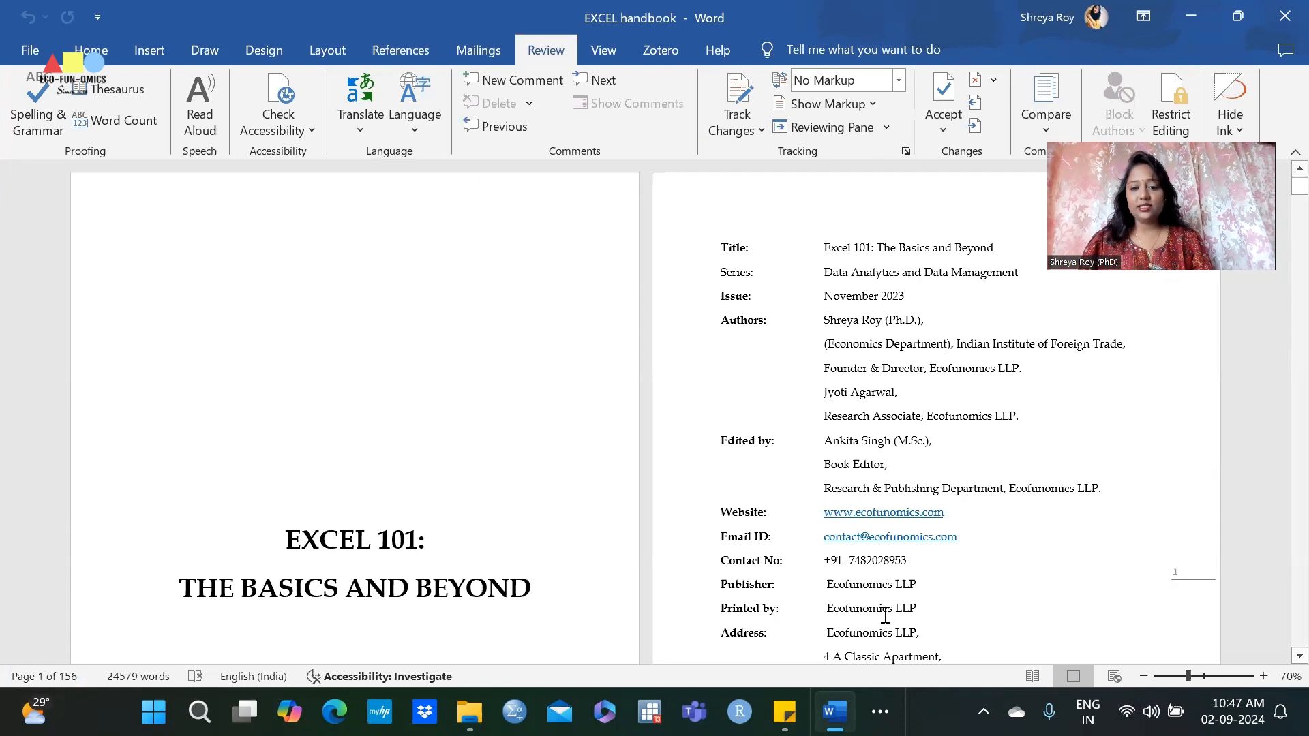
Examine the contact number and website on the second page of the EXCEL handbook document
double_click(859, 560)
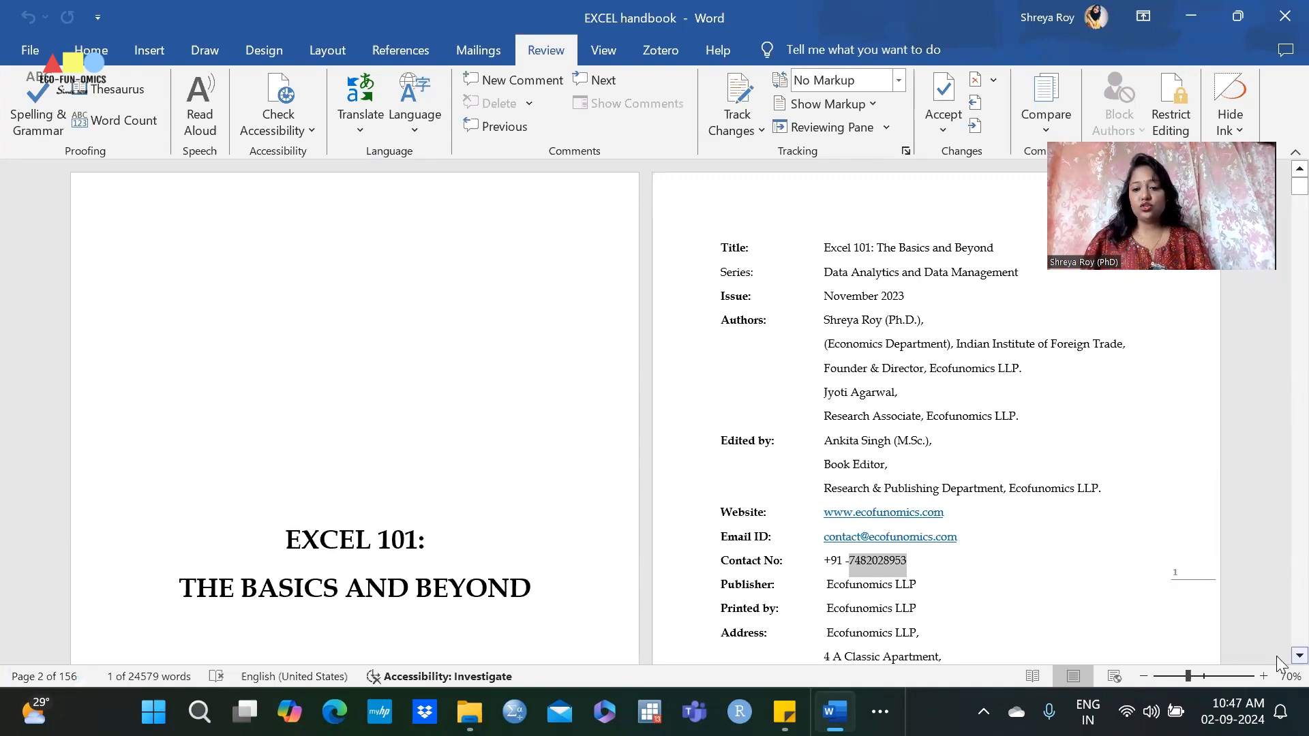
scroll(1000, 584, "down", 3)
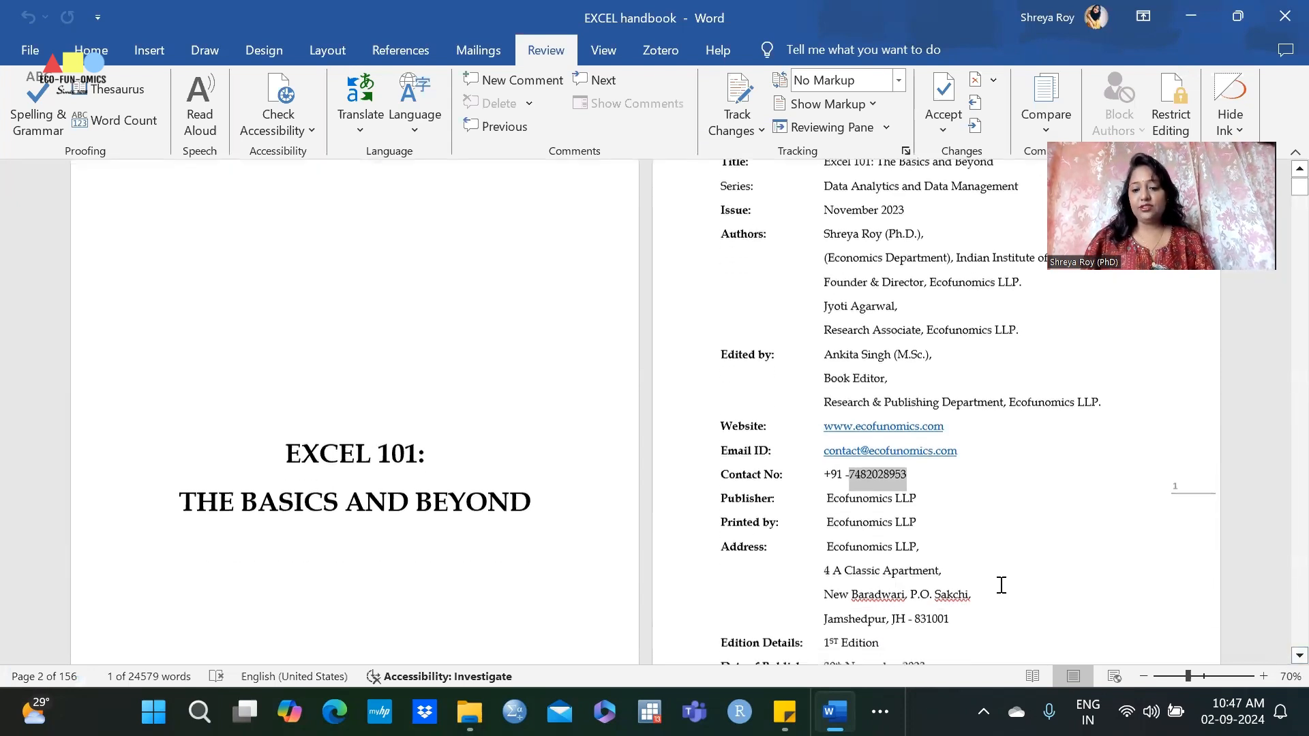
left_click_drag(825, 414, 952, 413)
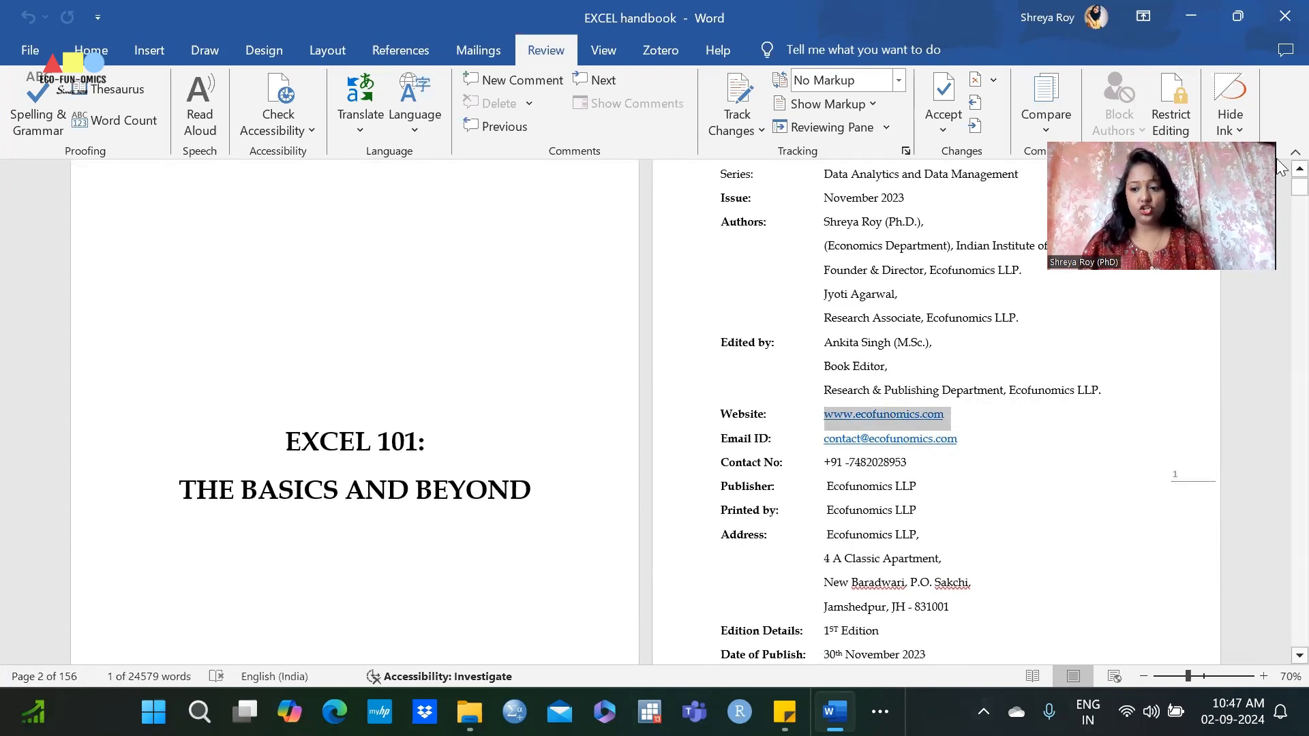
Leave the handbook and switch to the Class 12 workbook in Excel
left_click(1191, 15)
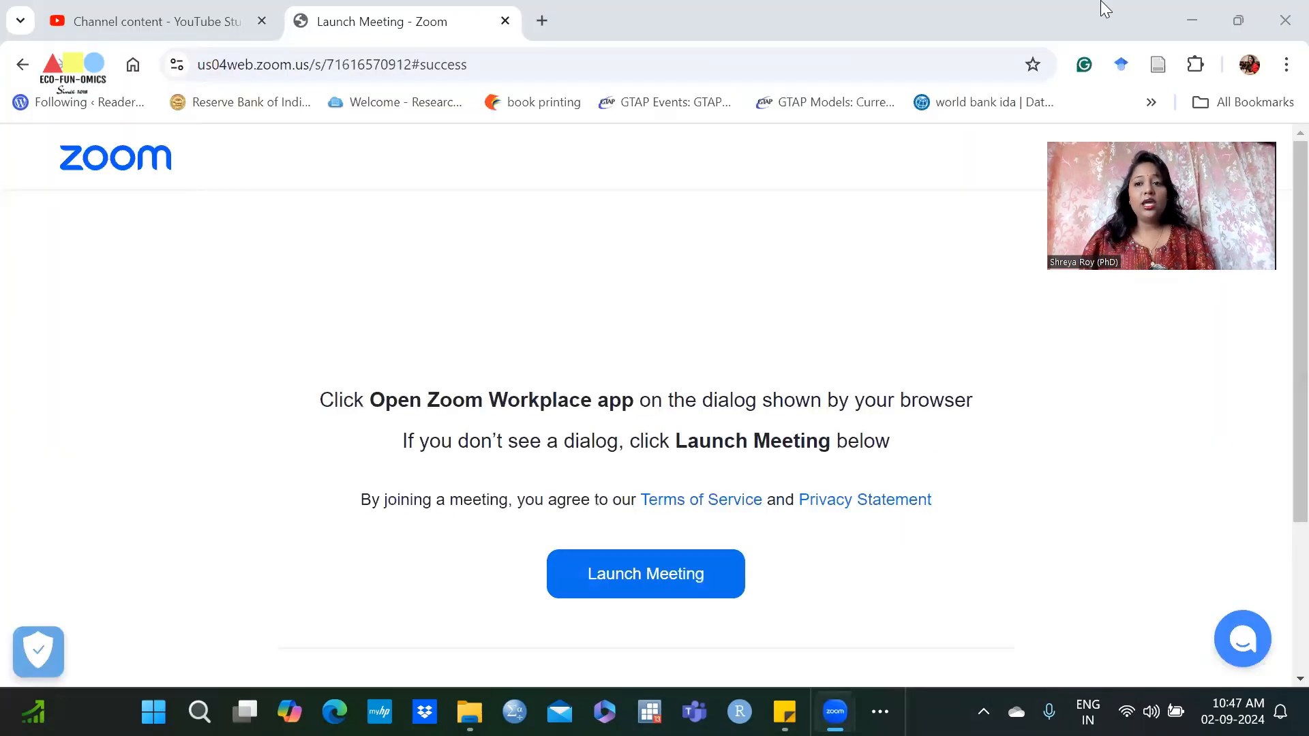
left_click(874, 705)
left_click(951, 648)
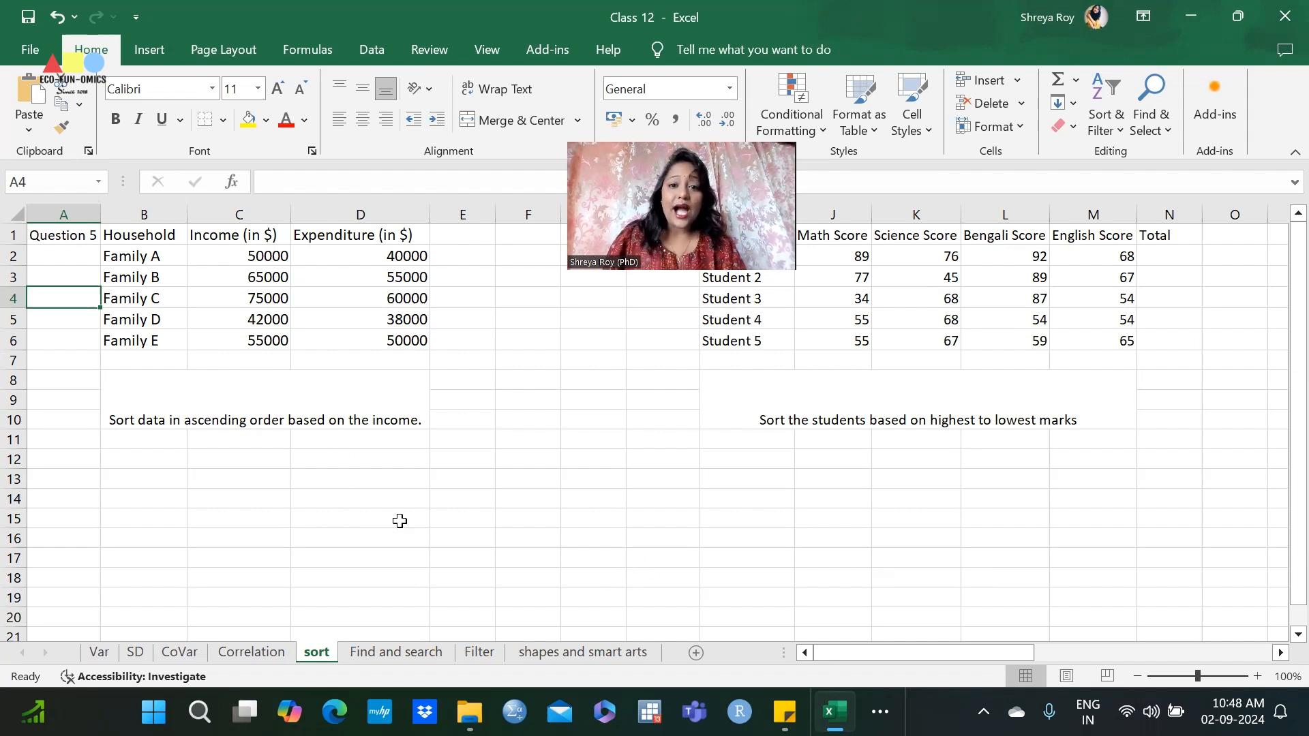
Examine the Household, Income (in $) and Expenditure (in $) columns of Question 5 on the sort sheet
left_click(369, 536)
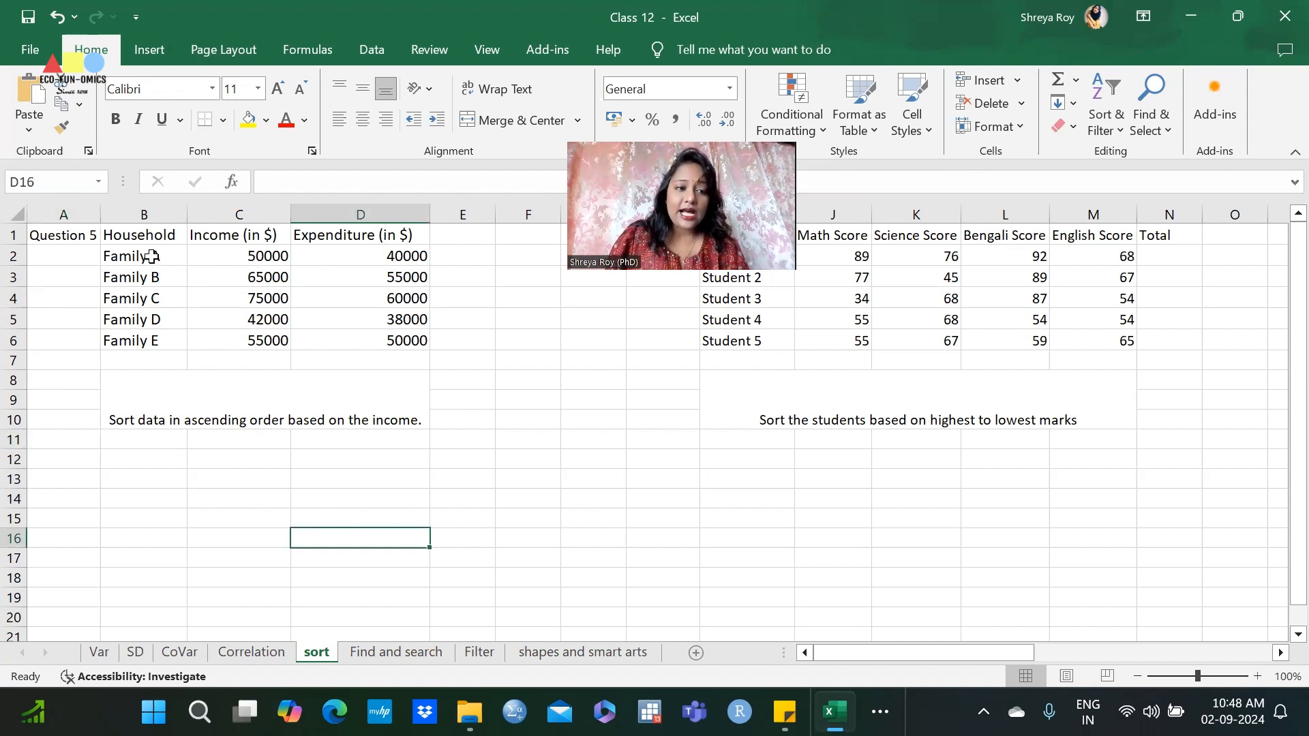
left_click_drag(163, 237, 151, 362)
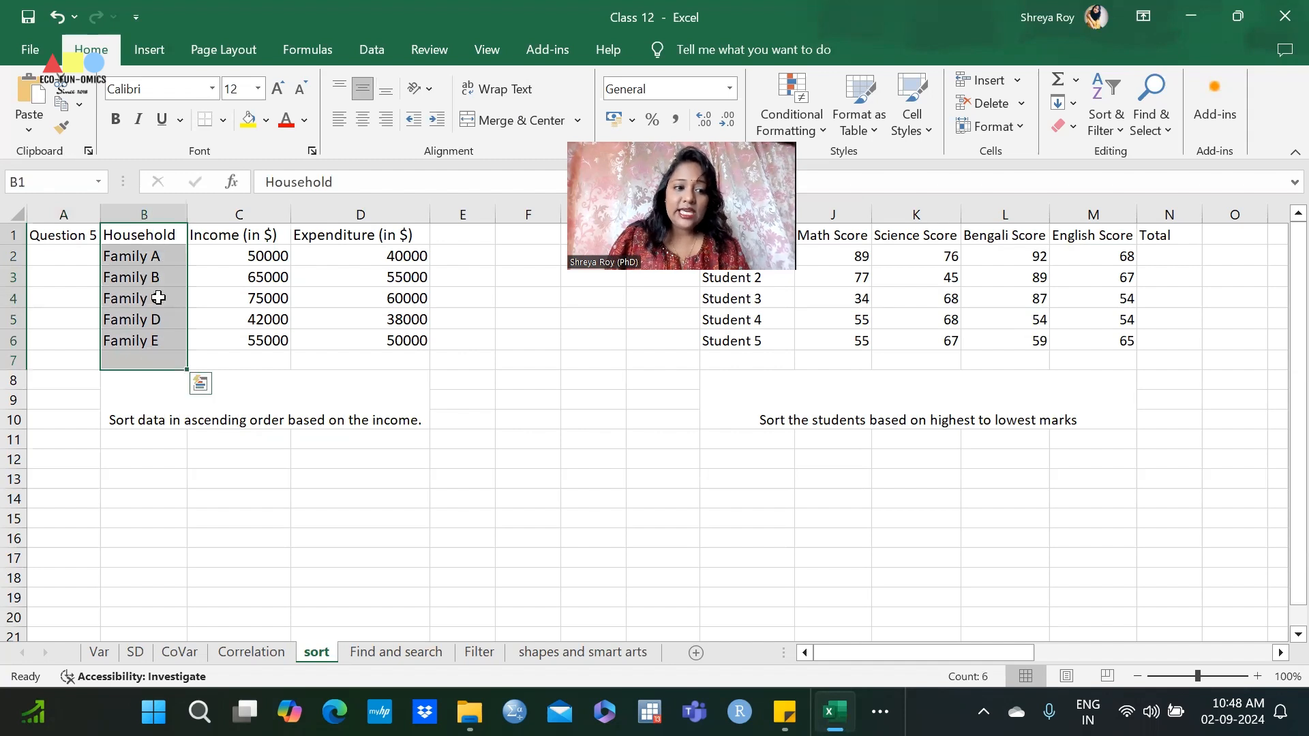
left_click(321, 258)
left_click_drag(280, 249, 269, 339)
left_click_drag(368, 237, 375, 335)
left_click(468, 495)
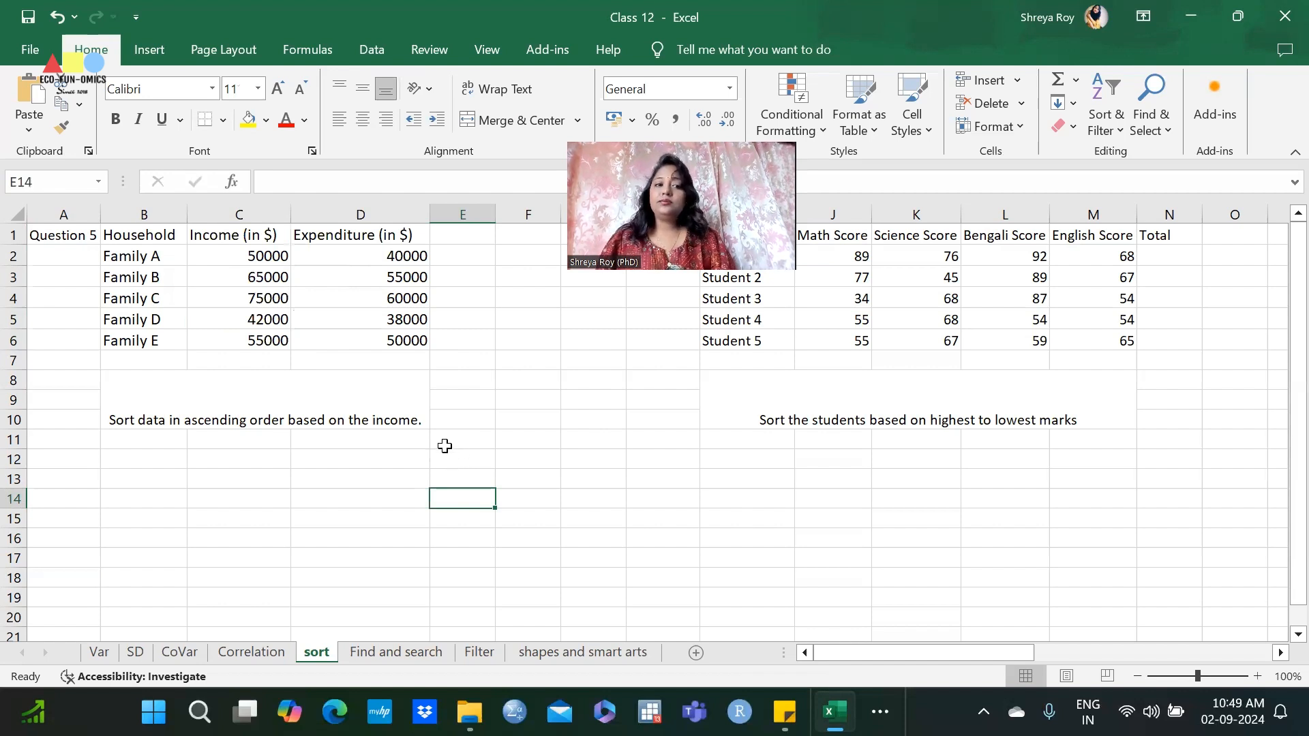
Try sorting only the income values in C2:C6 from smallest to largest with the current selection, and undo that sort
left_click_drag(277, 258, 269, 338)
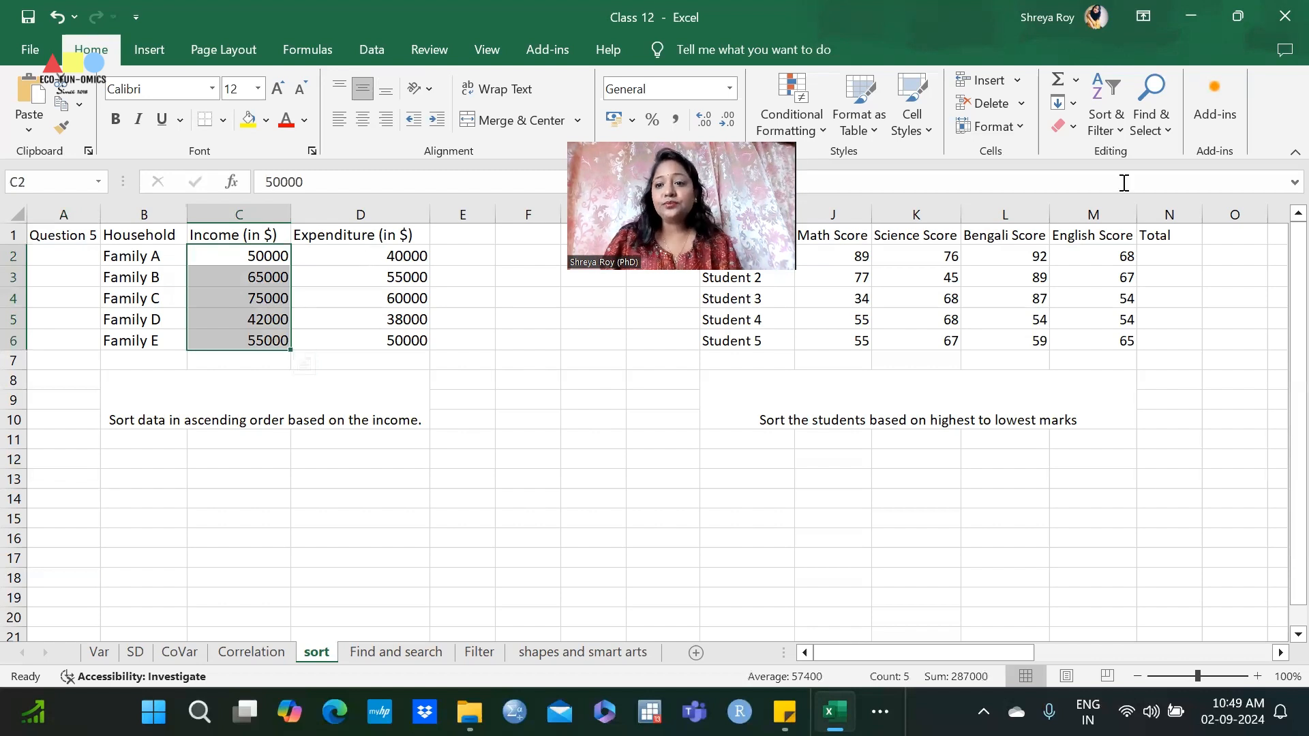
left_click(1112, 130)
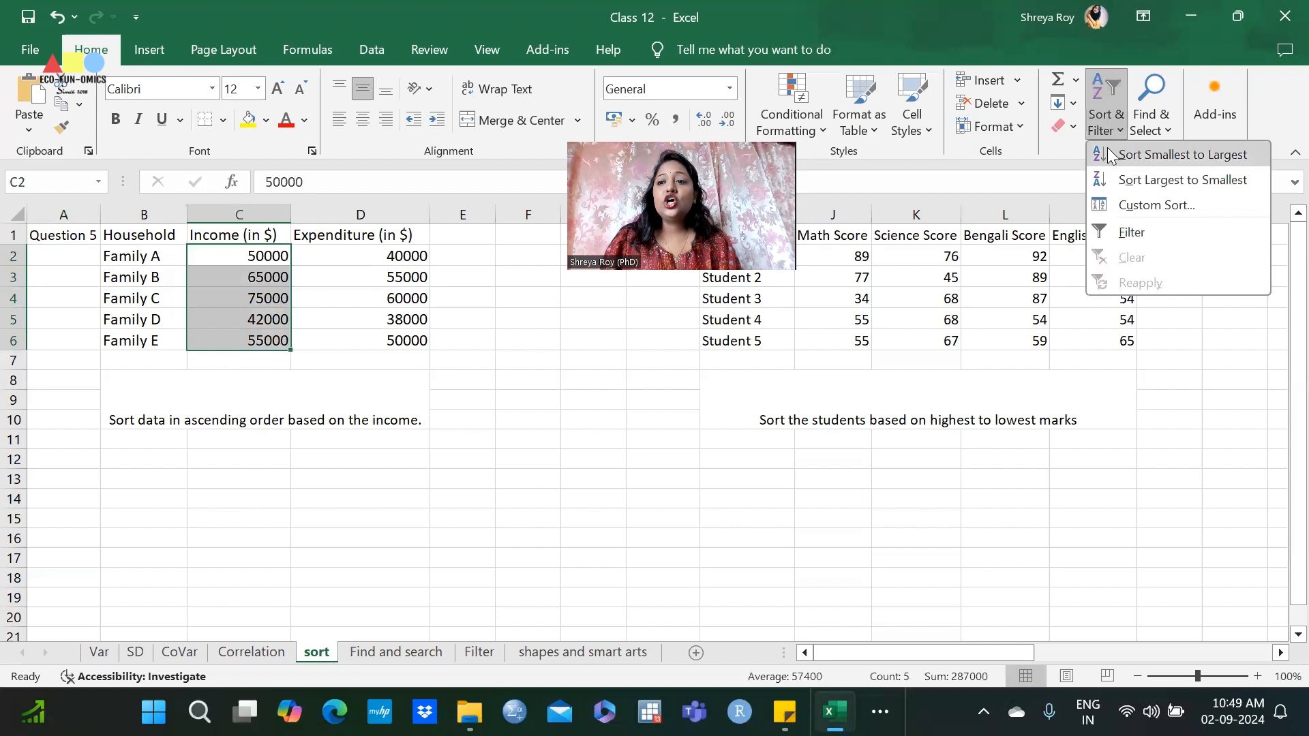
left_click(1108, 149)
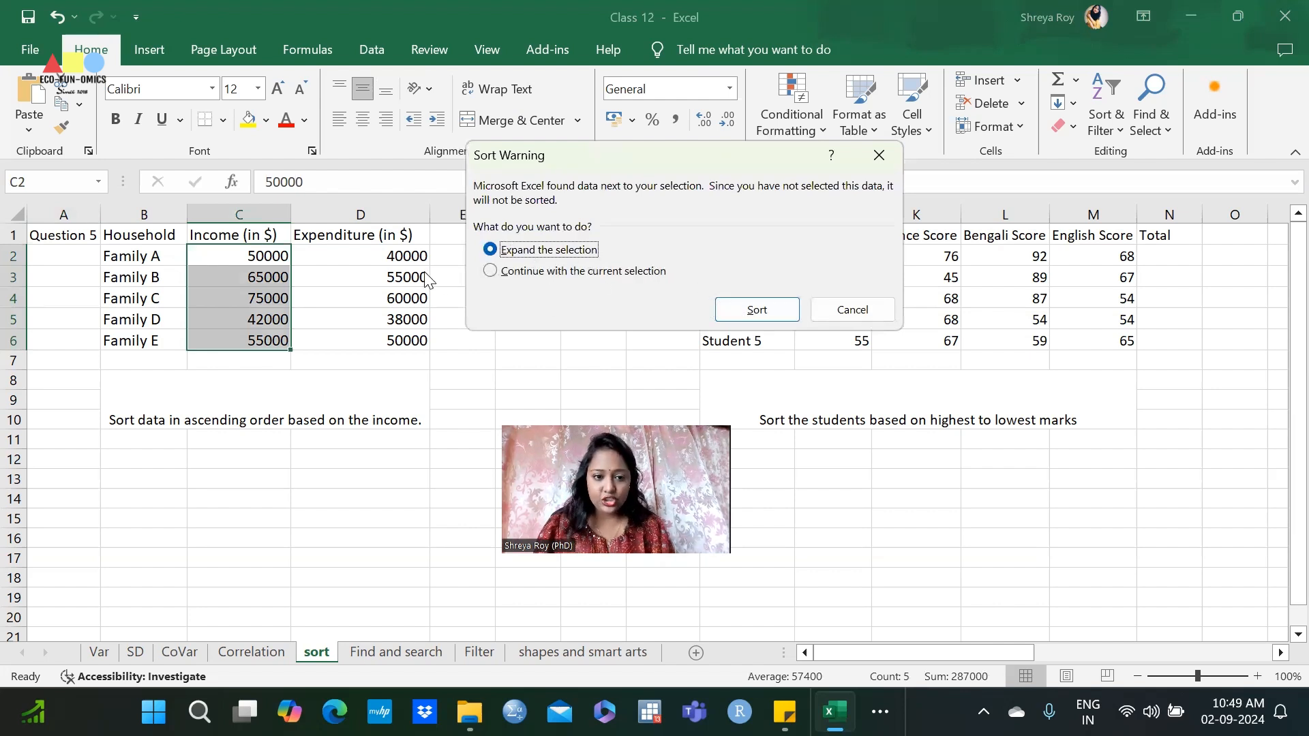
left_click(487, 272)
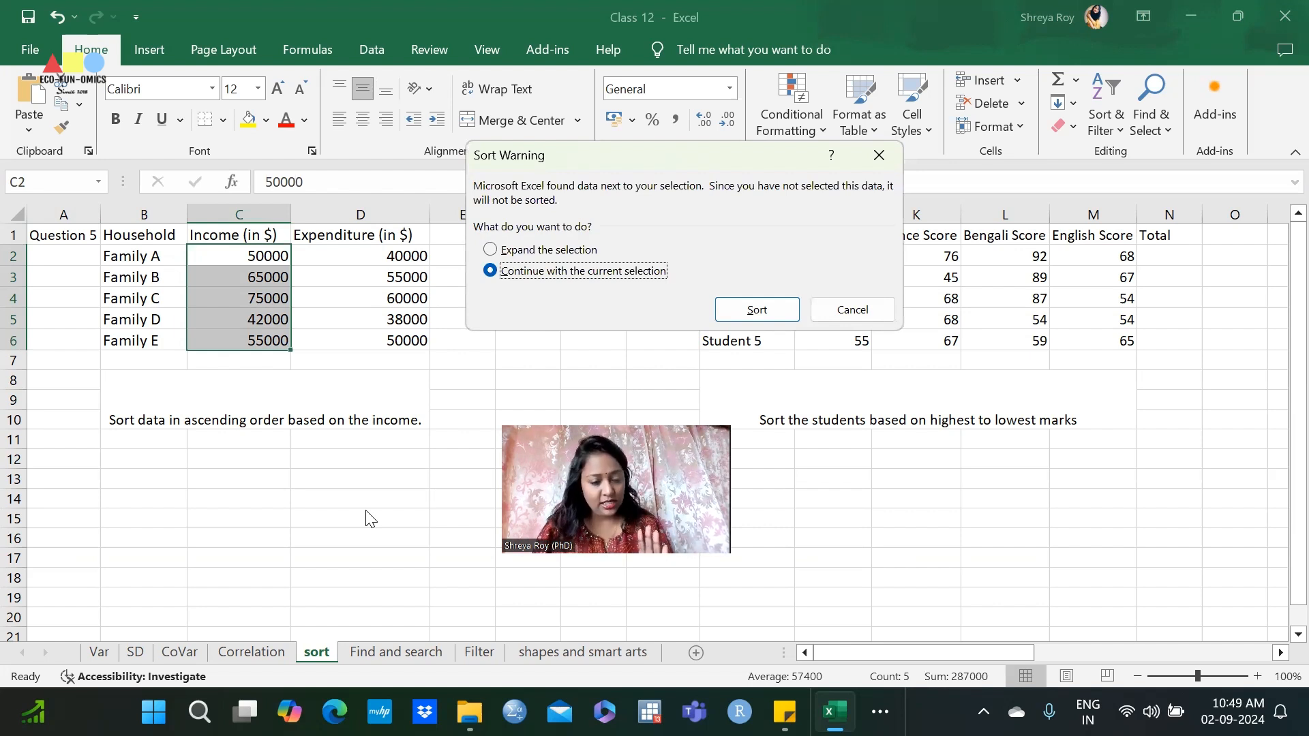
left_click(762, 312)
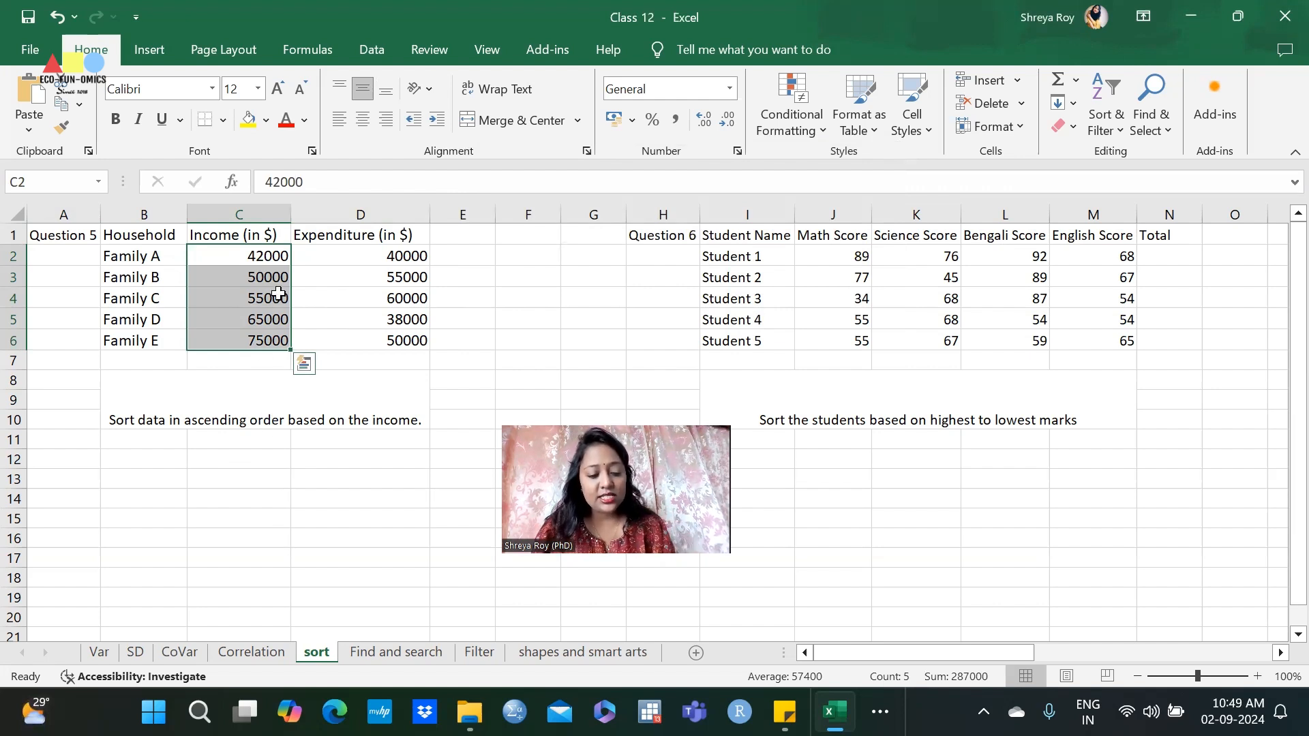
key("ctrl+q")
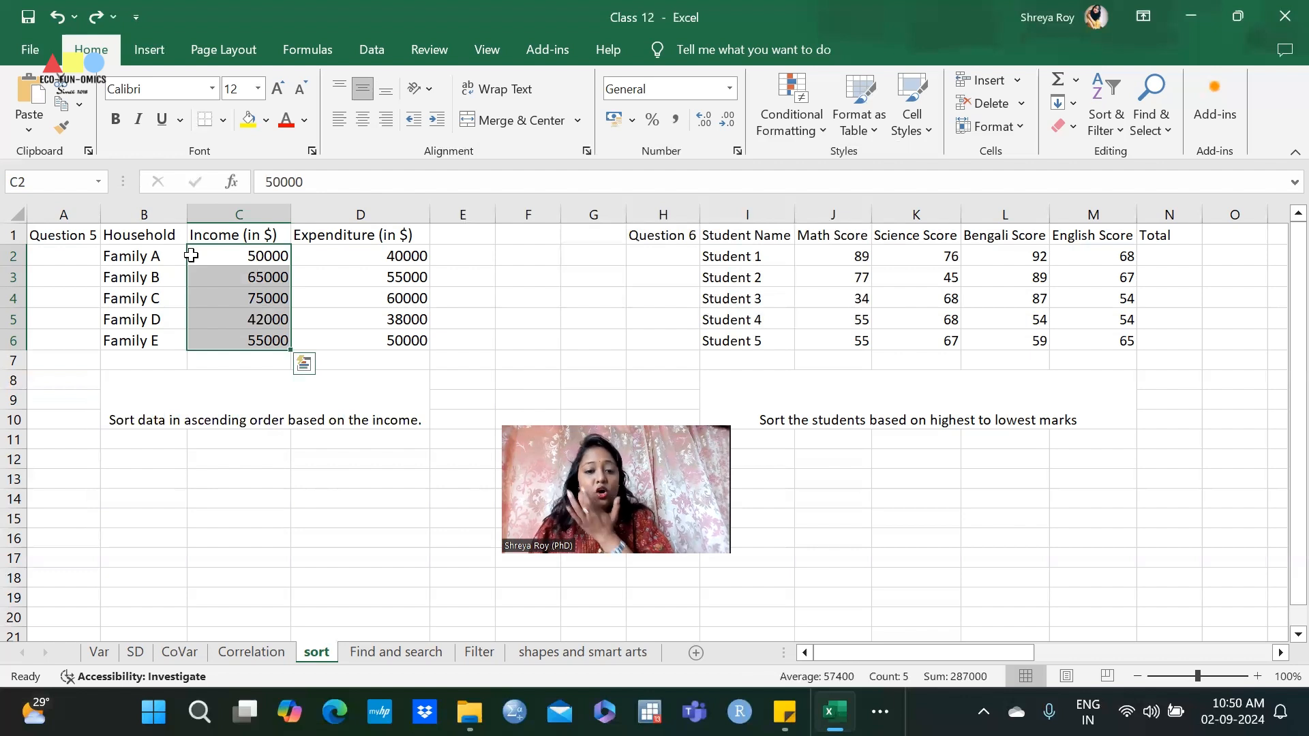
Sort the household table by income from smallest to largest, expanding the selection, and check the first family's row
left_click(248, 260)
left_click_drag(253, 258, 251, 341)
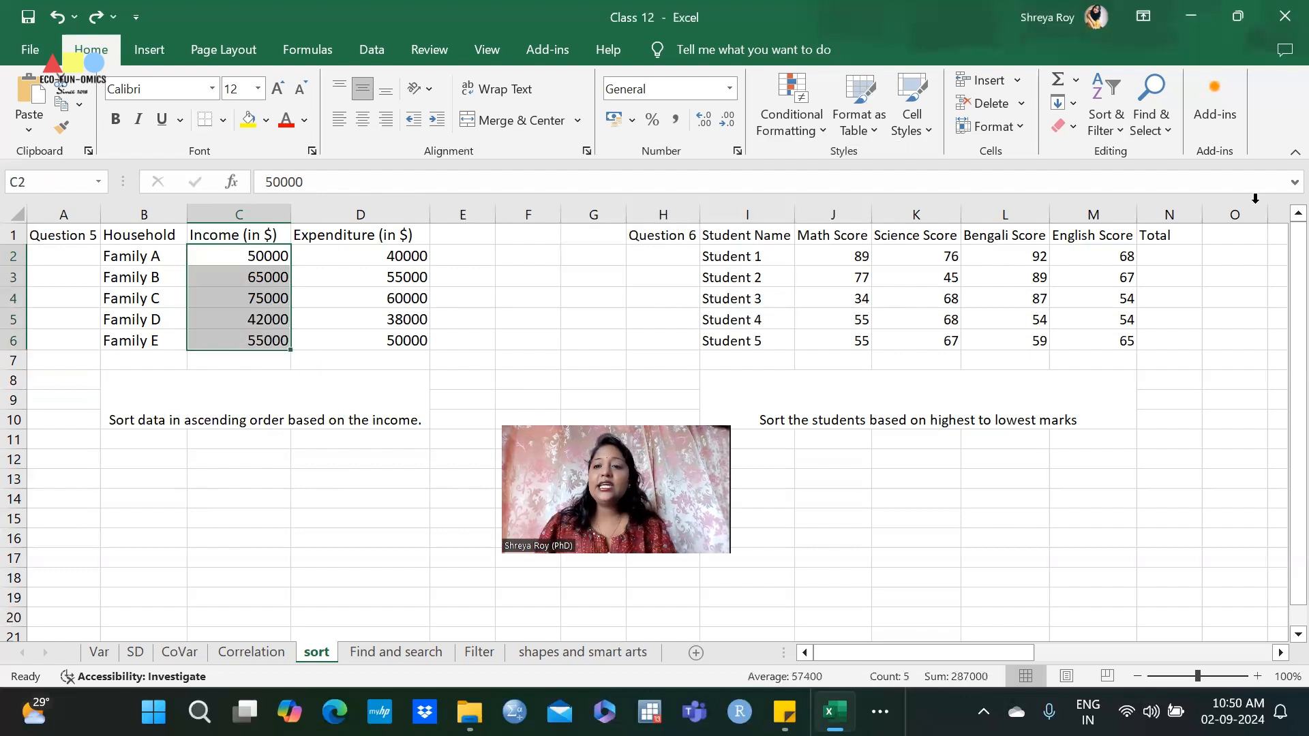
left_click(1108, 112)
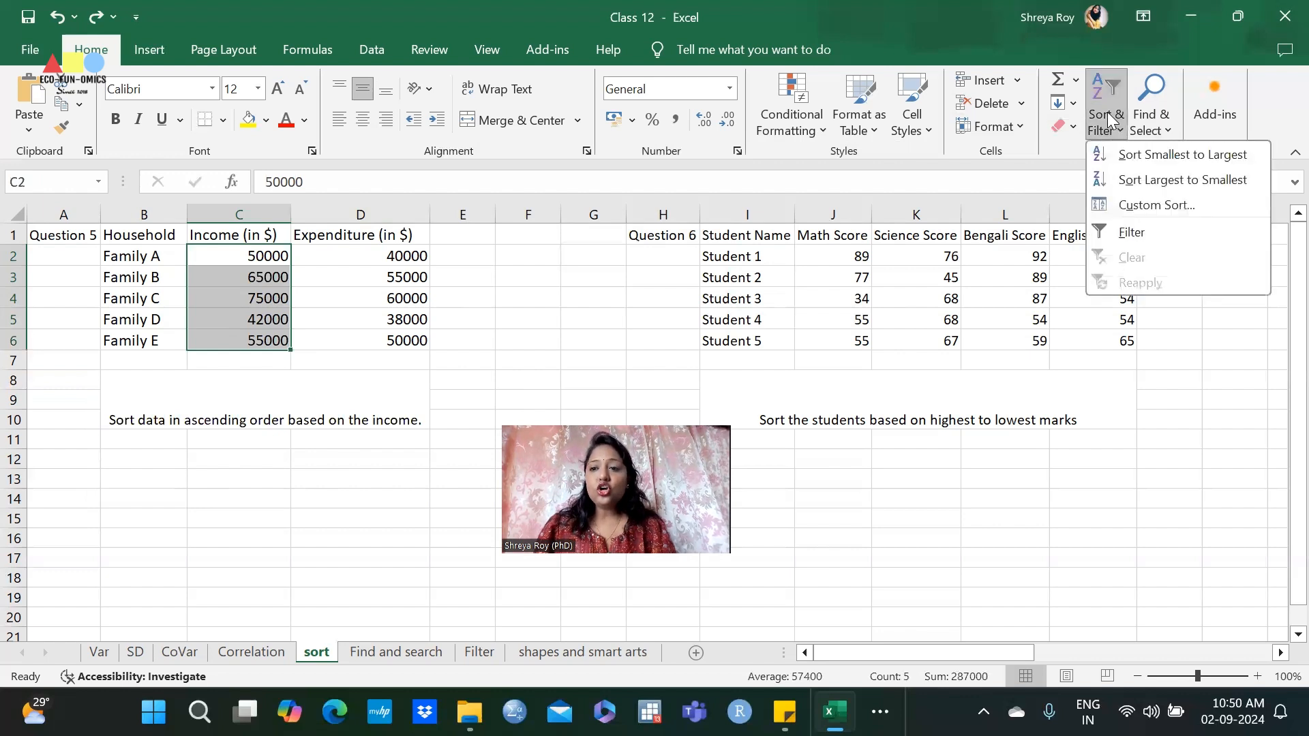
left_click(1118, 157)
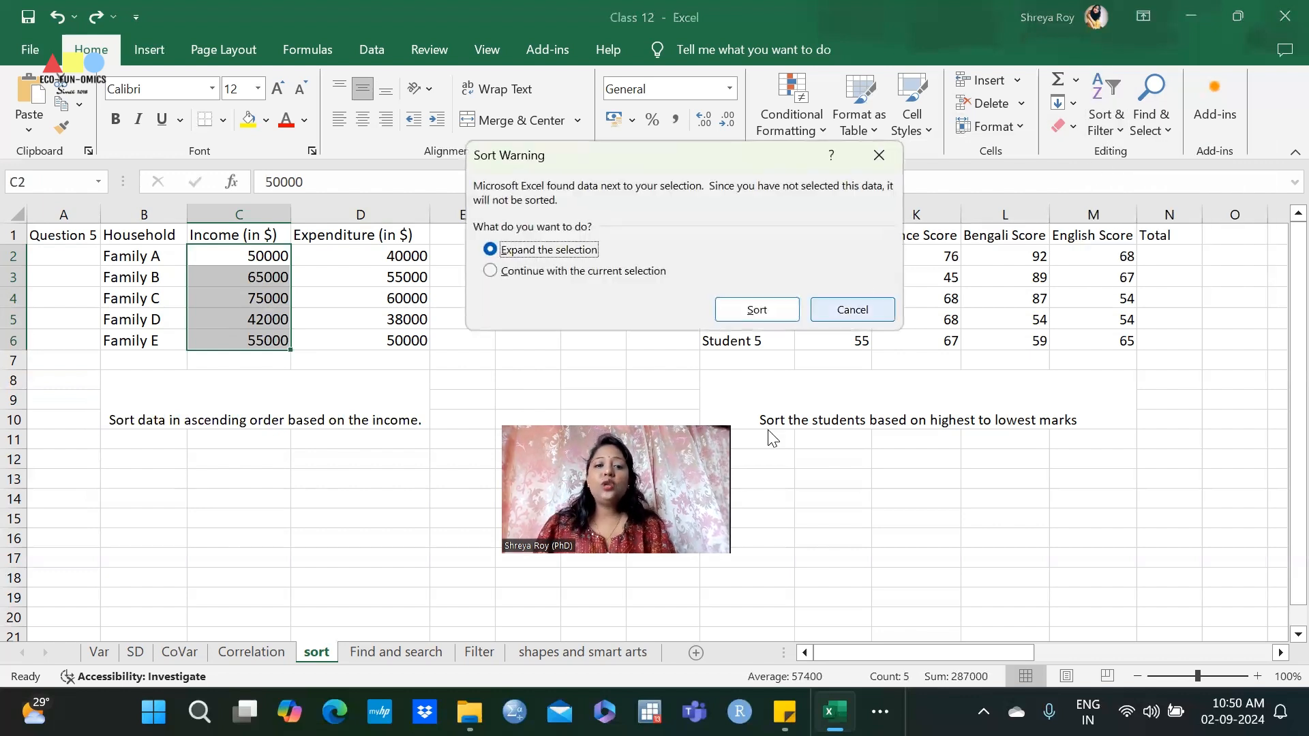
left_click(747, 314)
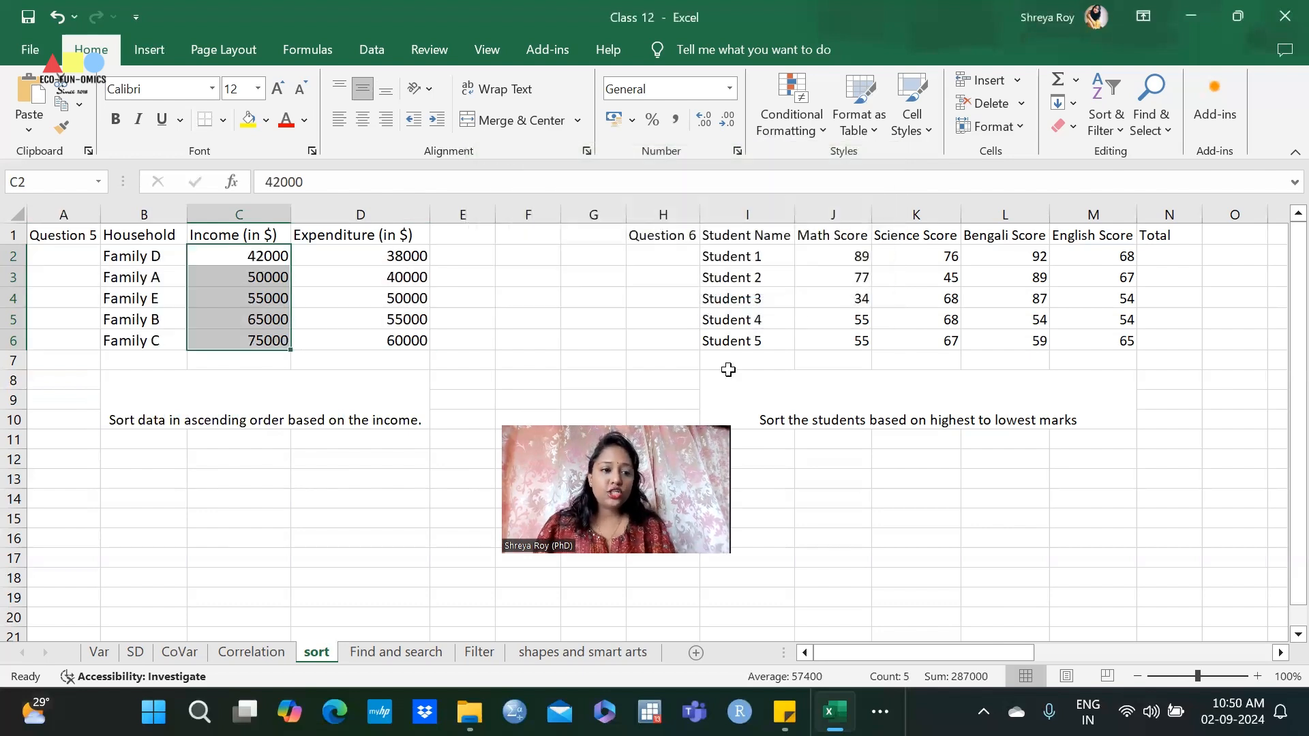
left_click(174, 257)
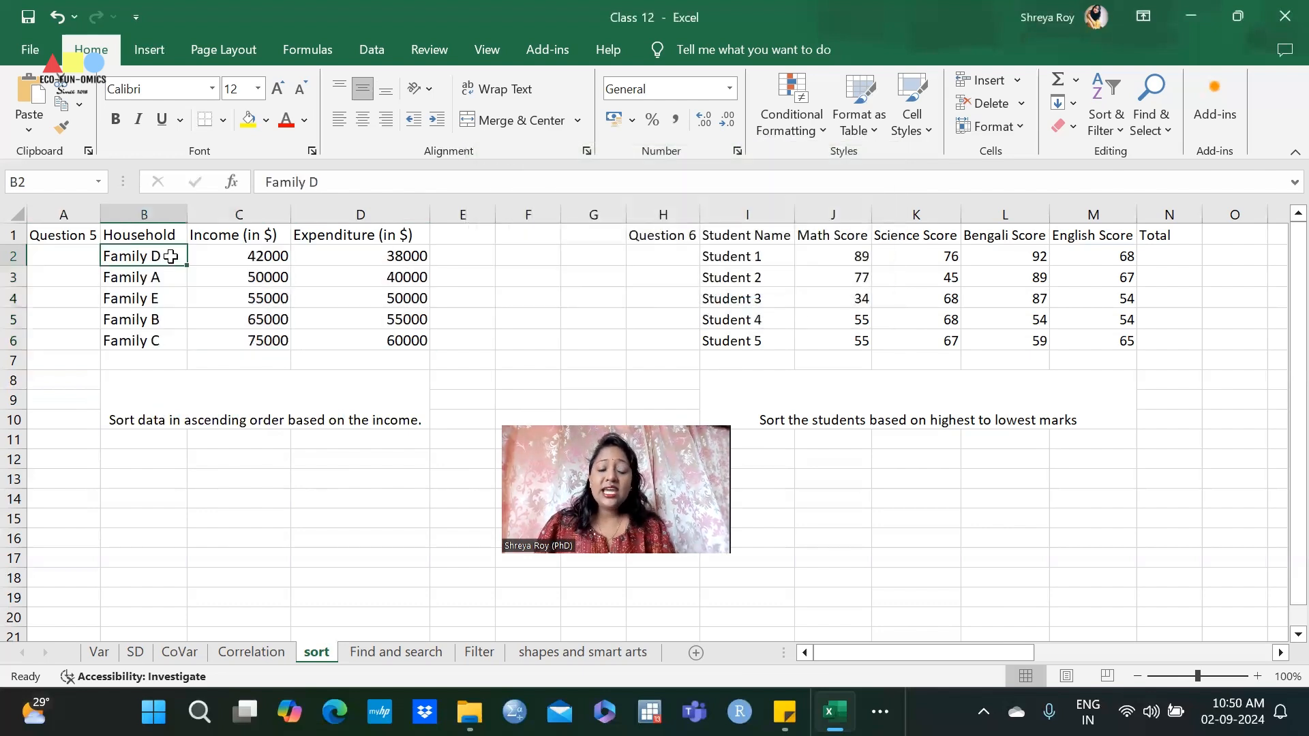
left_click(266, 265)
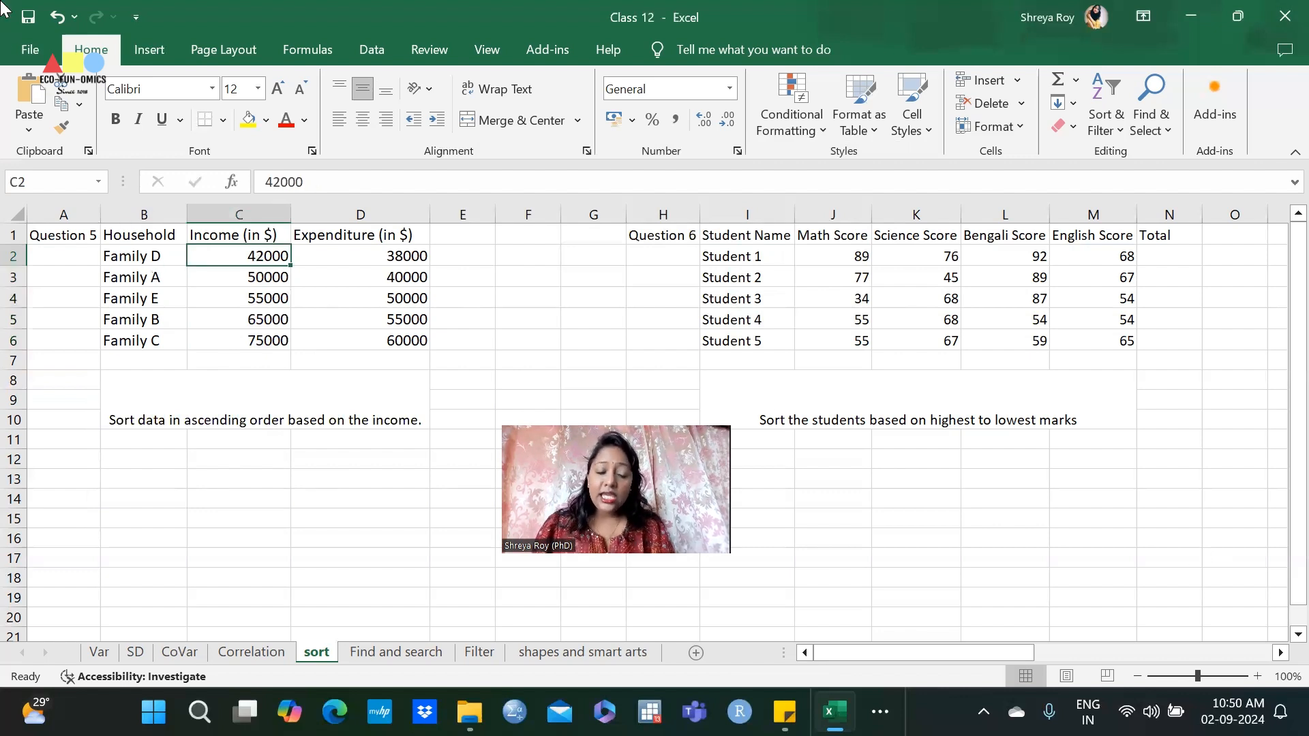
left_click_drag(143, 257, 318, 258)
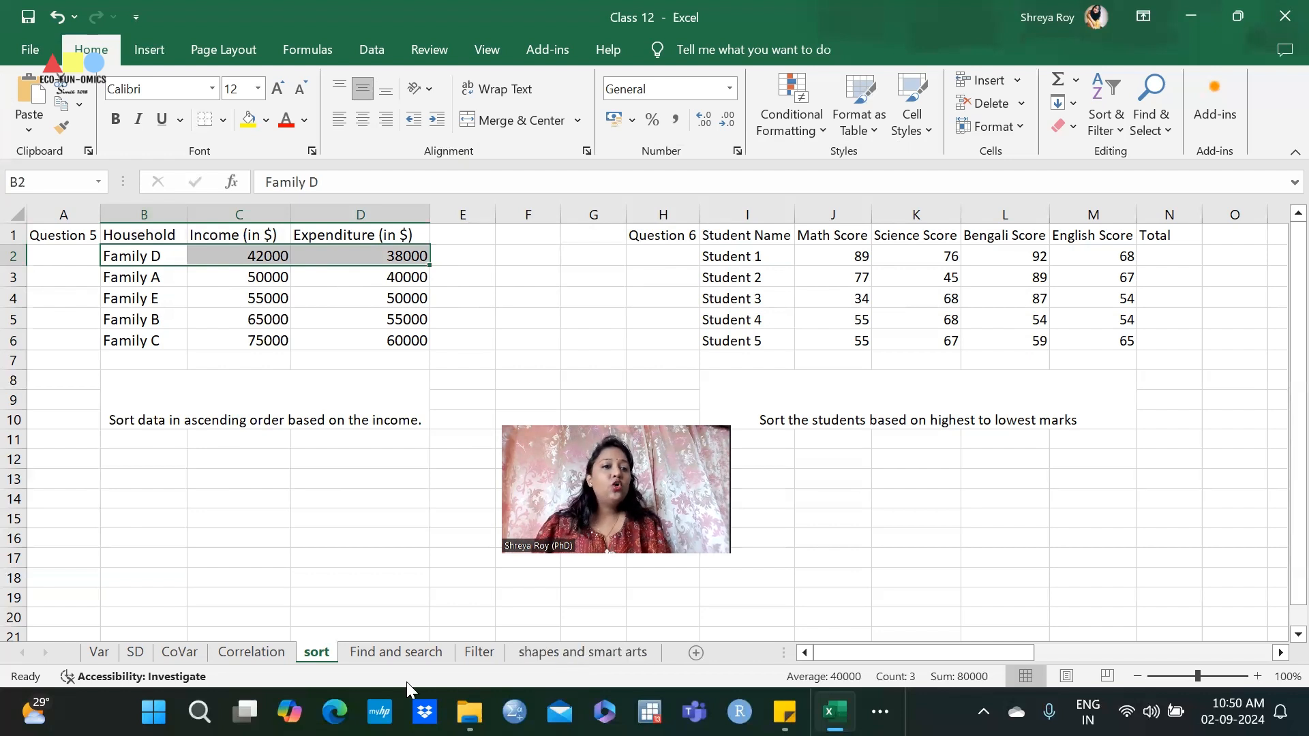
left_click(443, 358)
Sort the household table by the expenditure values in D2:D6 from largest to smallest, expanding the selection to the adjacent columns
left_click_drag(386, 256, 372, 336)
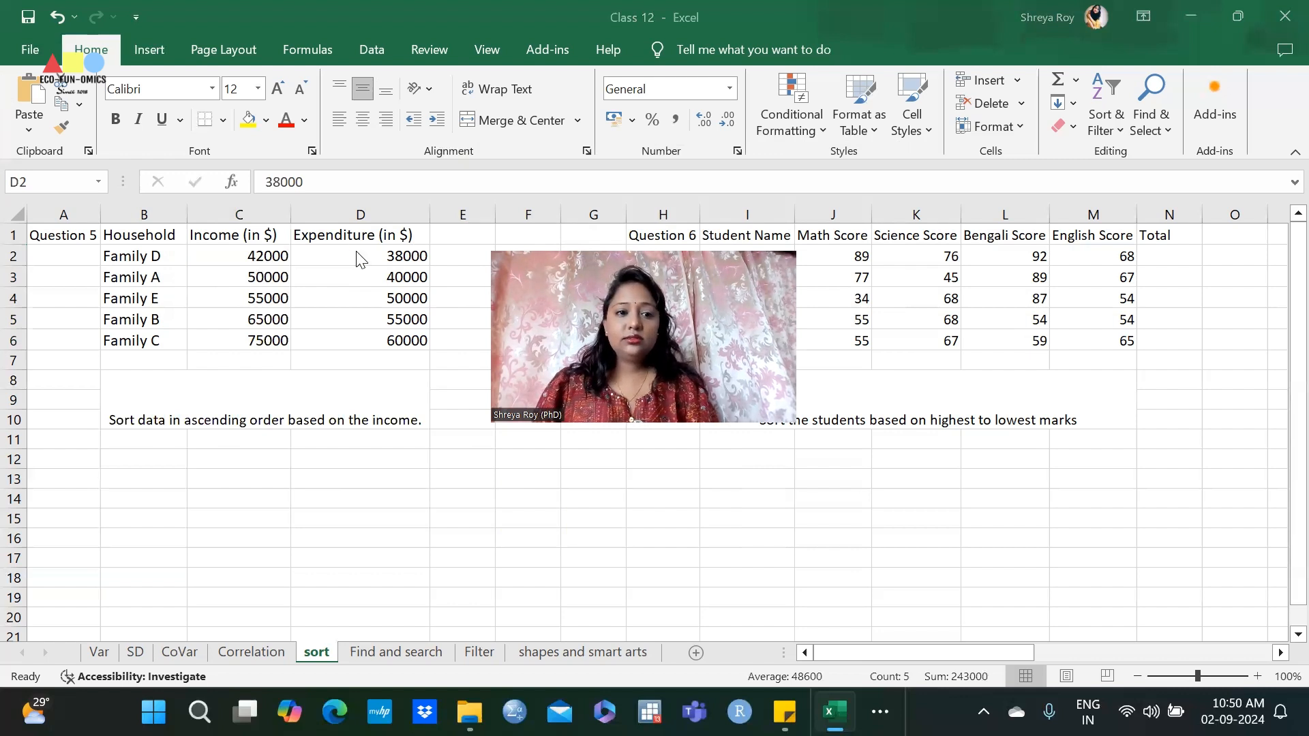
left_click(1112, 119)
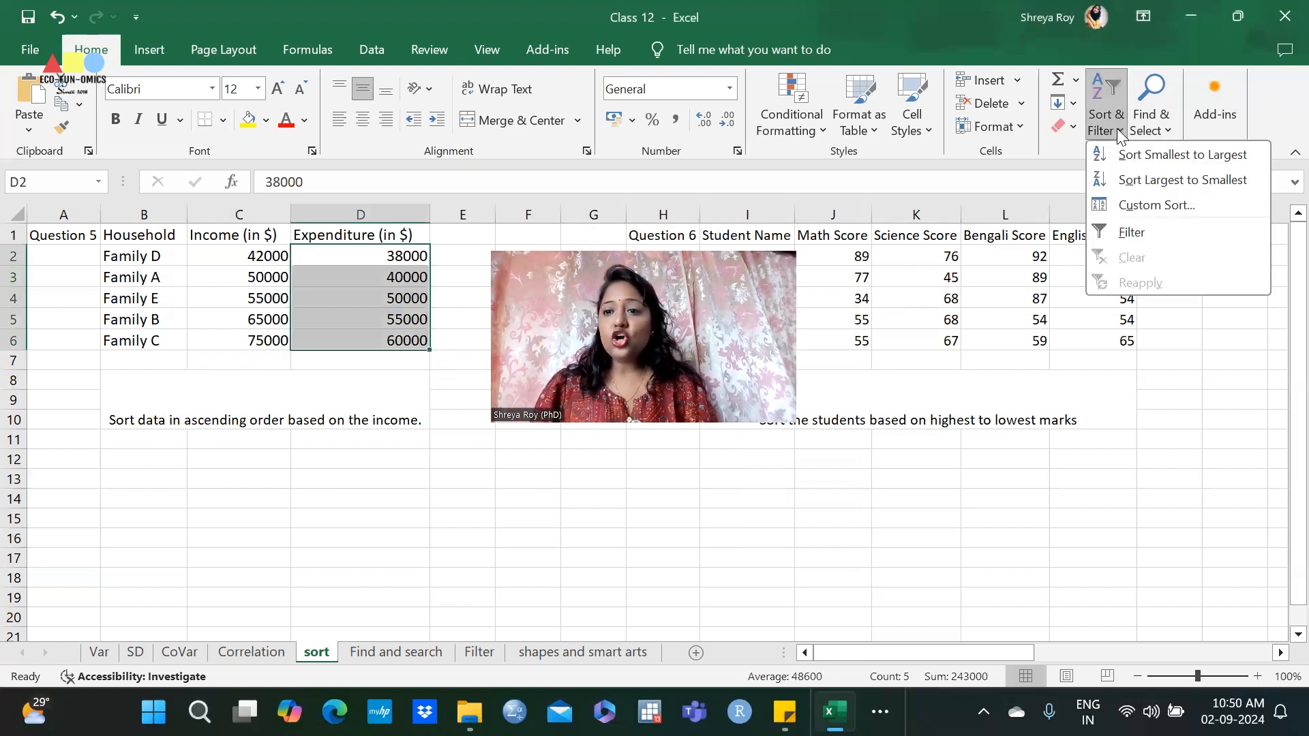
left_click(1121, 183)
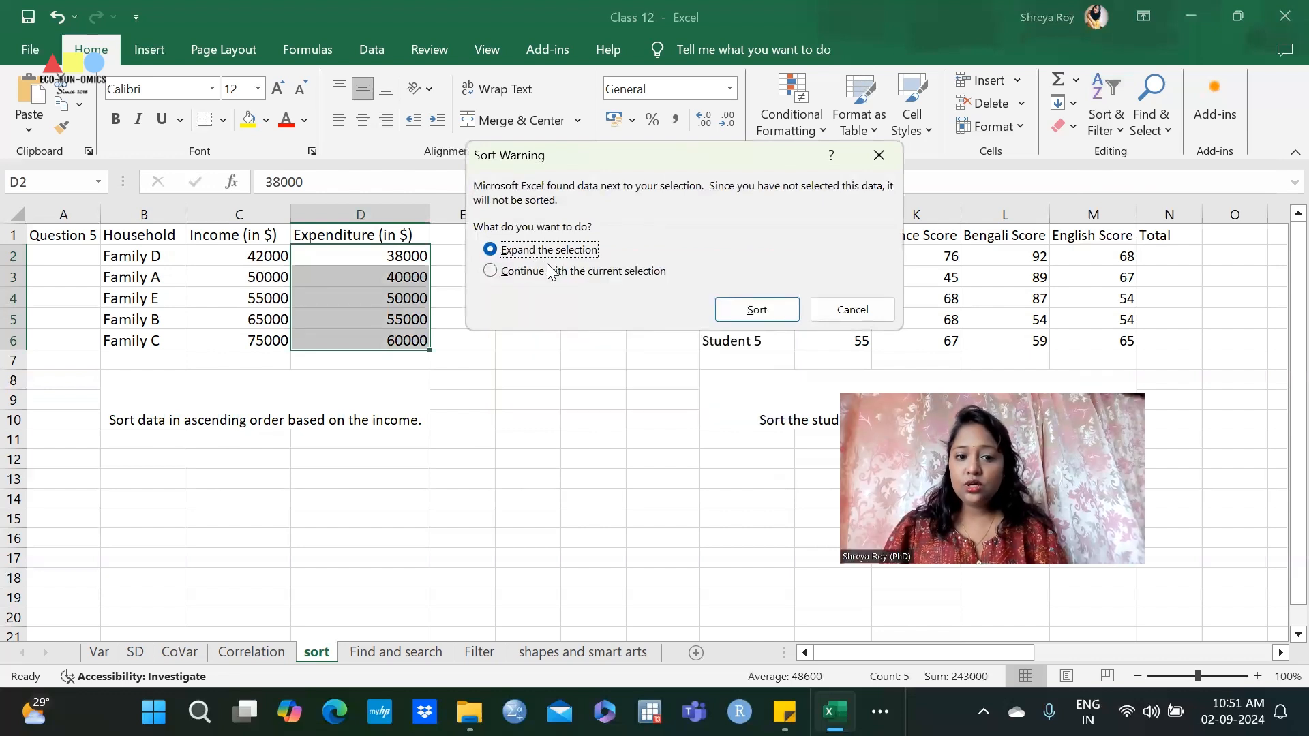
left_click(757, 310)
left_click(300, 458)
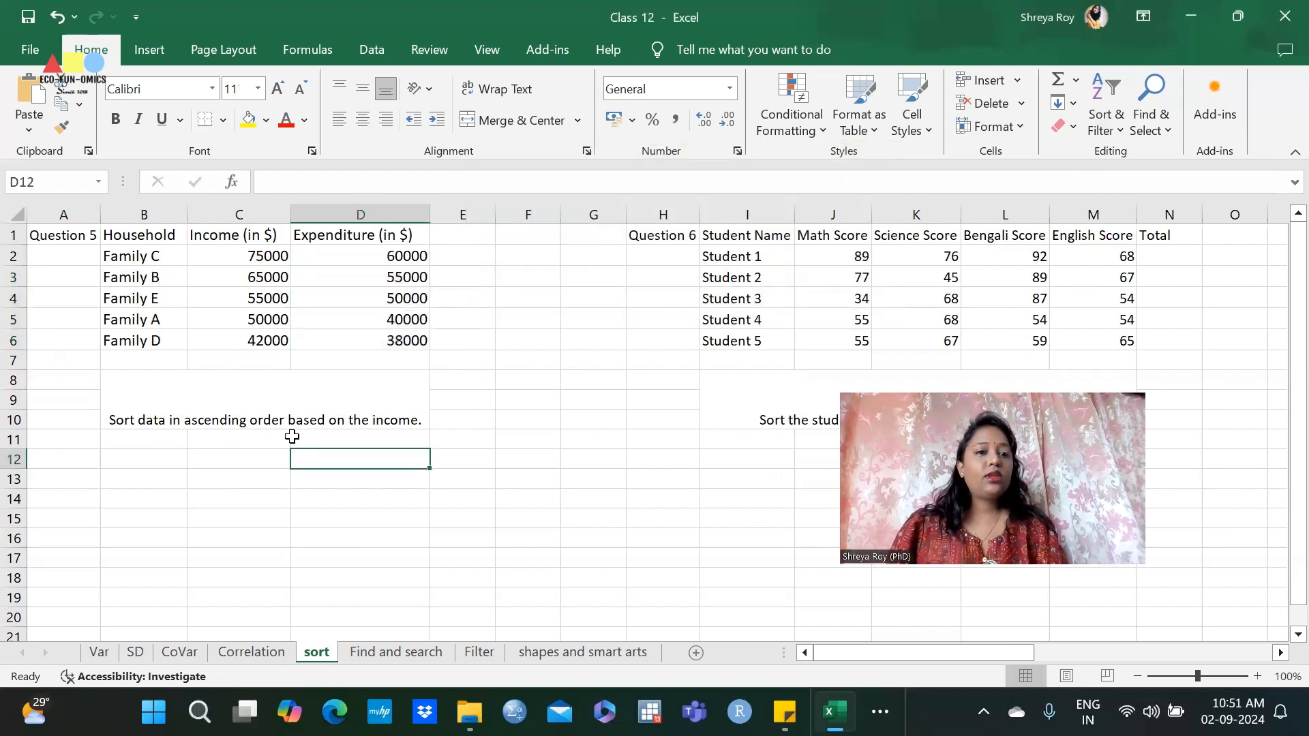
left_click(172, 255)
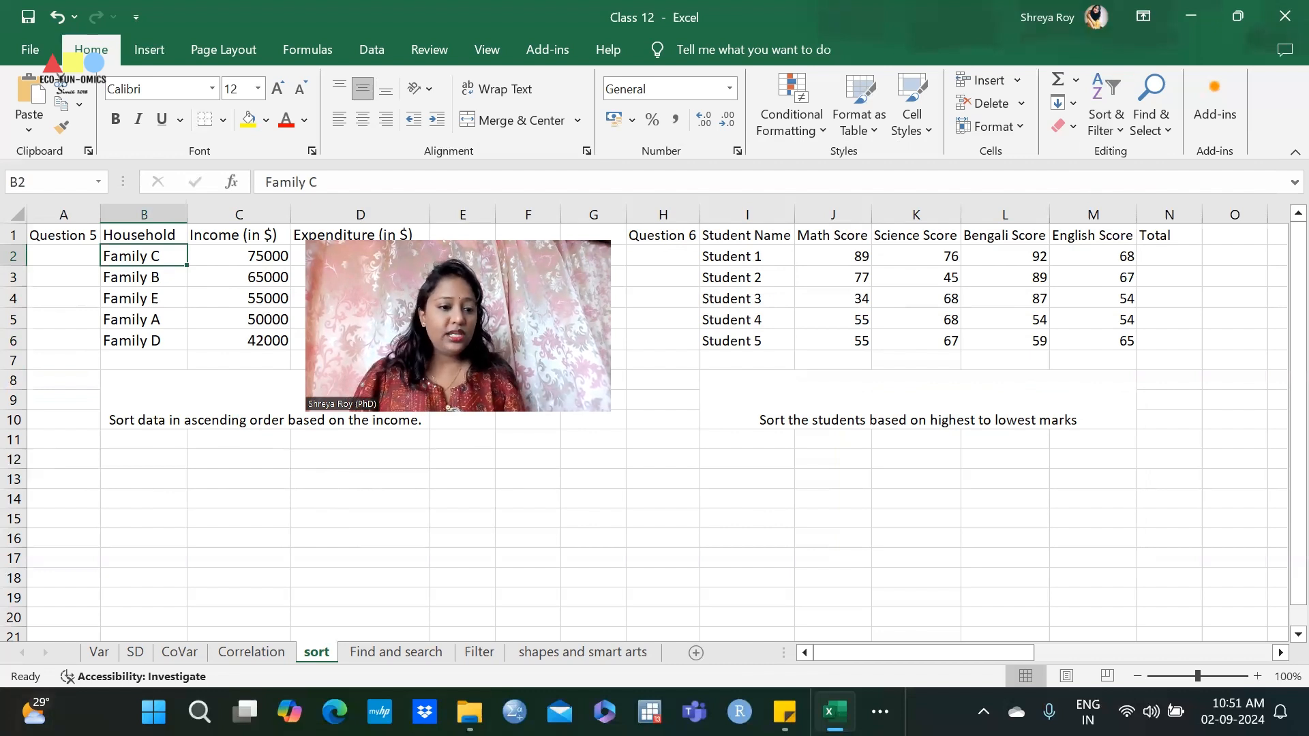
Search the computer for "marks" and open the Marks BCC 2024 workbook
left_click(153, 712)
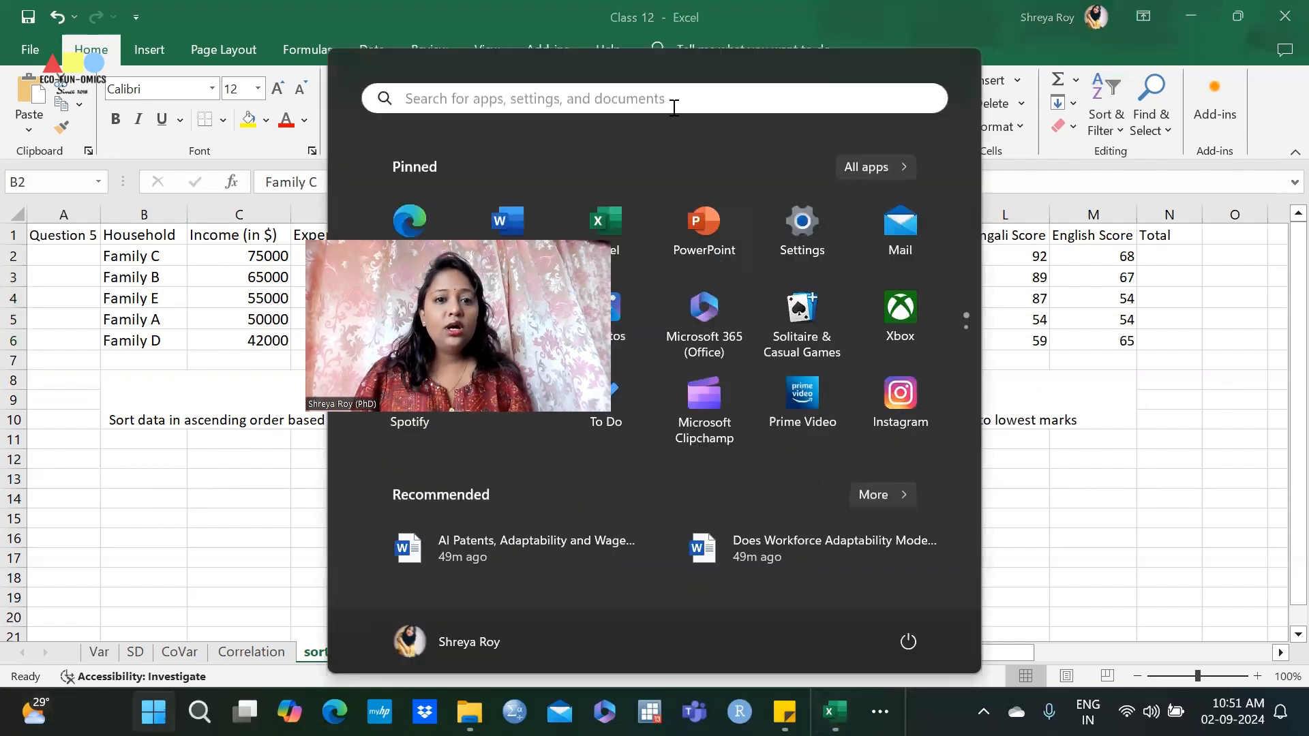
type("mar")
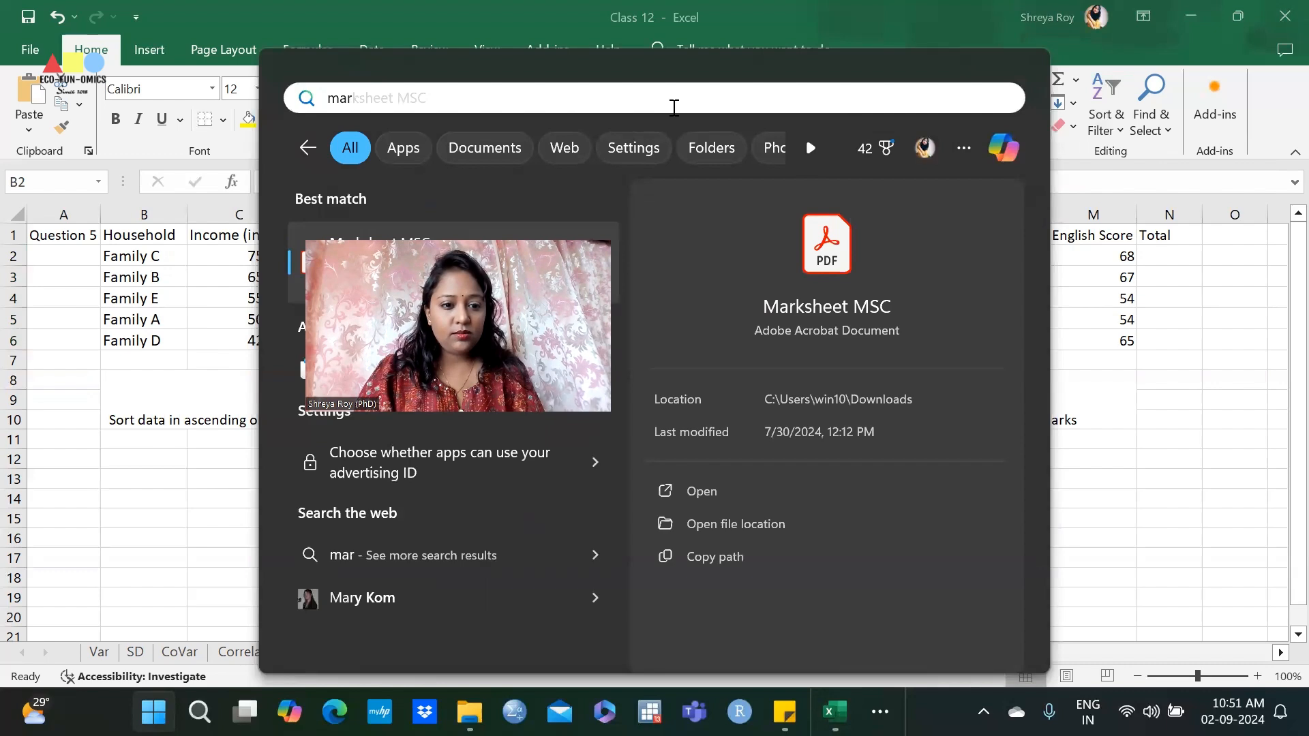
type("ks")
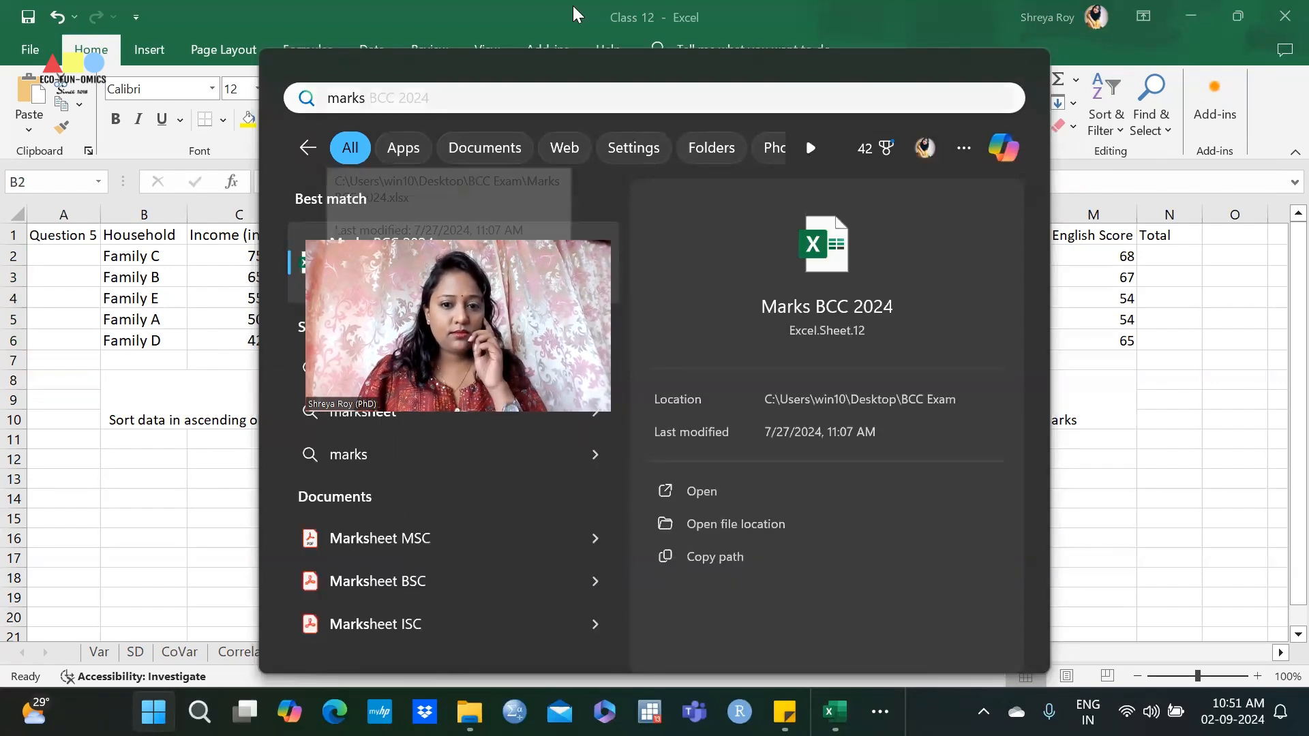
left_click(825, 290)
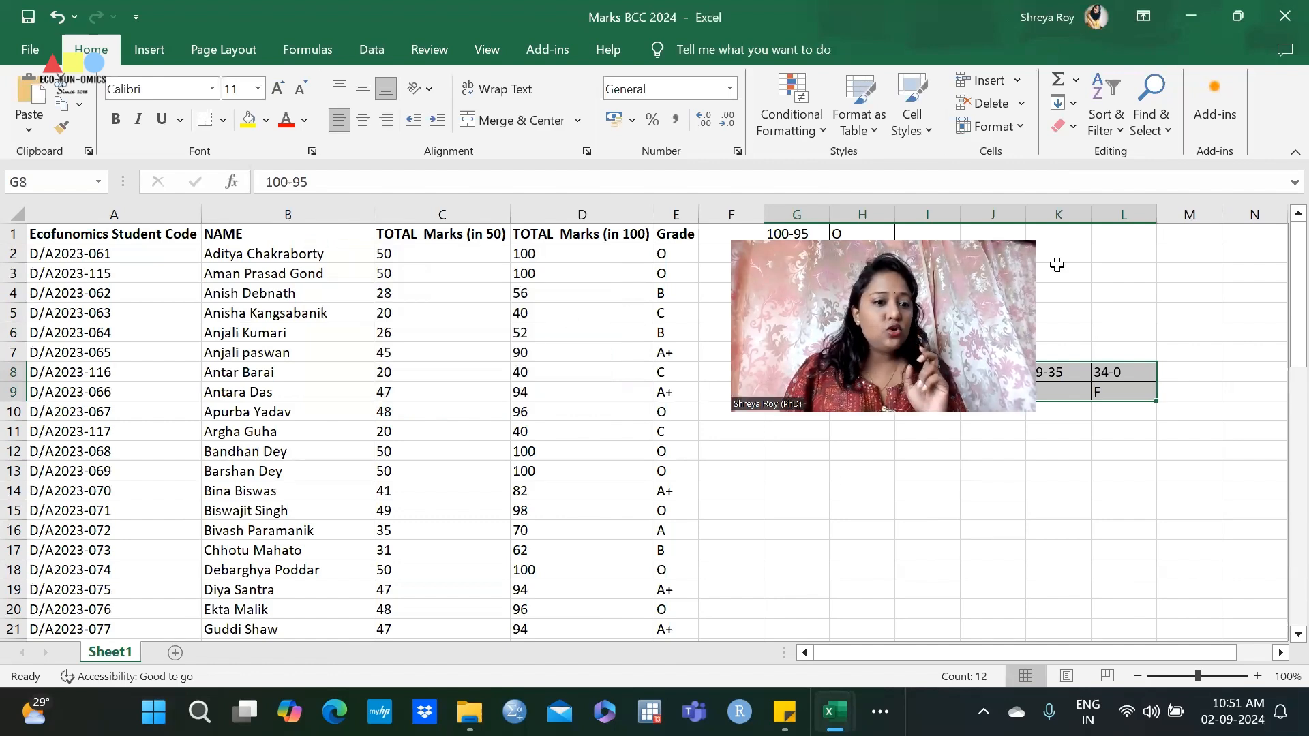
Hide columns C and D containing the total marks in 50 and in 100
left_click(314, 451)
left_click_drag(287, 272, 215, 614)
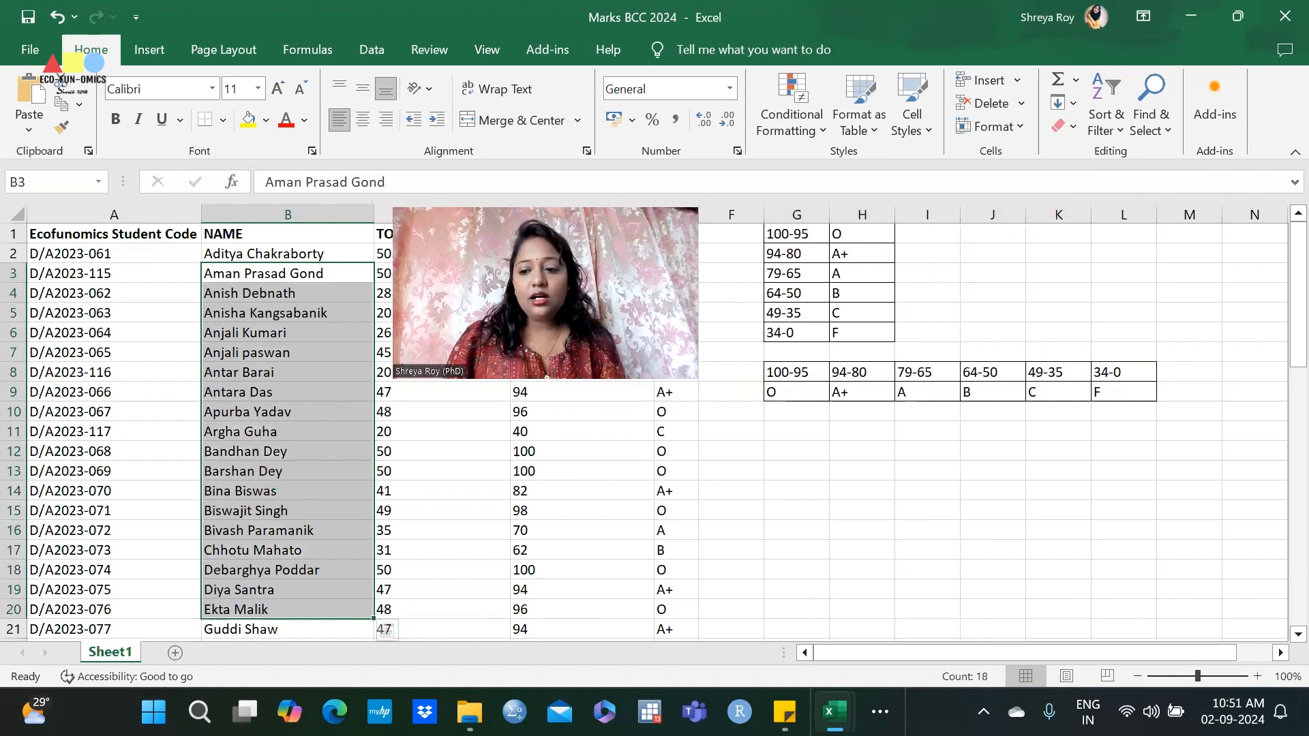
left_click(1257, 677)
left_click(1257, 676)
left_click(1257, 677)
left_click_drag(1003, 653, 642, 645)
left_click_drag(853, 219, 1143, 210)
right_click(1146, 215)
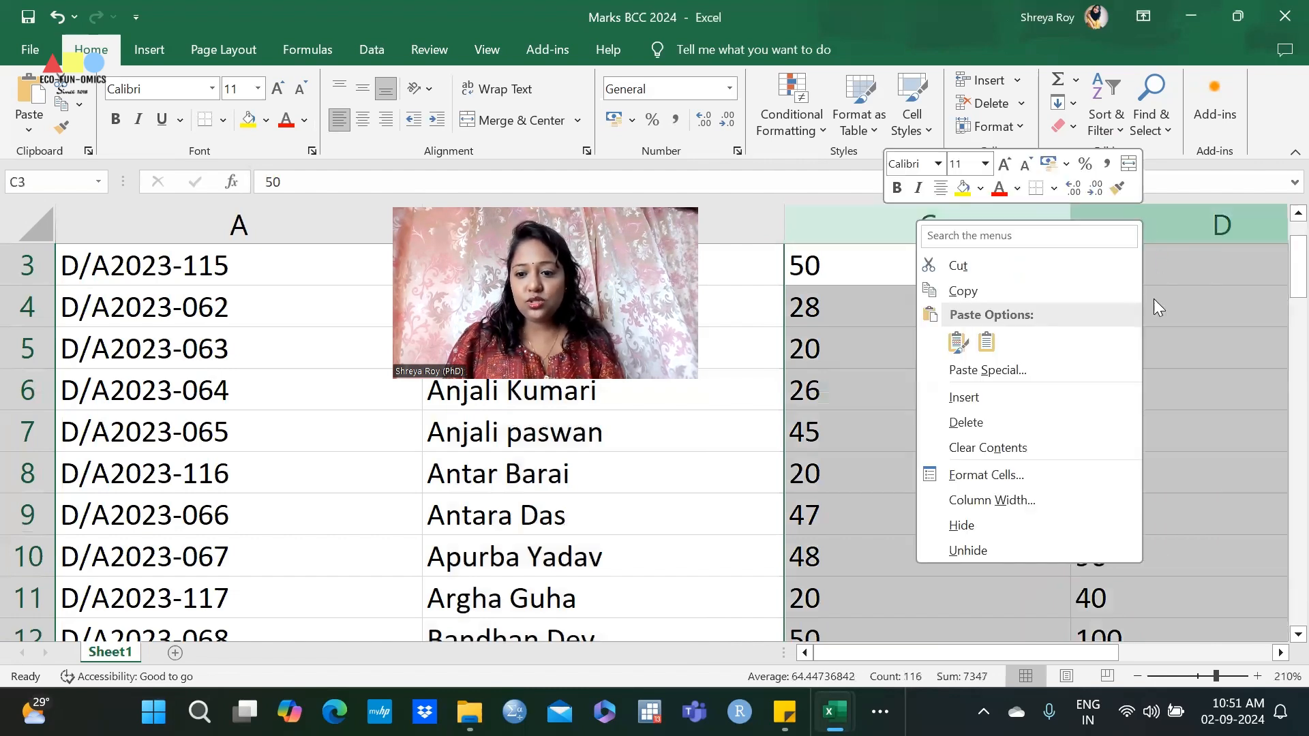
left_click(993, 539)
Hide the Grade column E and the empty column F, and select the first student's name in B2
left_click_drag(830, 221, 955, 200)
right_click(953, 216)
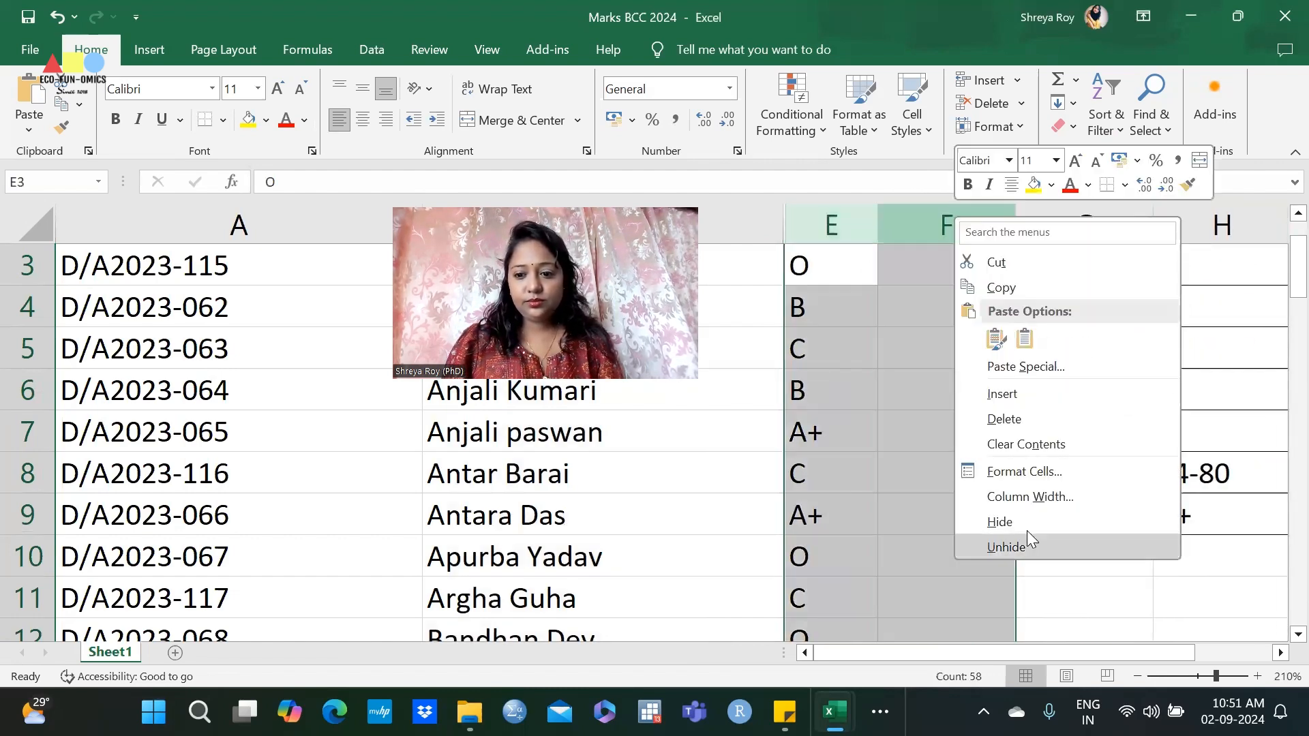
left_click(993, 520)
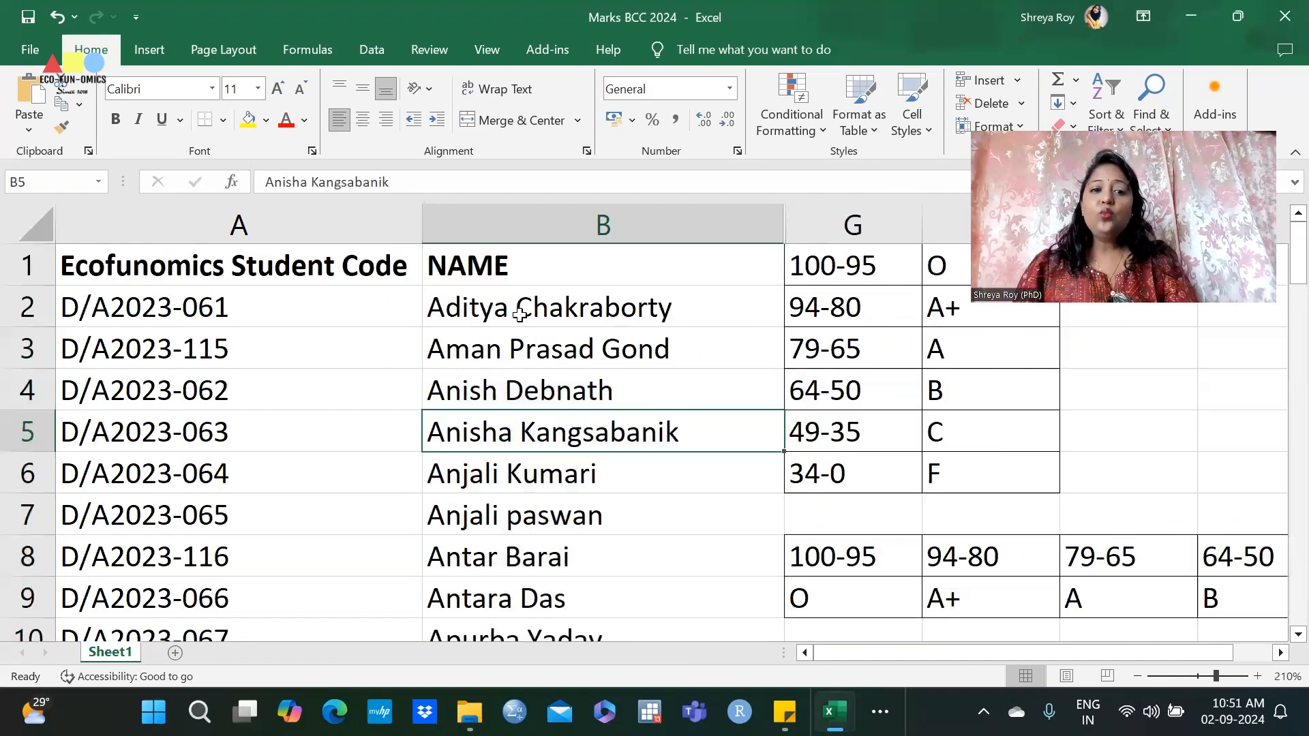
left_click(518, 304)
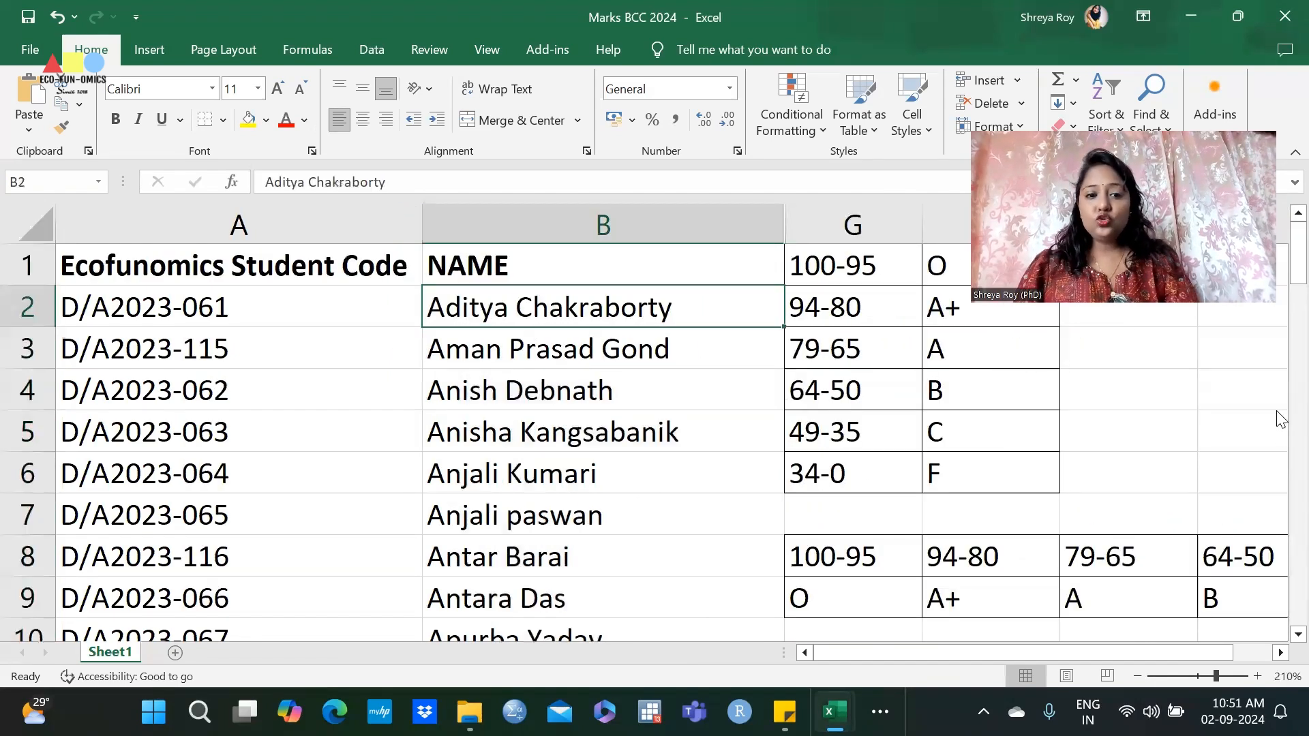
Sort the student names in column B from Z to A, expanding the selection to the adjacent student codes
key("ctrl+shift+Down")
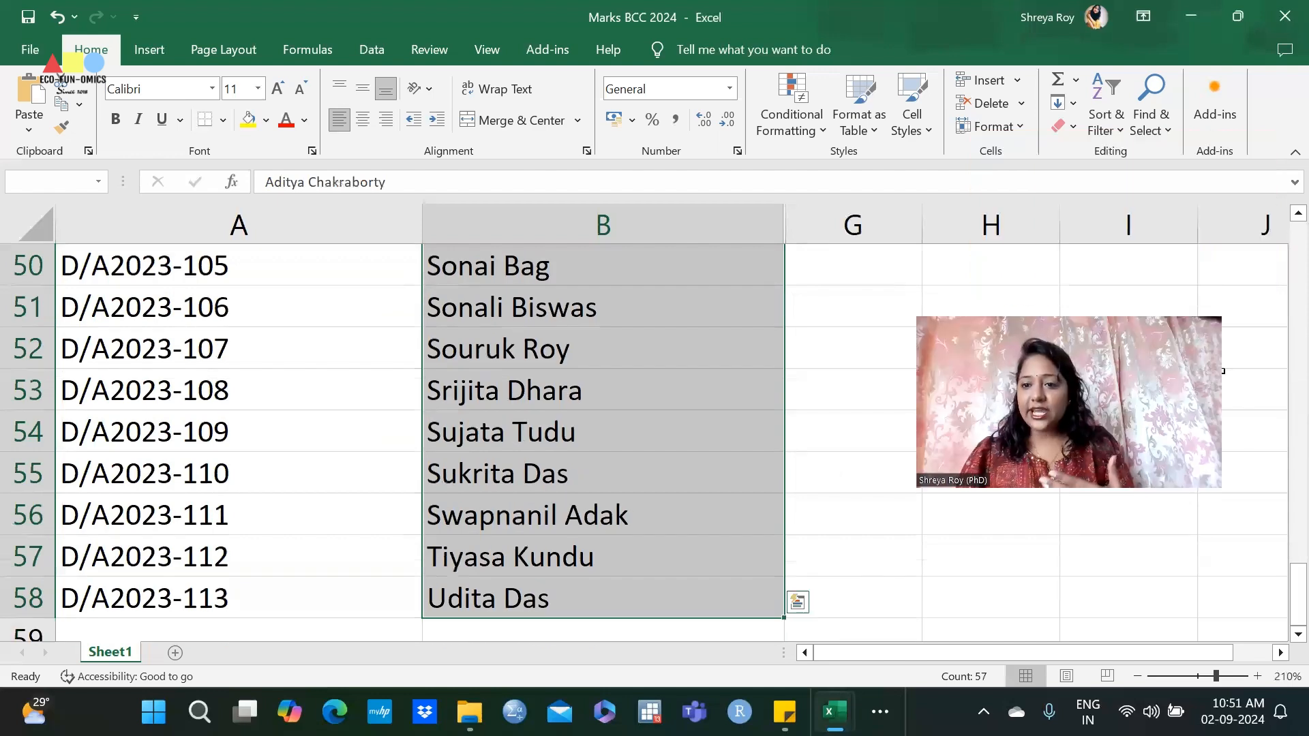
left_click(1100, 107)
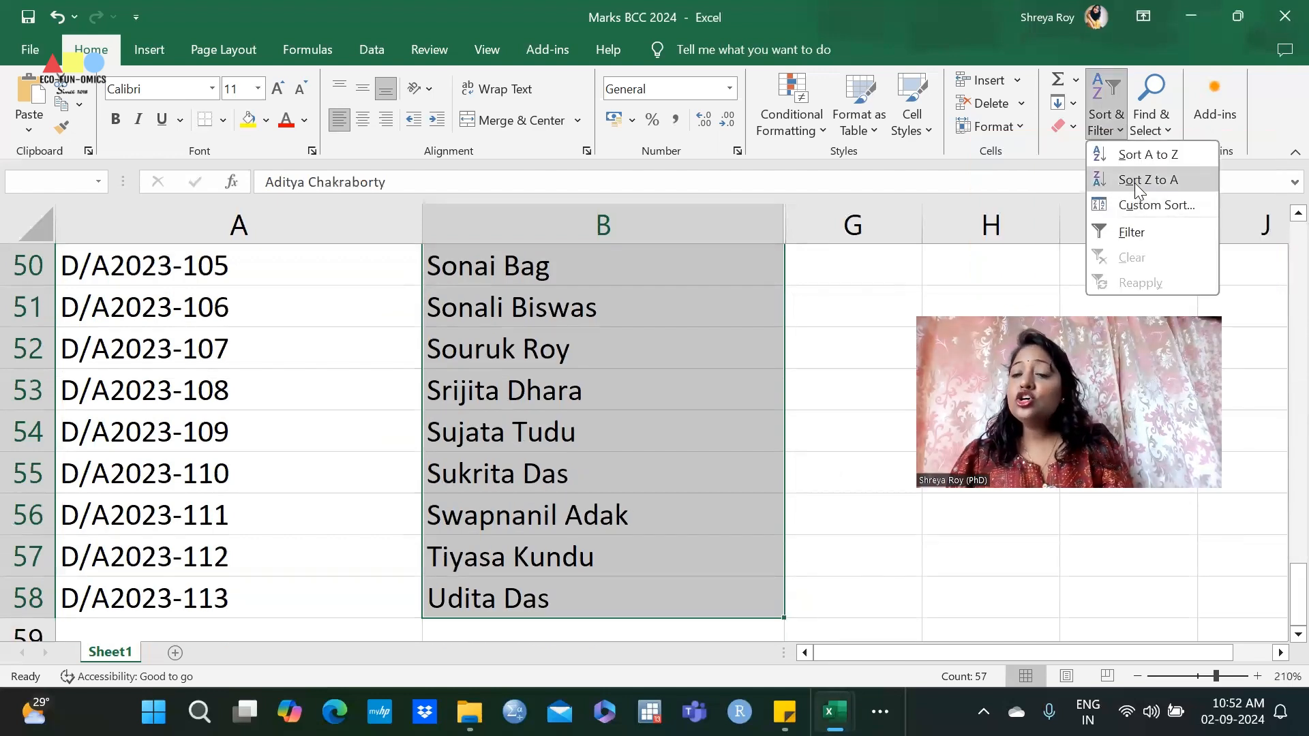
left_click(1135, 181)
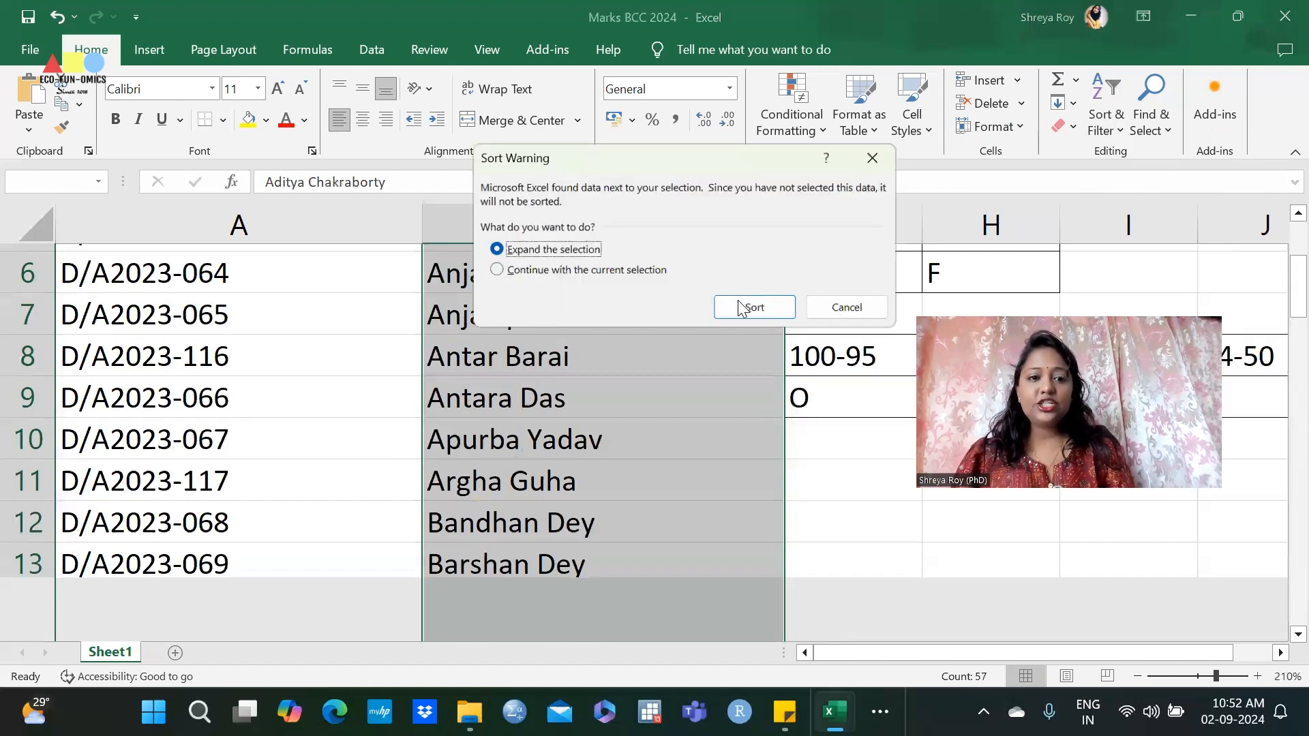
key("Return")
left_click(469, 304)
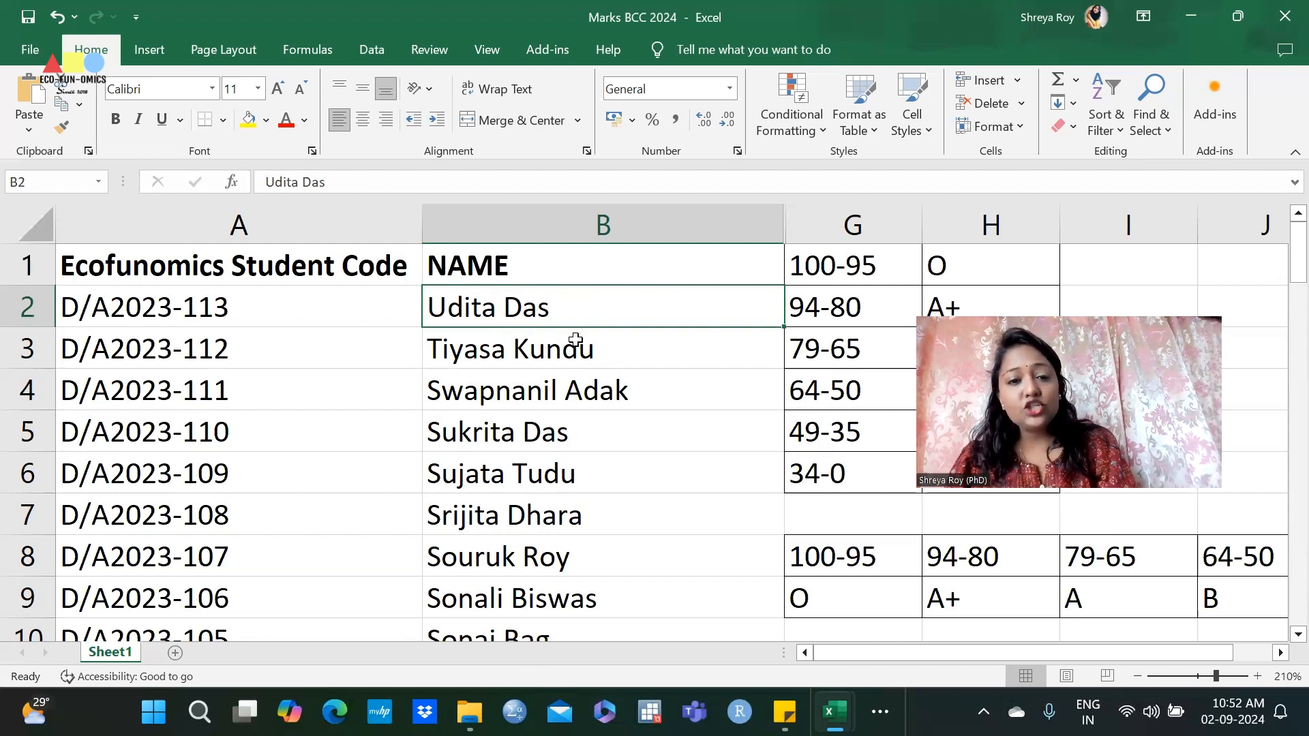
left_click_drag(511, 292, 514, 555)
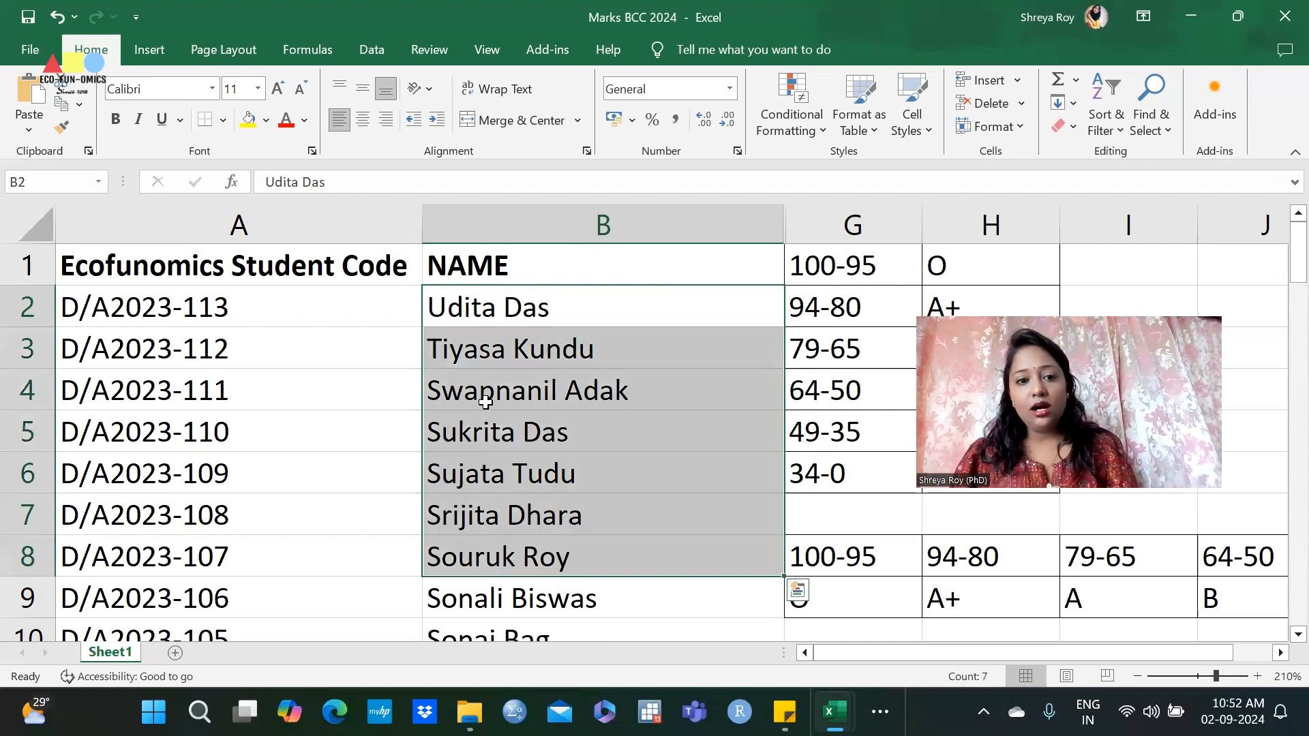
Sort the student names from B2 downward from A to Z, expanding the selection to the adjacent data
left_click(716, 295)
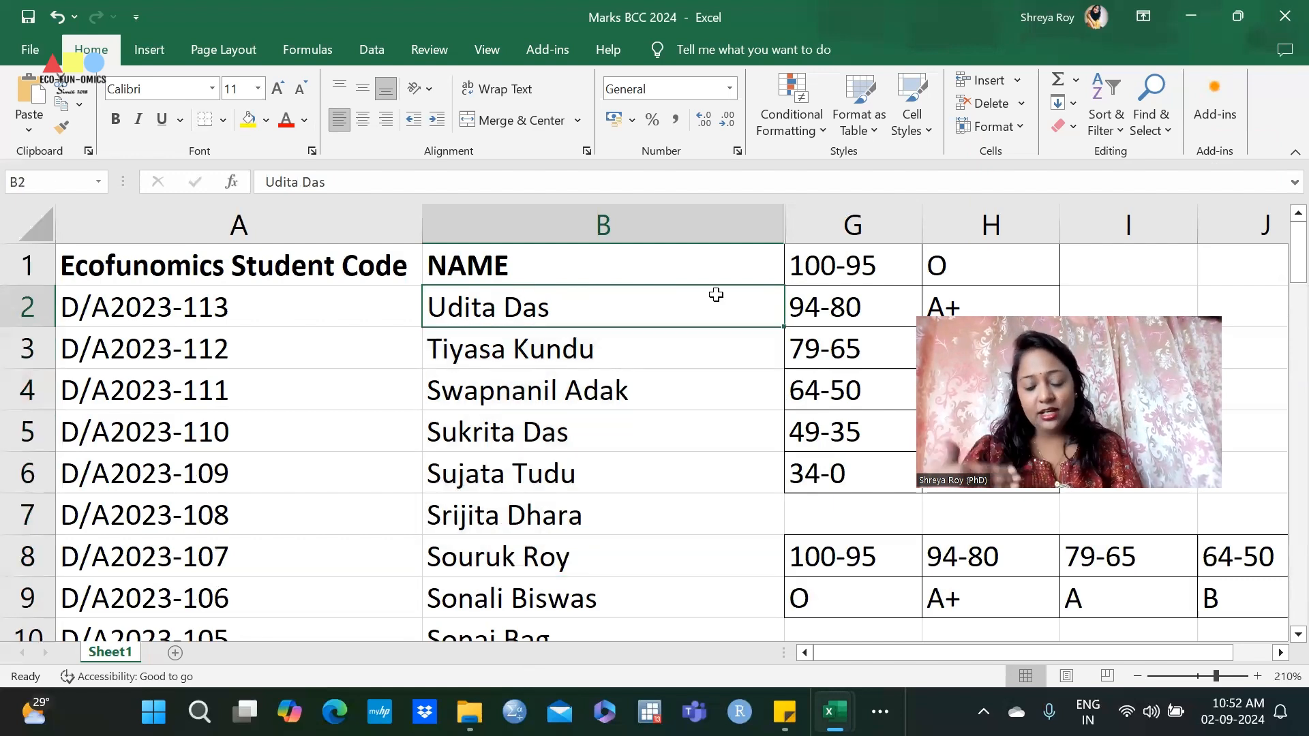
key("ctrl+shift+Down")
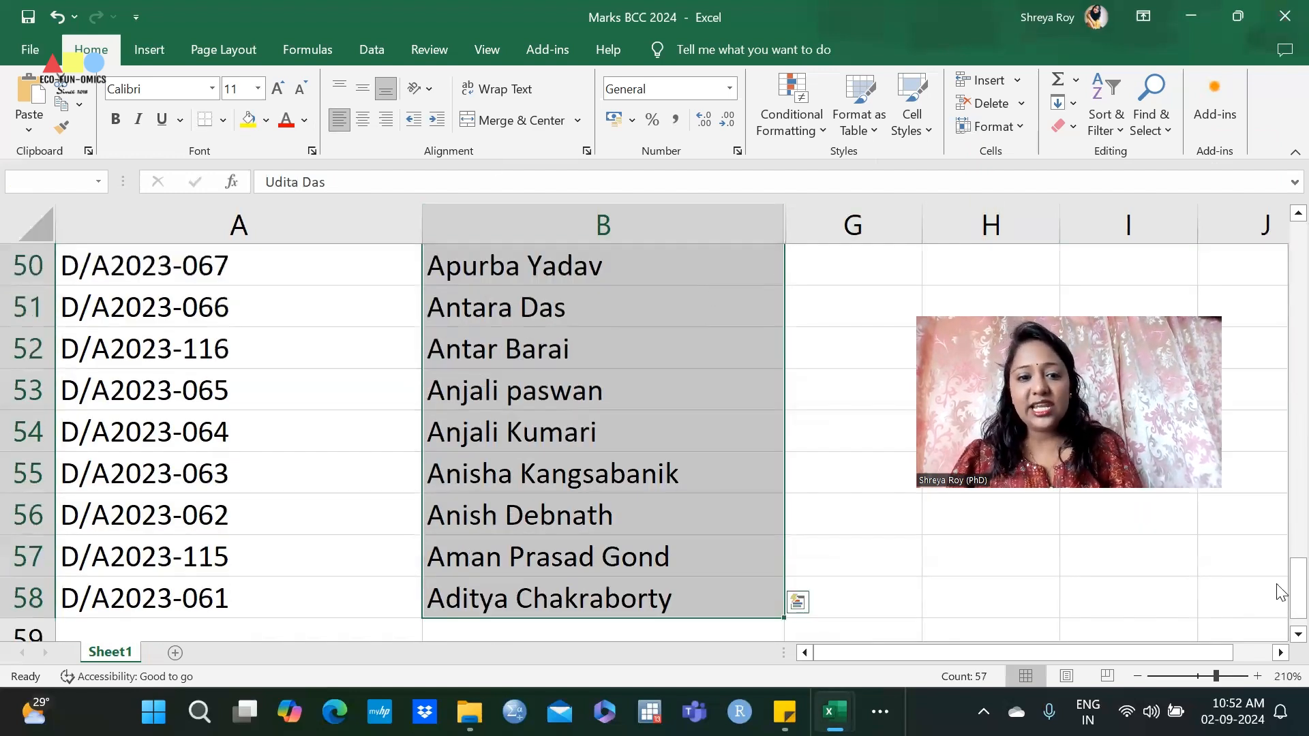
key("ctrl+BackSpace")
left_click(1118, 131)
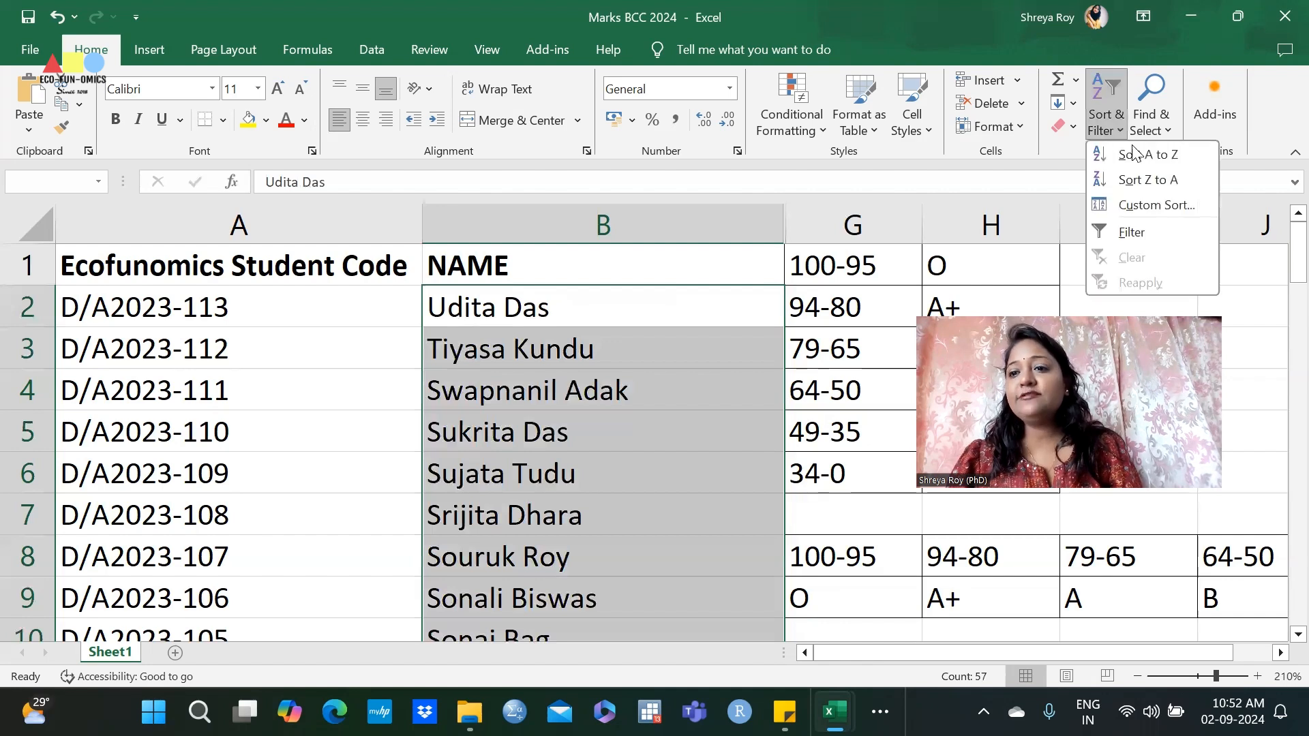
left_click(1145, 155)
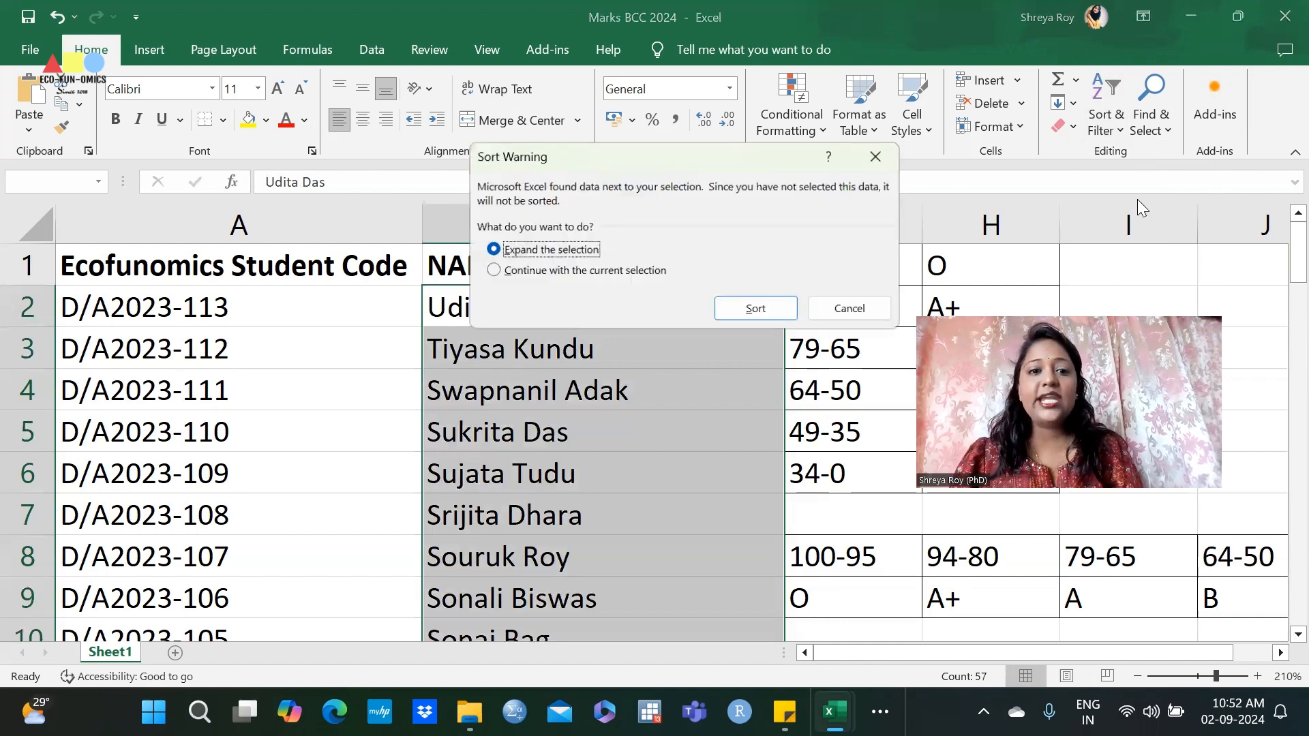
left_click(782, 313)
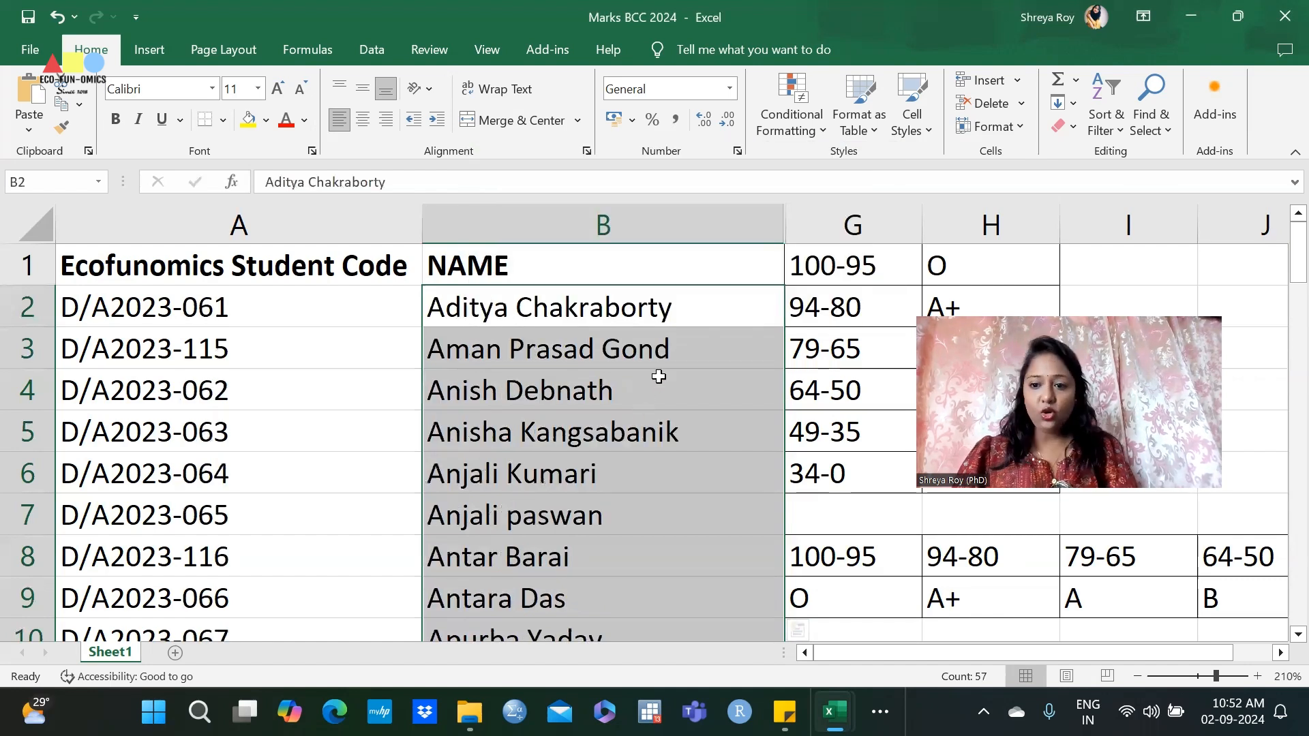
Close the Marks BCC 2024 workbook without saving and open the Find and search sheet of the Class 12 workbook
left_click(1282, 9)
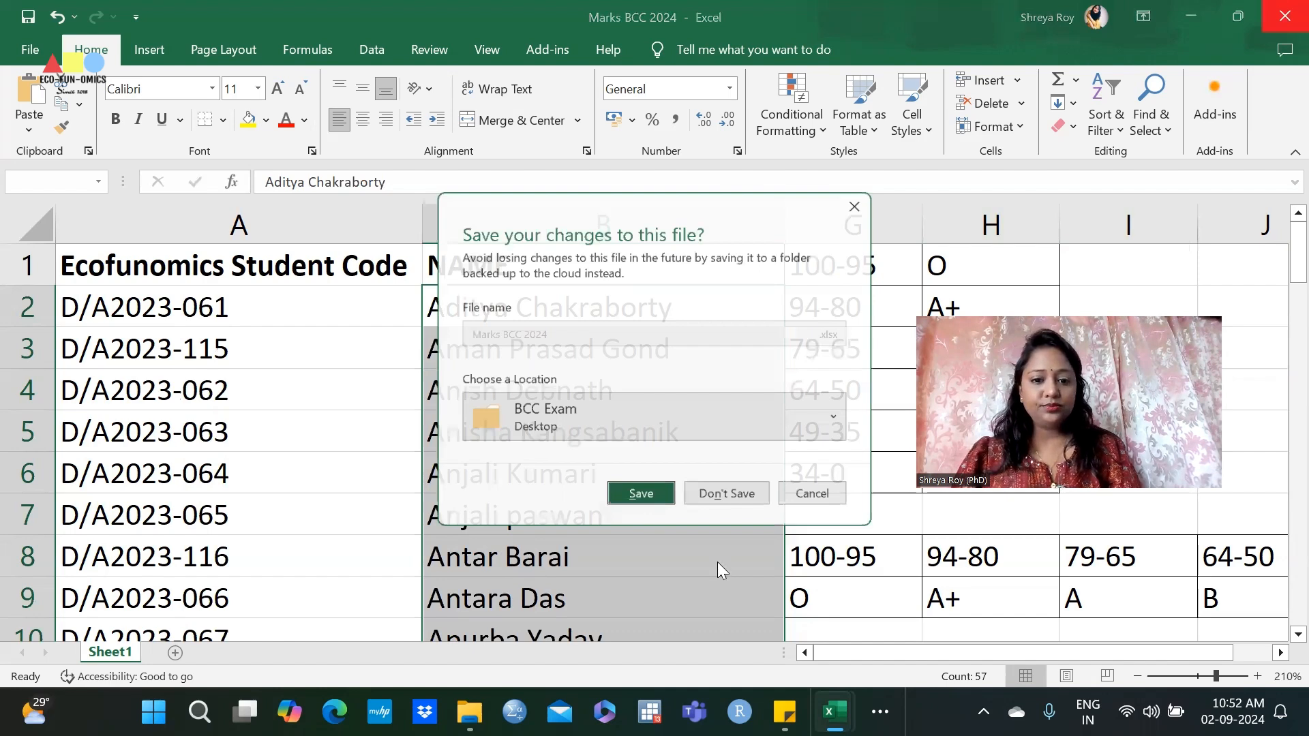
left_click(727, 493)
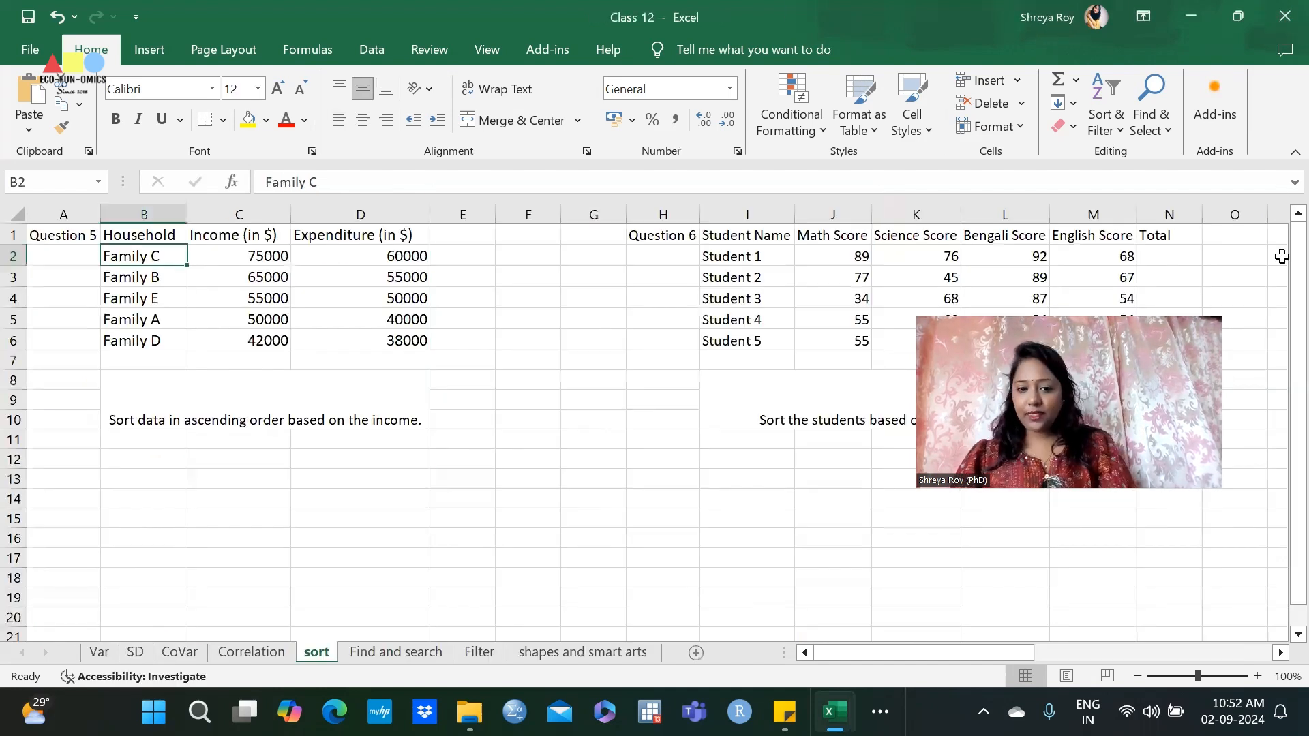
left_click(419, 652)
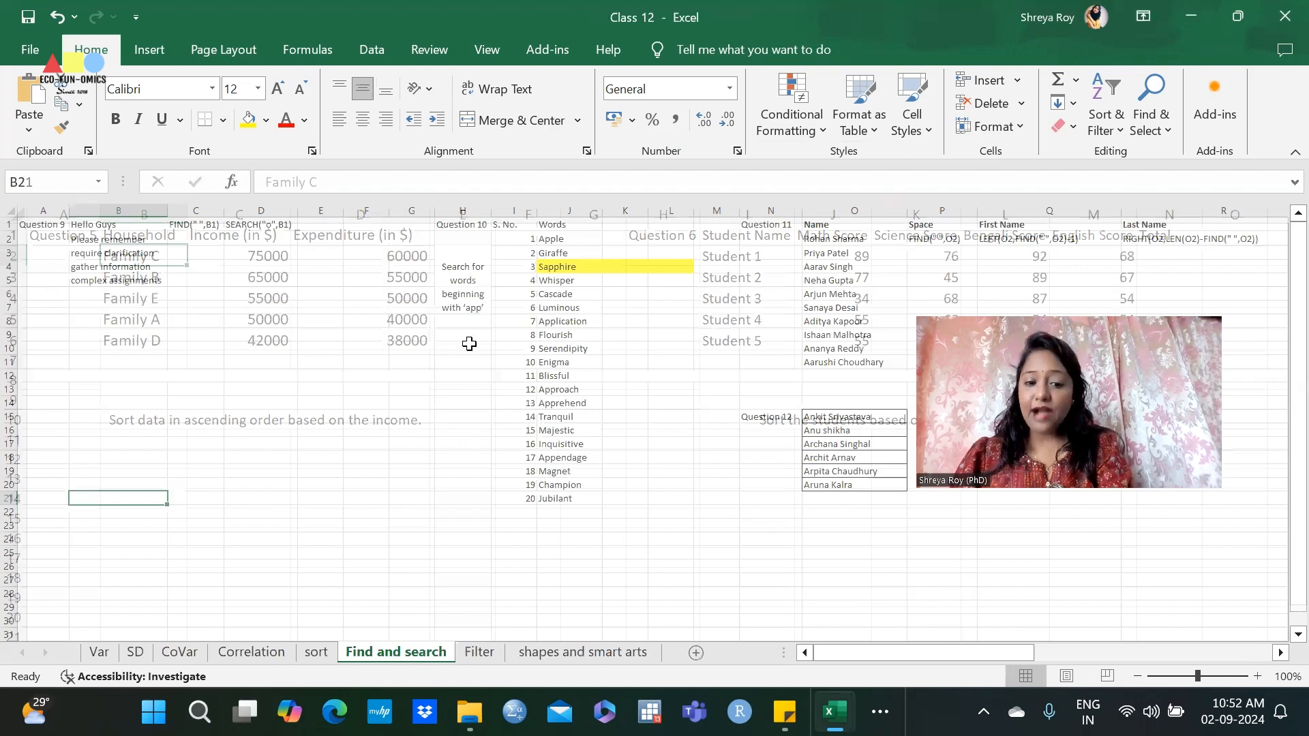
Magnify the sheet to 120% and look over the Question 9 phrases with their FIND and SEARCH columns
left_click(140, 346)
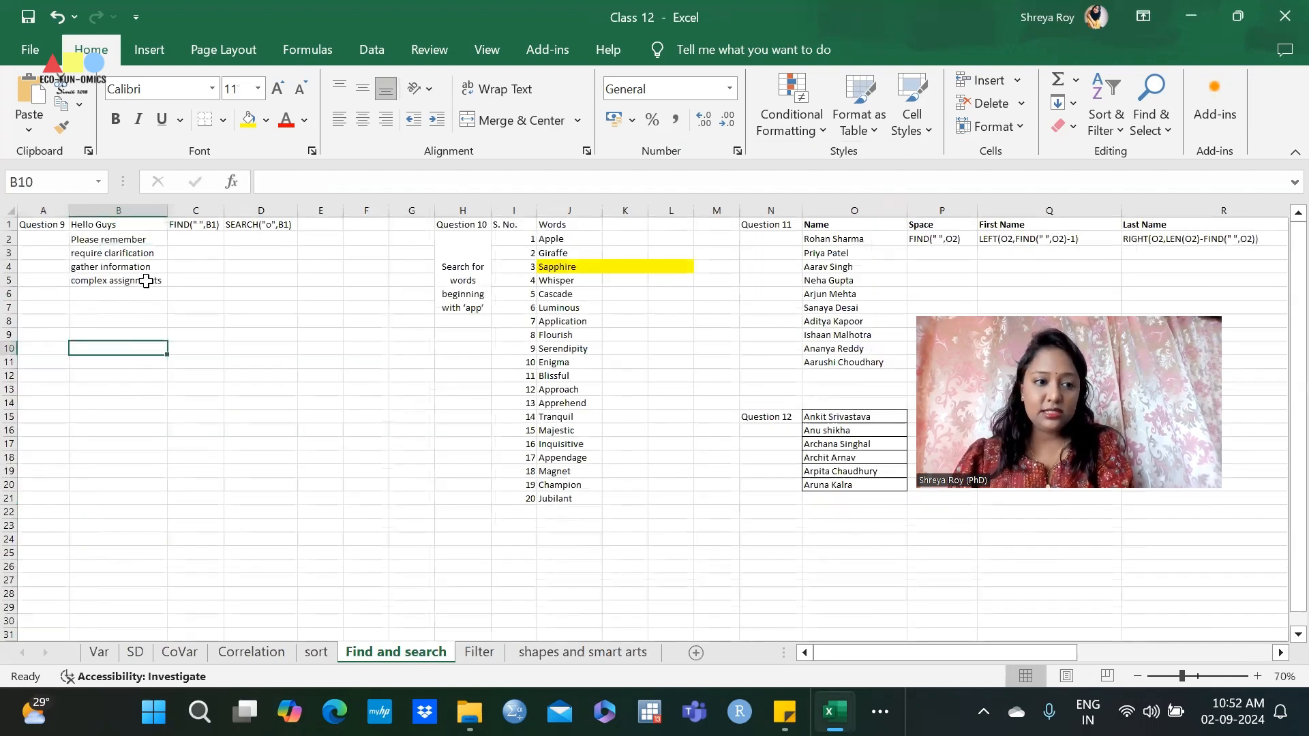
left_click(146, 281)
left_click(87, 225)
left_click(1258, 676)
left_click(1258, 676)
left_click(1258, 676)
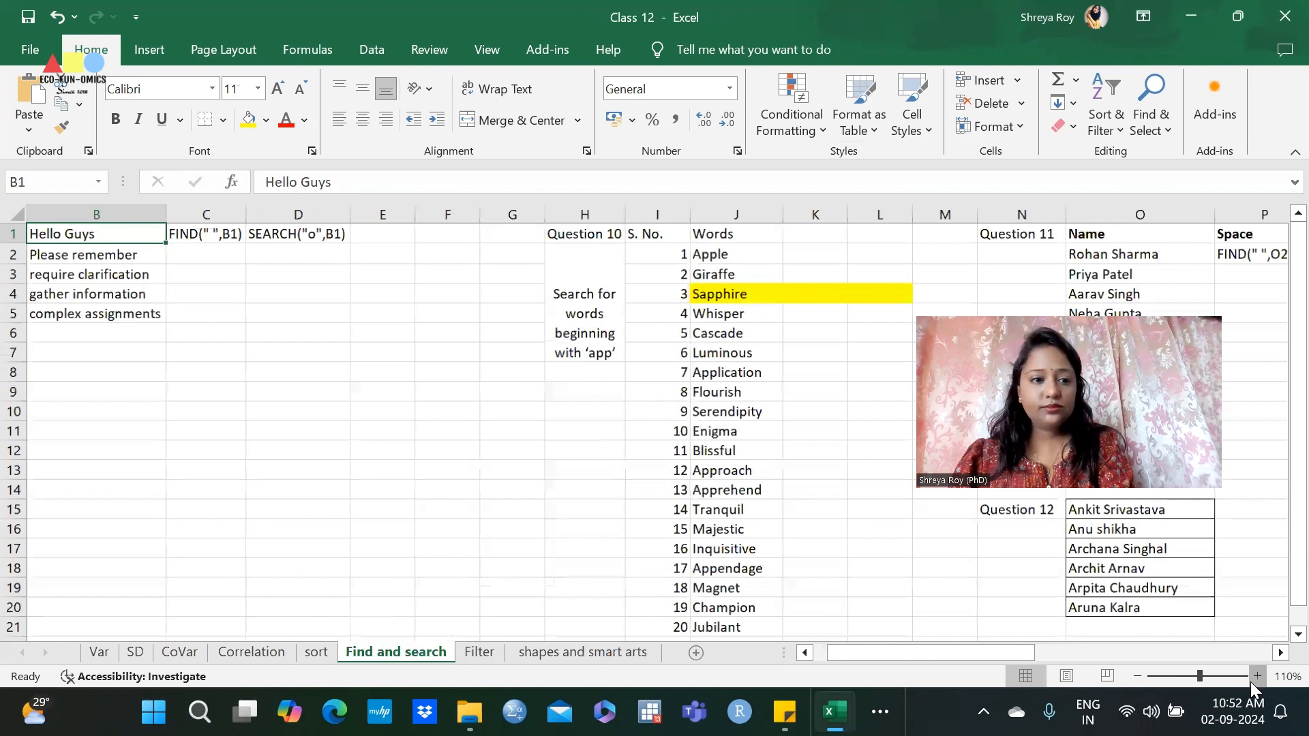
left_click(1258, 677)
left_click(1258, 676)
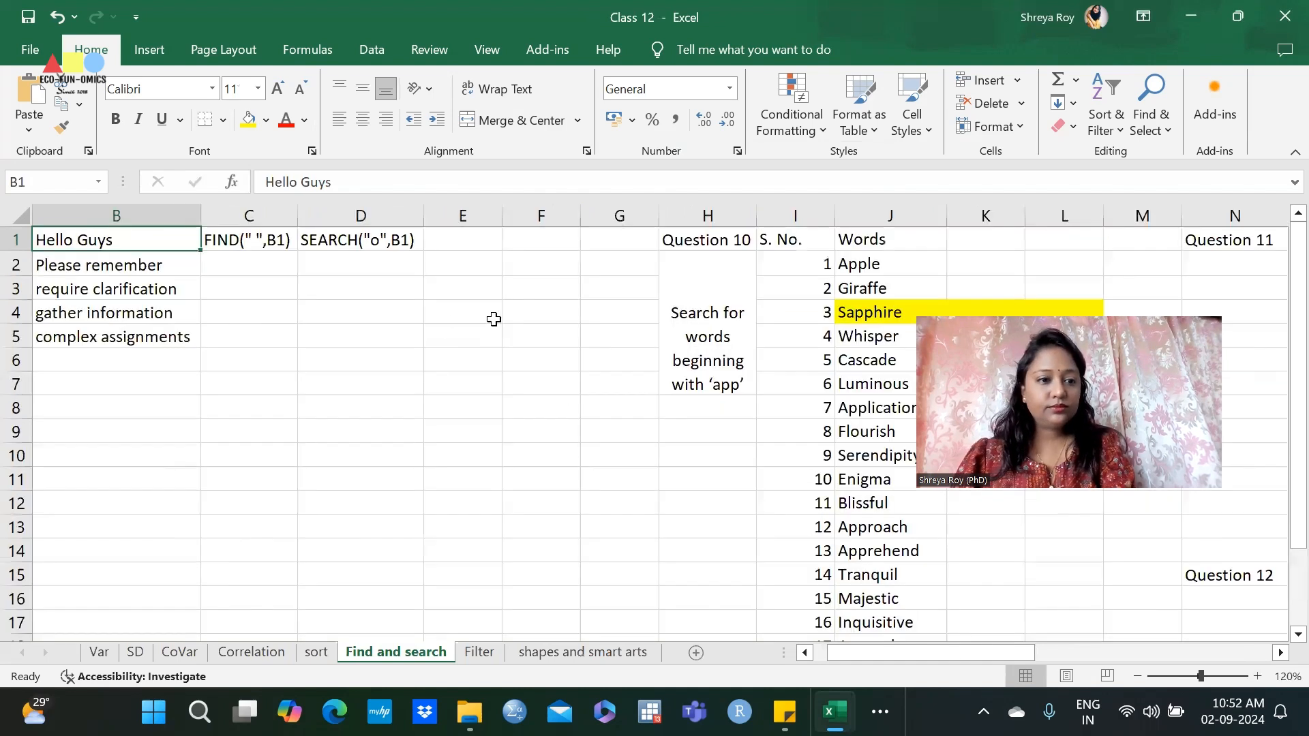
left_click(279, 270)
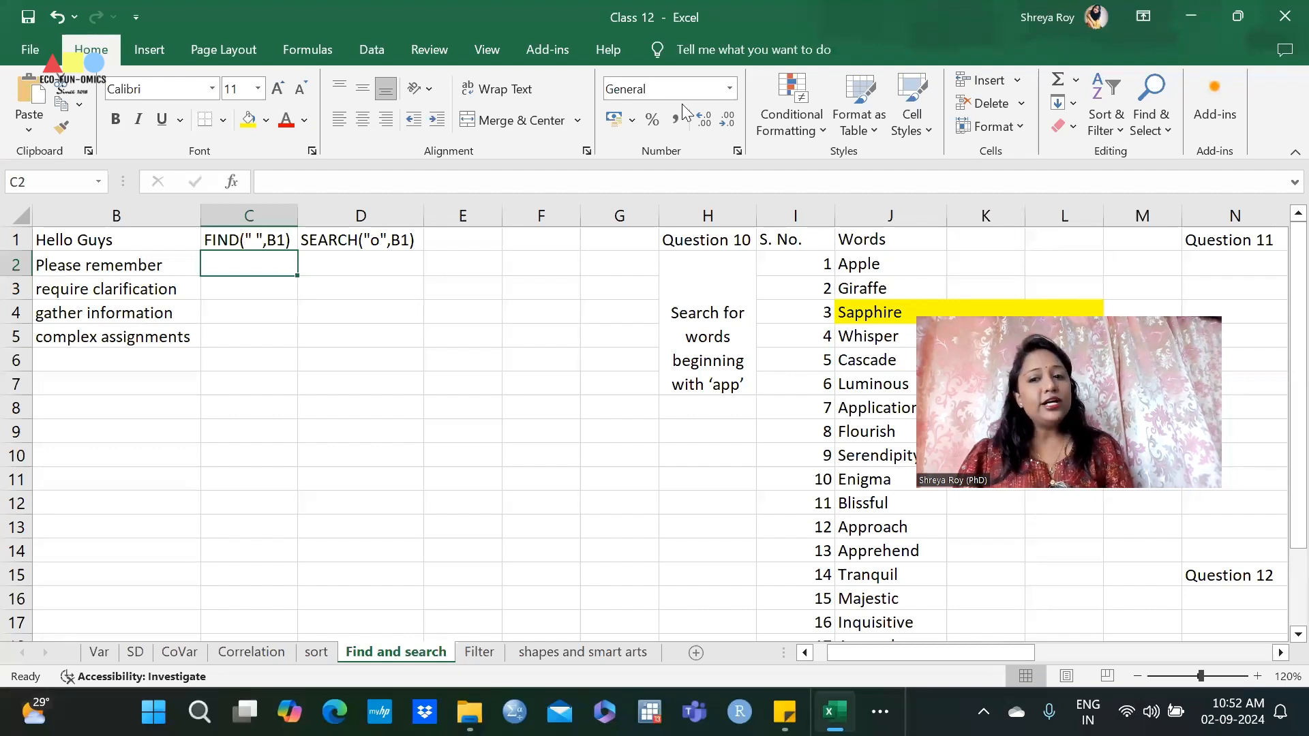
left_click(364, 383)
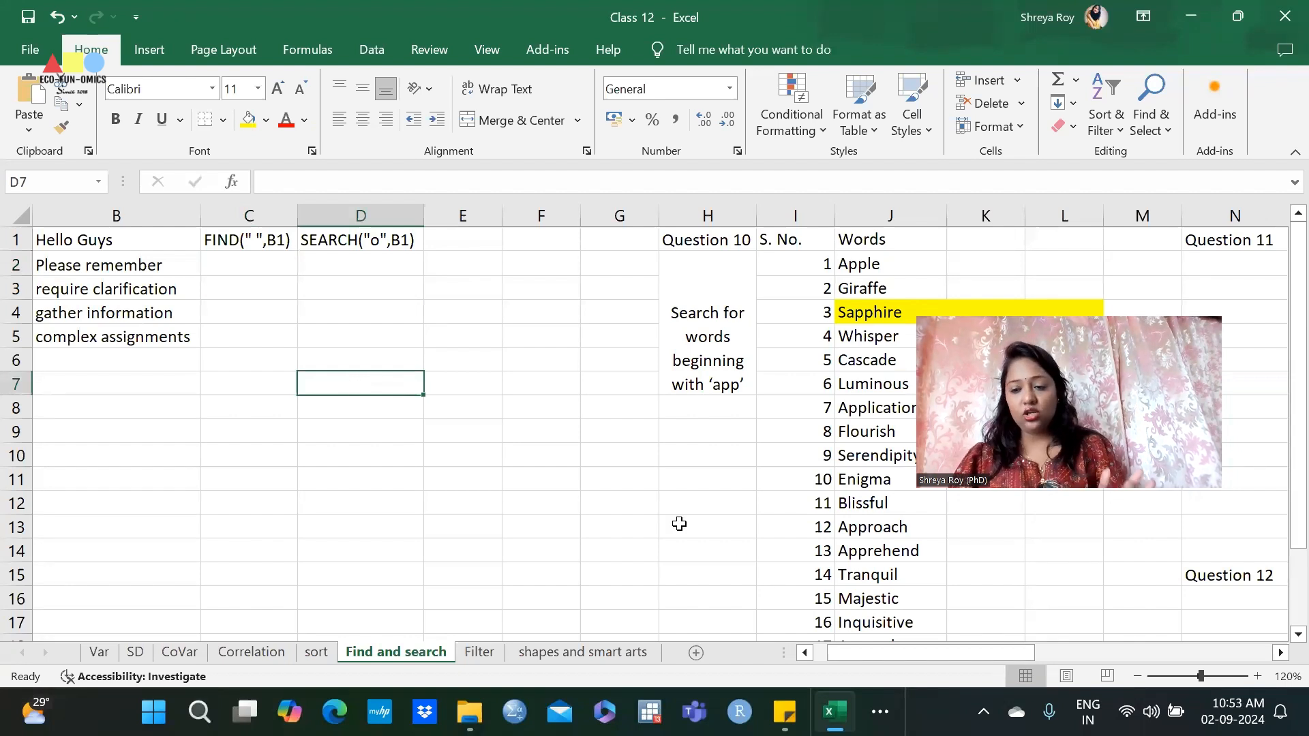
Find all cells containing "Question", enlarge the results list, visit the Question 12 and Question 9 matches, and close the search
key("ctrl+f")
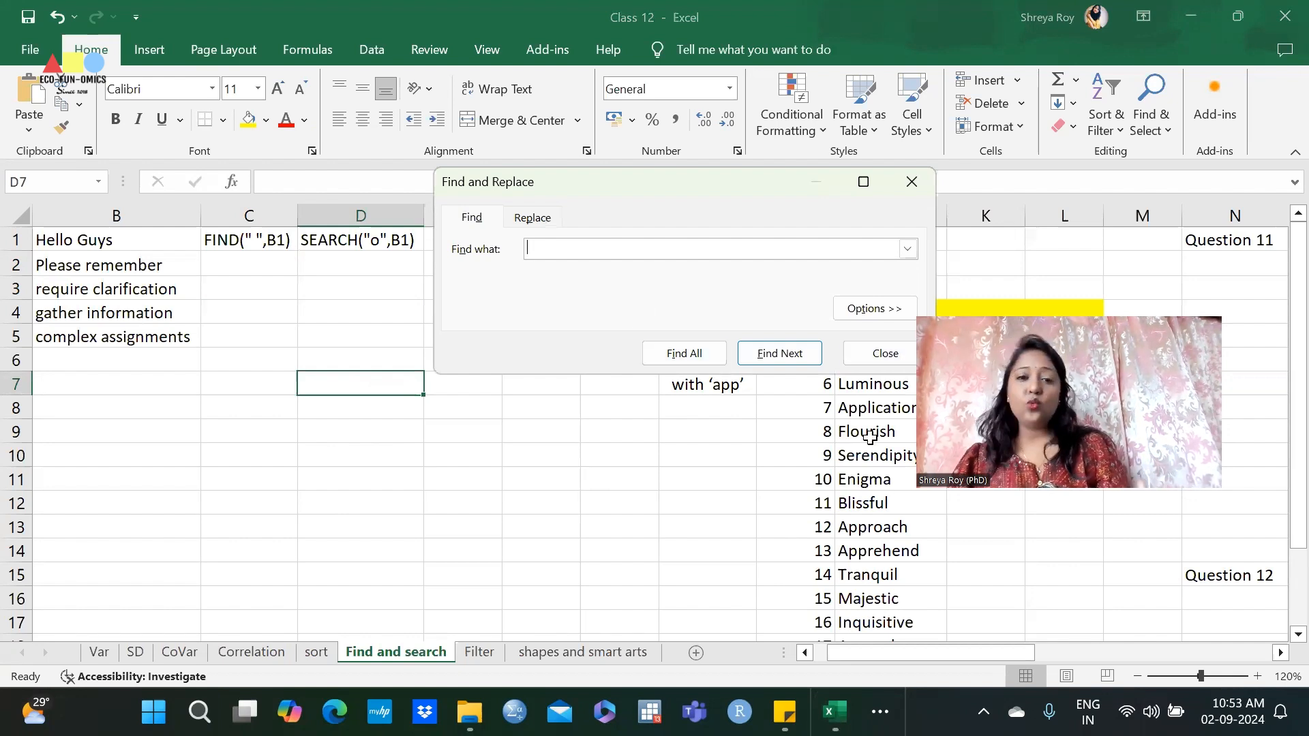
type("Question")
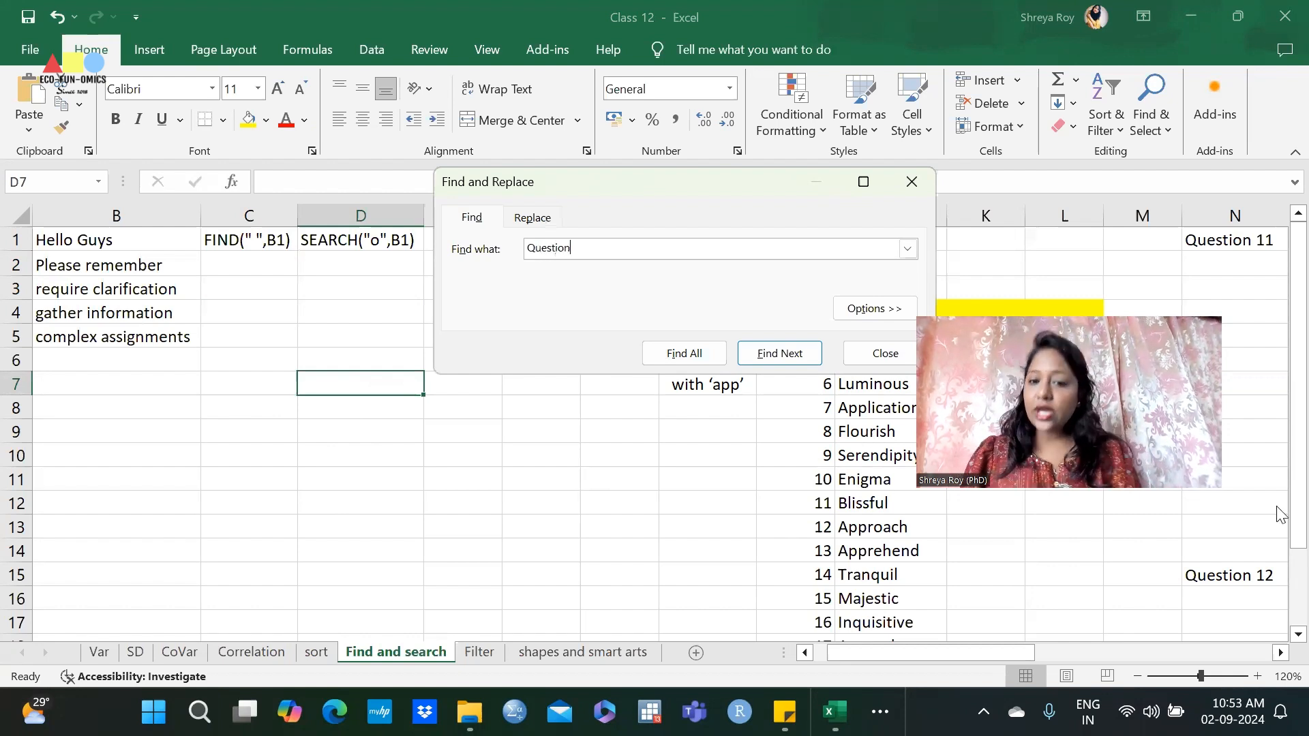
left_click(697, 356)
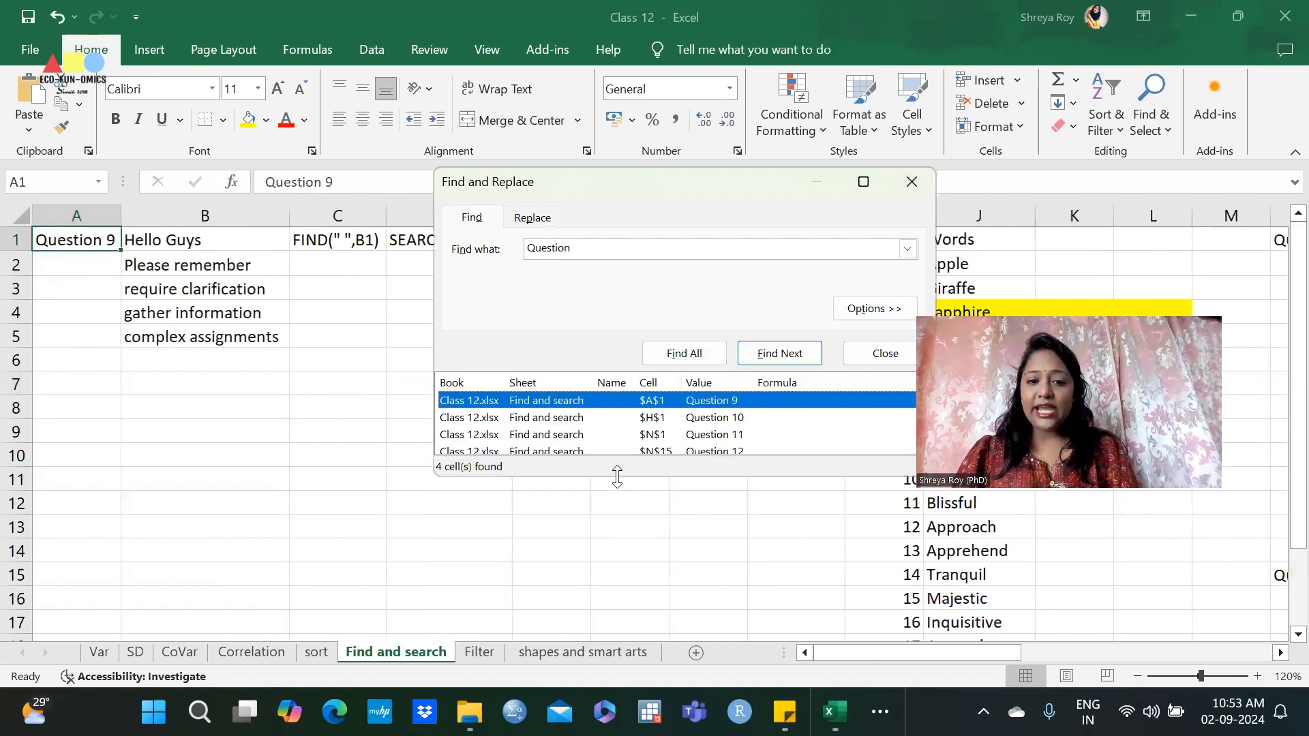
left_click_drag(617, 476, 617, 544)
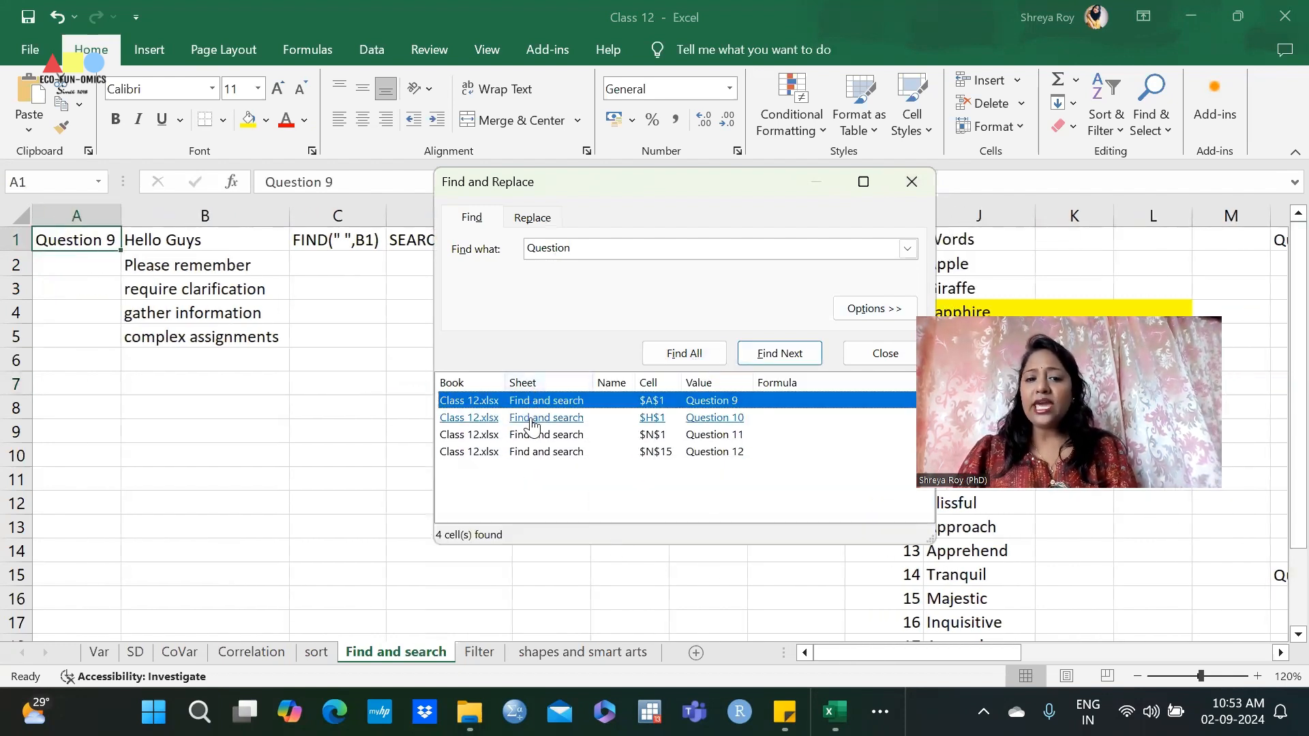
left_click(714, 452)
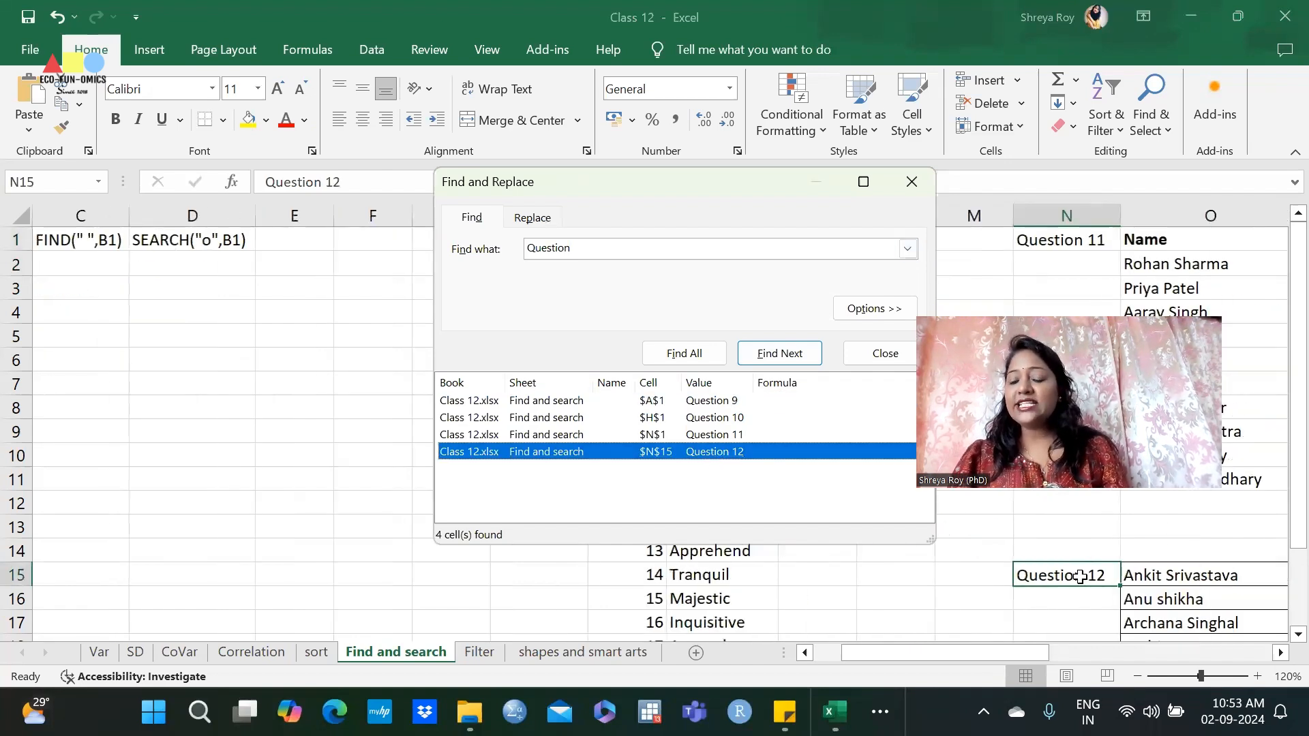
left_click(726, 408)
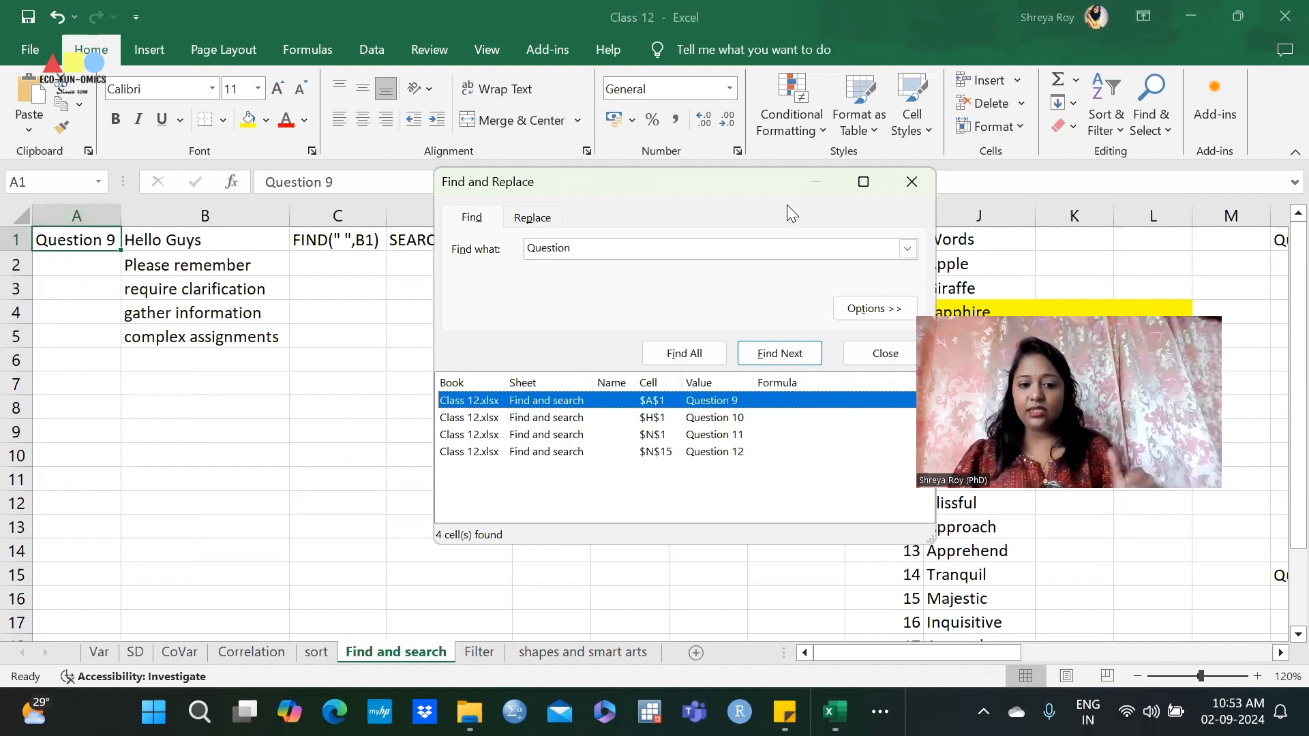
left_click(911, 181)
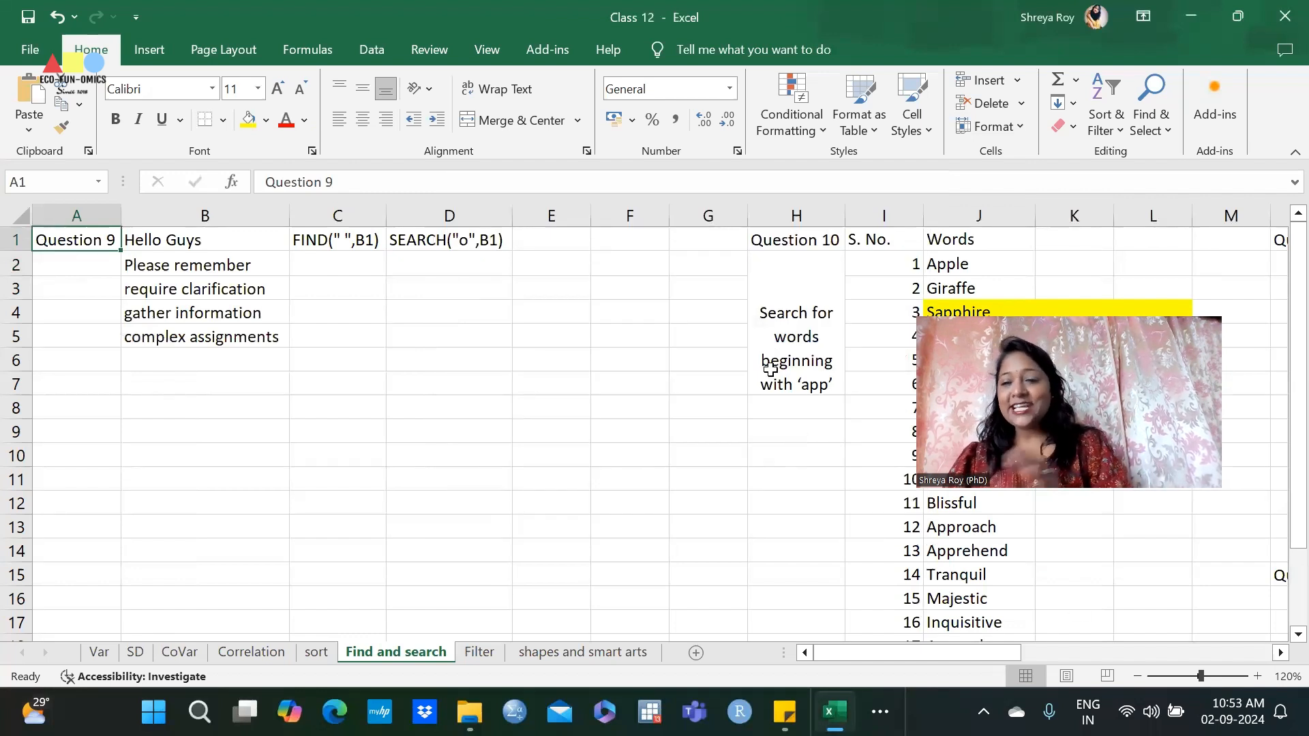
Examine the phrase "Hello Guys" in B1 character by character, including the space between its two words
left_click(356, 267)
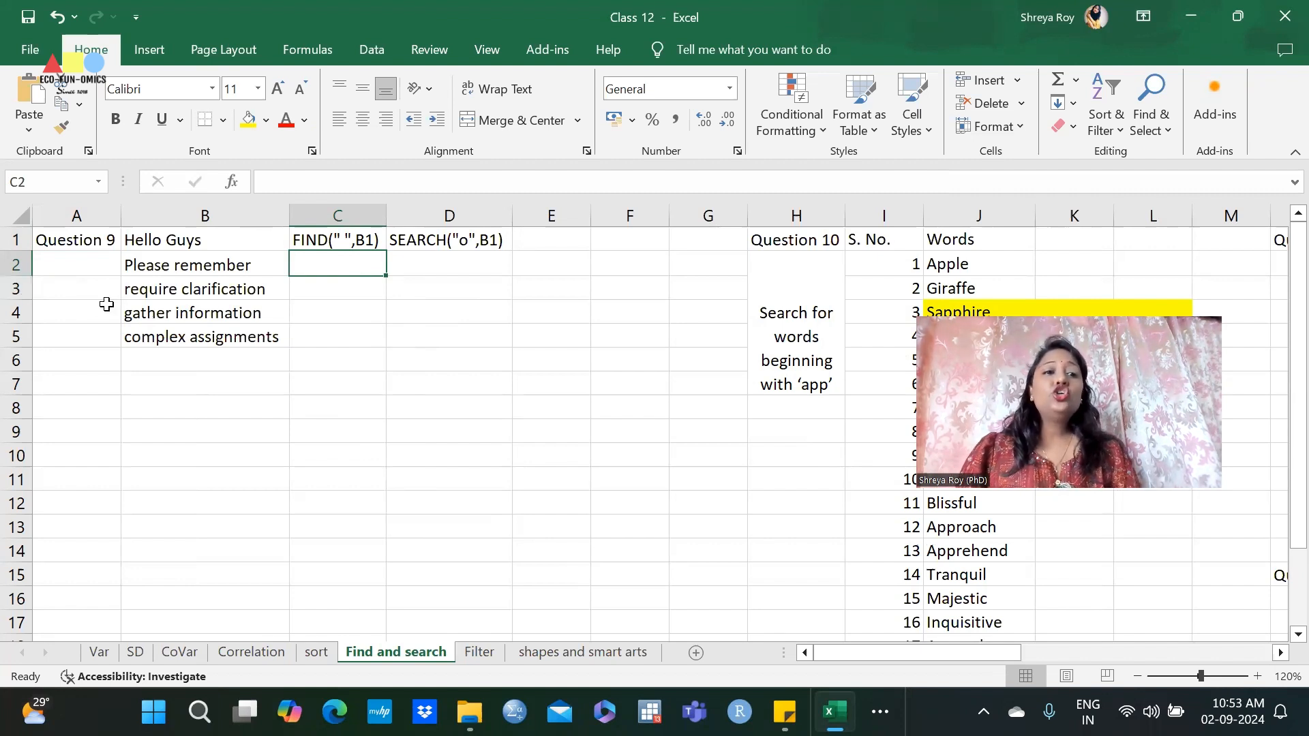
left_click(96, 242)
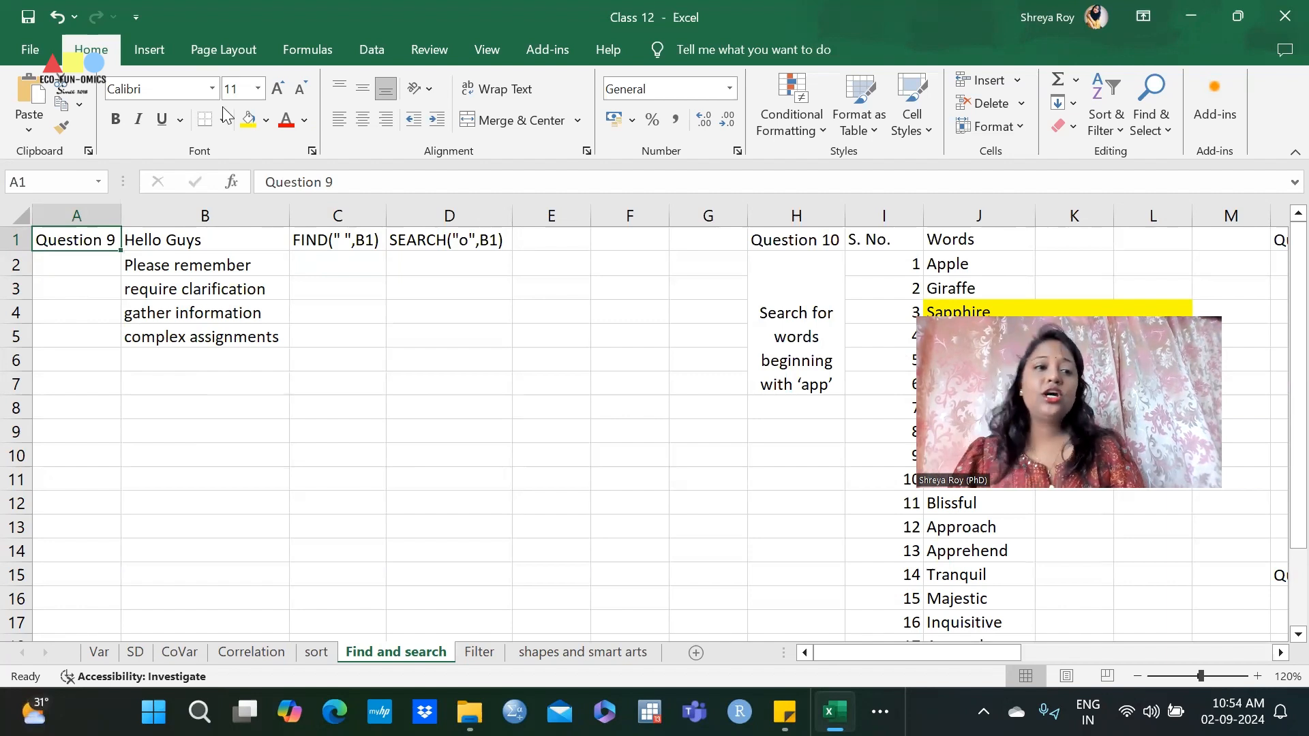
left_click(153, 256)
left_click(150, 242)
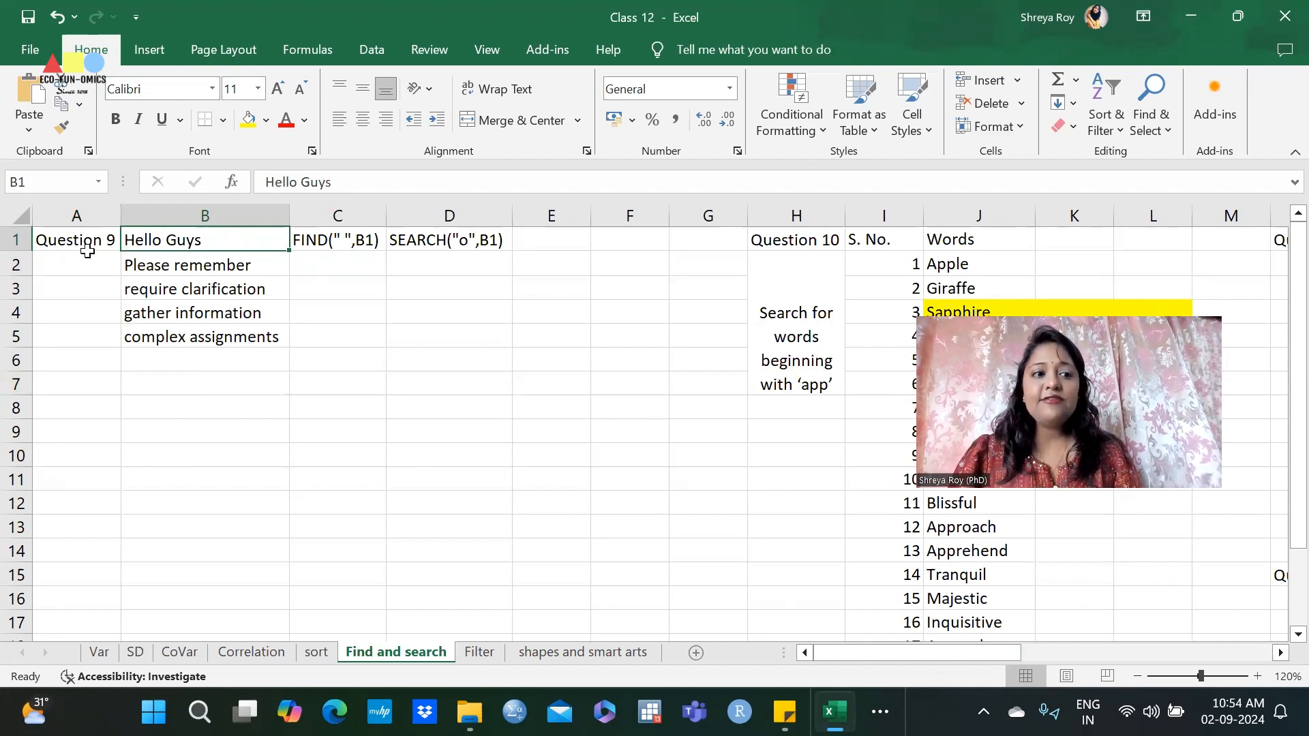
double_click(131, 242)
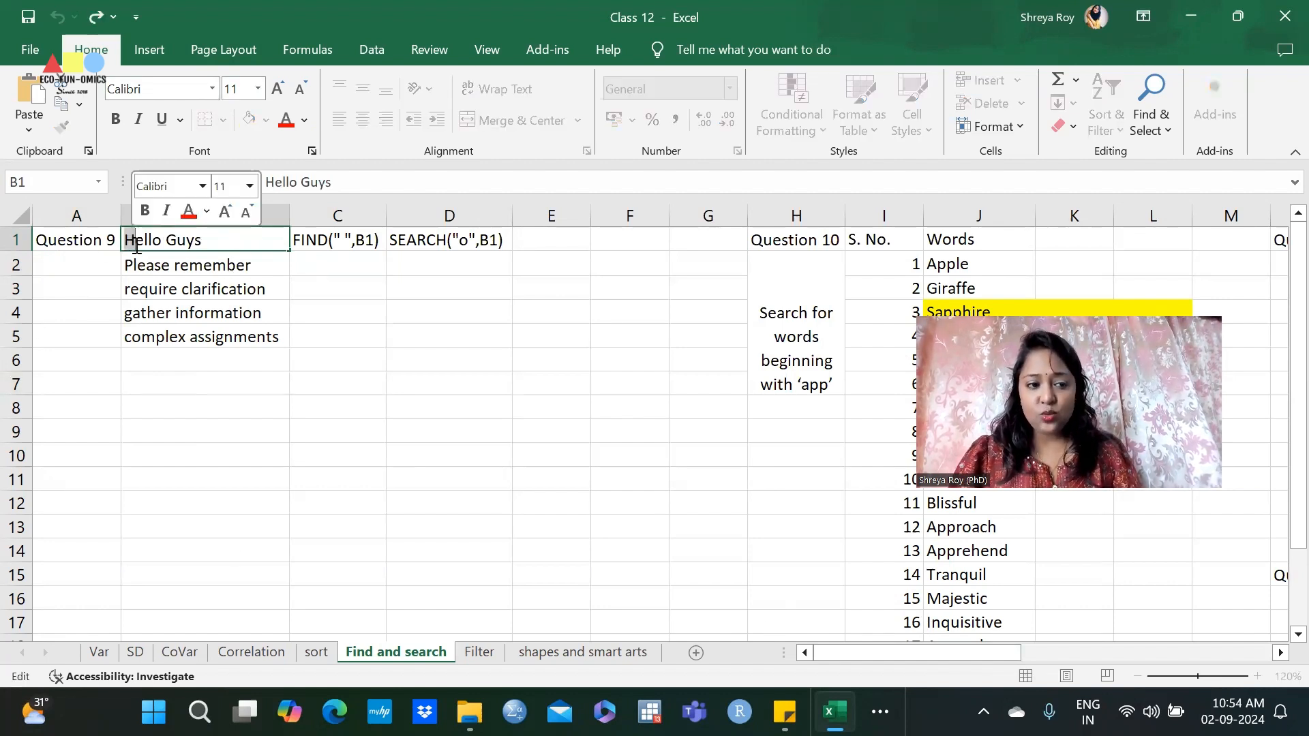
left_click_drag(131, 243, 142, 250)
left_click(146, 249)
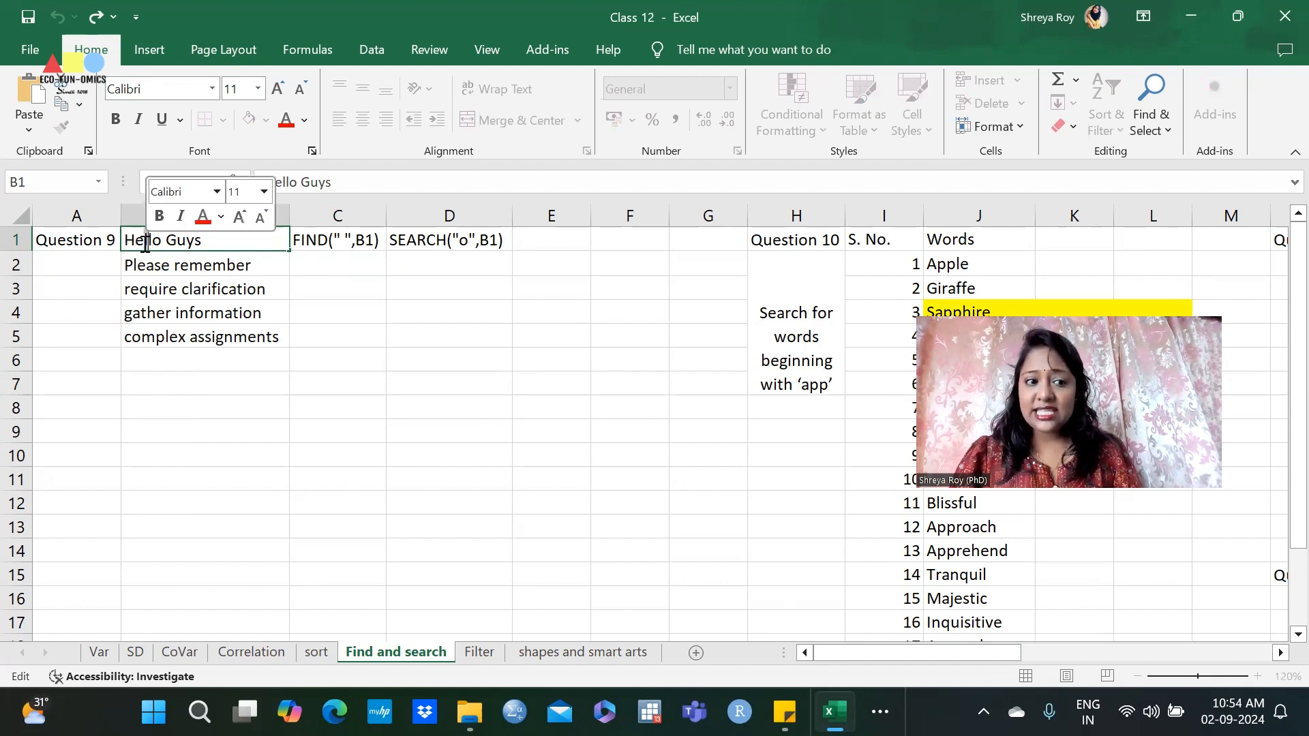
left_click_drag(154, 243, 161, 249)
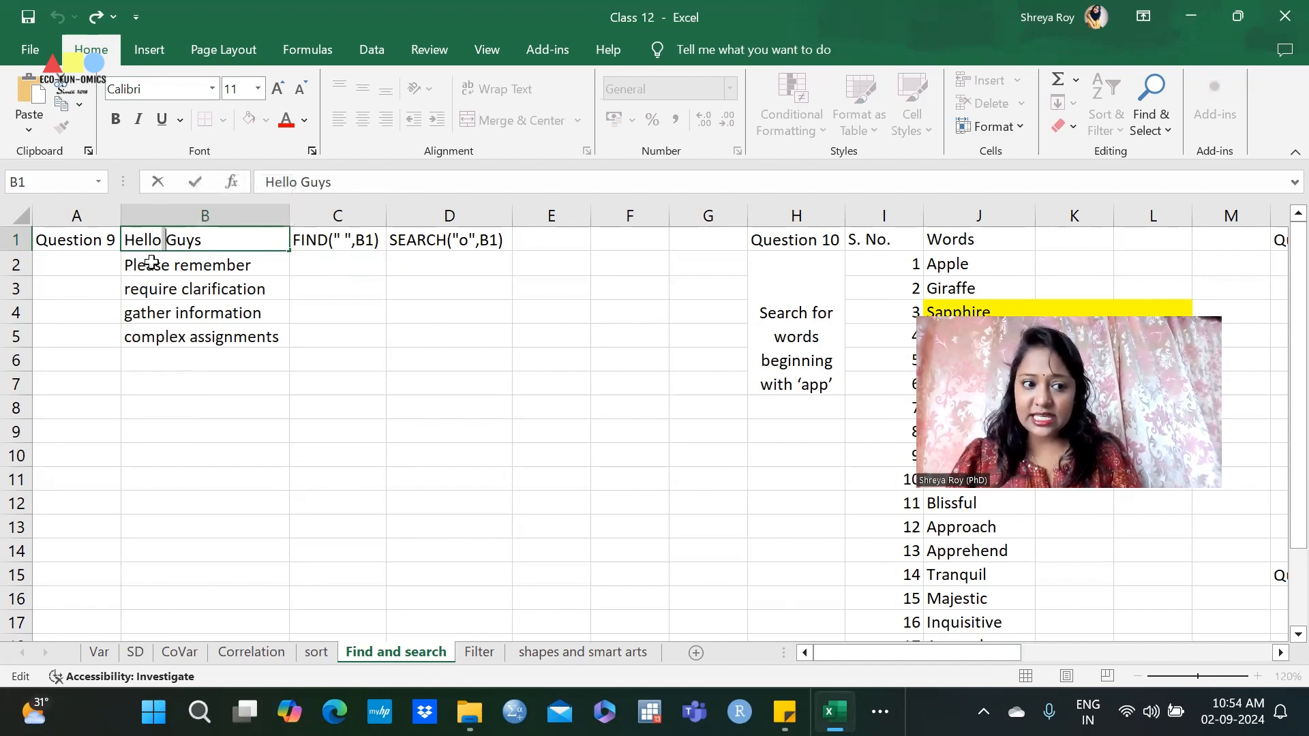
left_click_drag(166, 243, 204, 248)
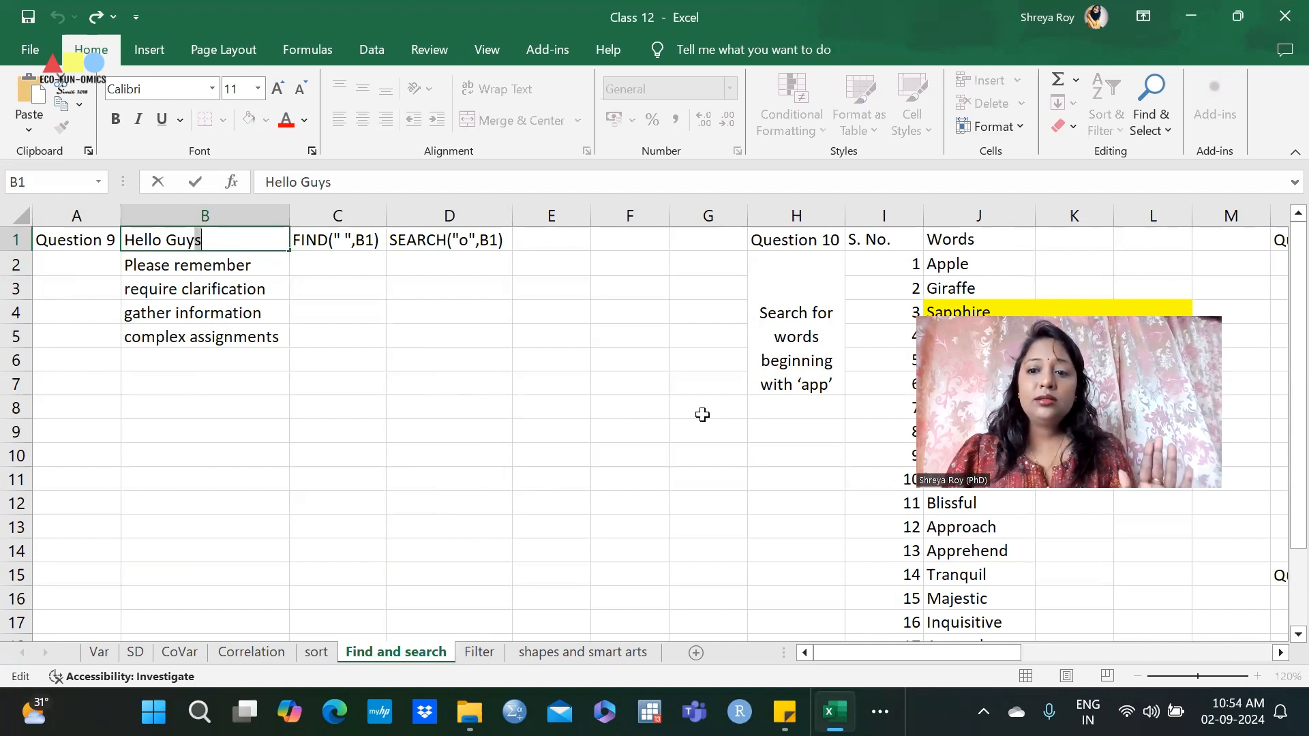
left_click_drag(1145, 314, 1091, 97)
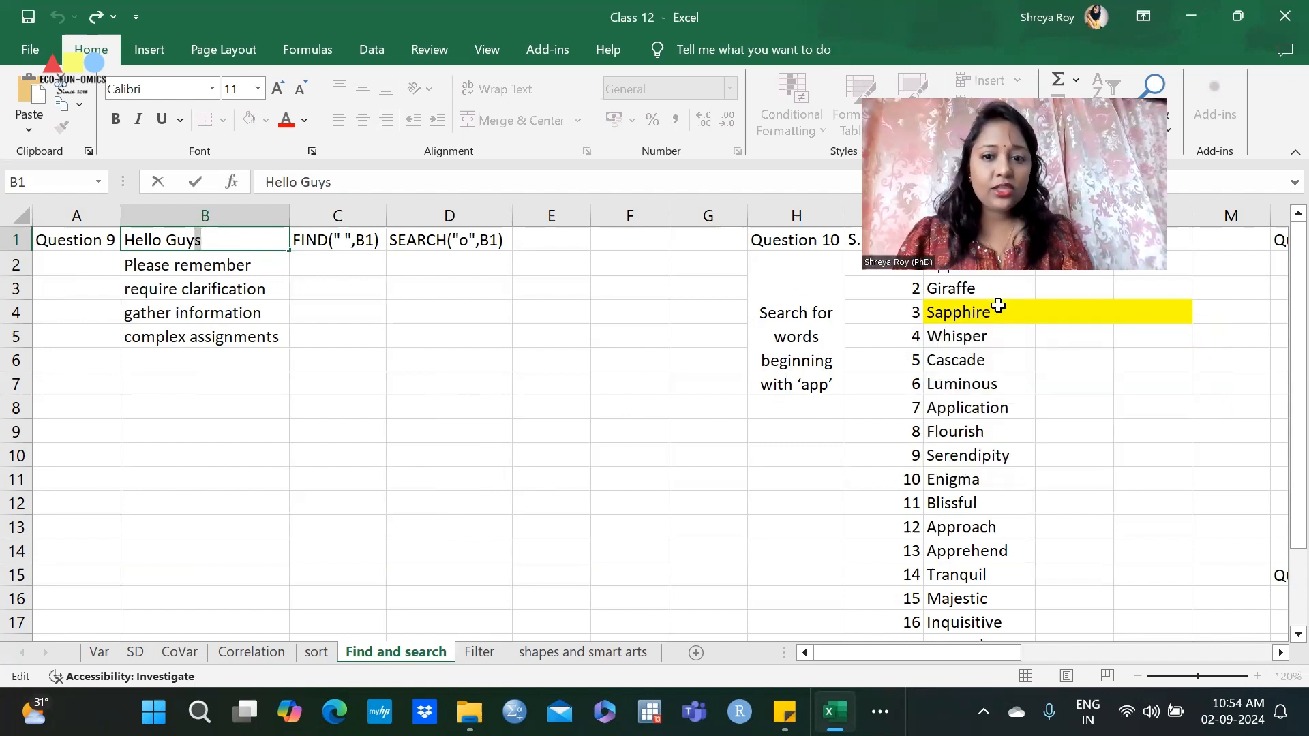
left_click(339, 263)
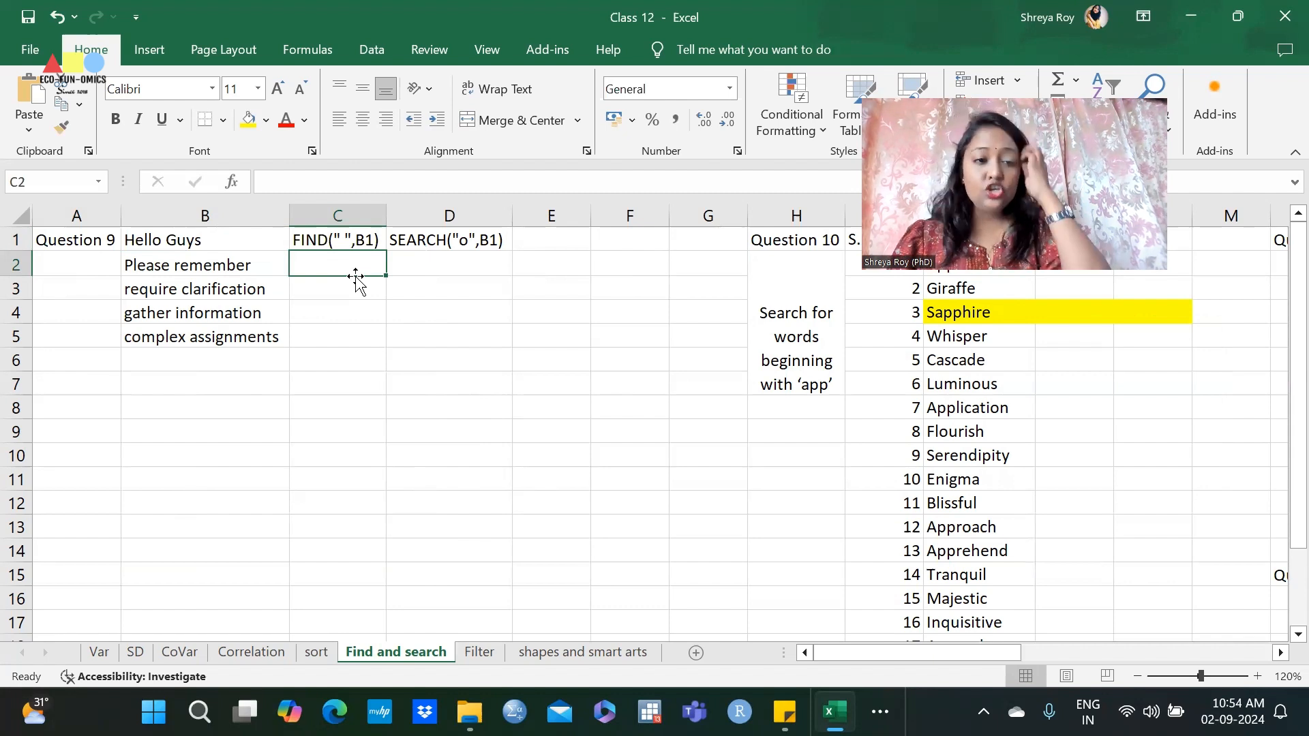
double_click(160, 242)
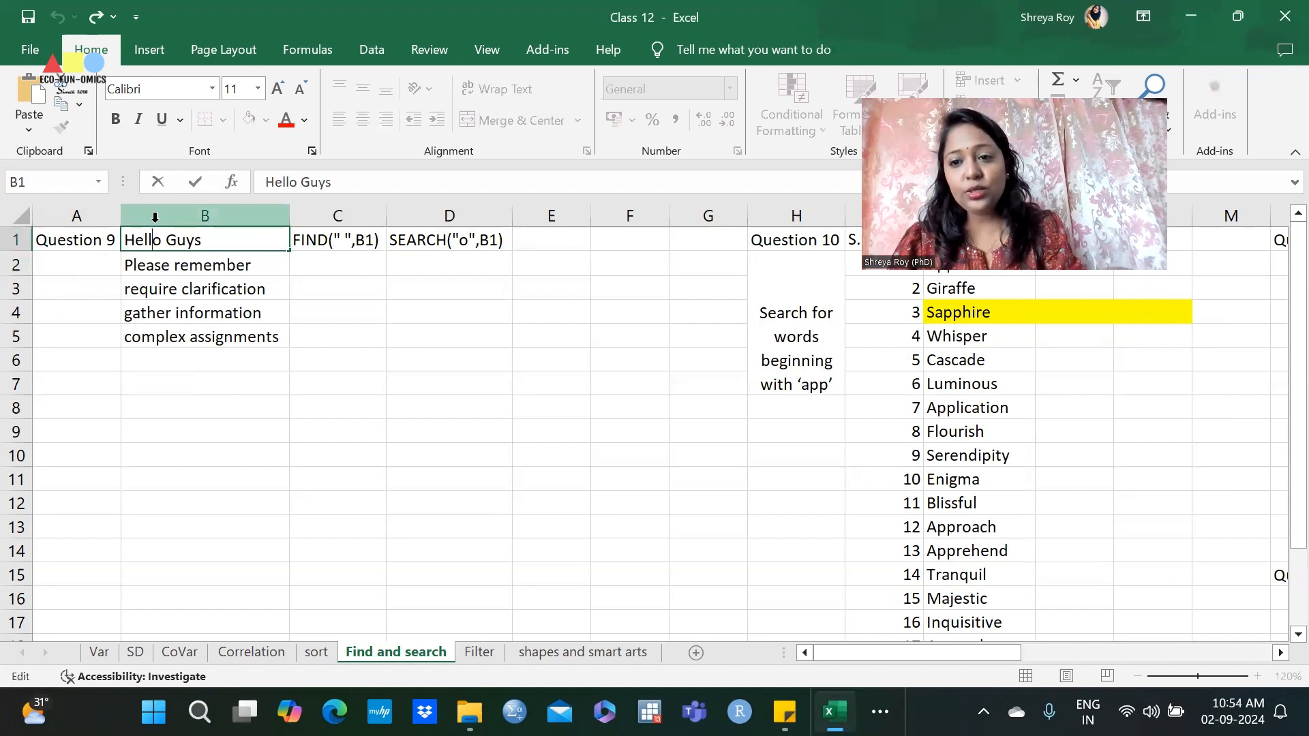
left_click_drag(161, 239, 166, 239)
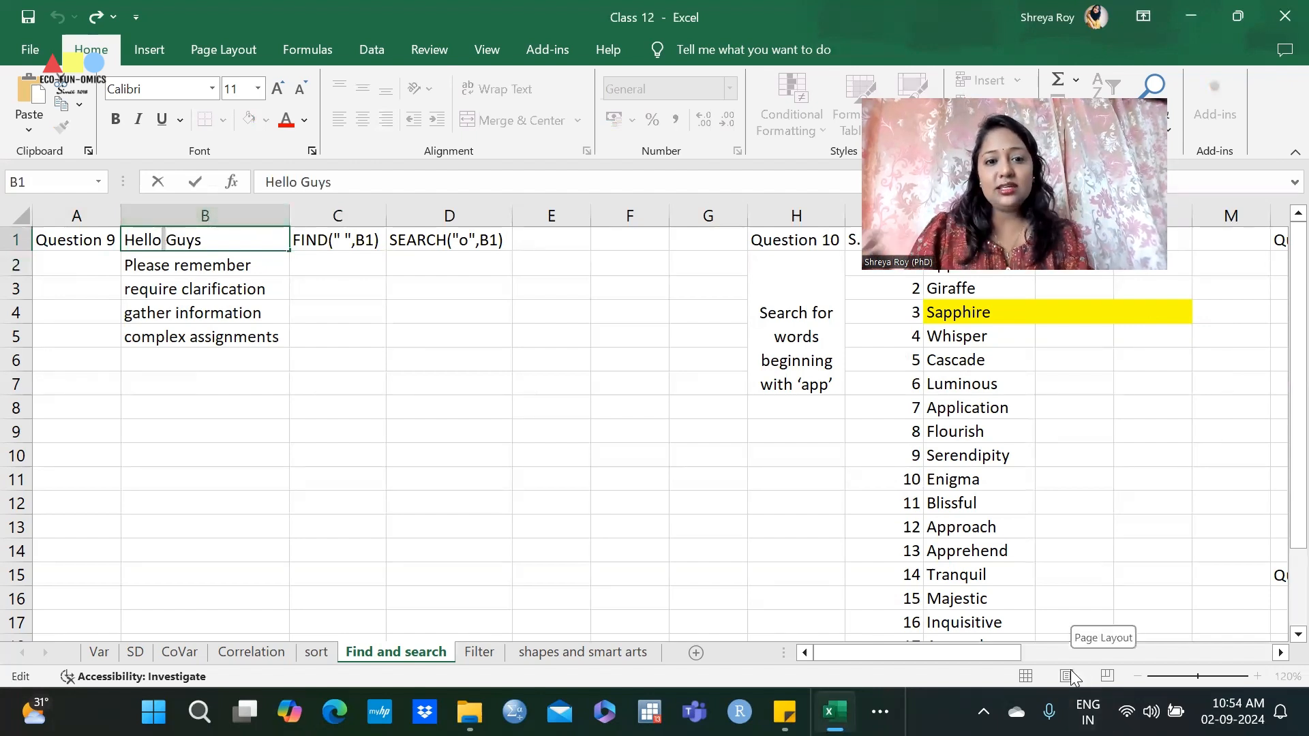
Enter the formula =FIND(" ",B1) in E1 to locate the space in the B1 phrase
double_click(560, 235)
type("=")
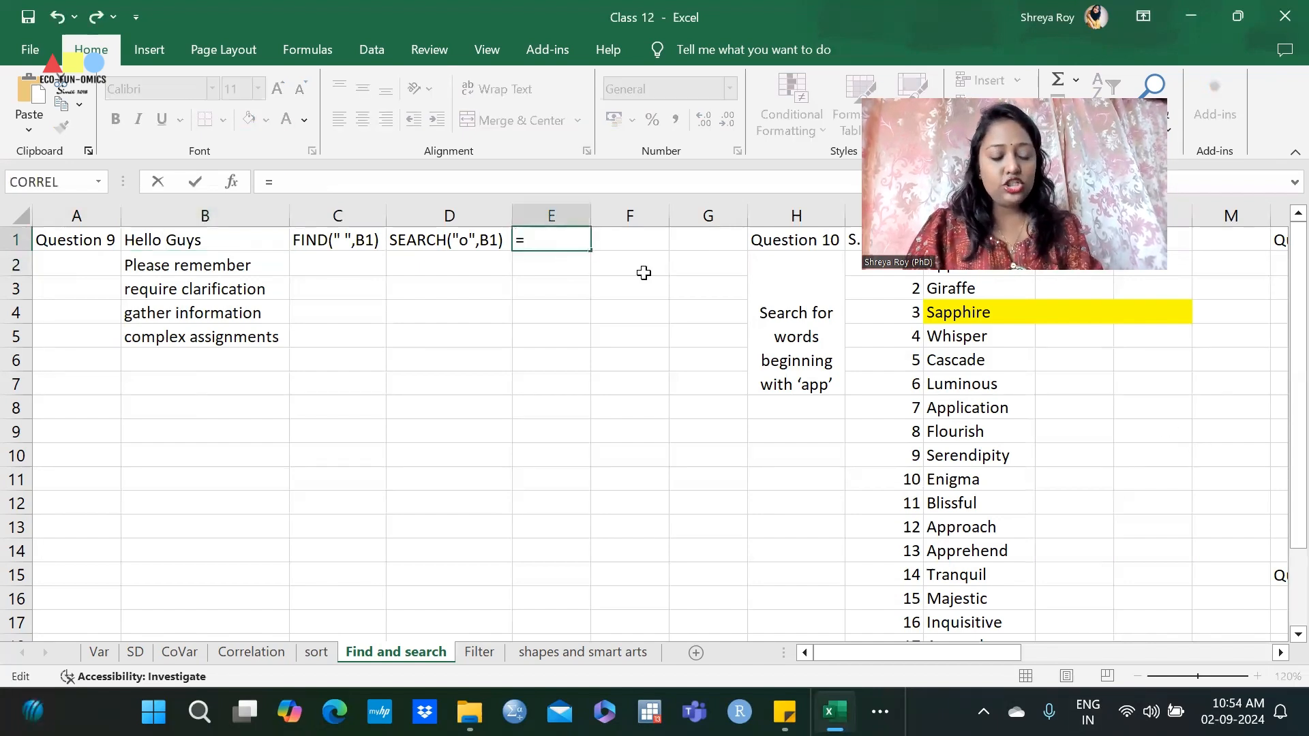
type("FIND")
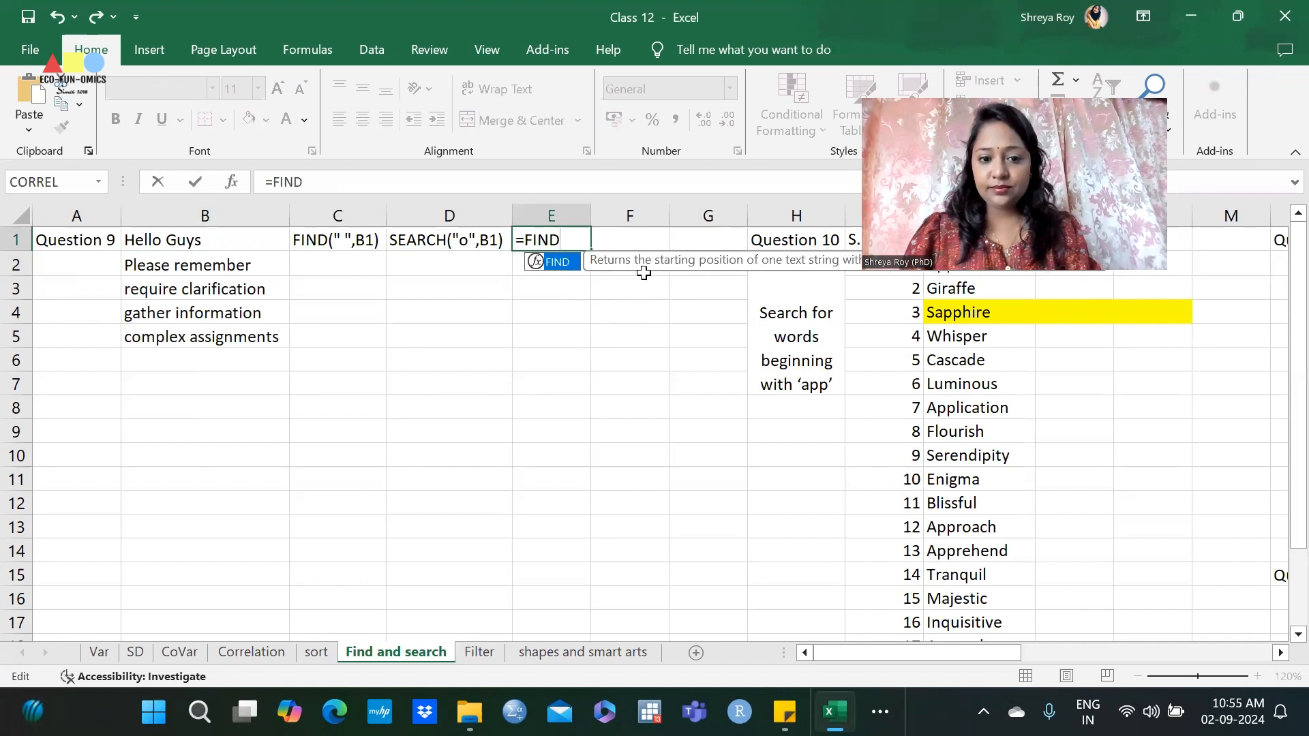
double_click(556, 262)
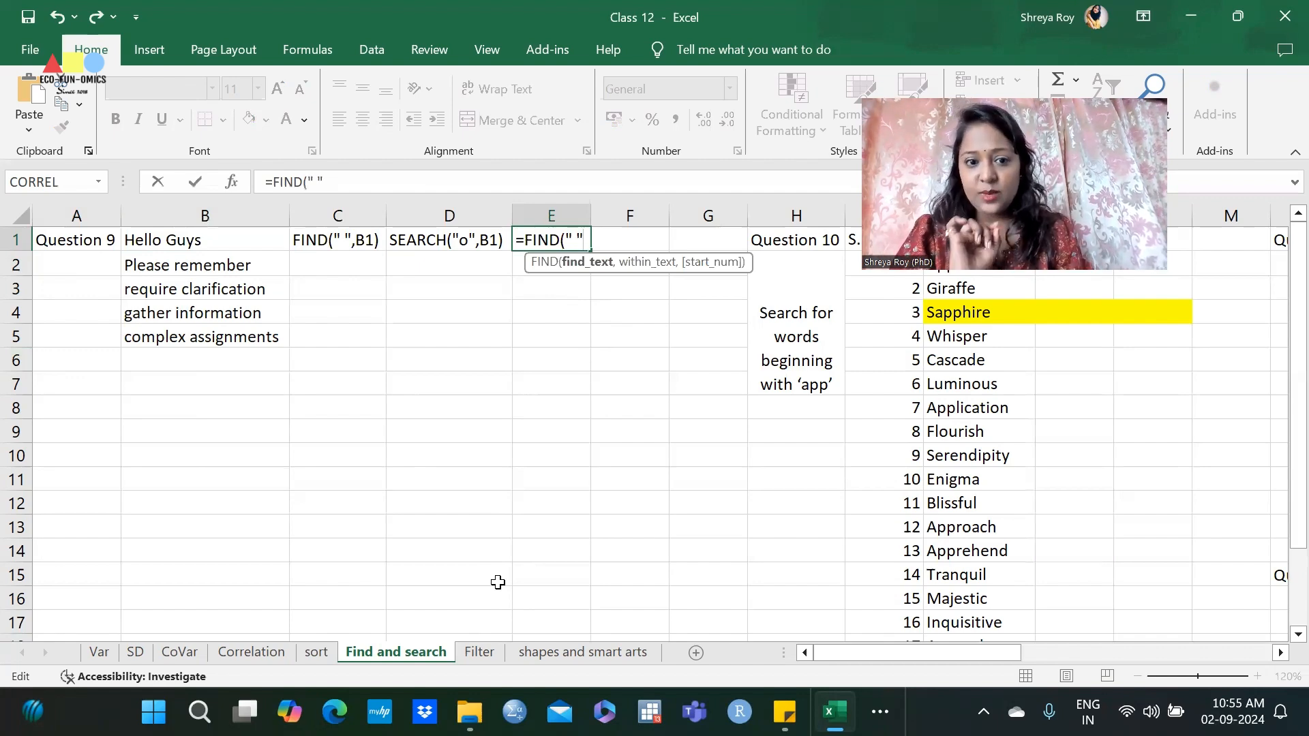
type(",")
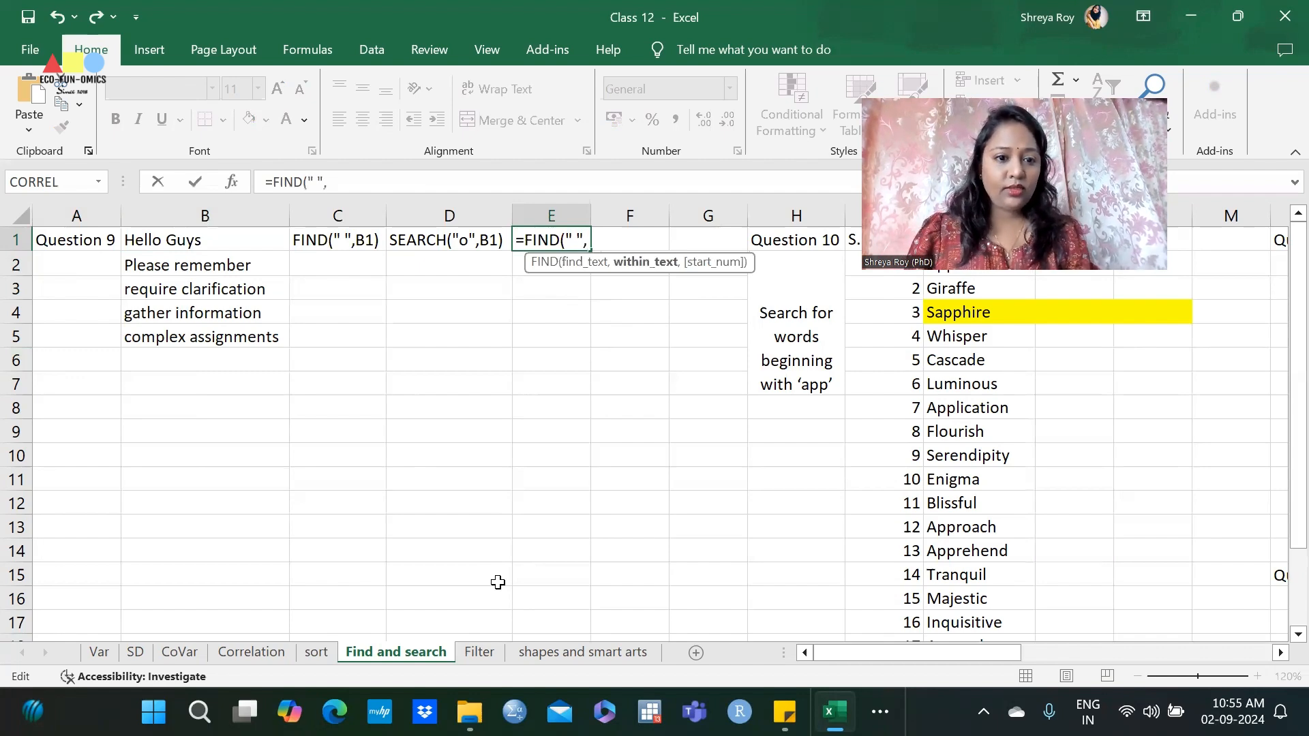
left_click(164, 240)
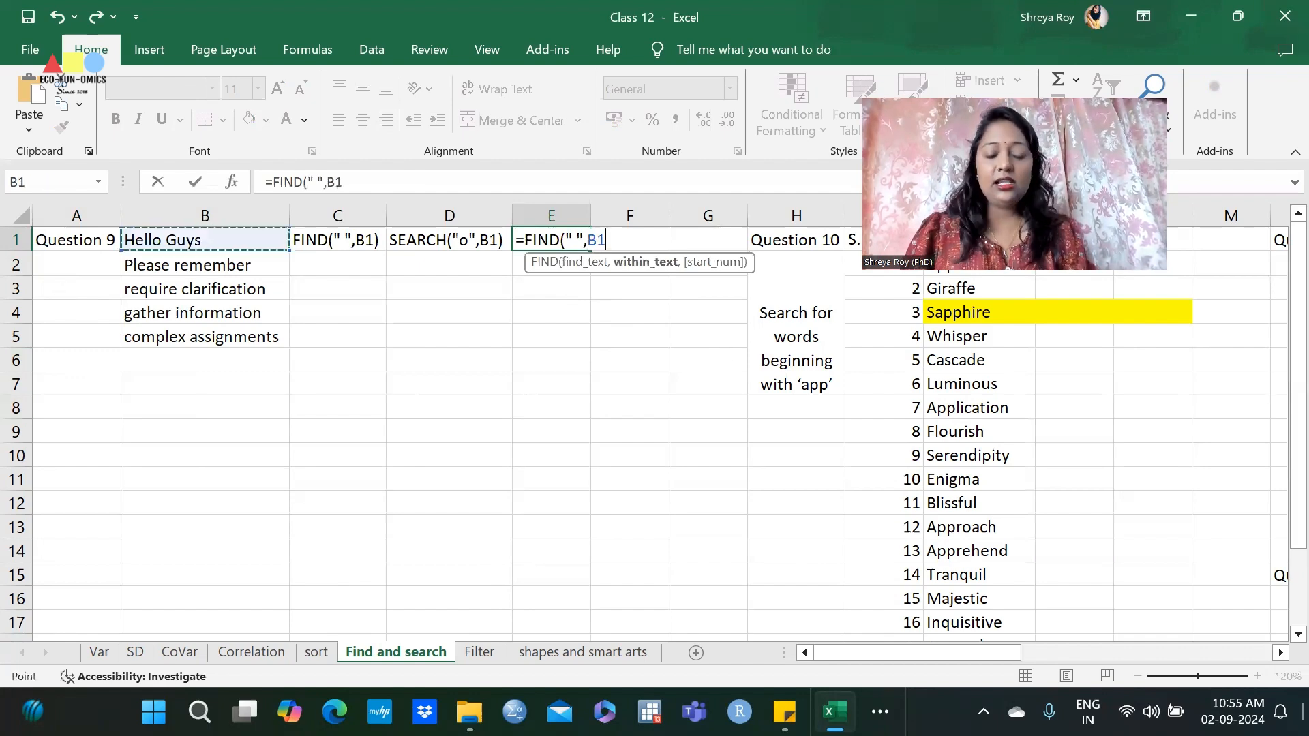
type(")")
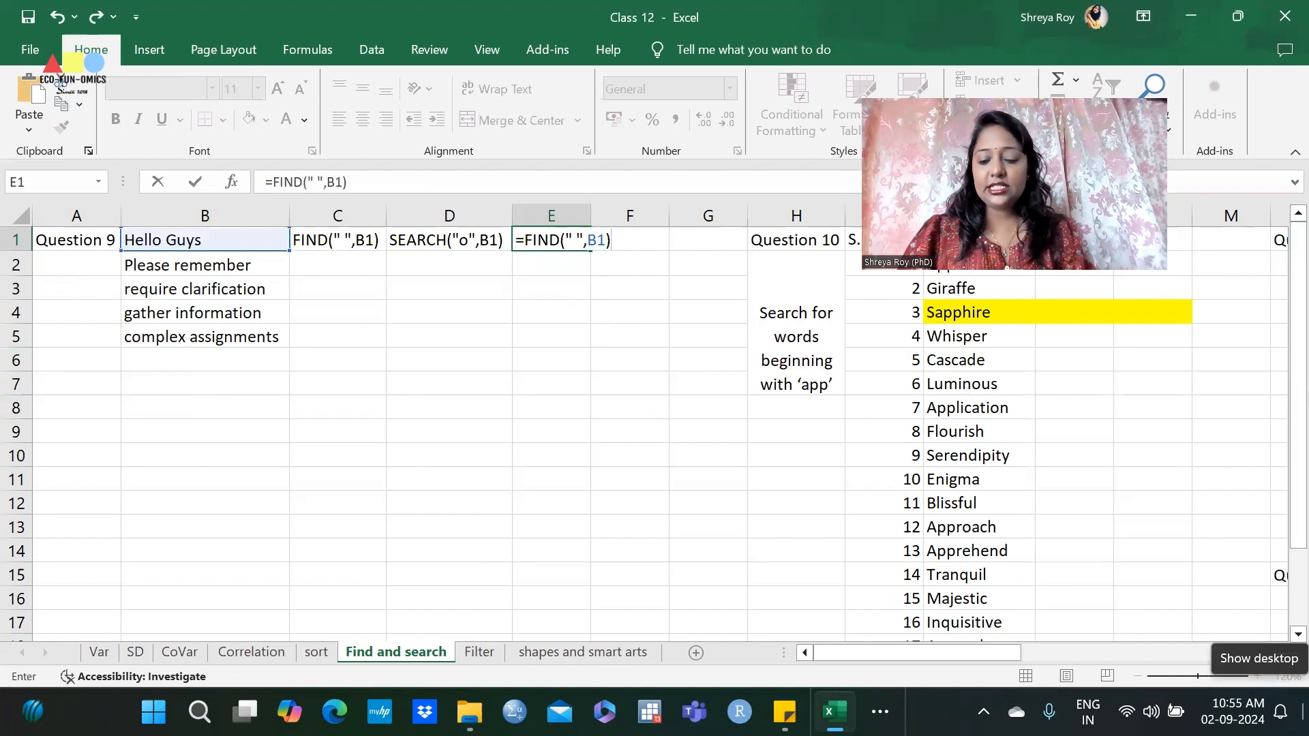
key("Return")
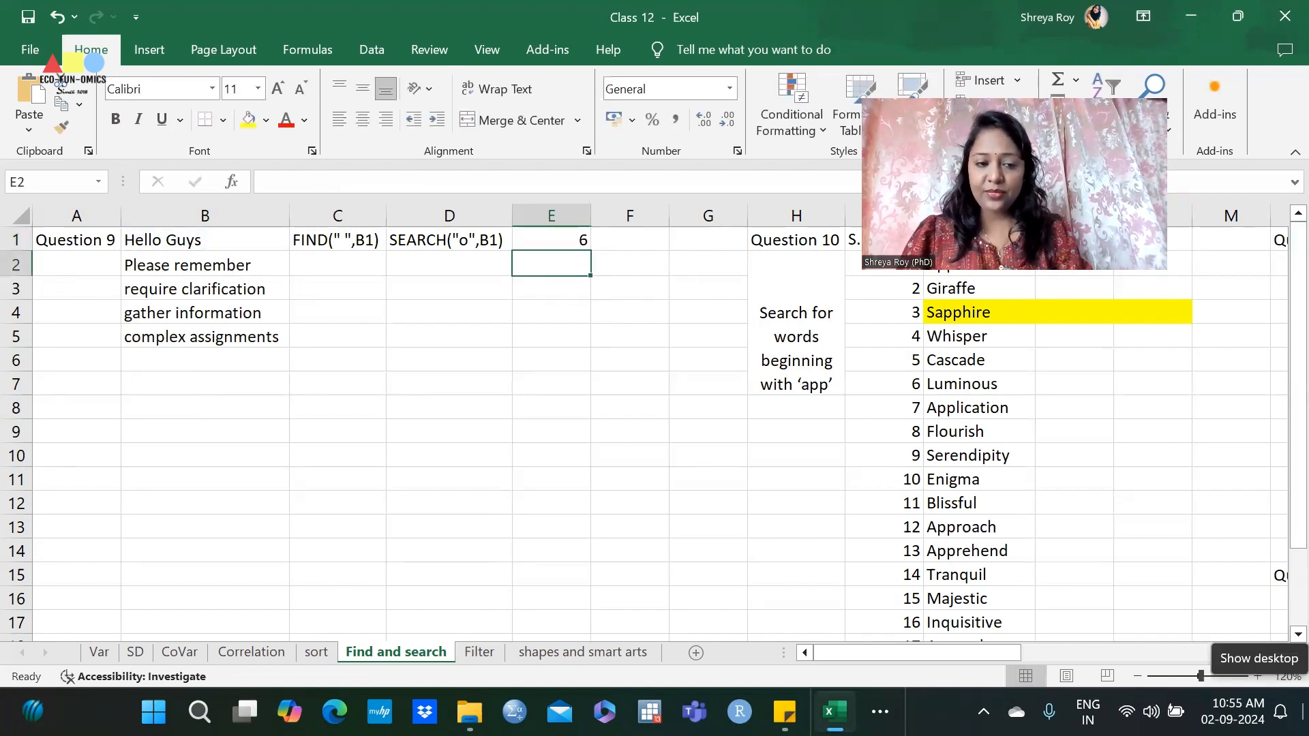
Enter the formula =FIND("s",B1) in F1 to locate the letter s in the B1 phrase
left_click(638, 237)
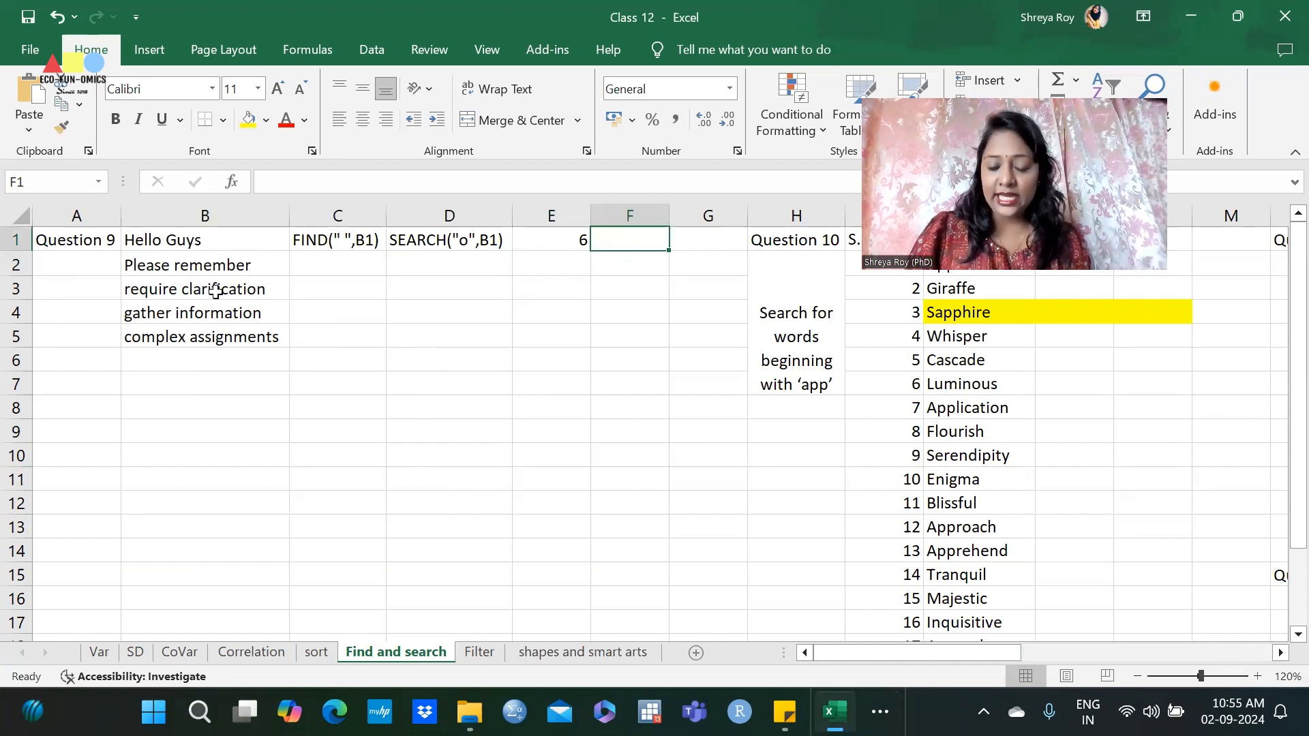
type("=")
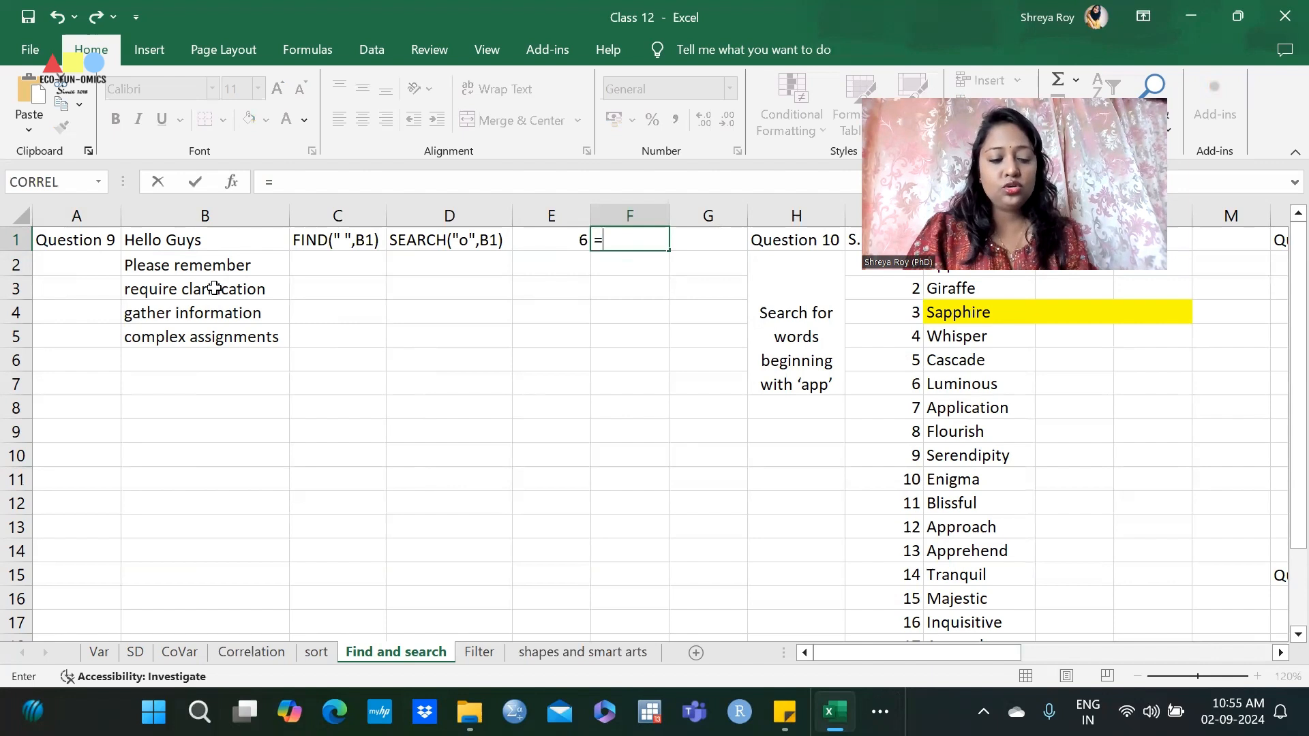
type("Finf")
key("BackSpace")
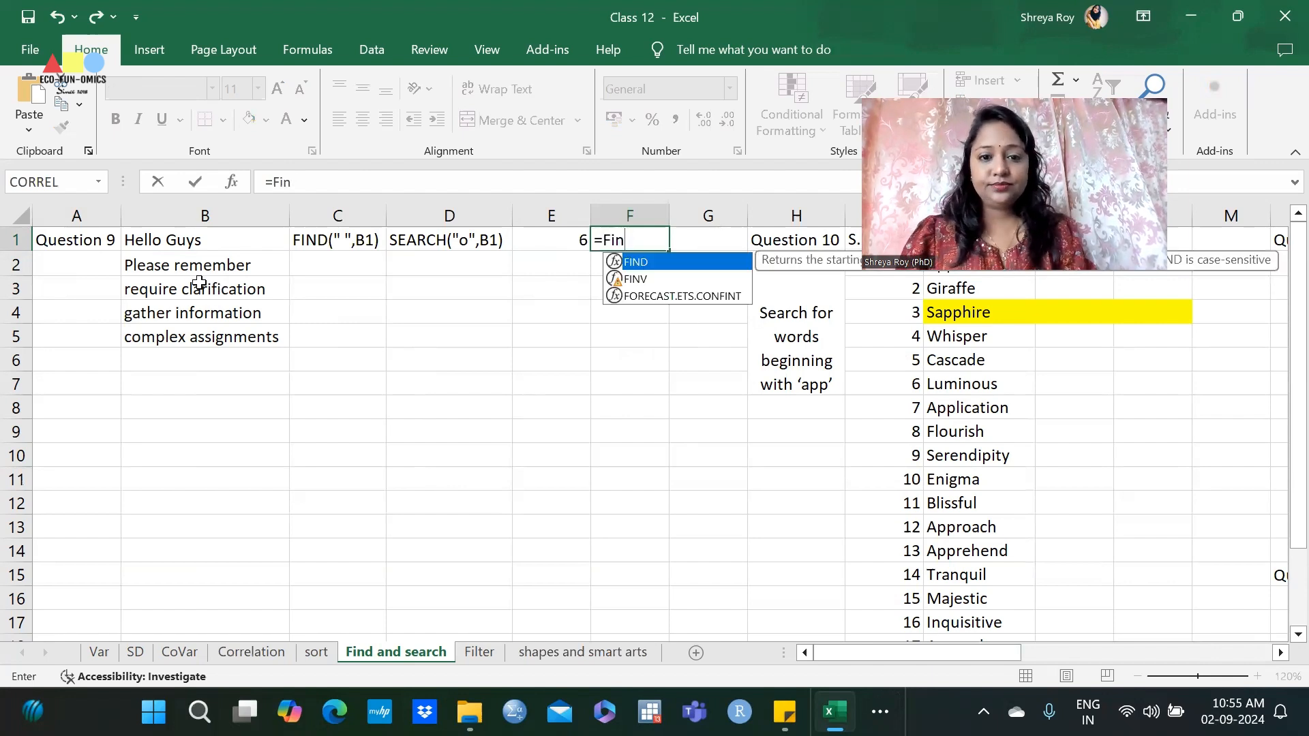
double_click(637, 265)
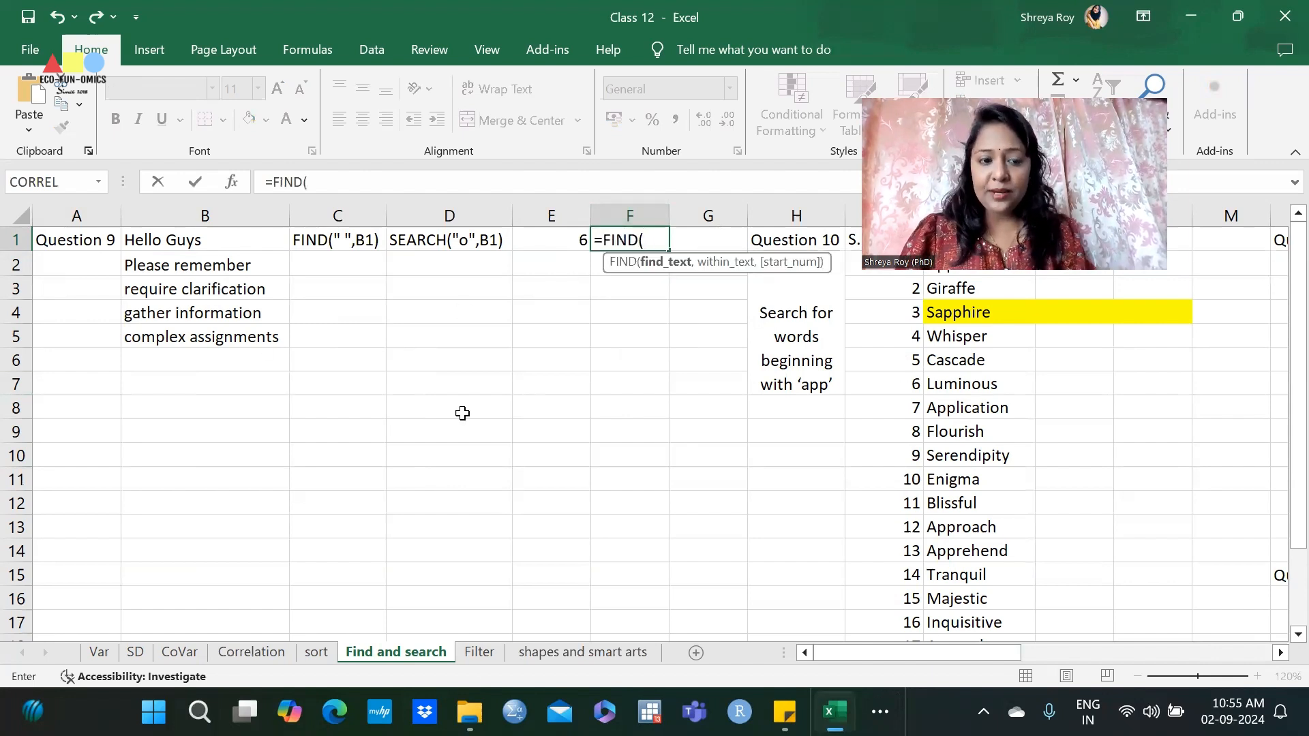
type("\"")
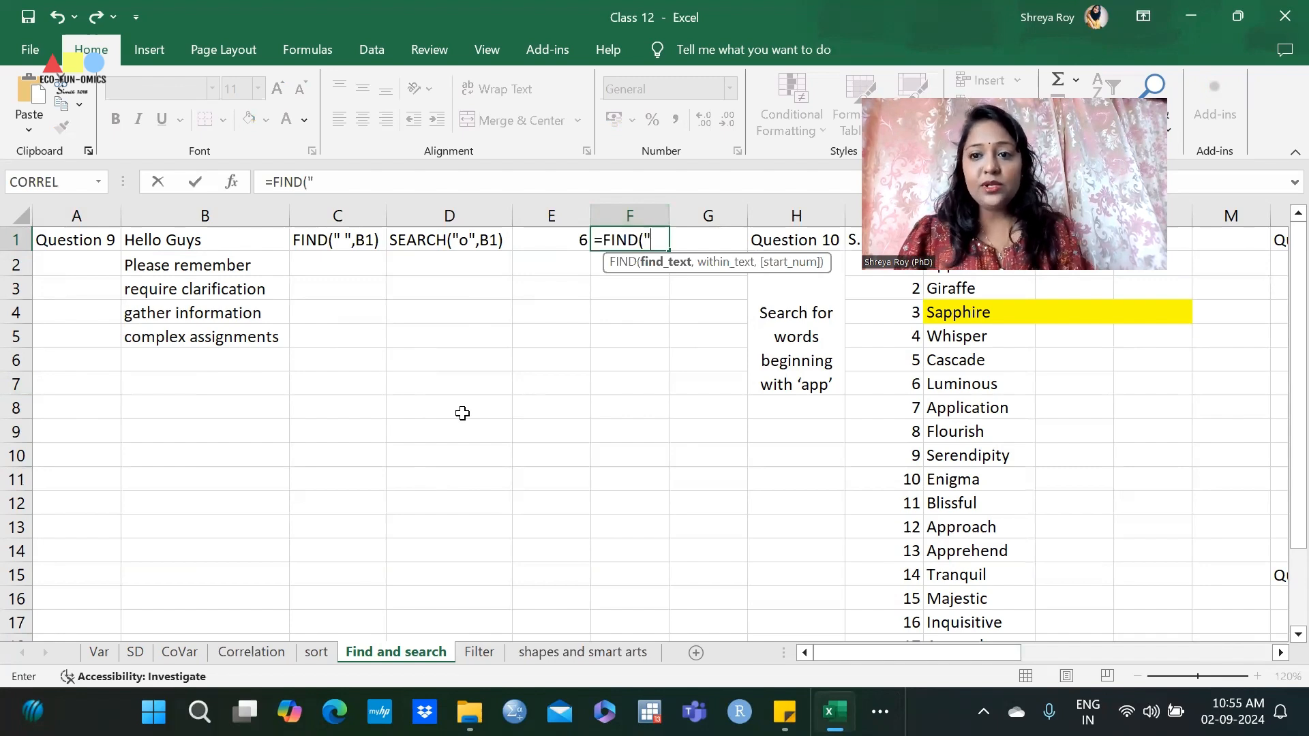
type("s")
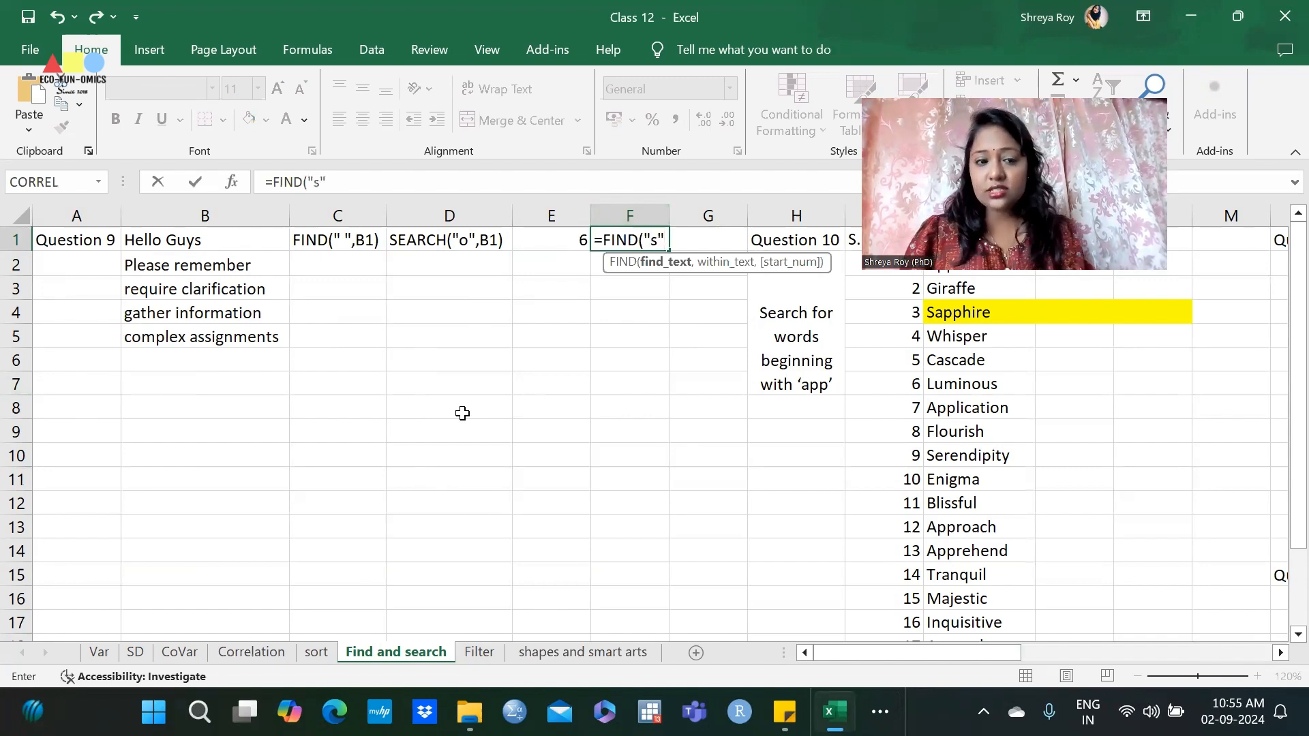
type("\",")
left_click(232, 243)
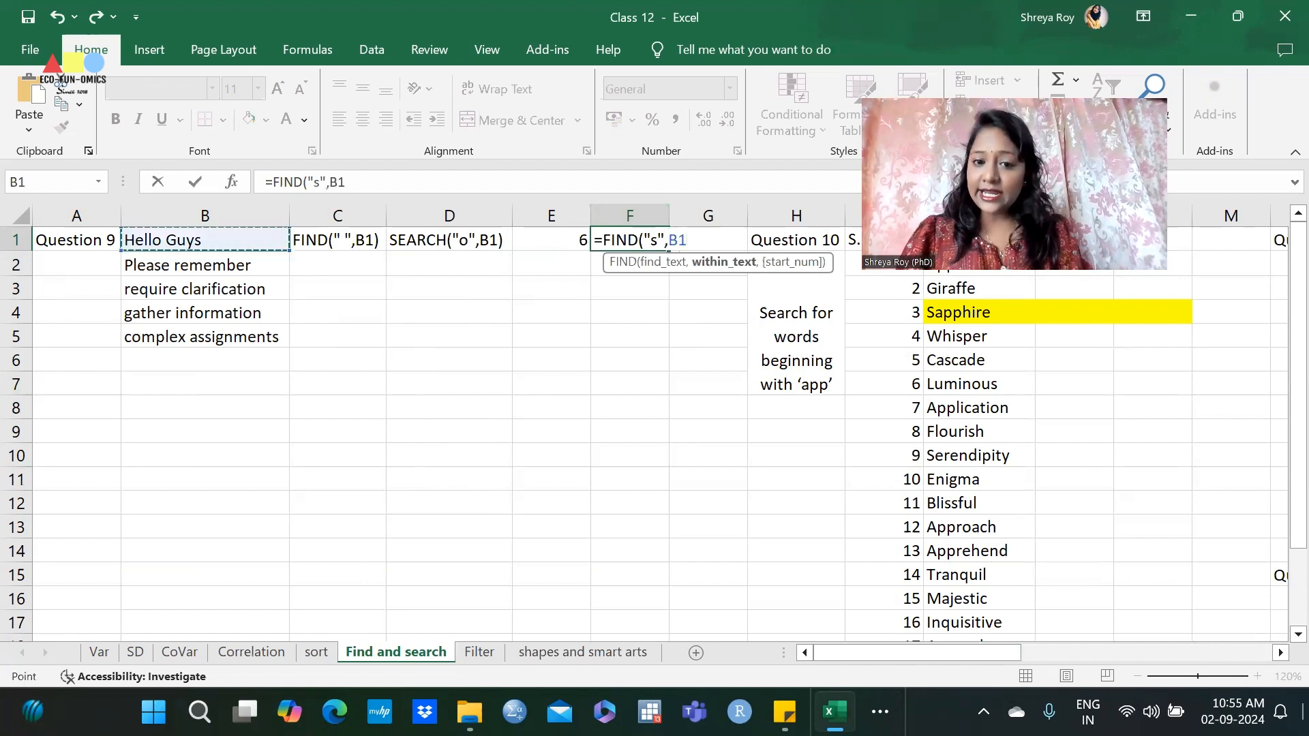
type(")")
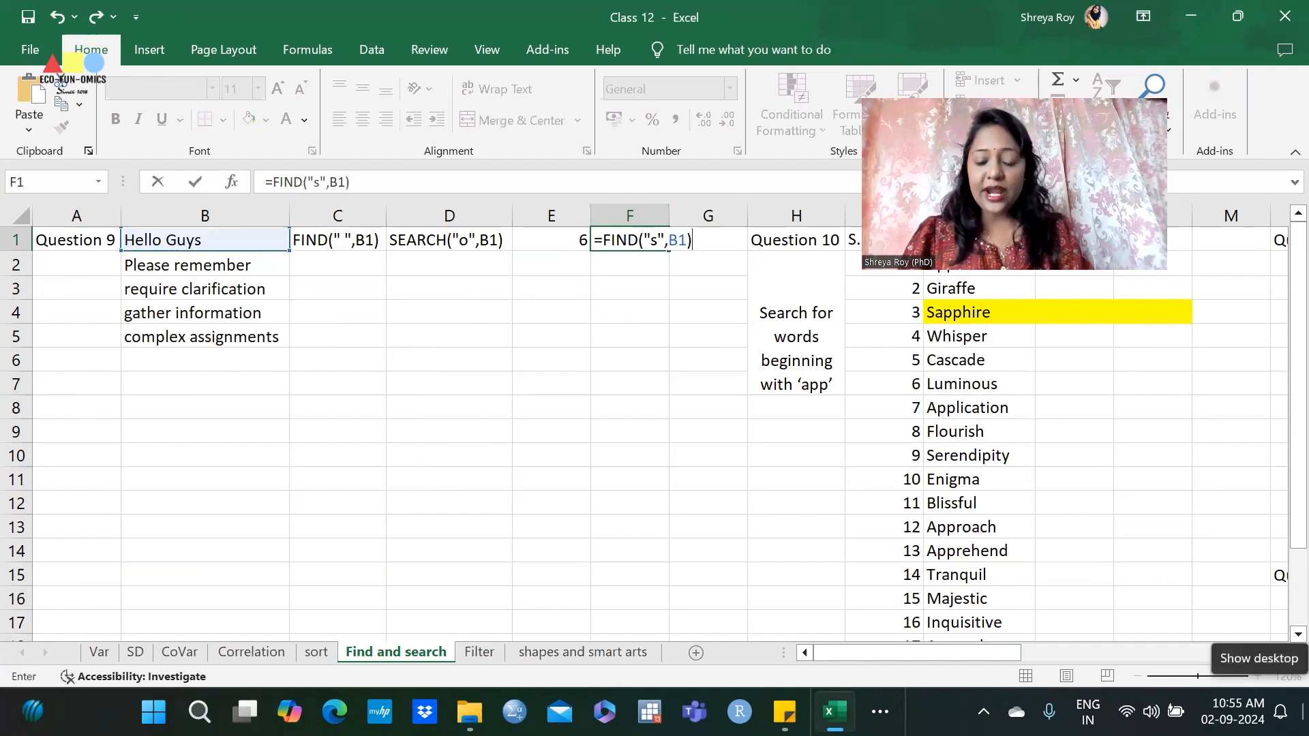
key("Return")
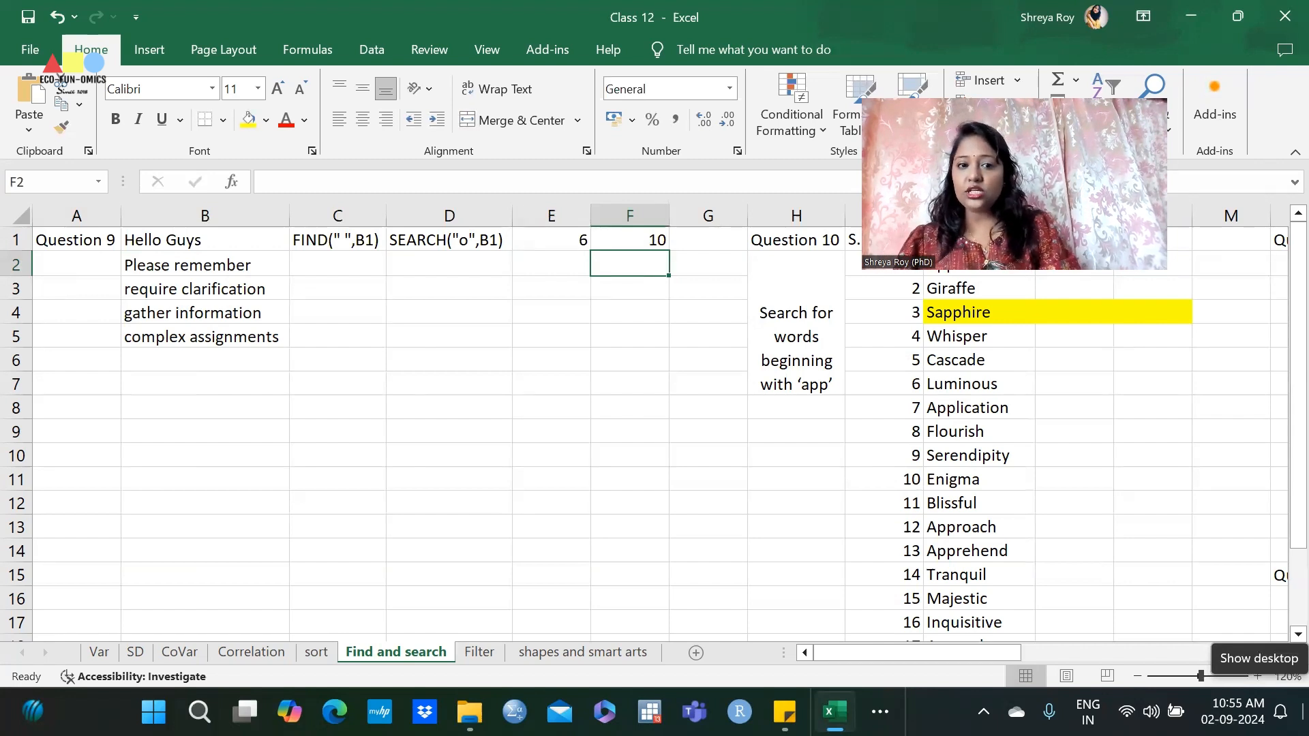
Turn the FIND text in C1 into the working formula =FIND(" ",B1)
left_click(301, 261)
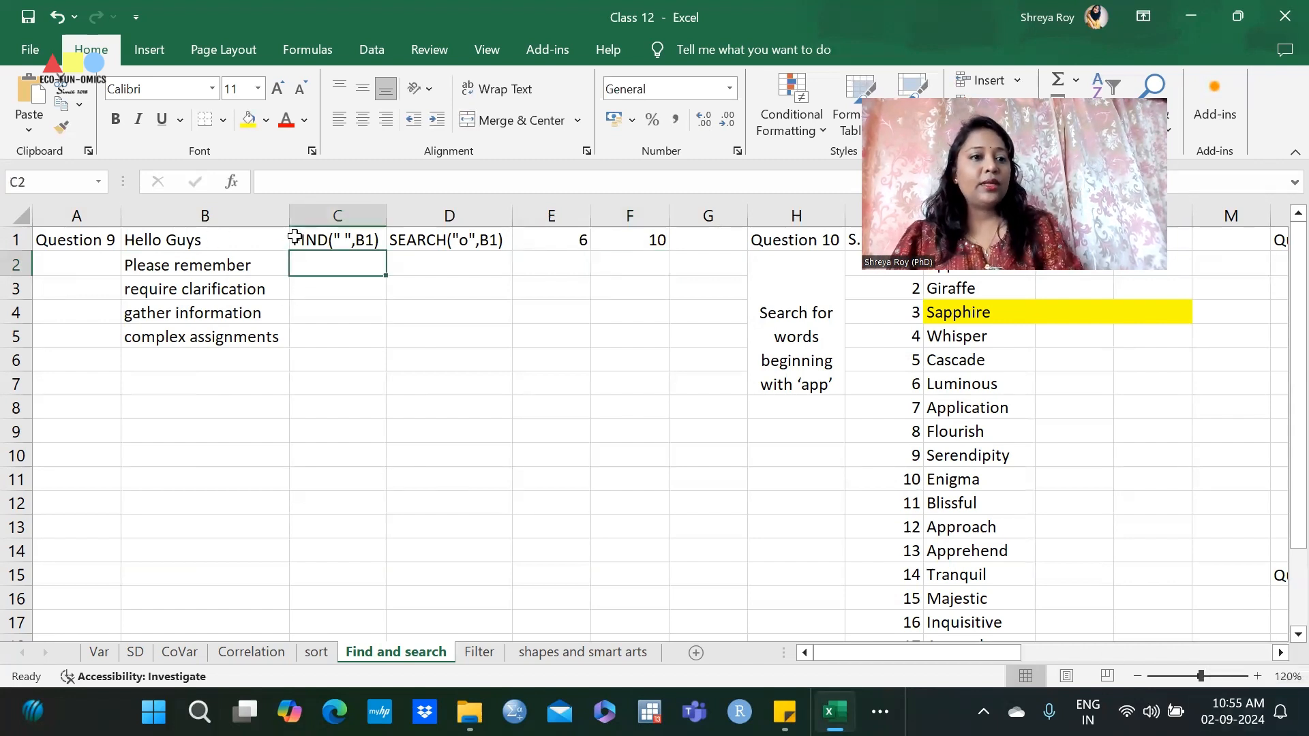
double_click(294, 238)
type("=")
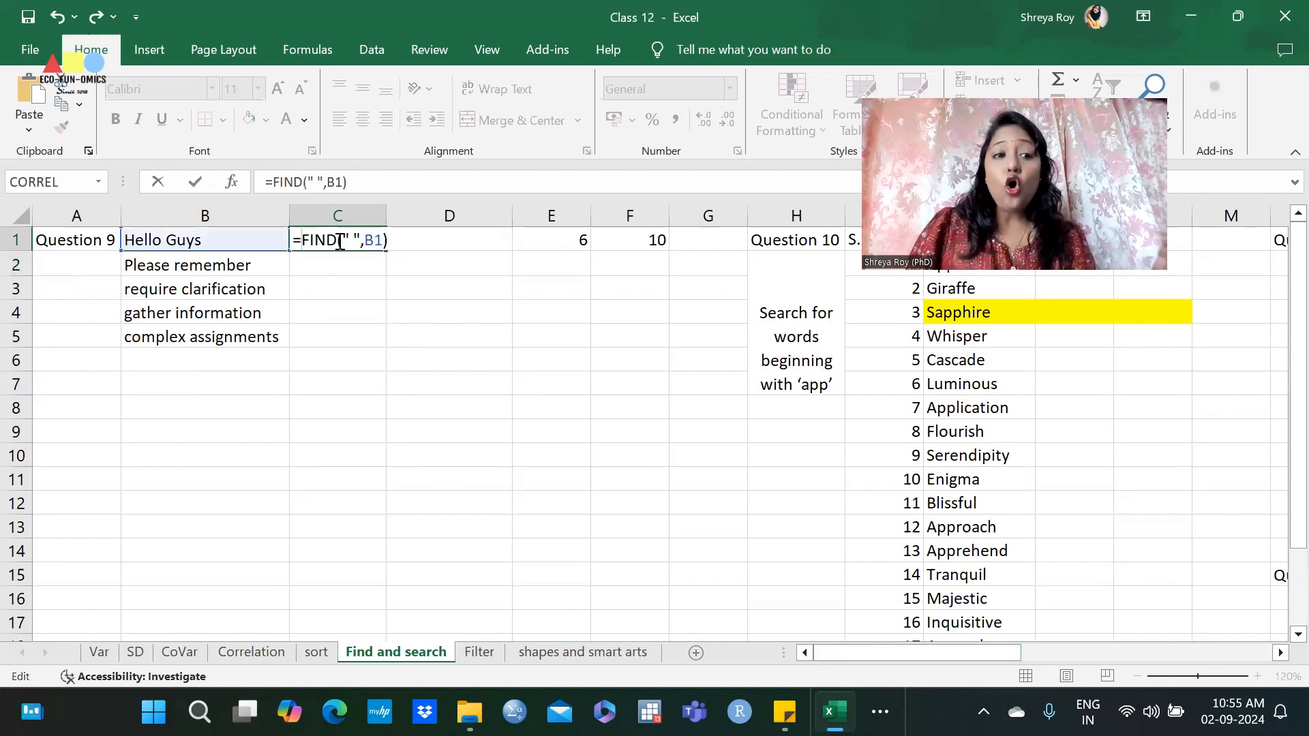
key("Return")
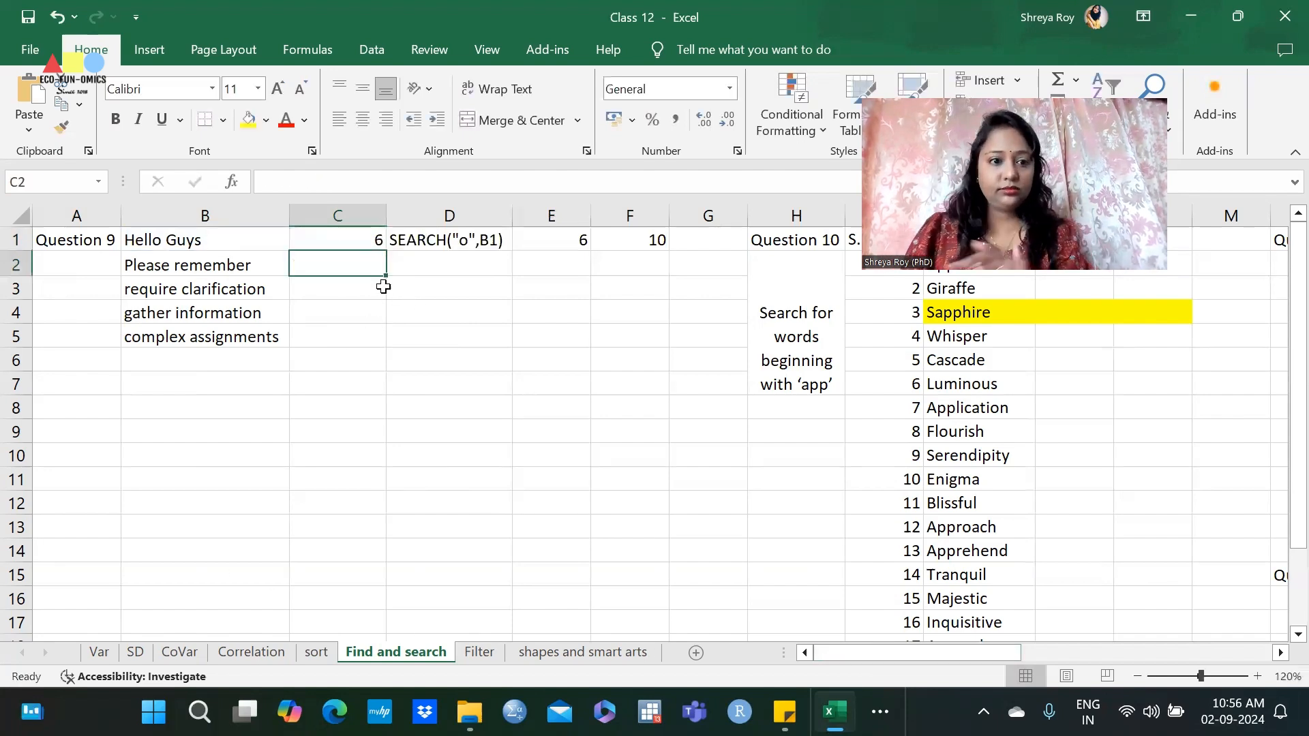
Fill the FIND formula from C1 down to C5 and check the copied formulas beside the phrases
left_click(374, 247)
double_click(386, 255)
left_click(333, 408)
left_click(299, 288)
left_click(303, 308)
left_click(301, 336)
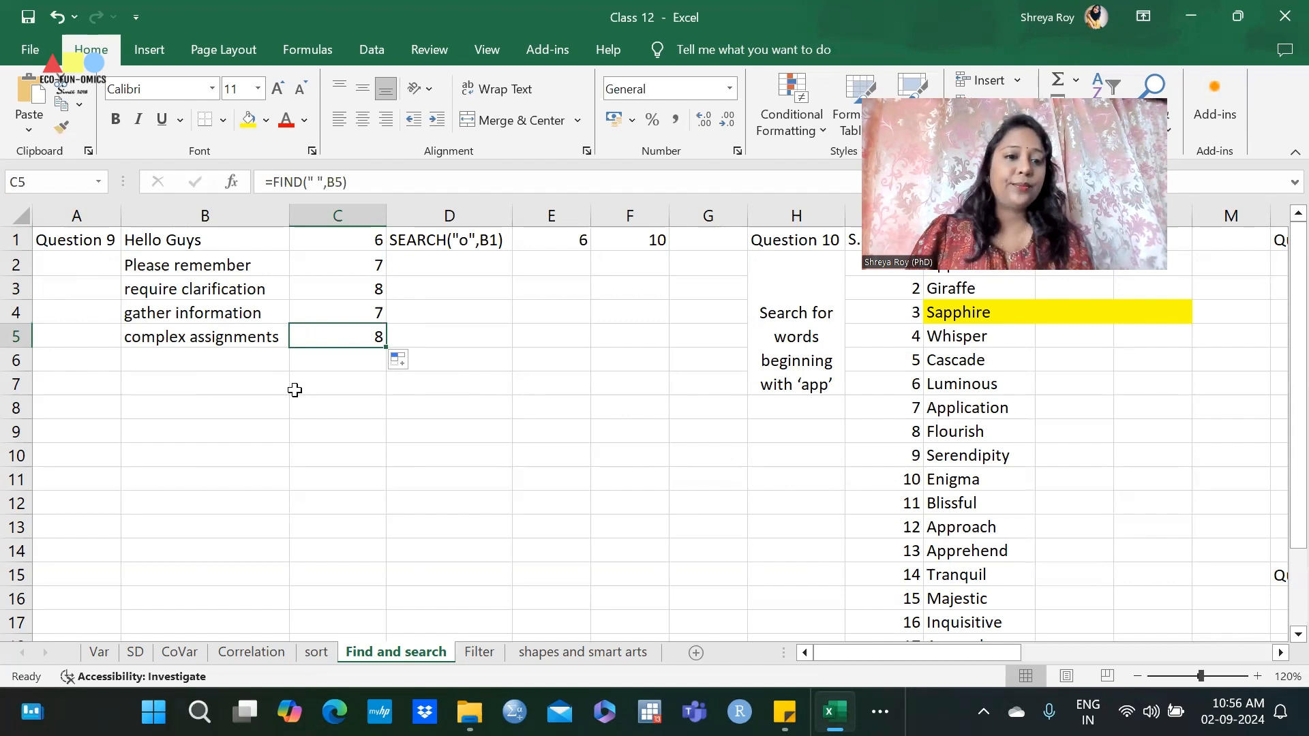
Enter the formula =SEARCH("o",B2) in D2 to locate the letter o in the B2 phrase
left_click(437, 269)
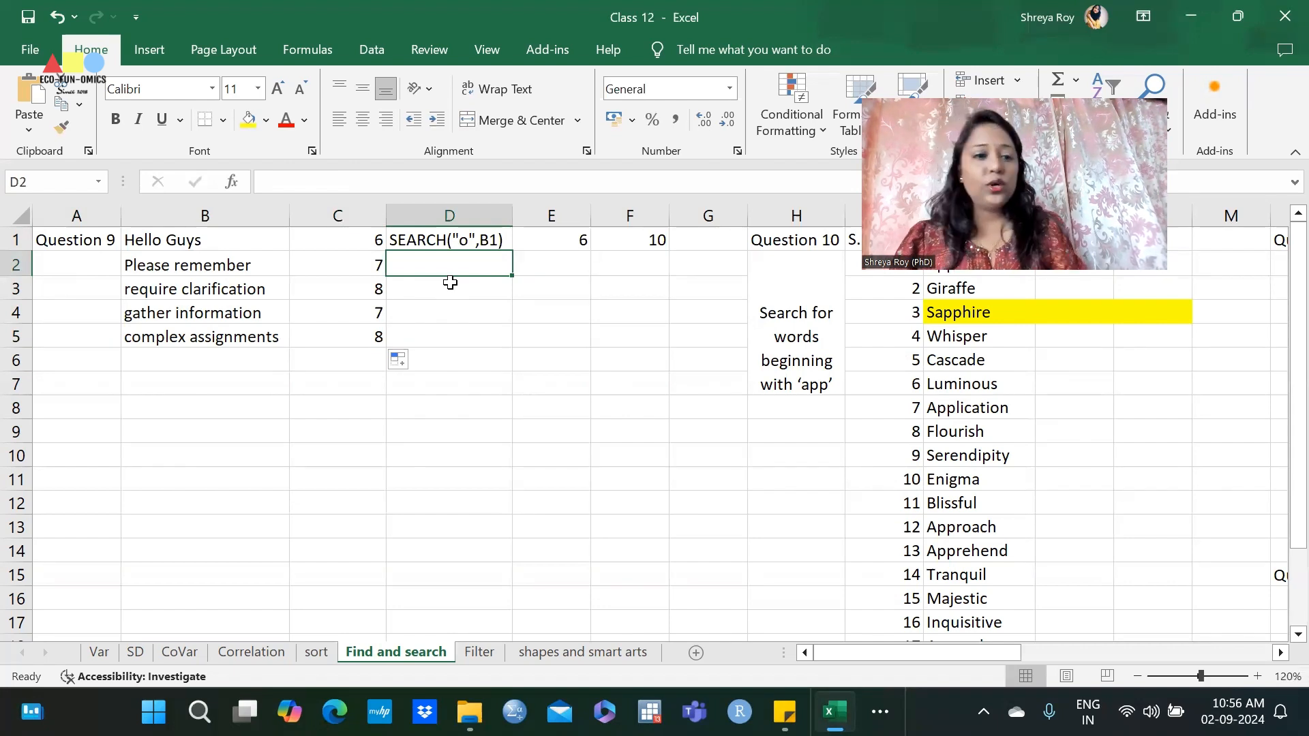
double_click(427, 255)
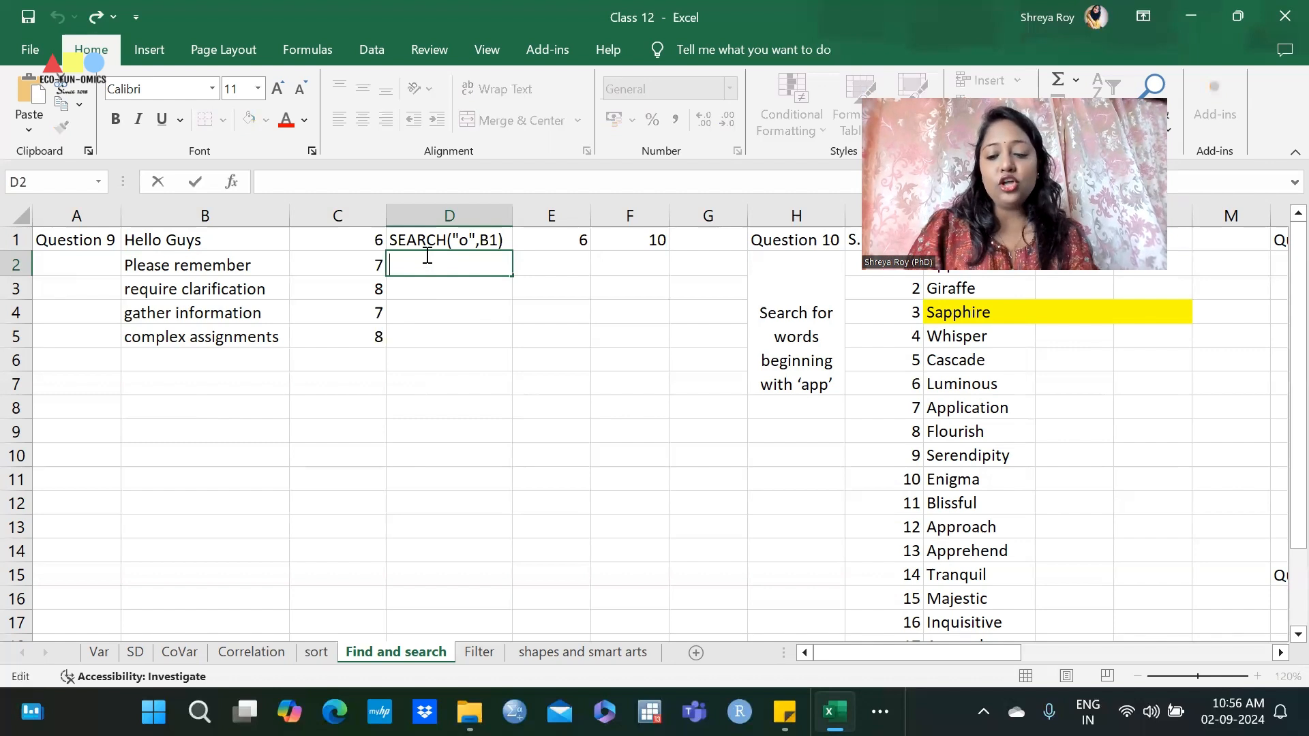
type("=")
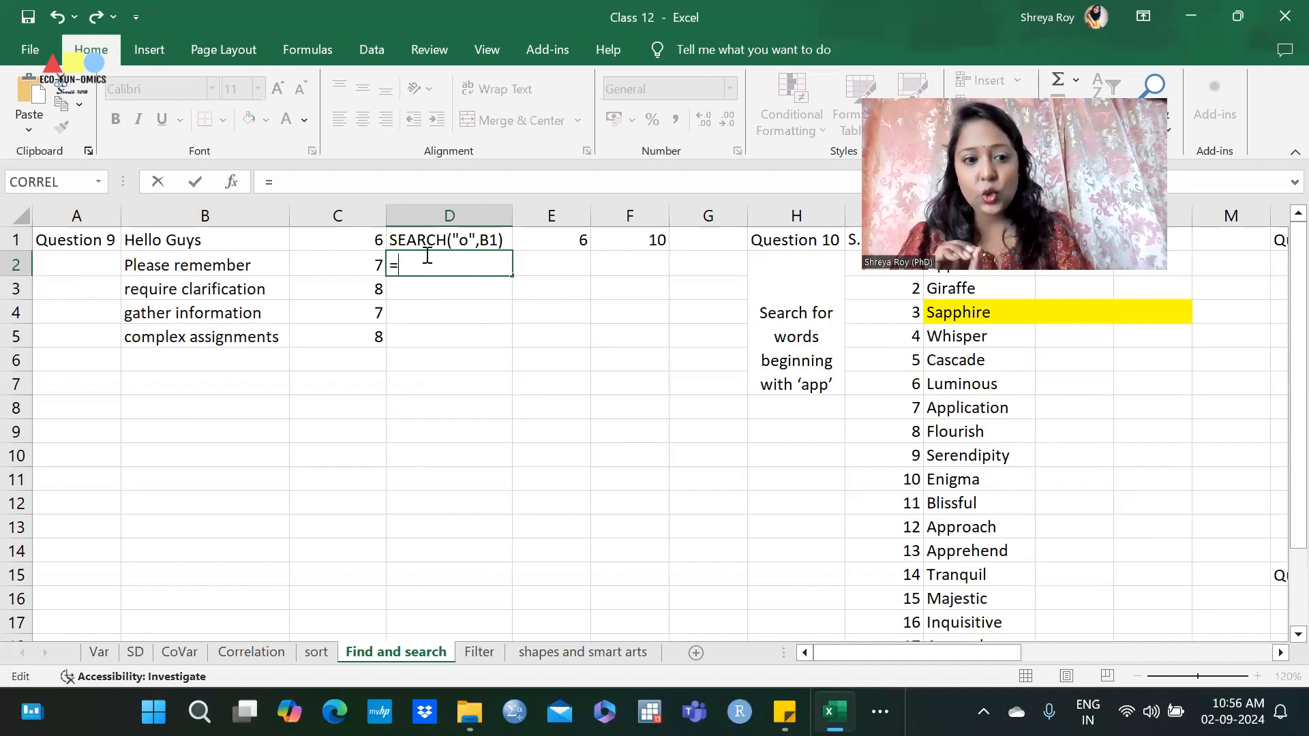
type("sea")
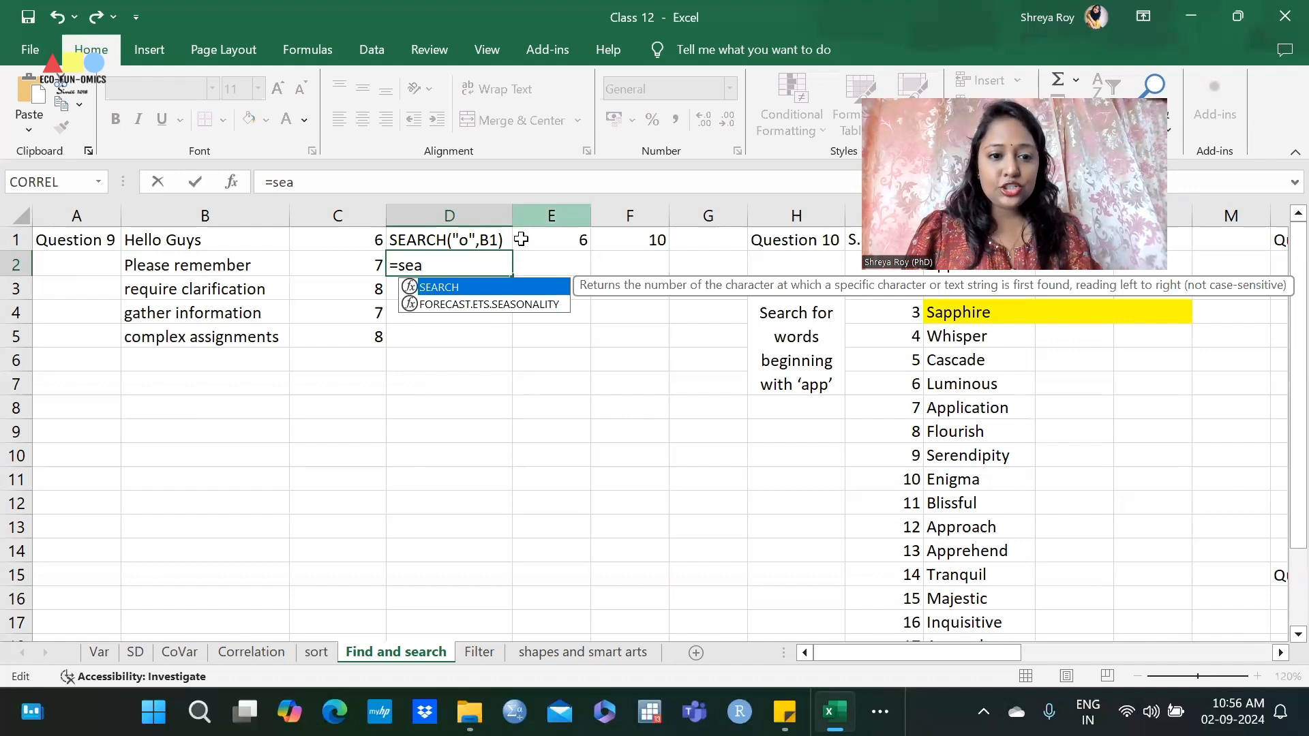
double_click(443, 287)
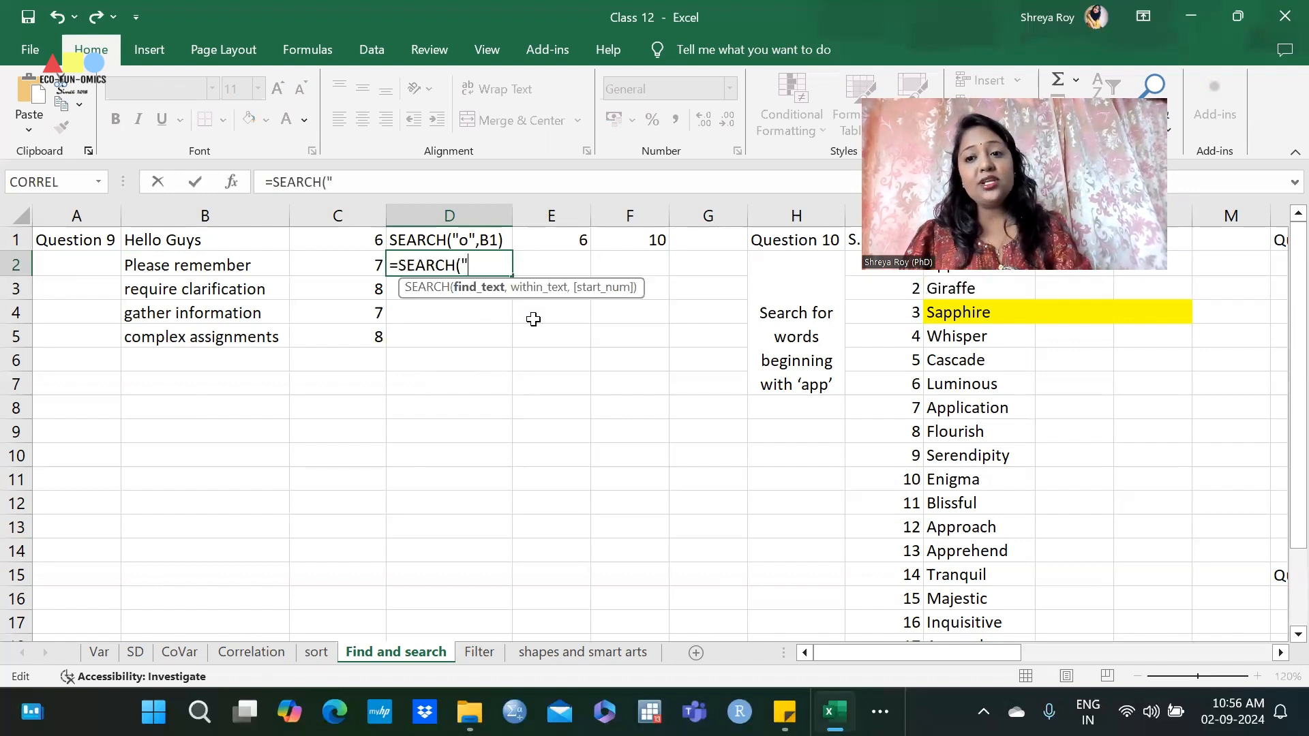
type("\"o")
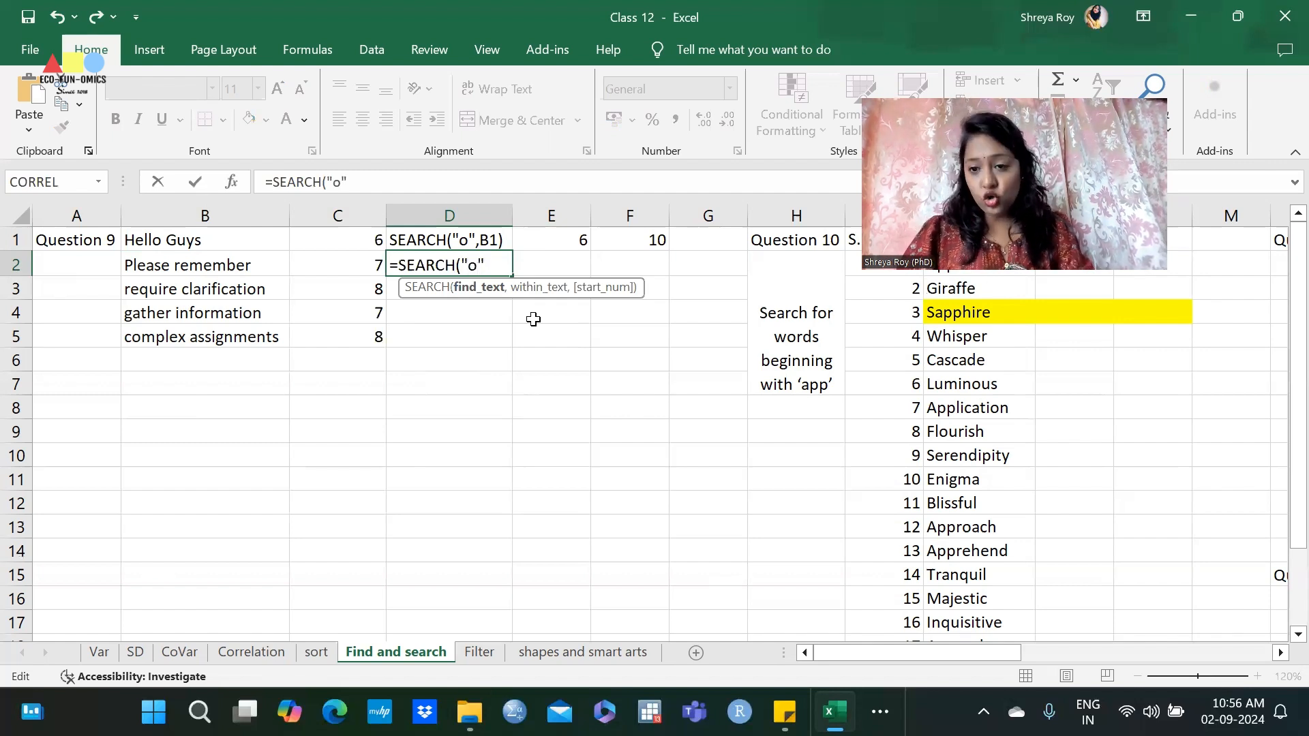
type("\",")
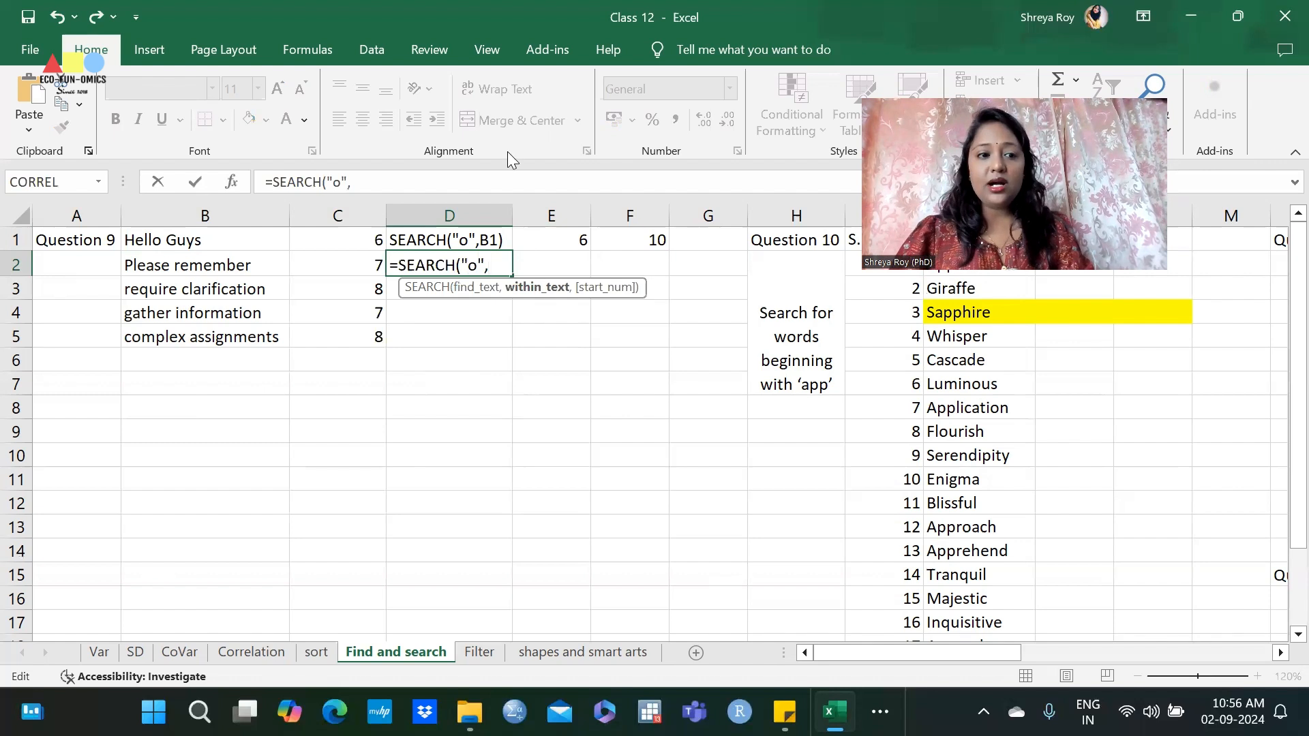
left_click(151, 271)
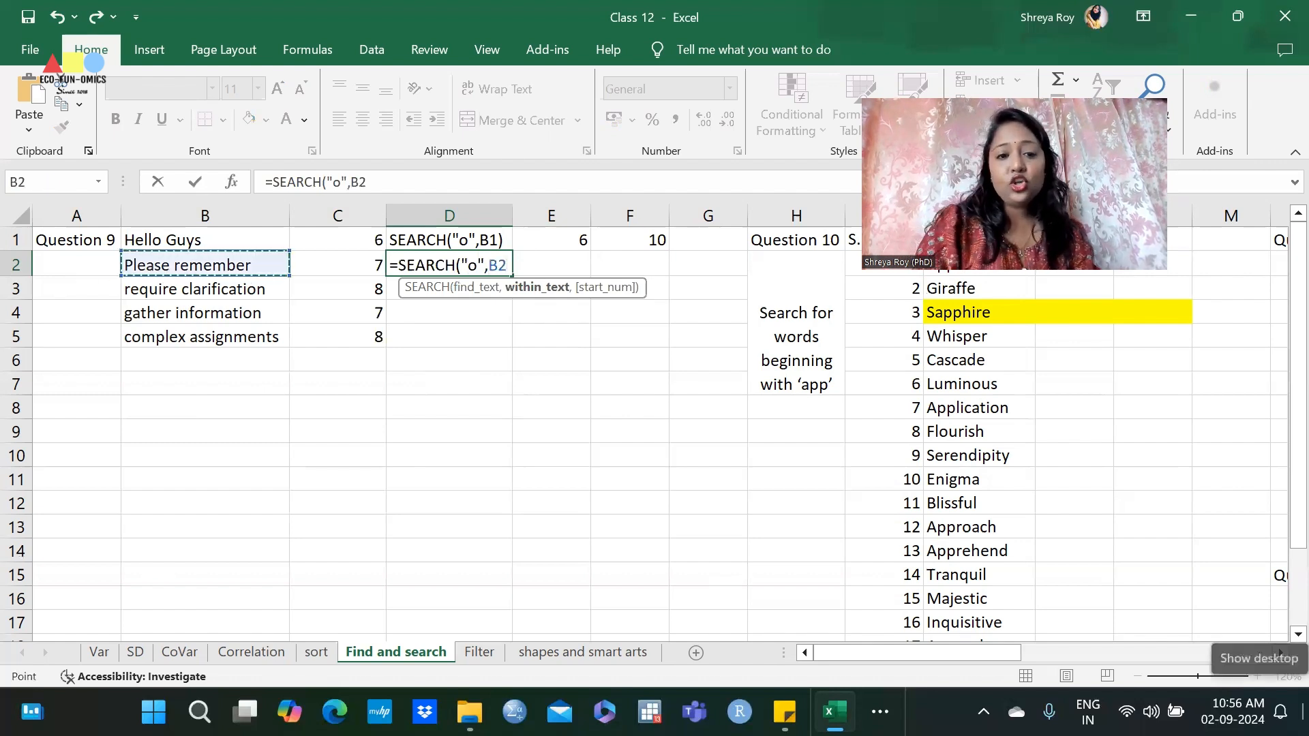
type(")")
key("Return")
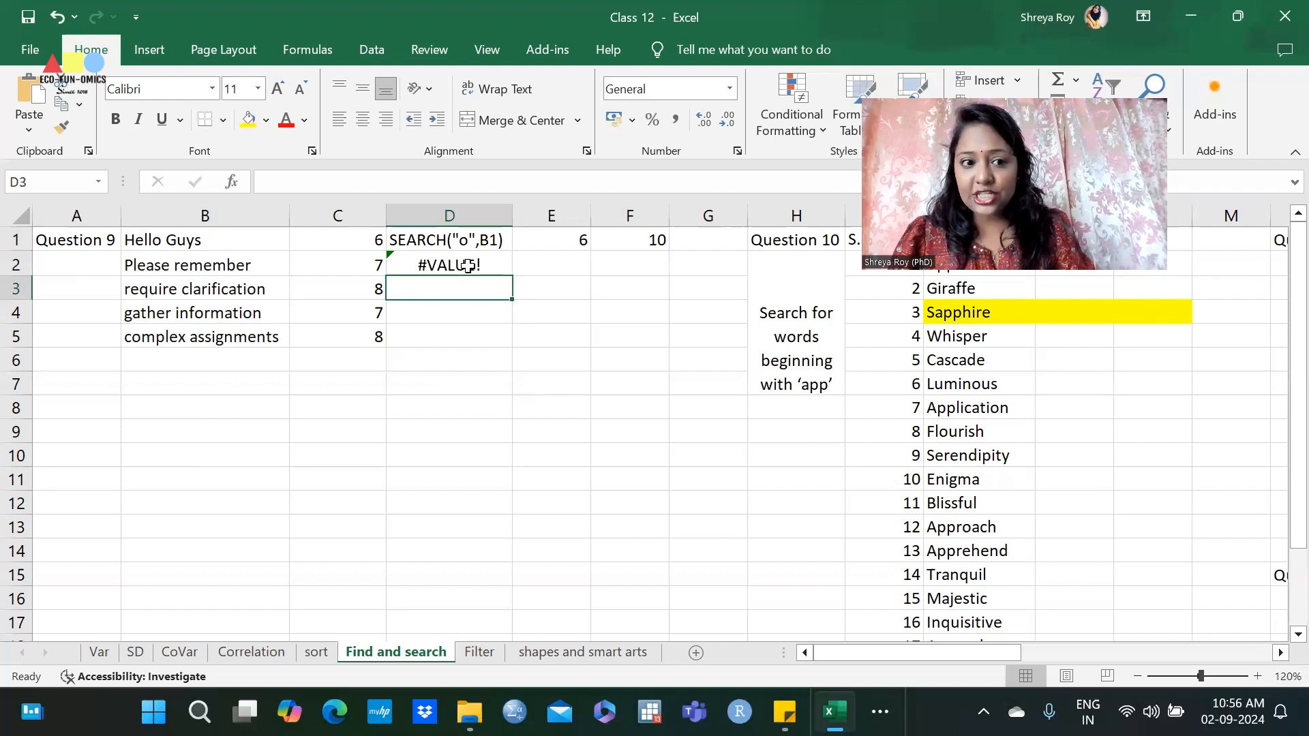
Fill the SEARCH formula from D2 down to D5
left_click(176, 268)
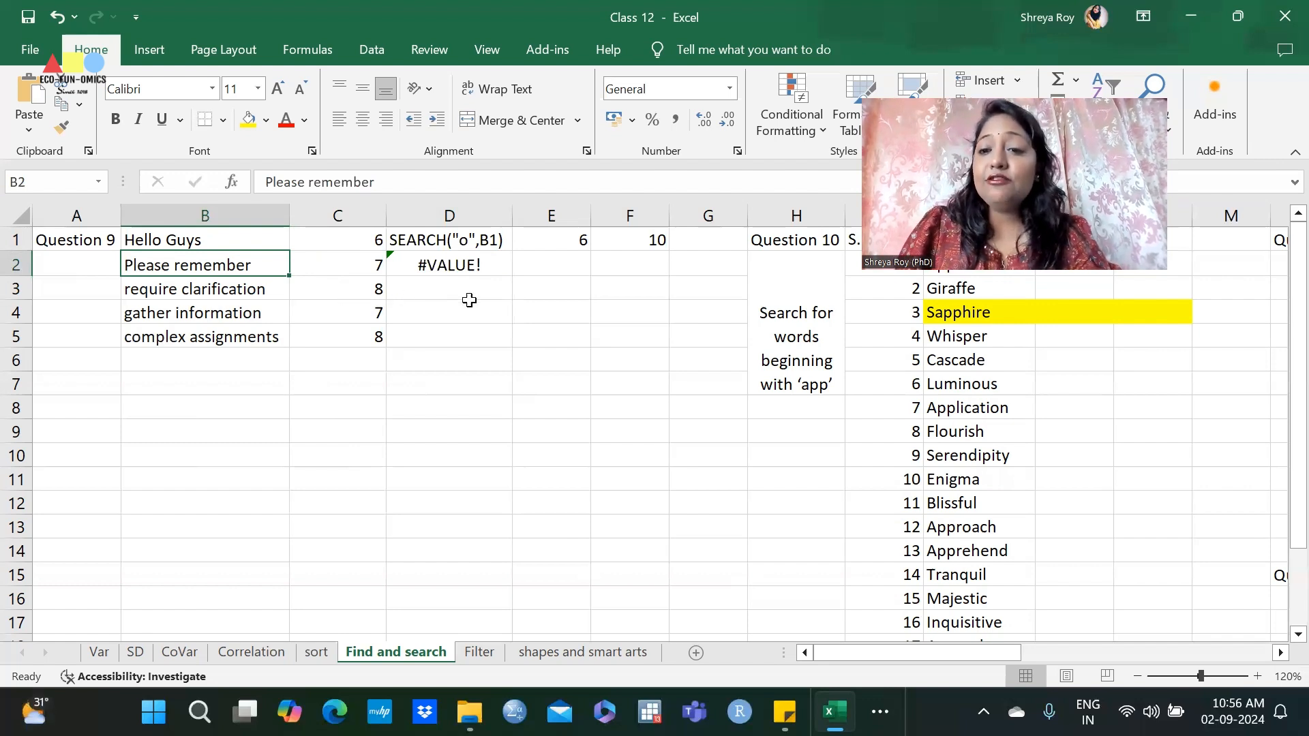
left_click(452, 263)
double_click(514, 280)
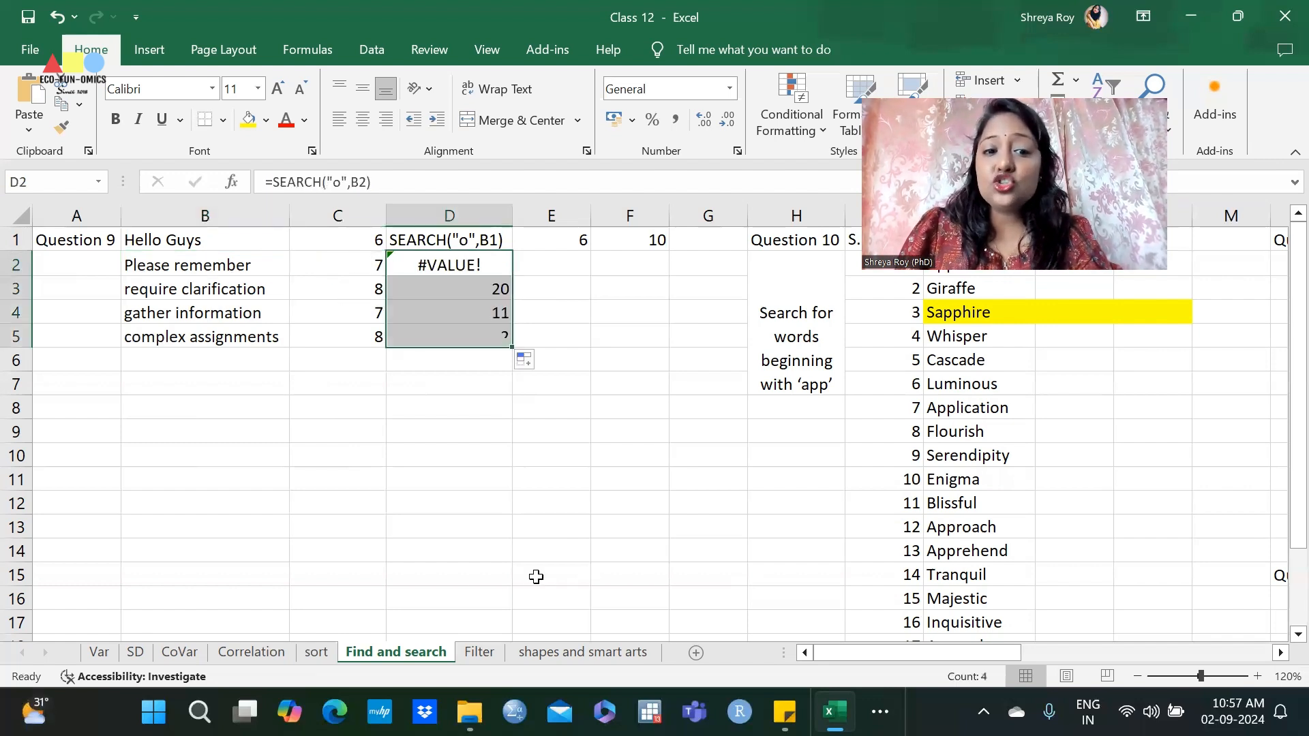
Compare the SEARCH results in D3 to D5 with the position of the letter o in the phrases, counting characters in B4
left_click(259, 272)
key("ctrl+Down")
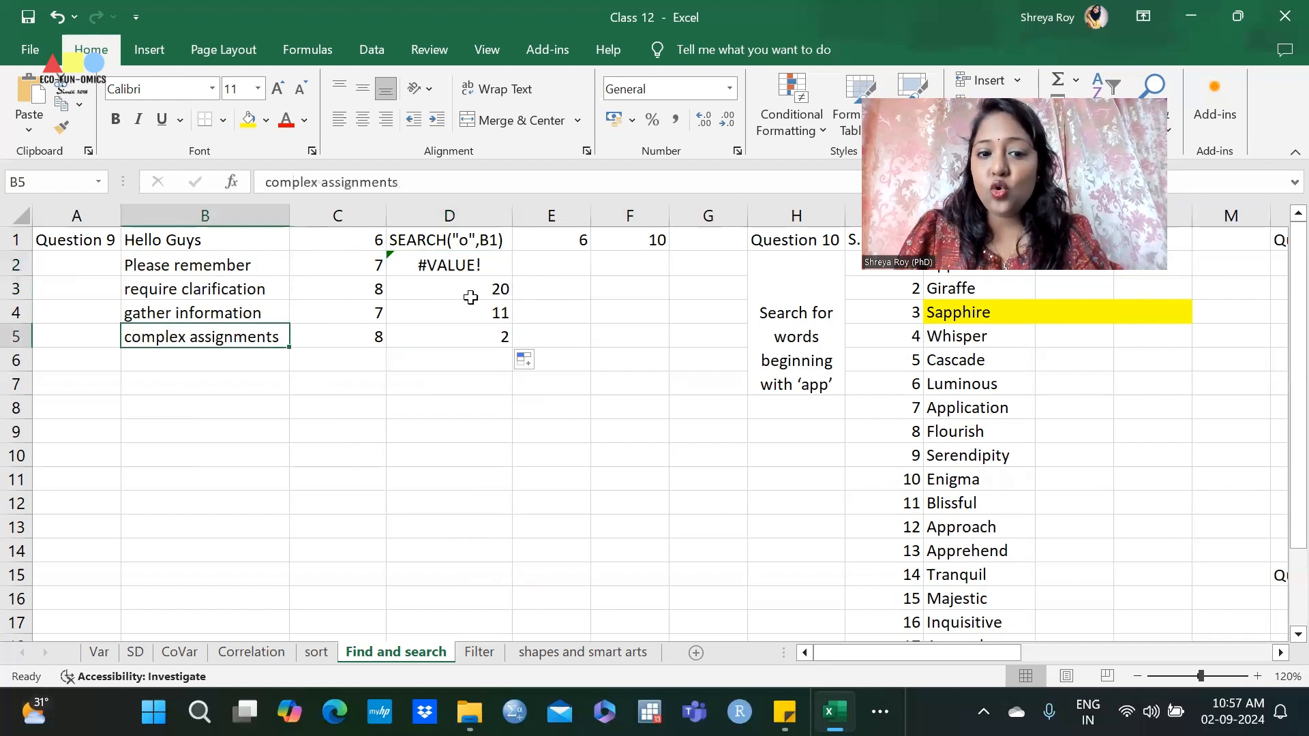
left_click(481, 290)
left_click(242, 293)
key("ctrl+Down")
double_click(251, 292)
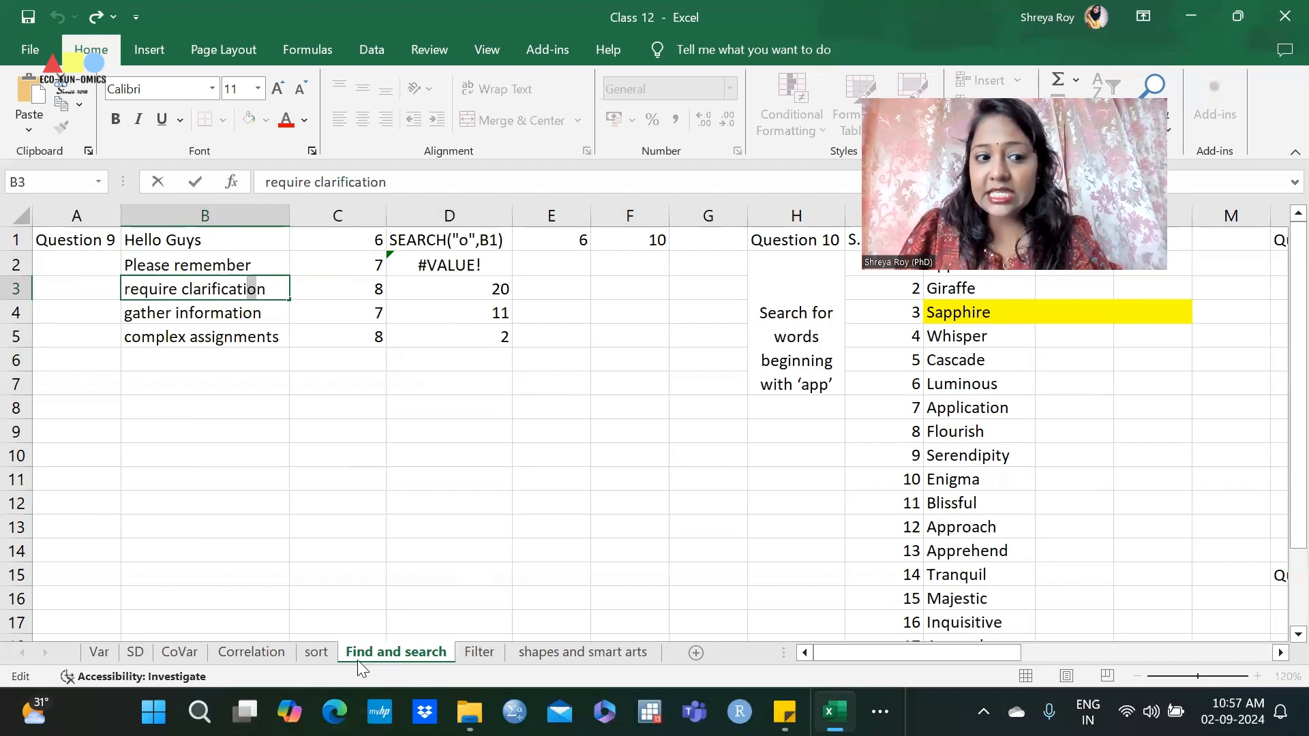
left_click(468, 314)
left_click(201, 312)
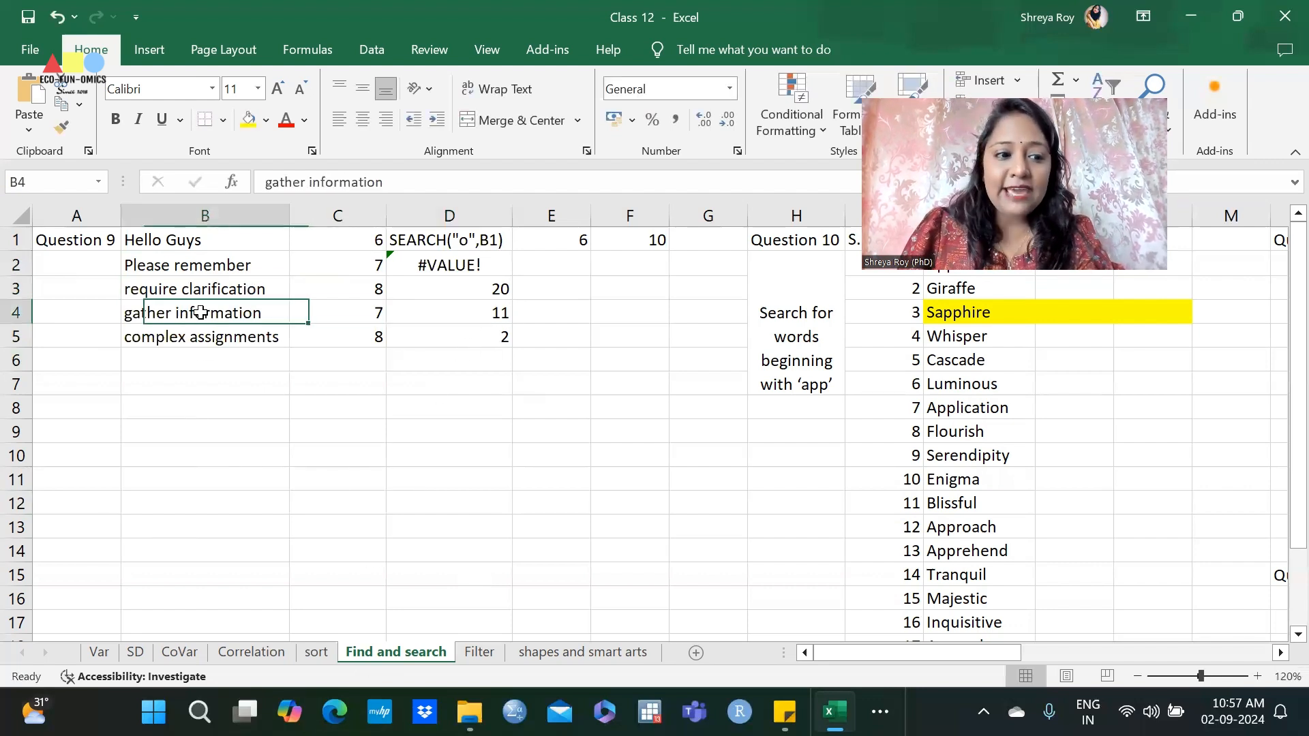
double_click(202, 312)
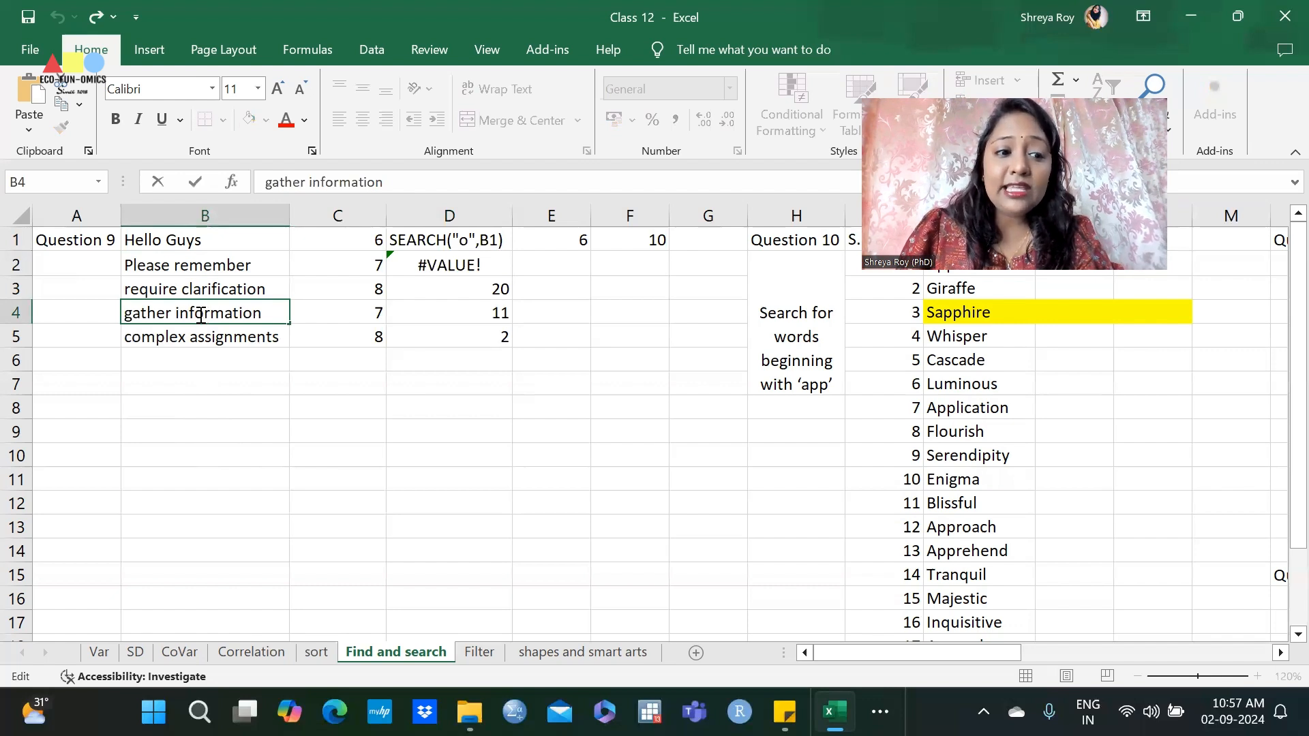
left_click(248, 314)
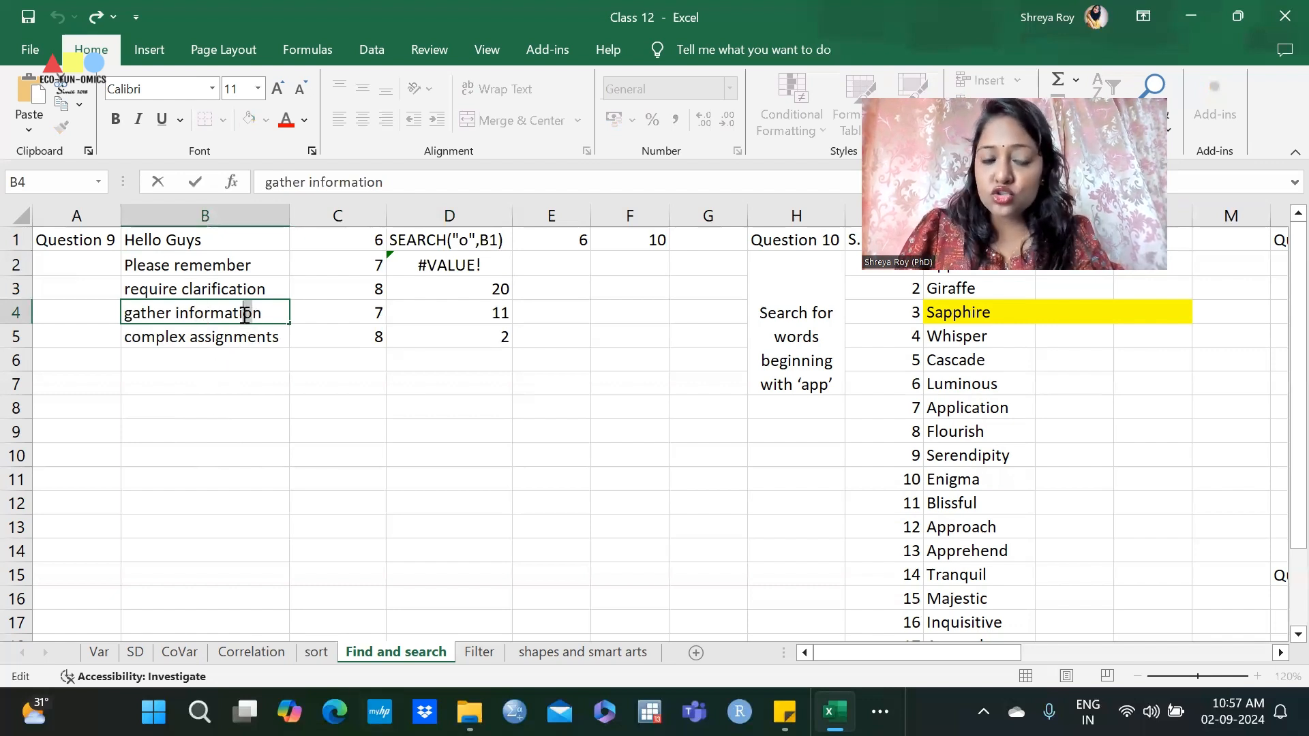
double_click(202, 314)
left_click(124, 319)
left_click_drag(124, 318, 203, 315)
left_click(149, 317)
left_click(156, 316)
left_click(172, 315)
left_click(177, 314)
left_click(178, 314)
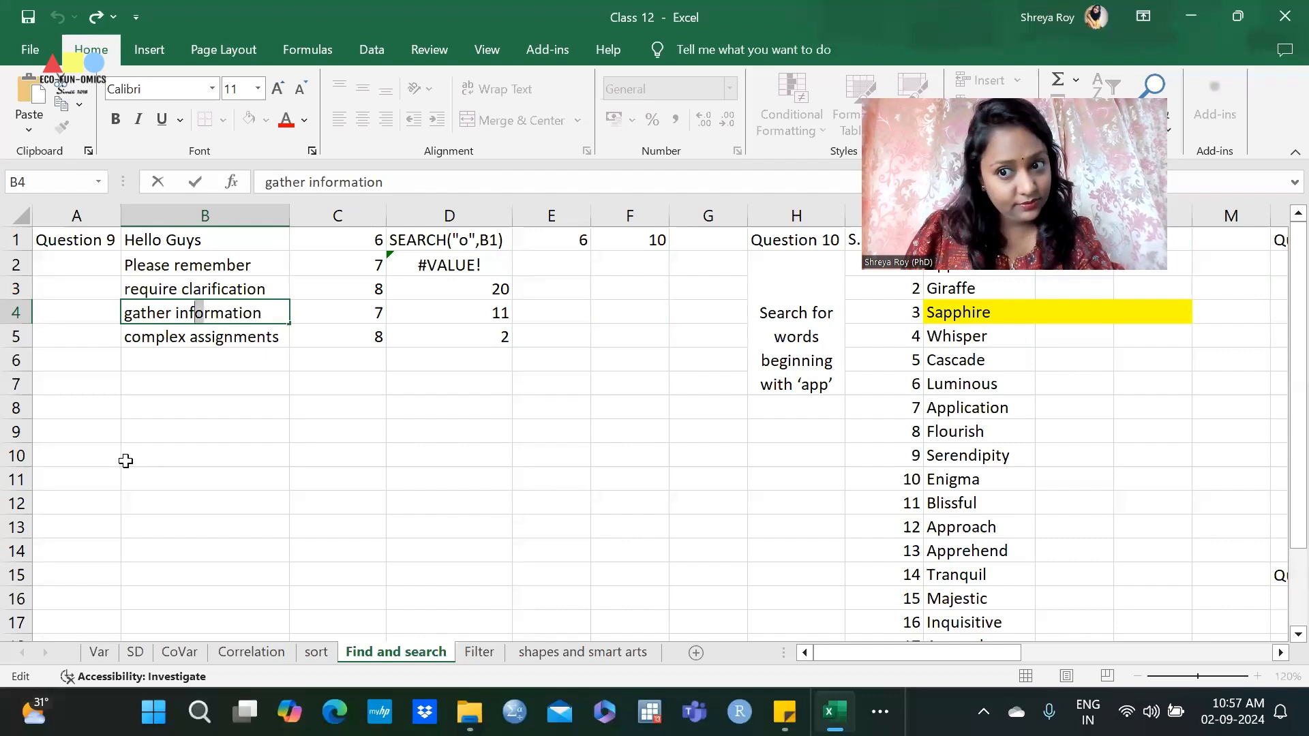
left_click(470, 333)
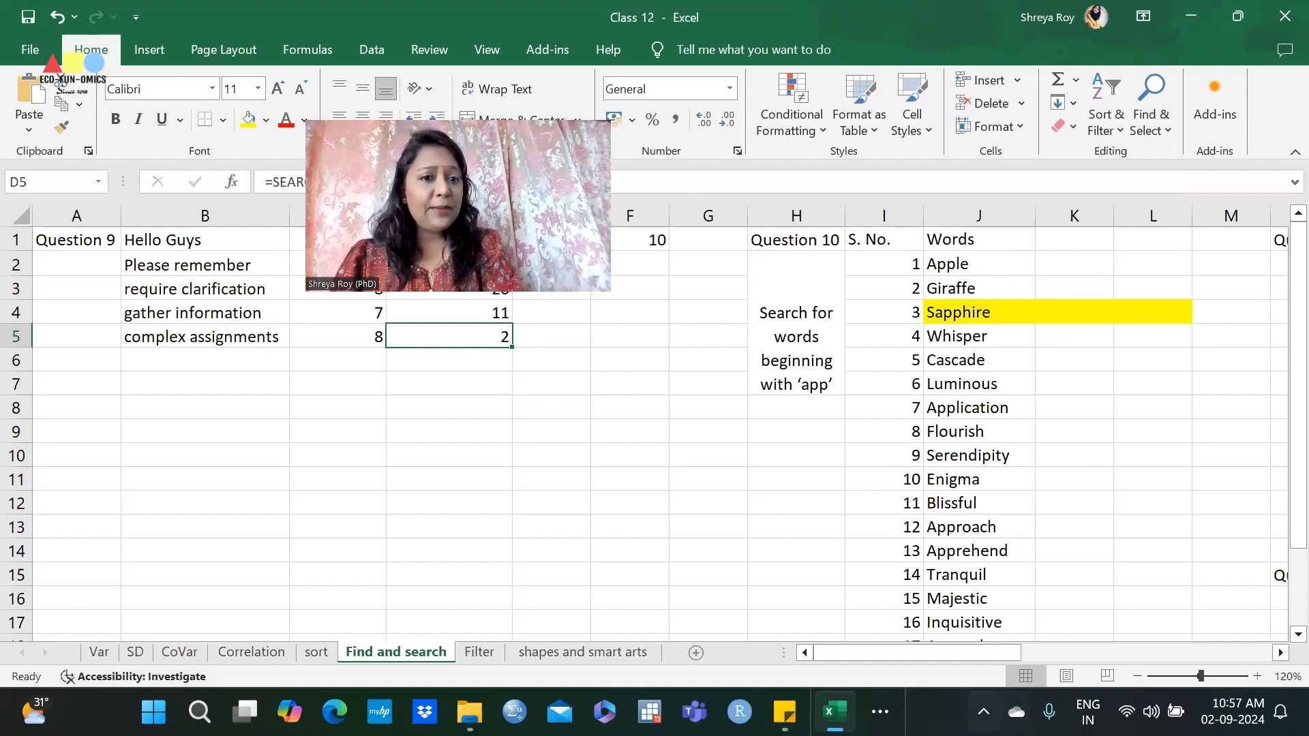
Enter the formula =SEARCH("app",J2) in K2 to look for "app" in the first word of the Question 10 list
left_click(1098, 310)
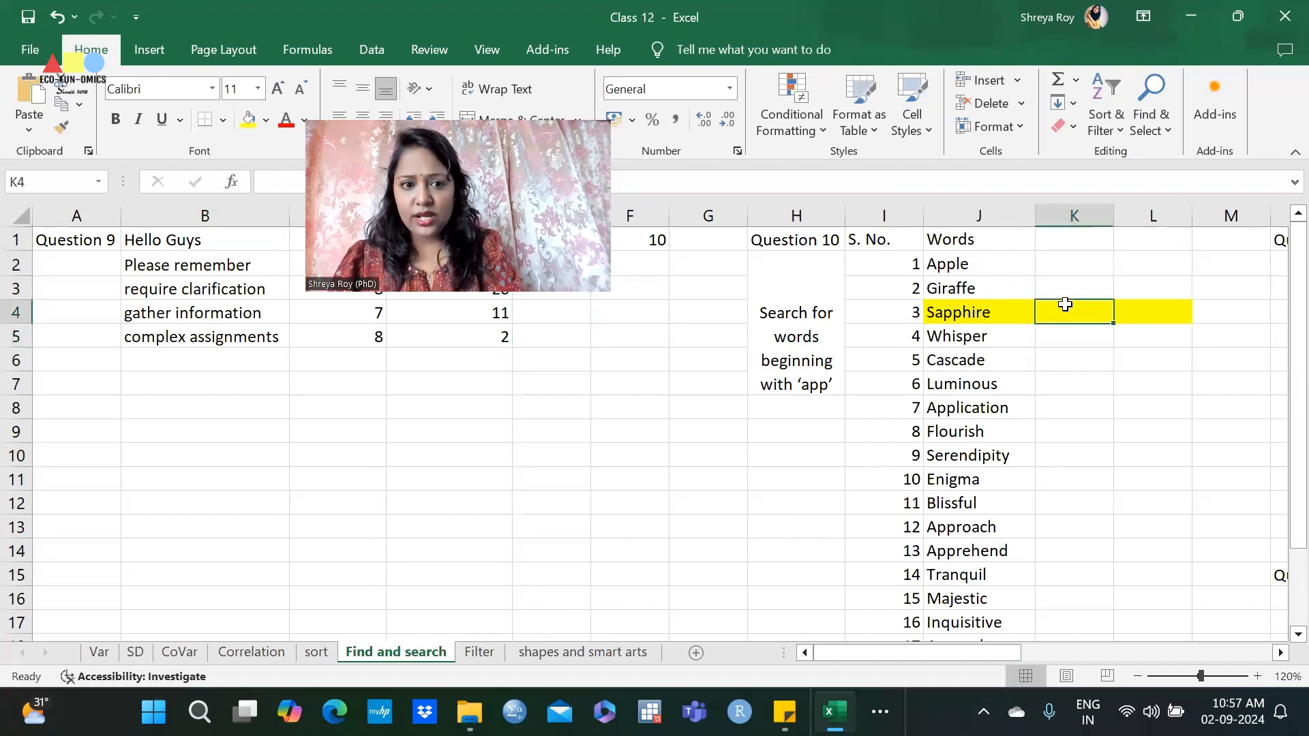
left_click(1064, 270)
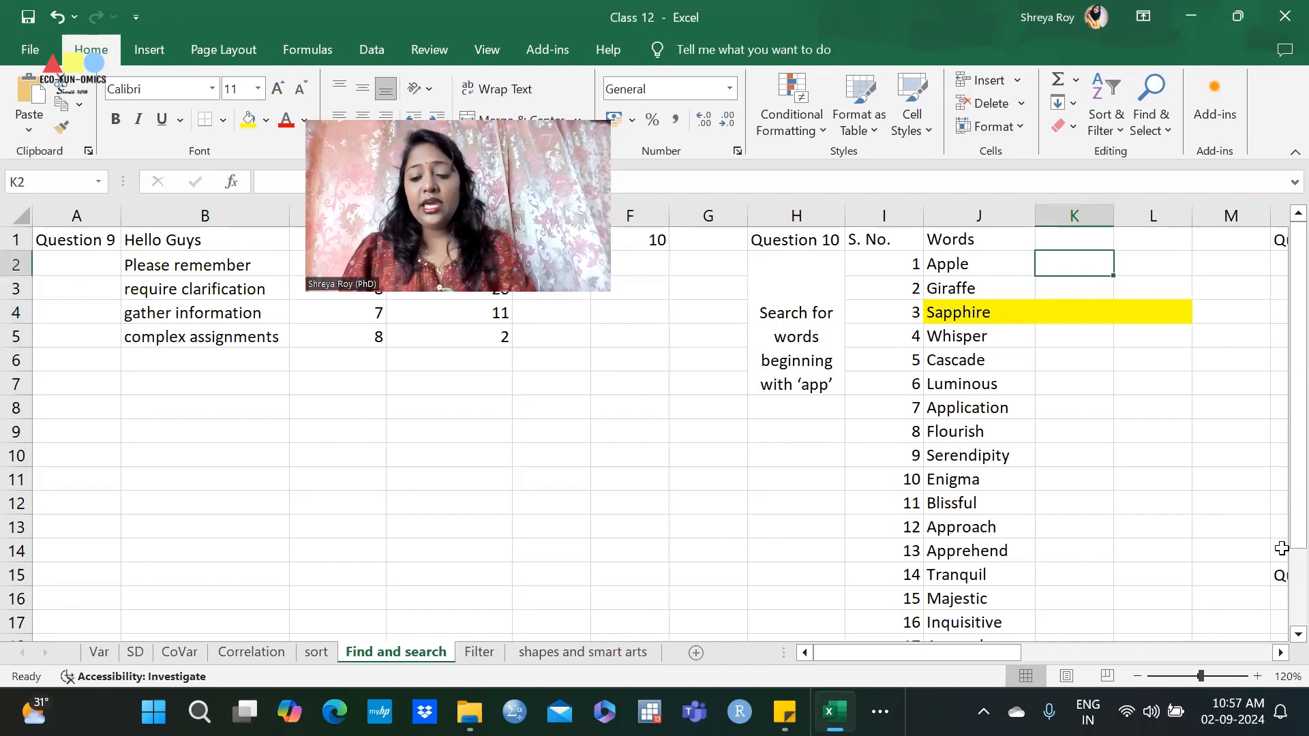
type("=")
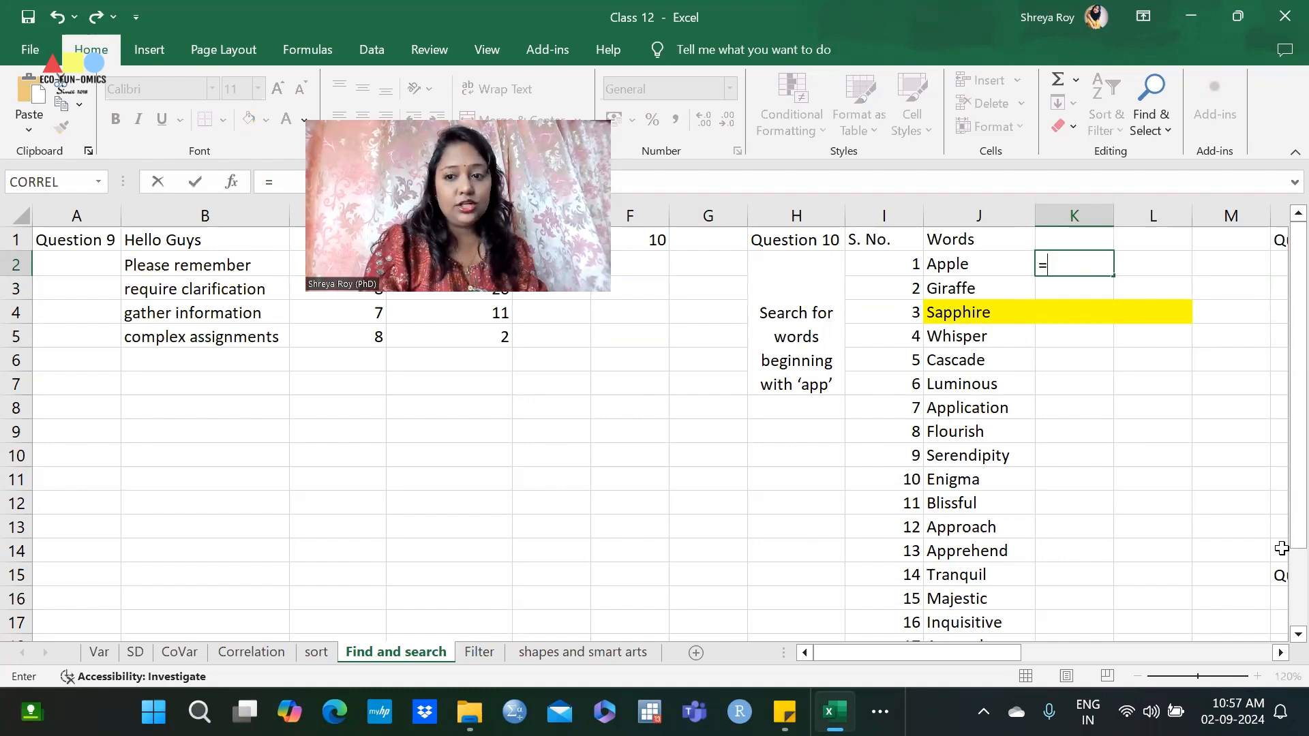
type("Sea")
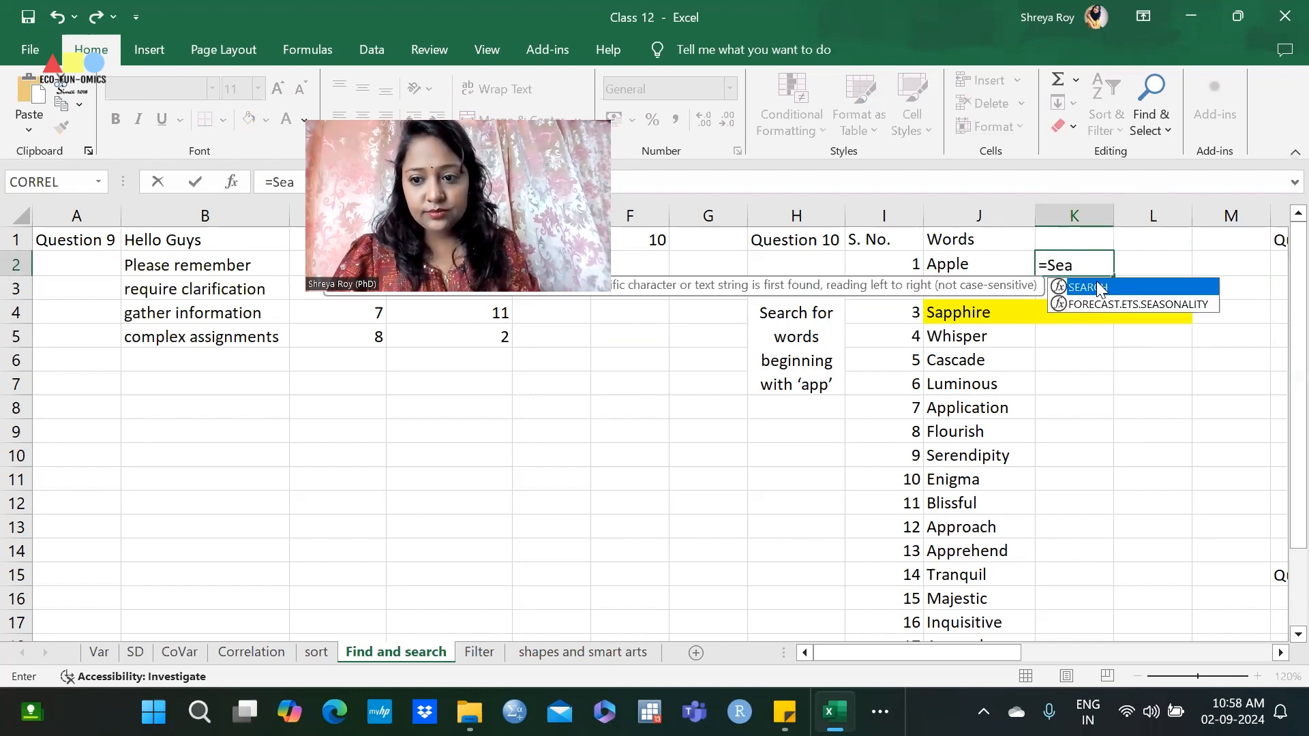
key("Tab")
type("\"")
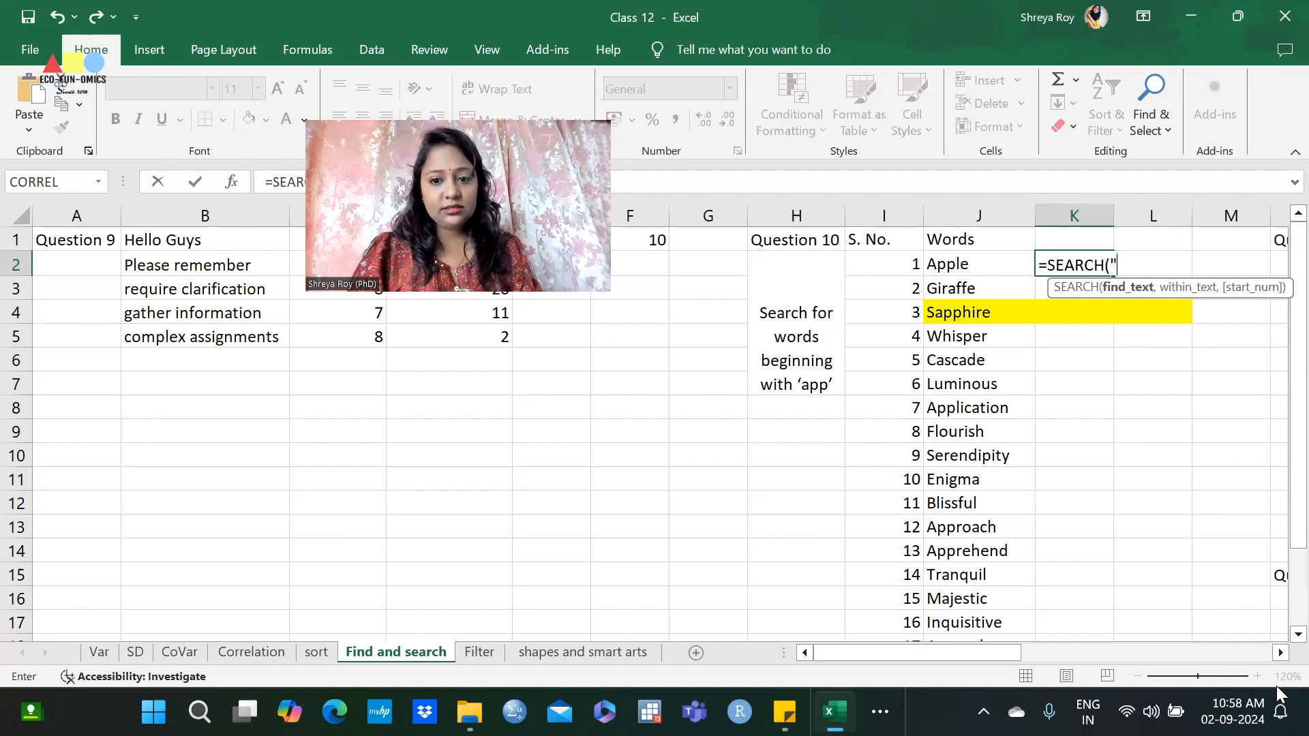
type("app")
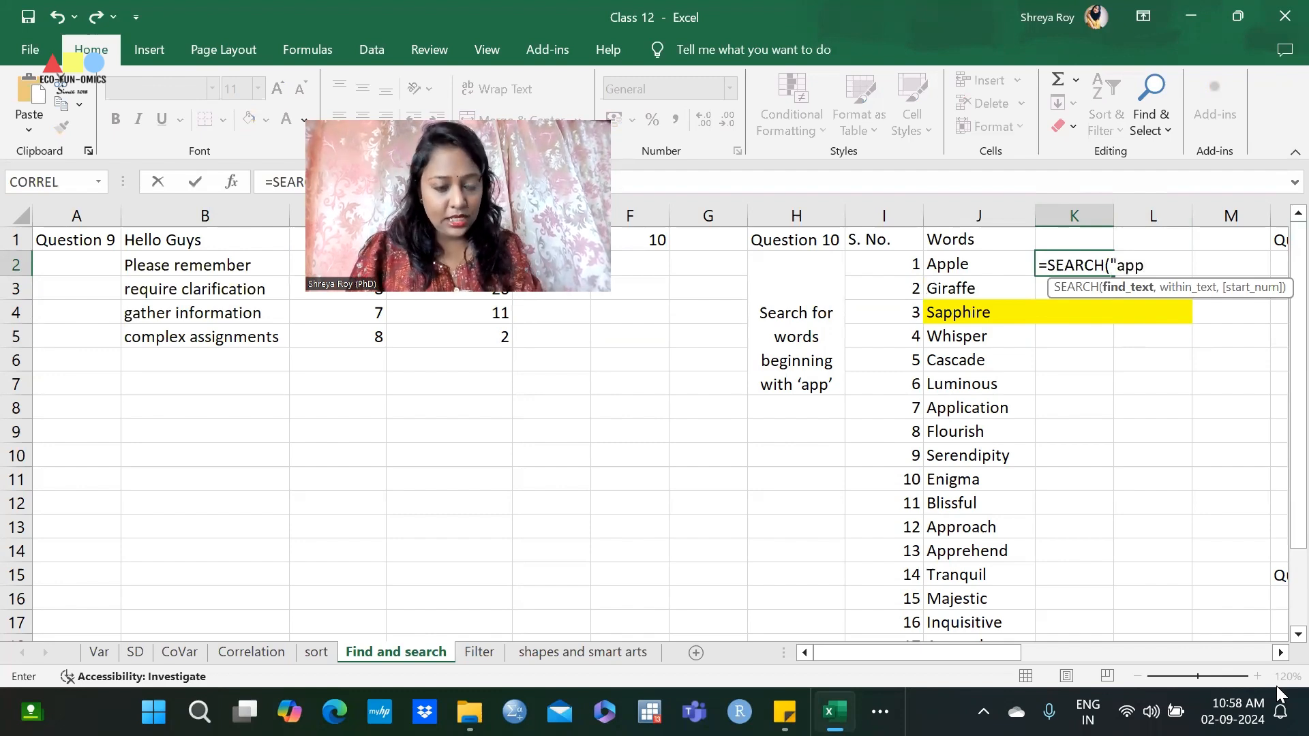
type("\"")
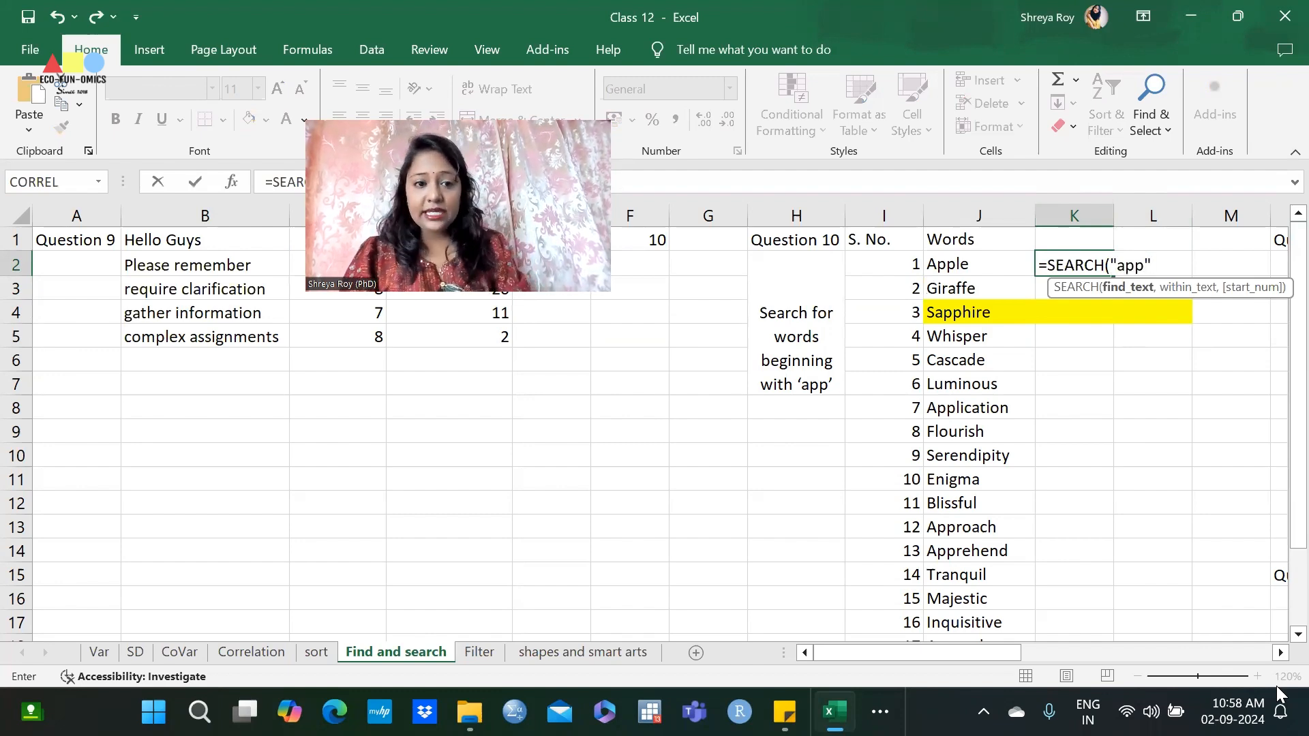
type(",")
left_click(1002, 263)
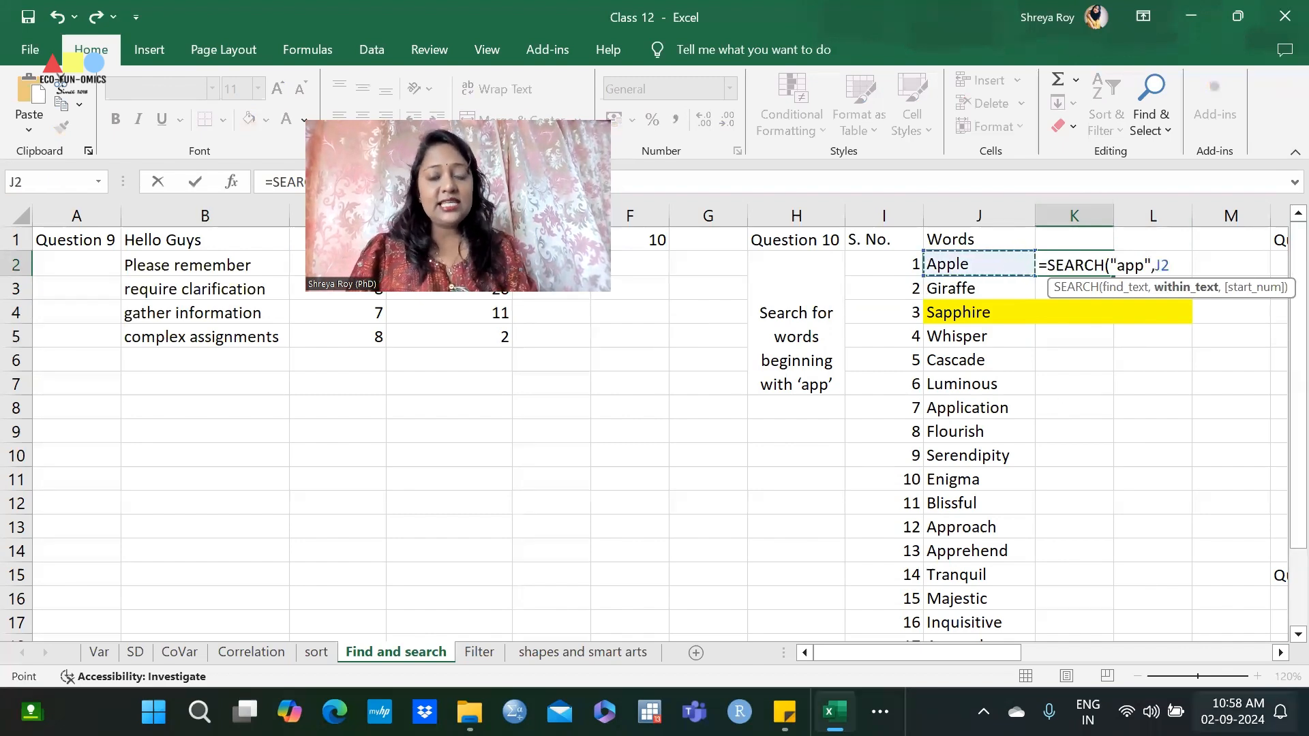
type(")")
key("Return")
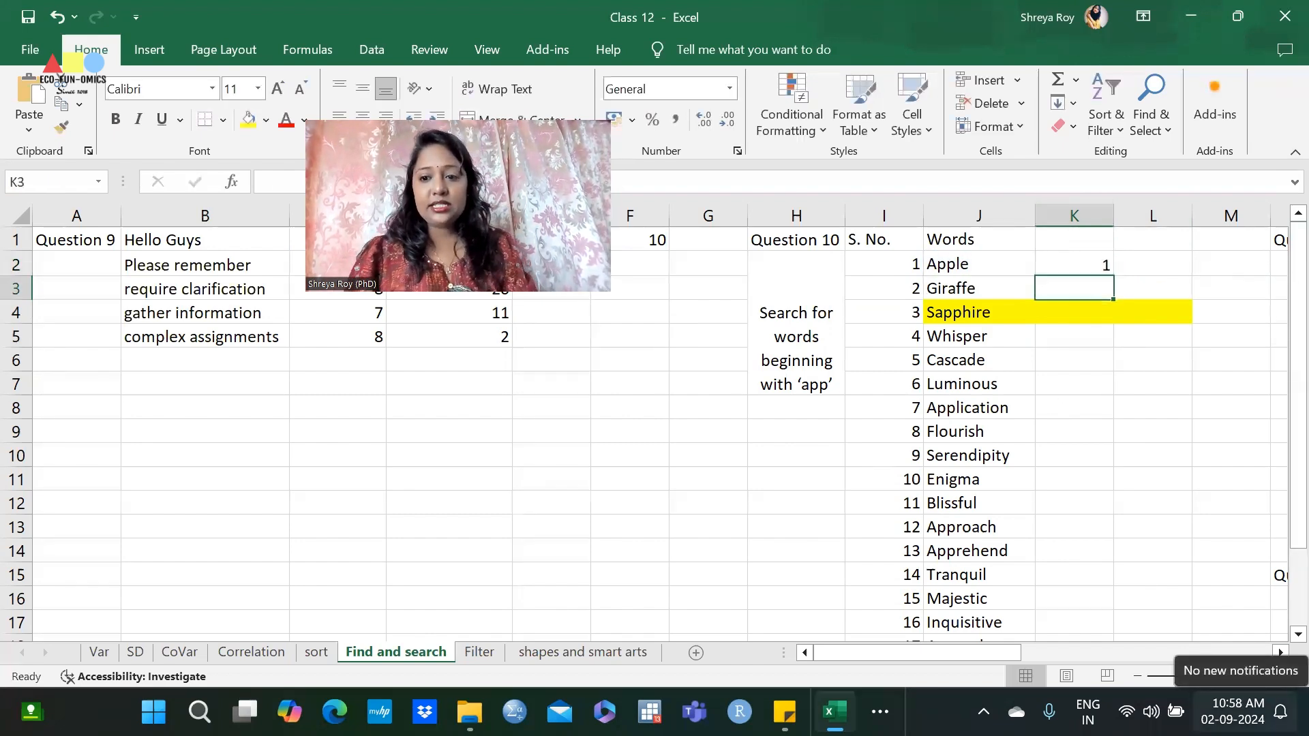
Check the letters "App" in the word Apple in J2 and fill the K2 SEARCH formula down the whole word list
double_click(948, 264)
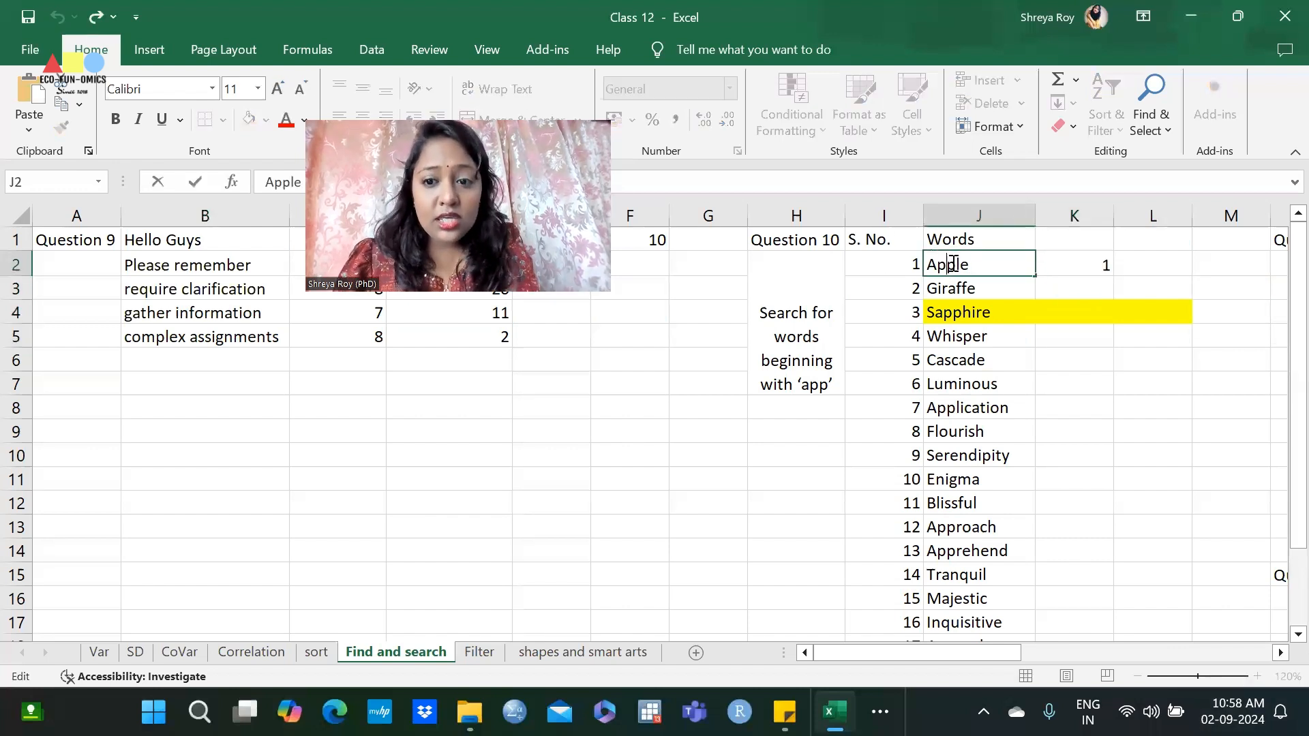
left_click_drag(957, 264, 928, 264)
mouse_move(833, 716)
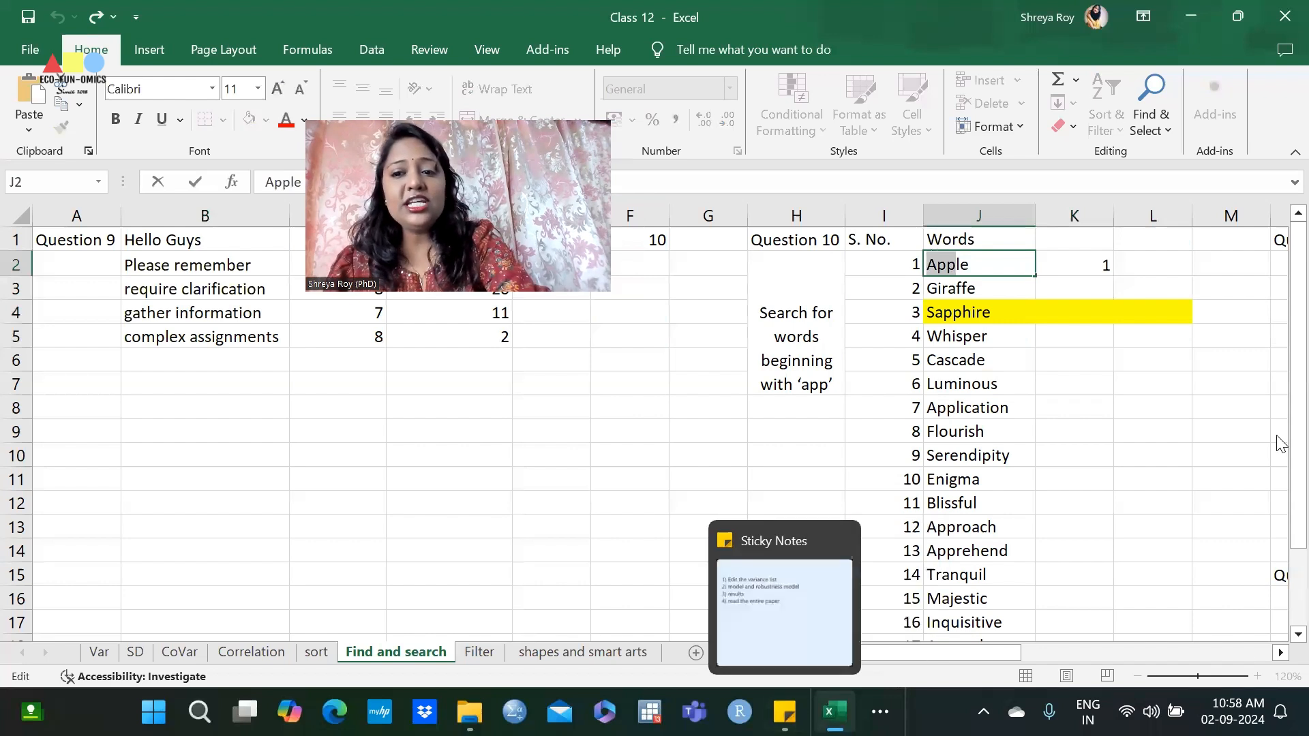
left_click_drag(955, 264, 927, 265)
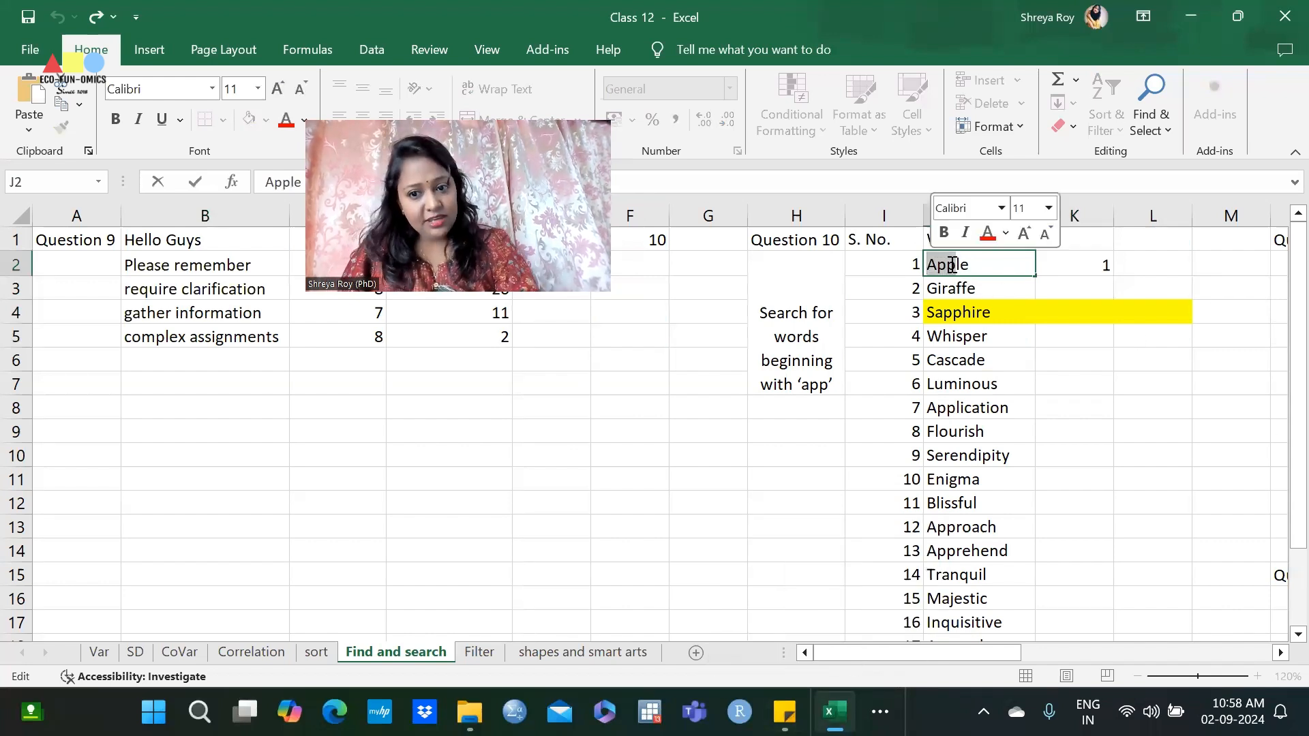
left_click(1106, 262)
double_click(1113, 276)
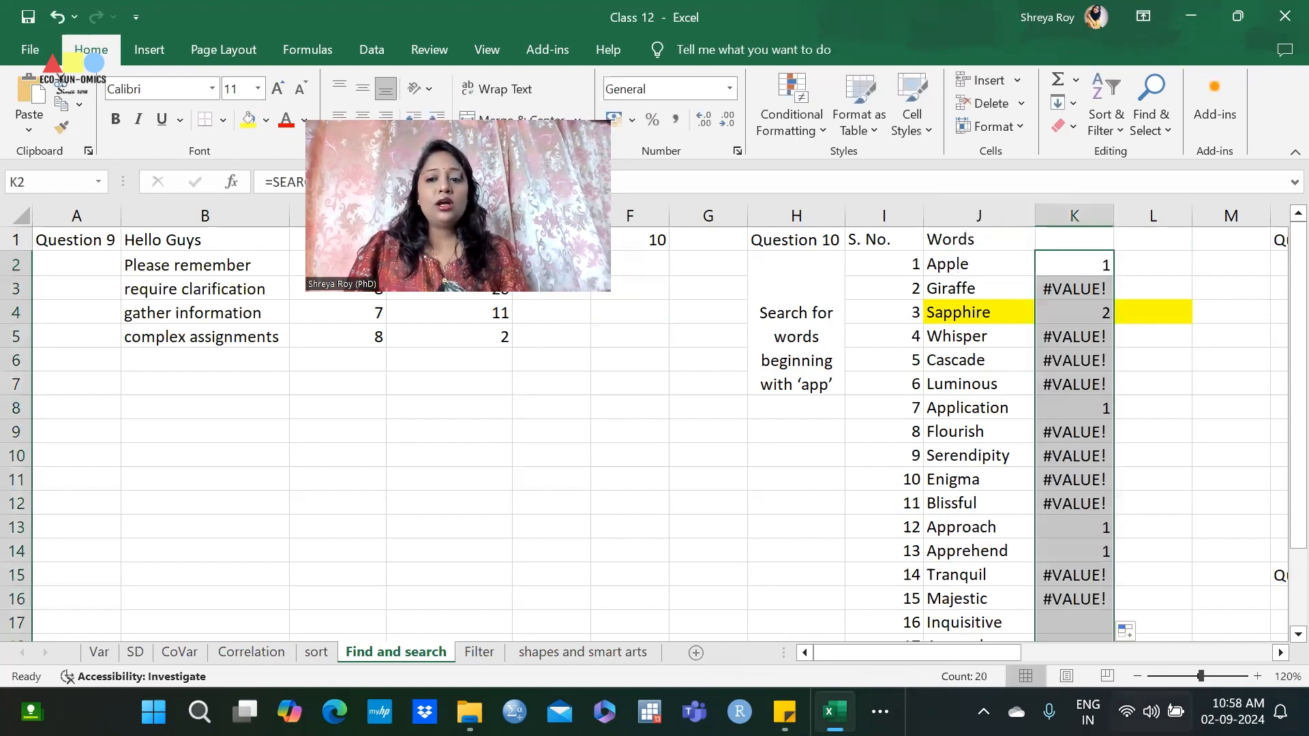
Examine the SEARCH results for Giraffe and Sapphire, and select the letters "app" inside Sapphire in J4 to check their position
left_click(1076, 287)
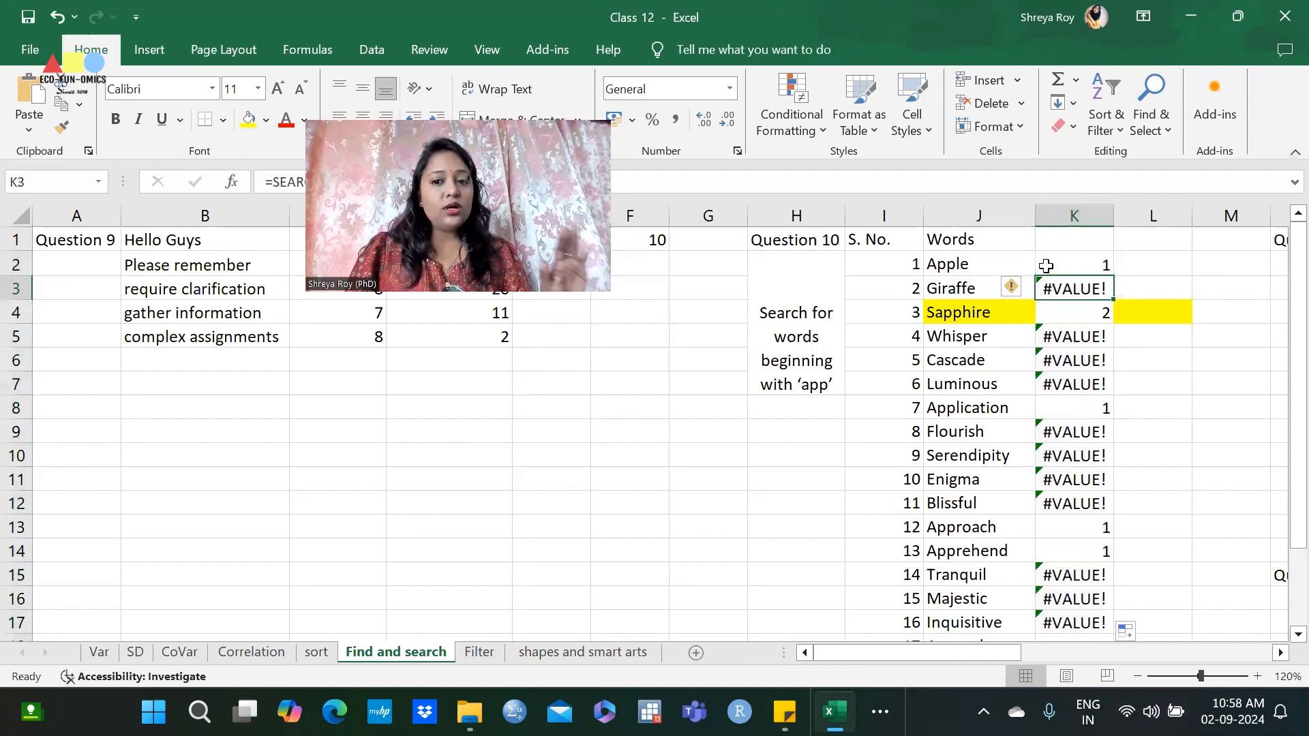
left_click(1065, 313)
left_click(938, 312)
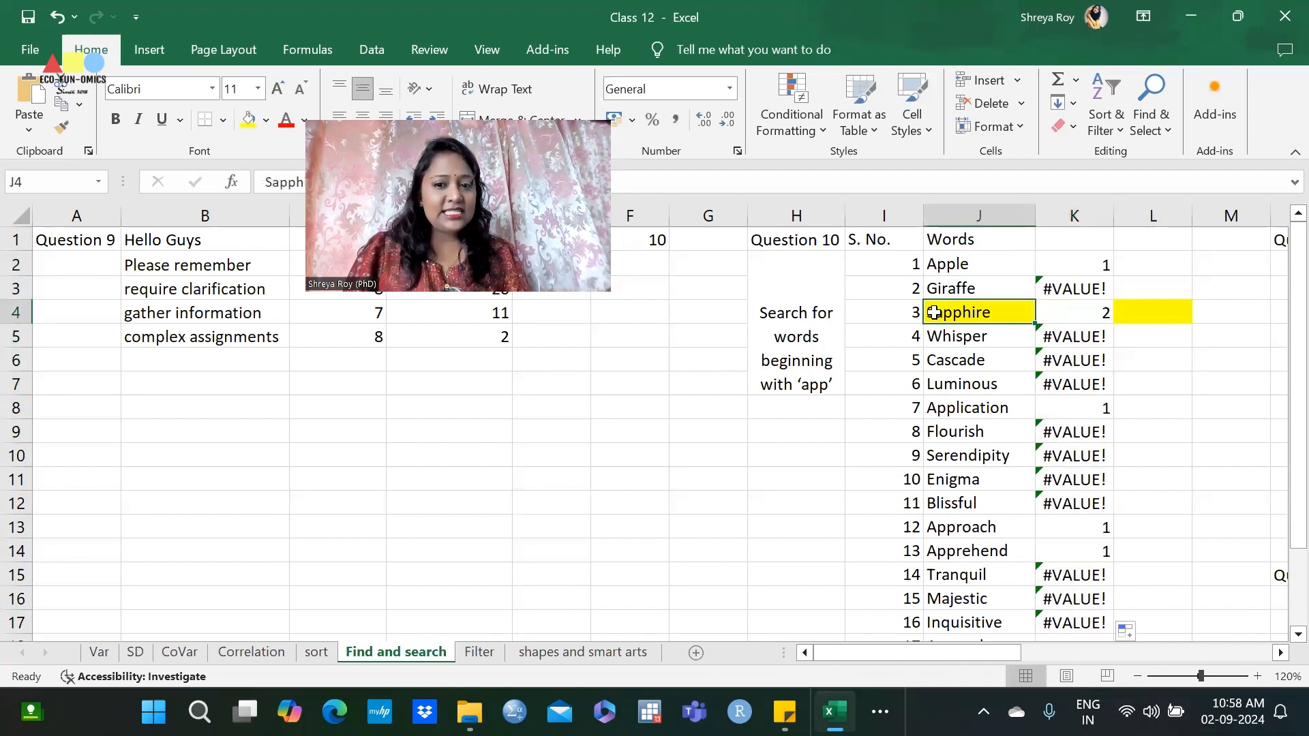
double_click(931, 313)
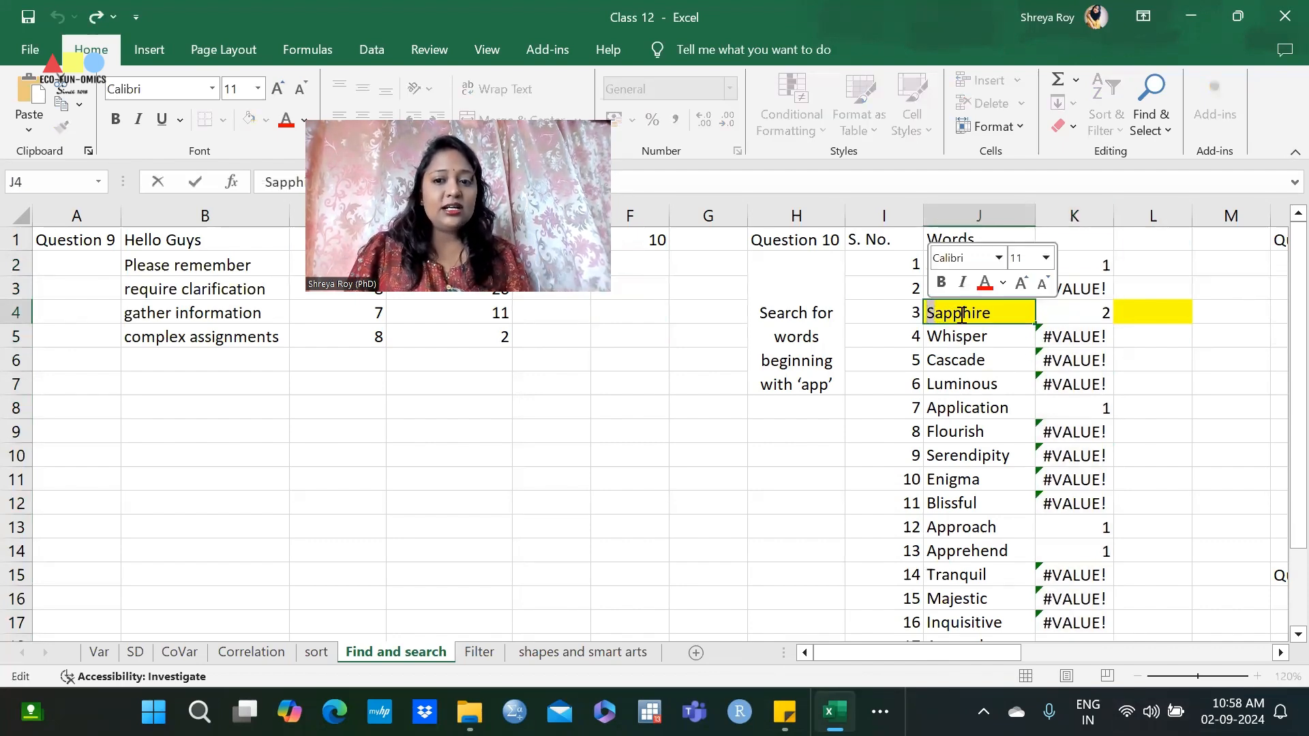
left_click_drag(962, 314, 938, 316)
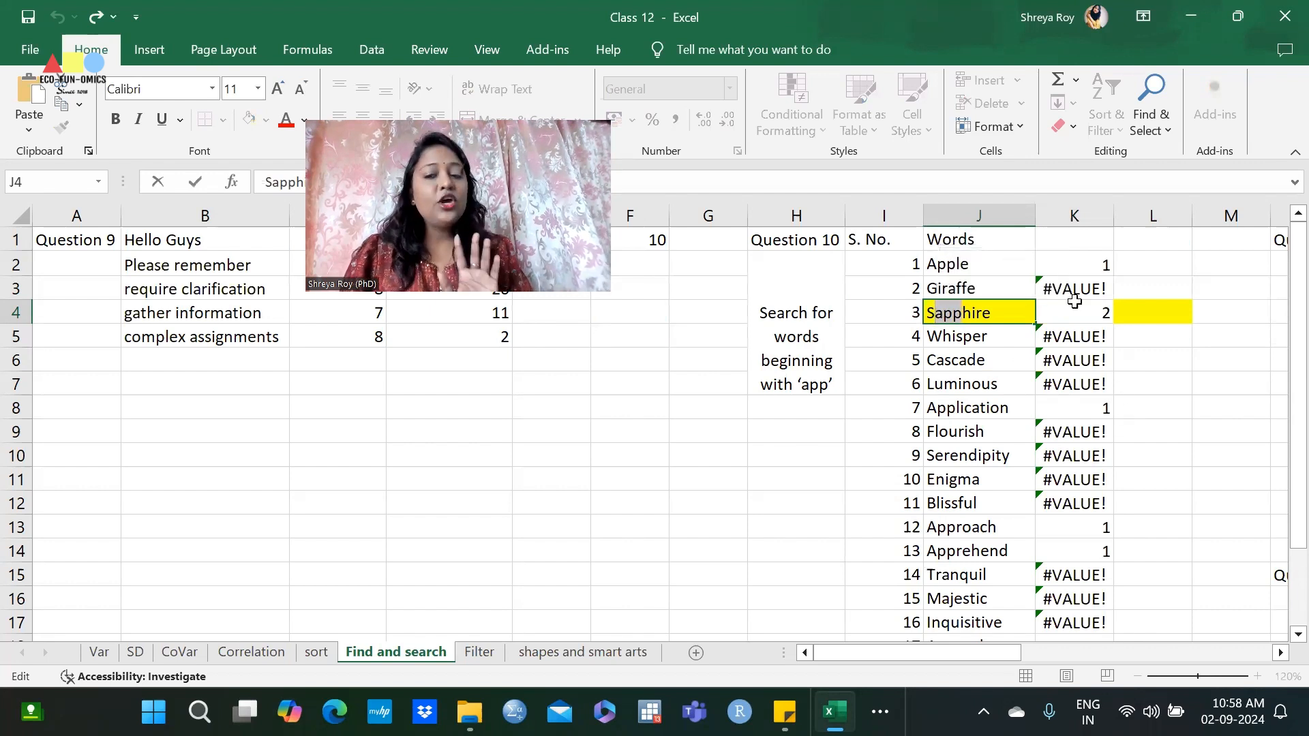
Label the two columns beside the word list SEARCH in K1 and FIND in L1
left_click(1078, 235)
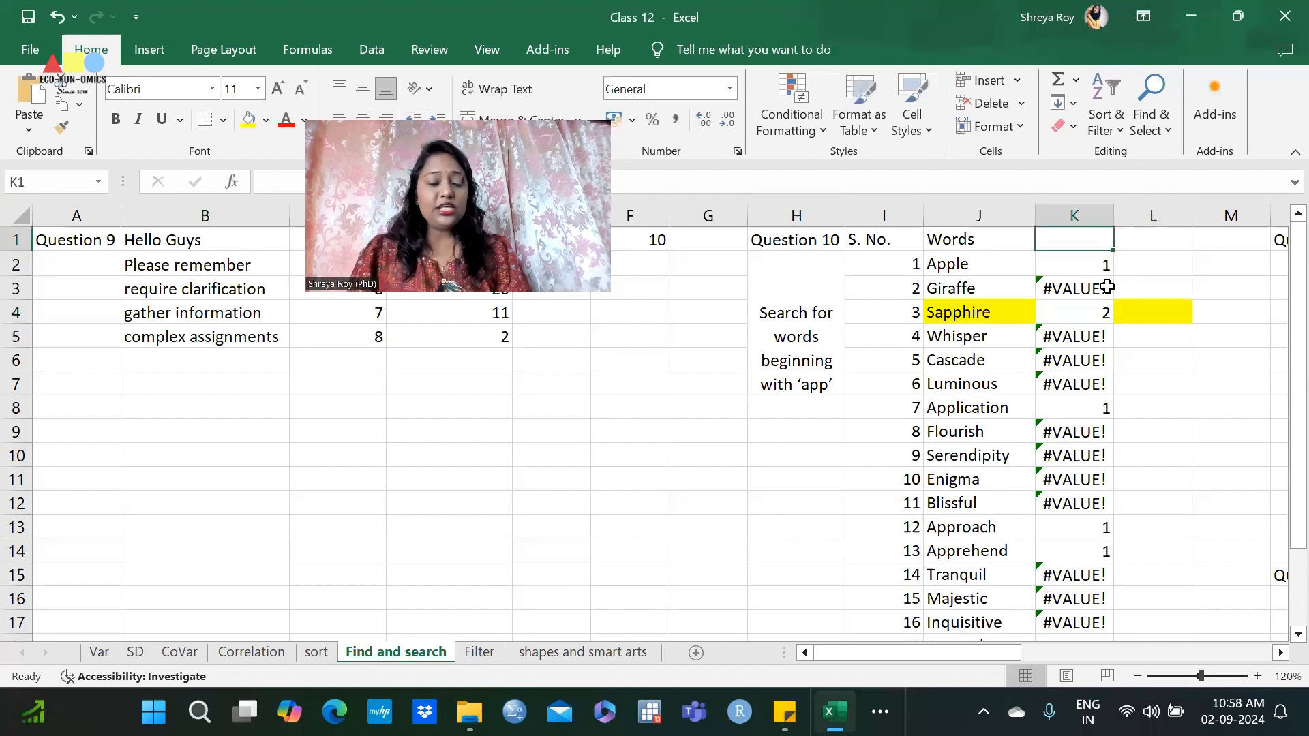
type("SEARCH")
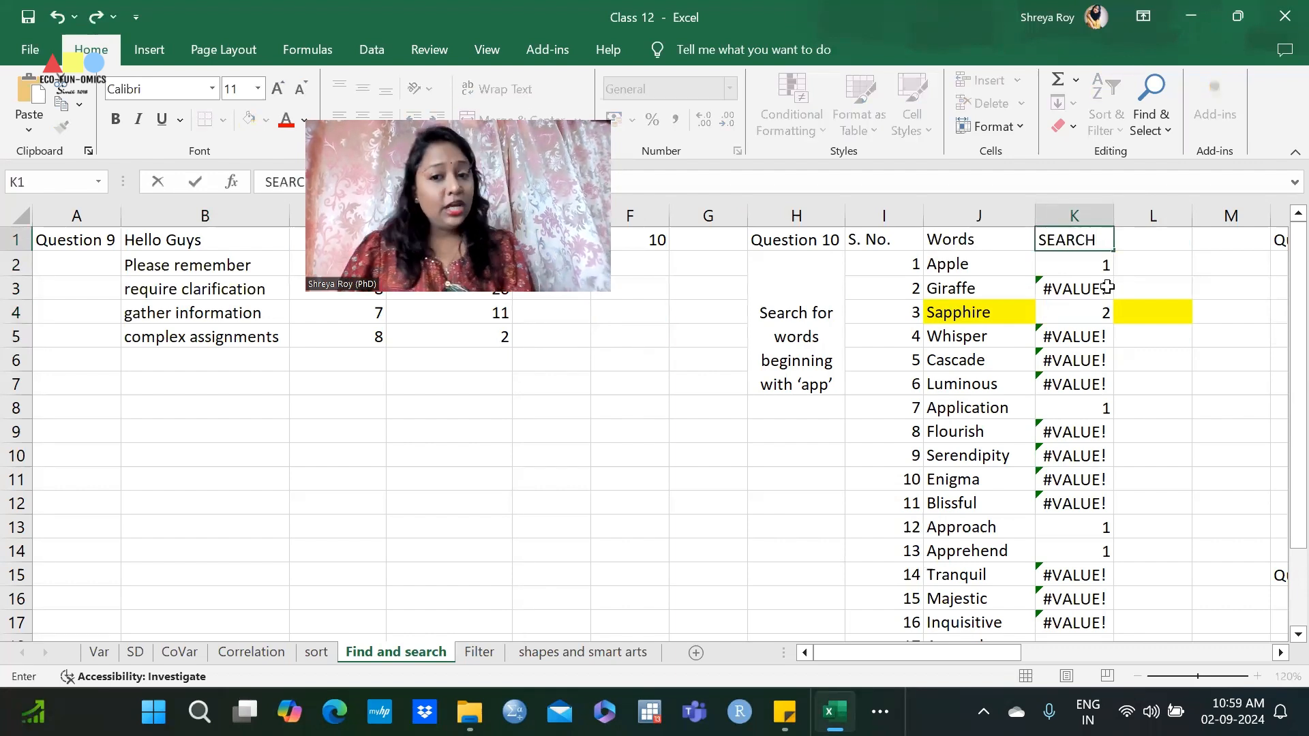
left_click(1135, 247)
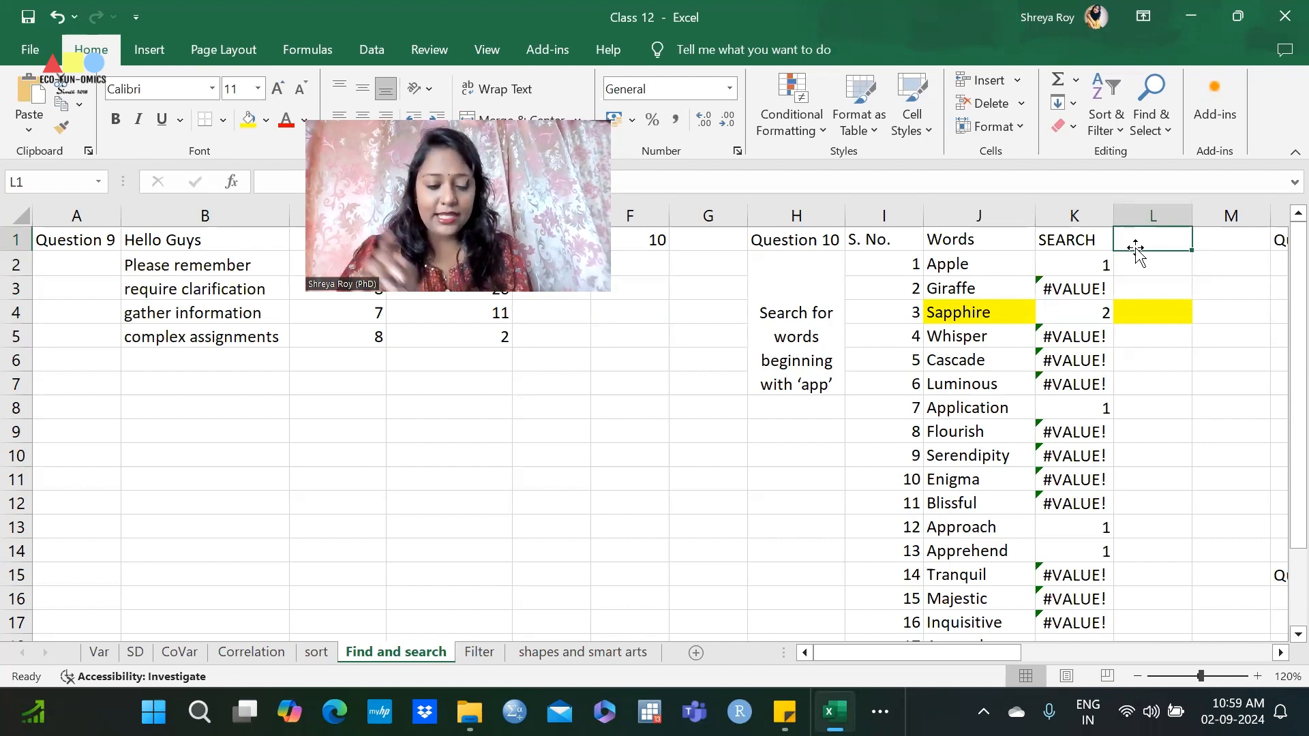
type("FIND")
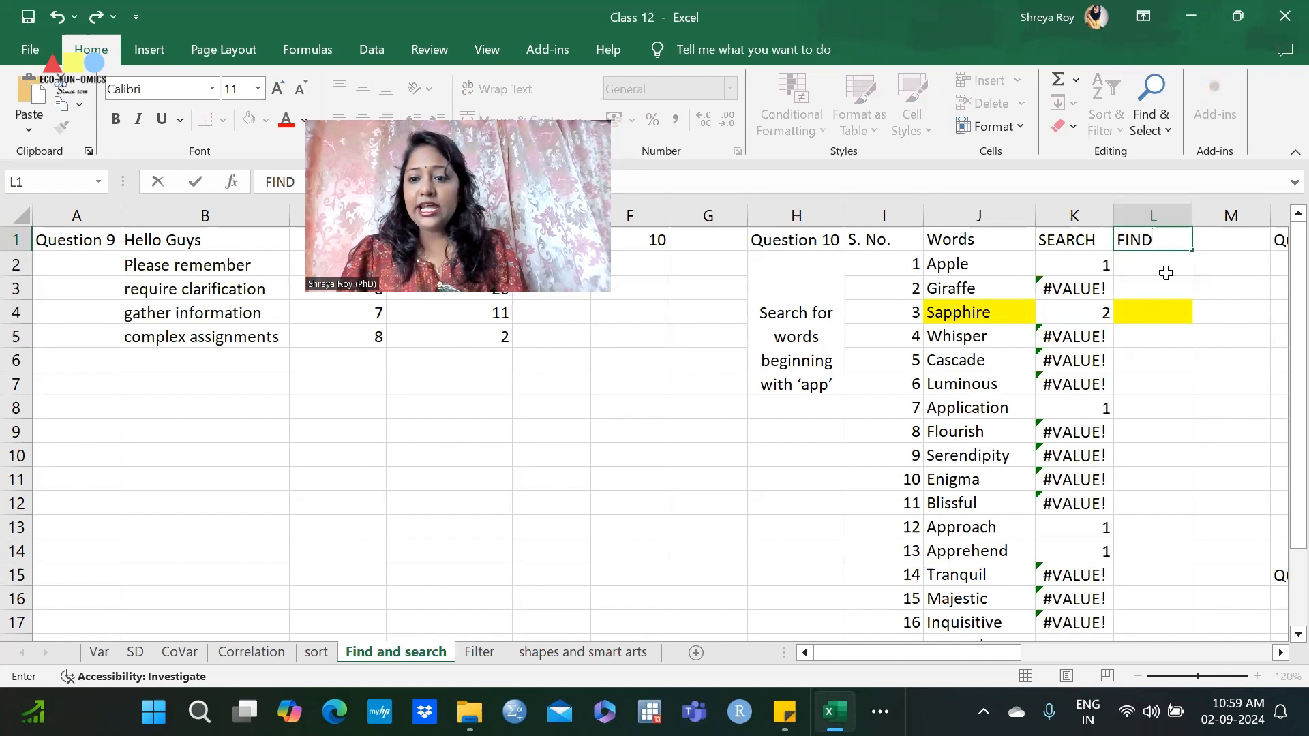
Enter the formula =FIND("app",J2) in L2 to look for "app" in the word Apple
left_click(1152, 263)
type("=")
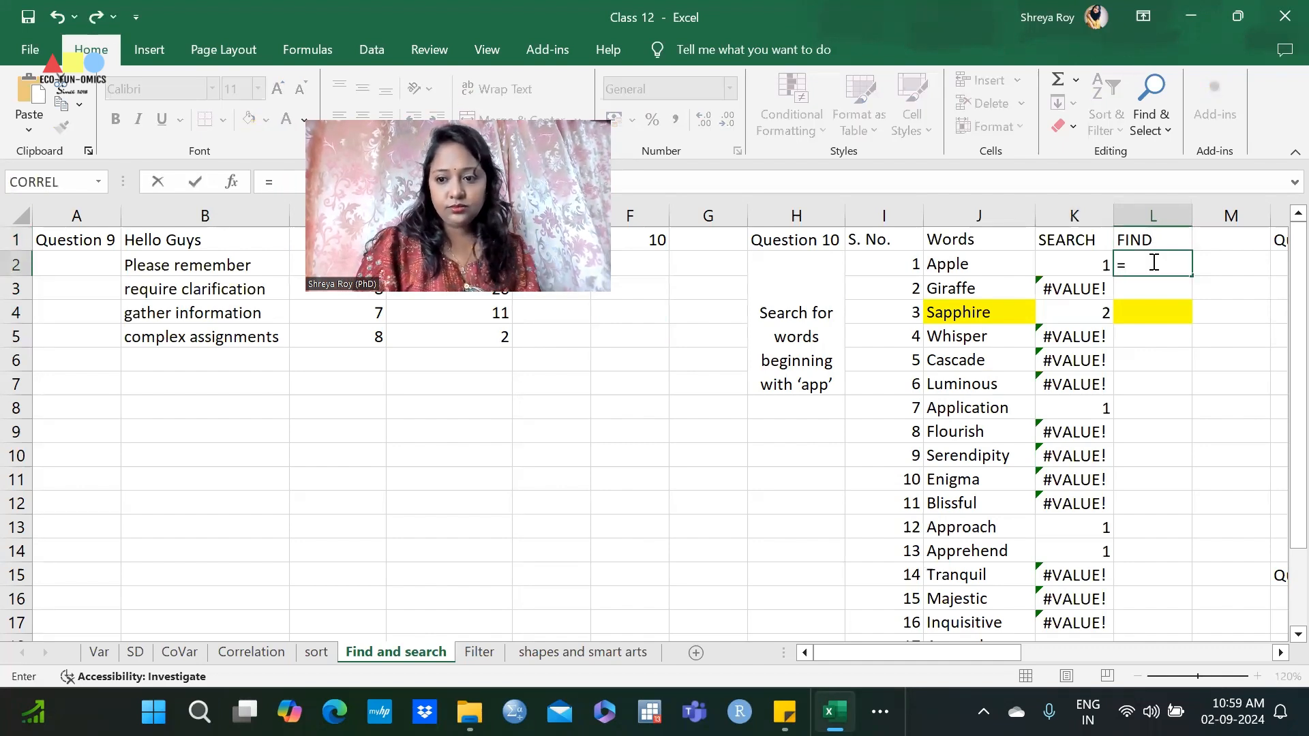
type("Find")
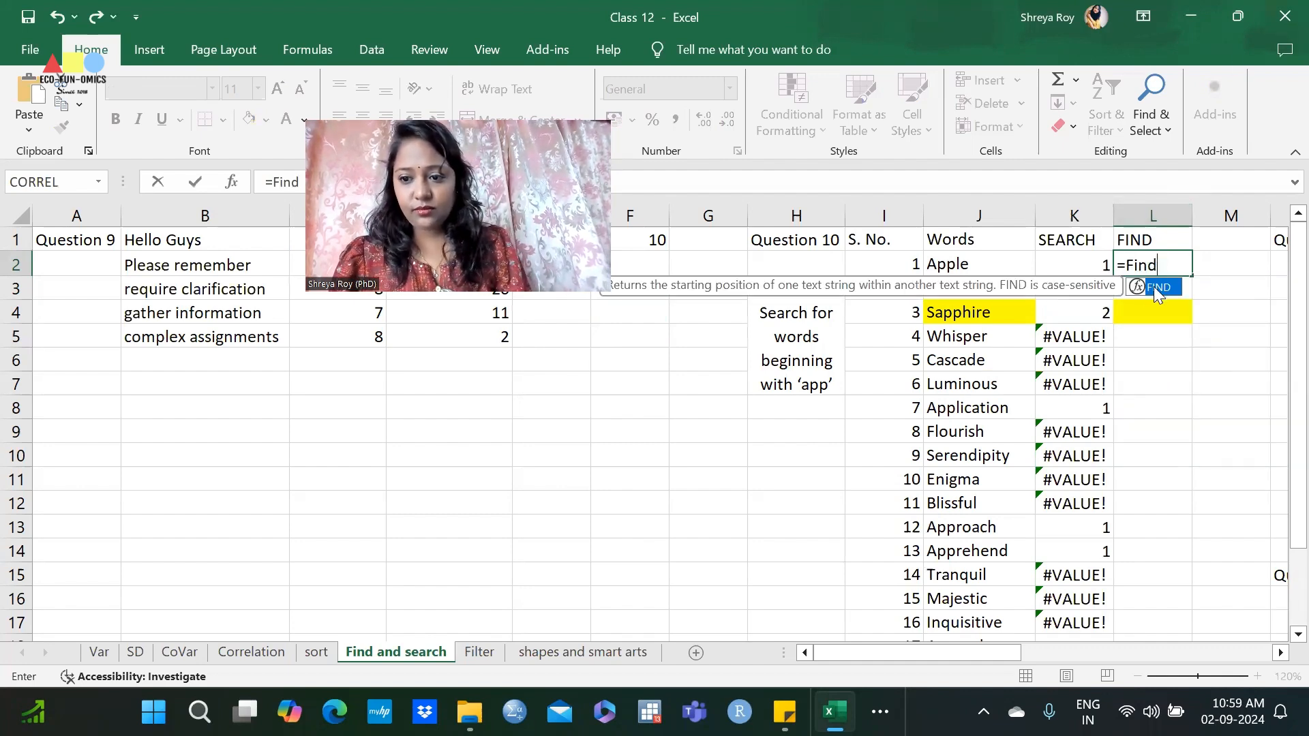
double_click(1159, 287)
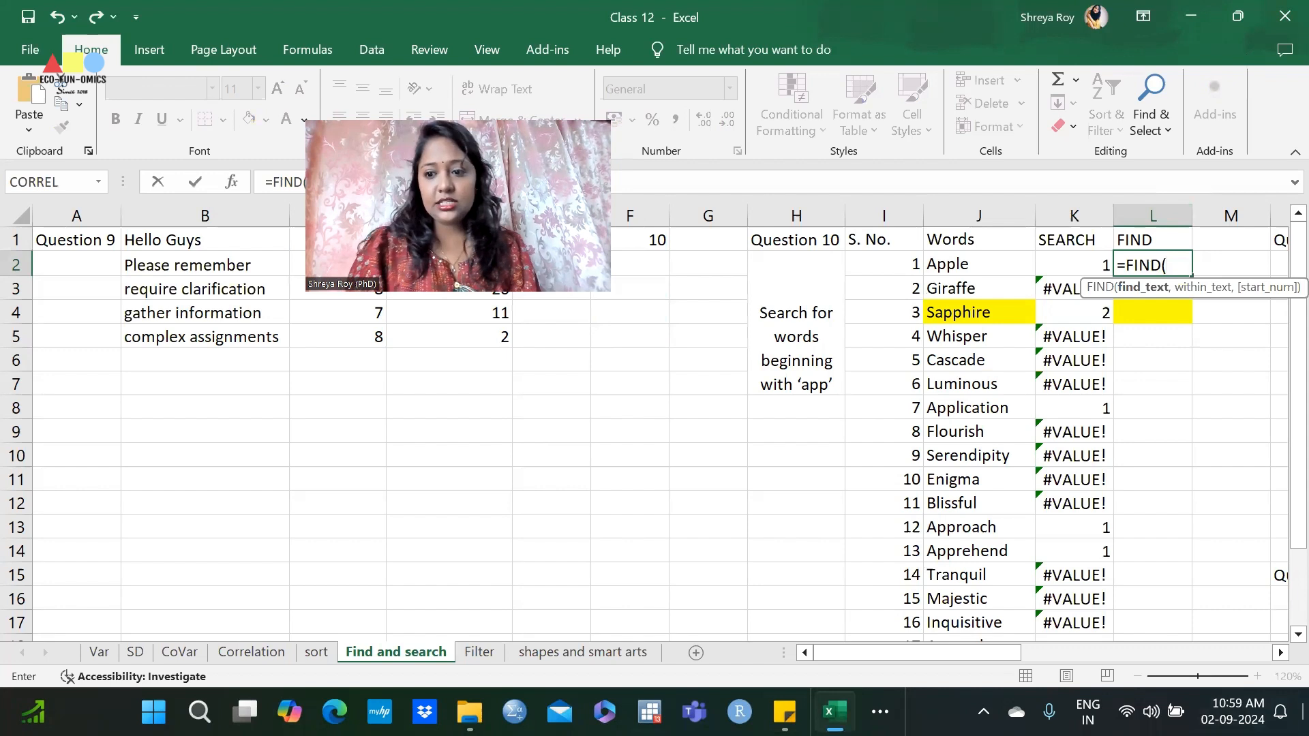
type("\"app")
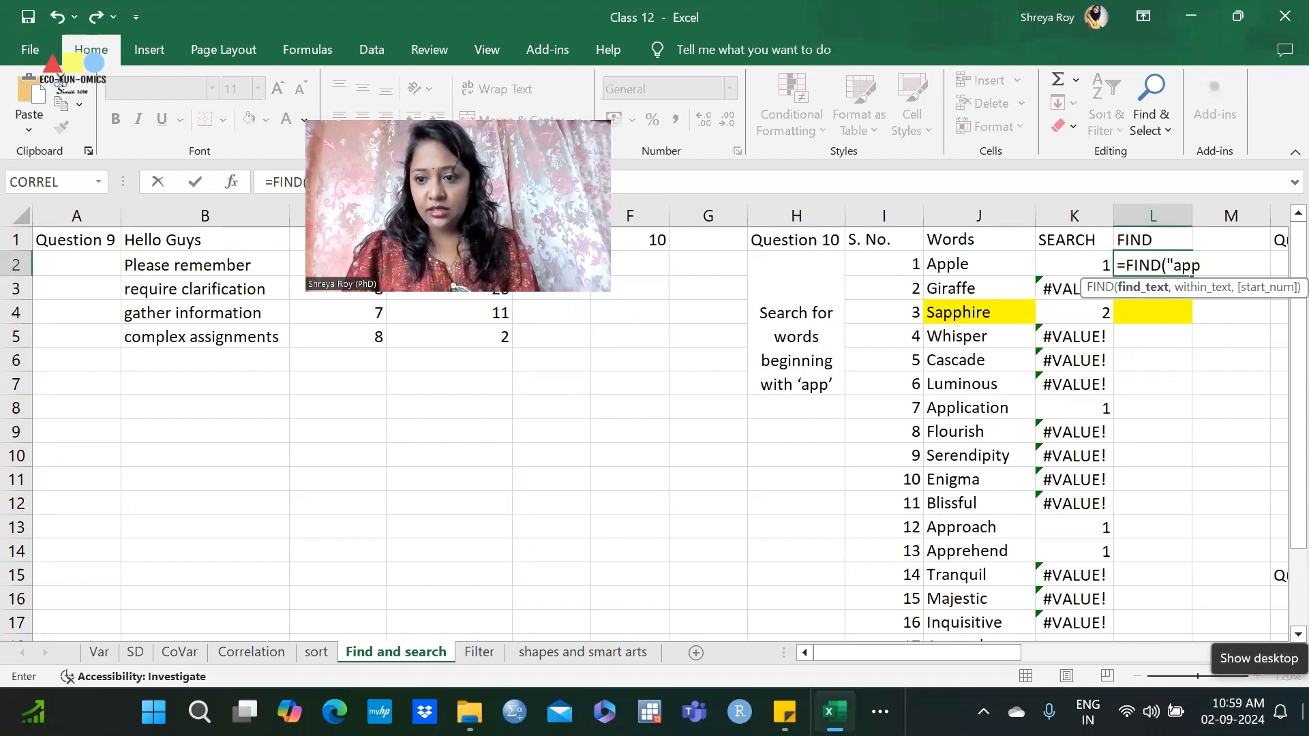
type("\",")
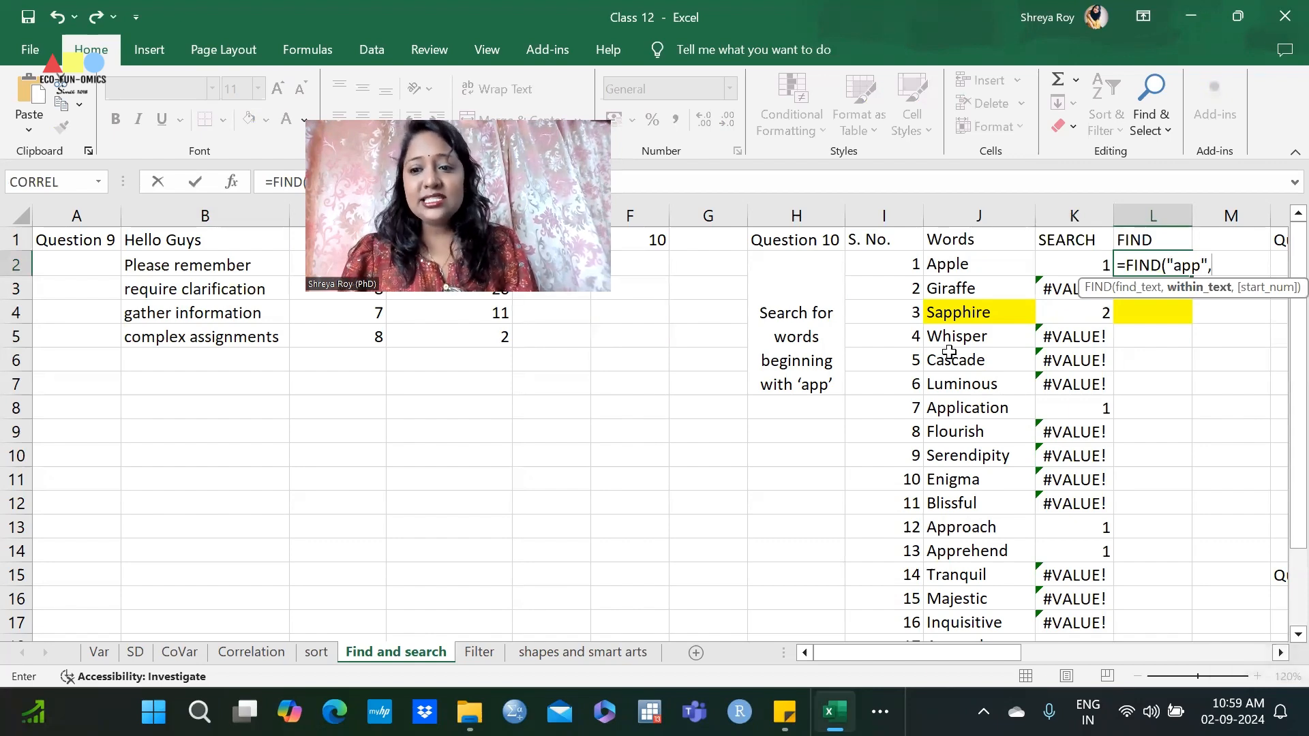
left_click(962, 268)
type(")")
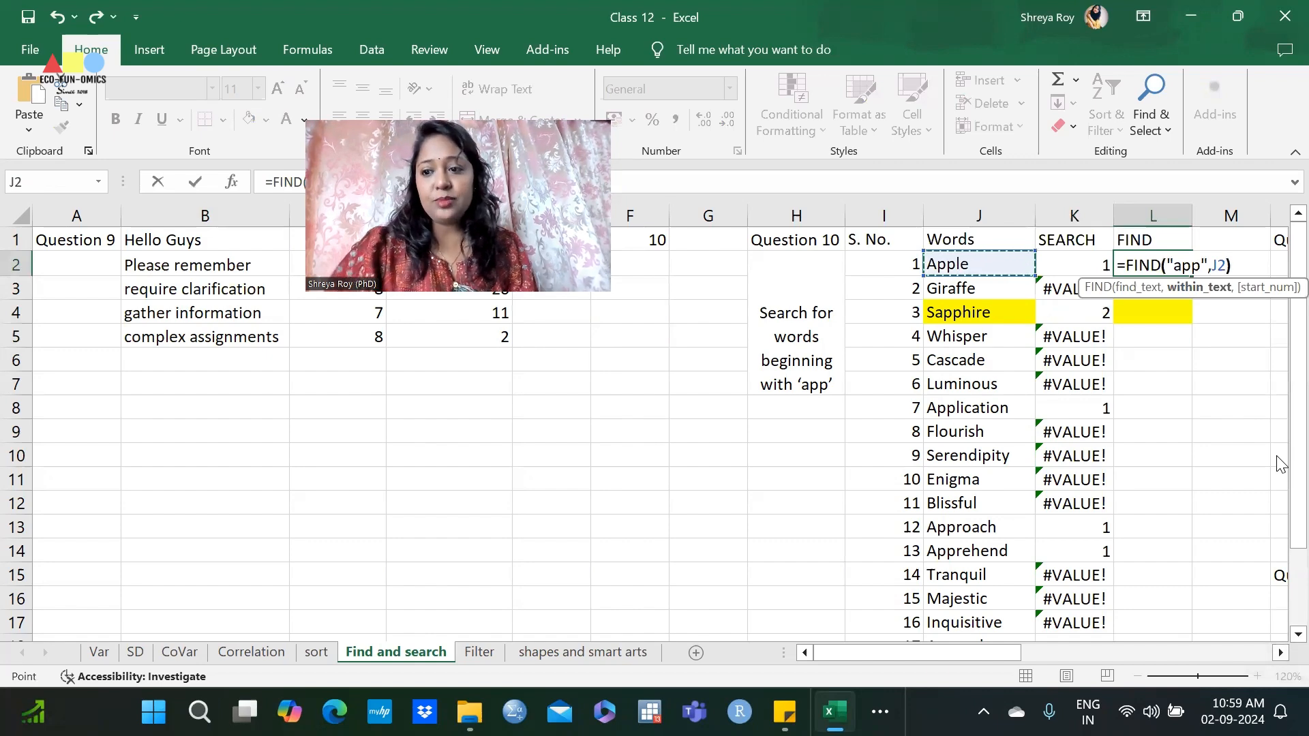
key("Return")
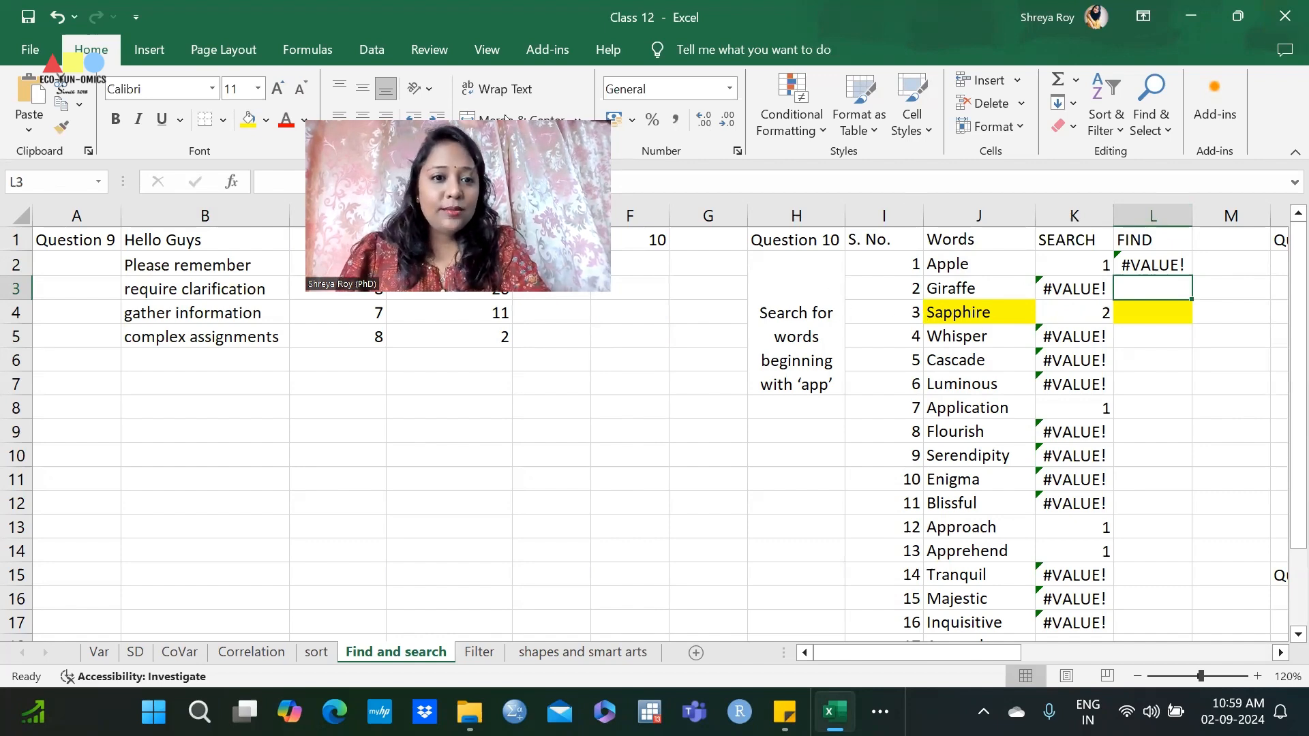
Compare the text argument "app" in the K2 SEARCH formula with that in the L2 FIND formula for Apple
left_click(1056, 263)
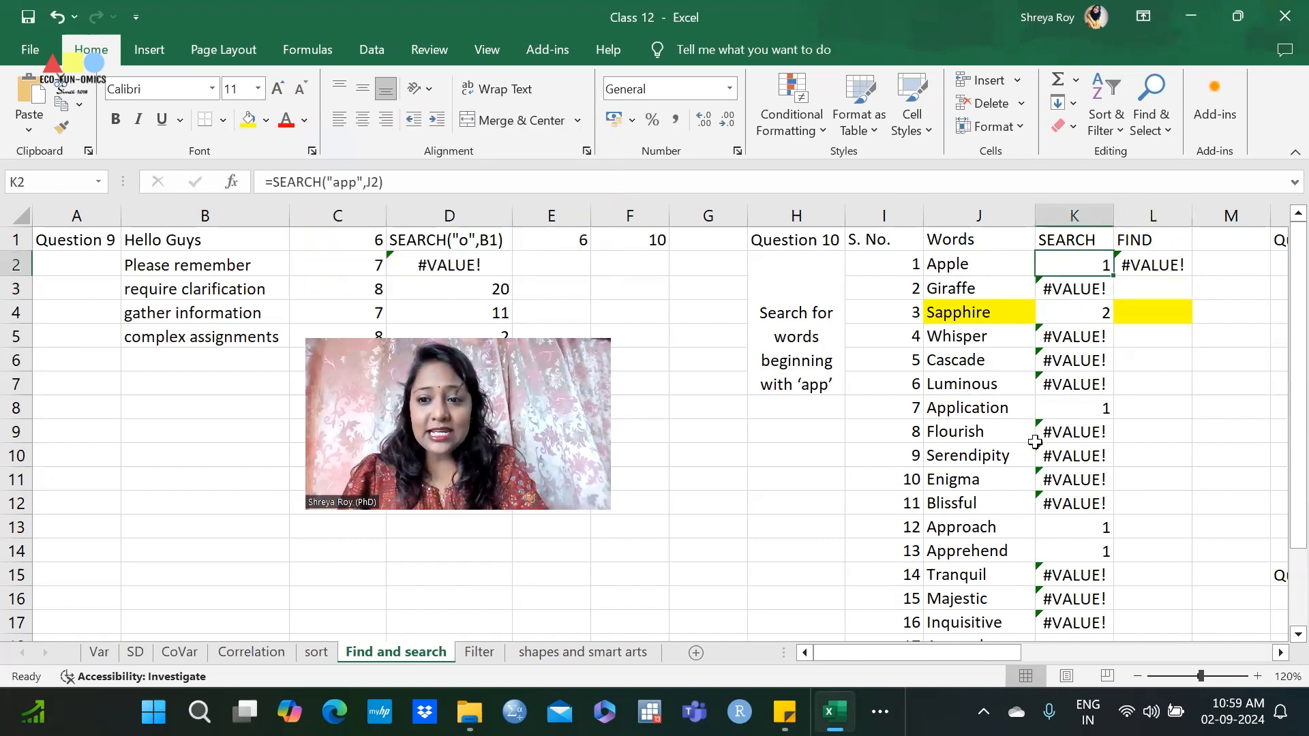
left_click(333, 182)
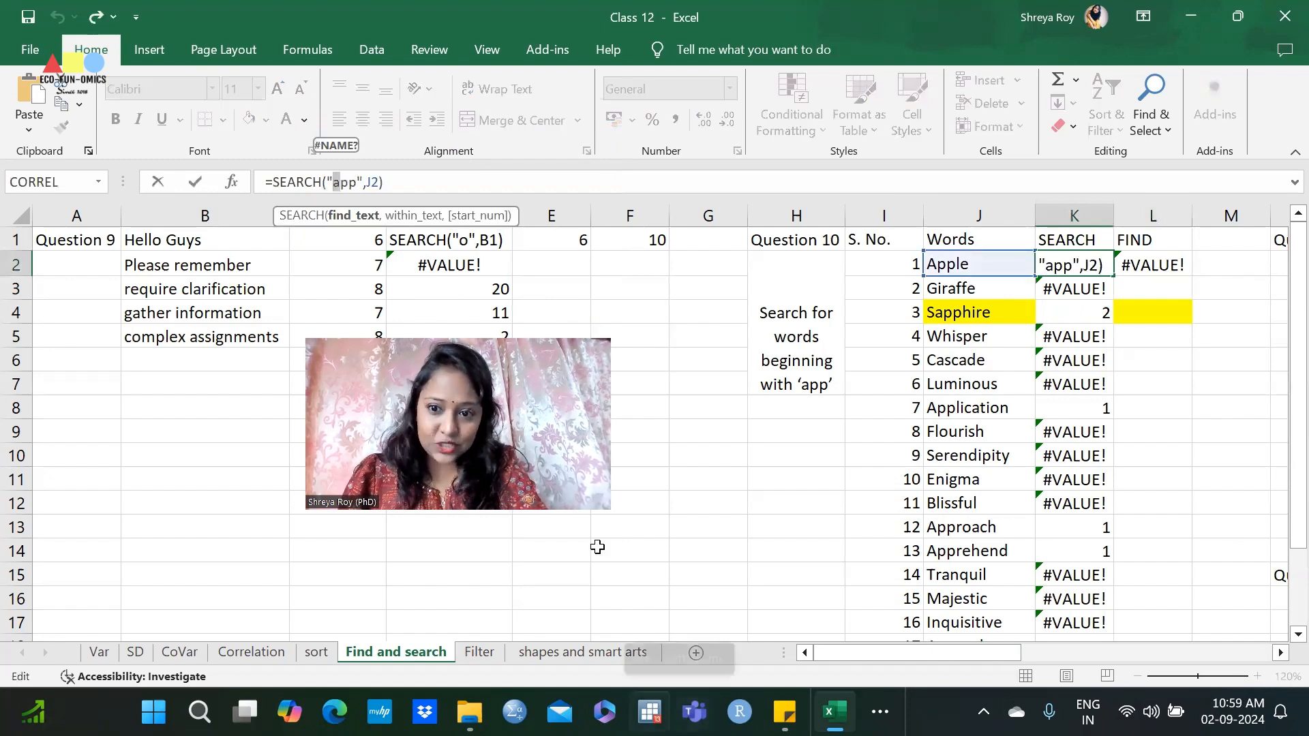
left_click(1157, 266)
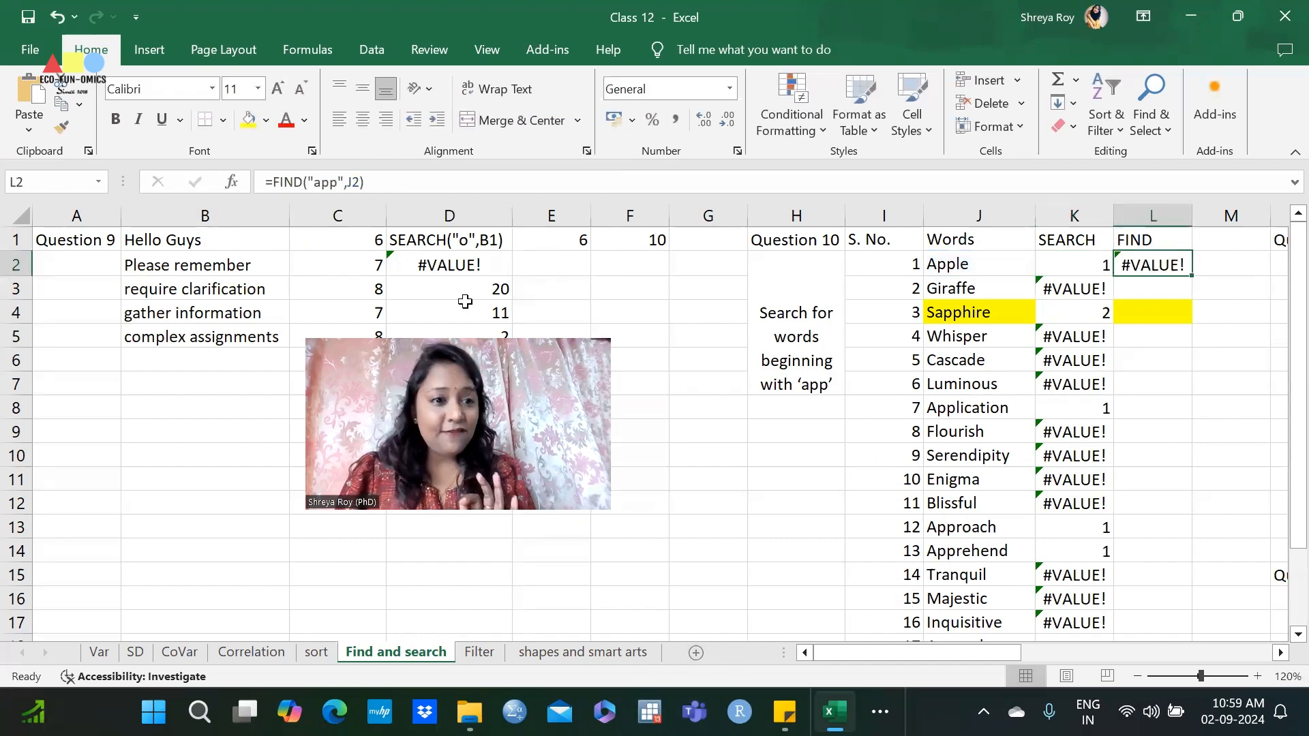
left_click(314, 182)
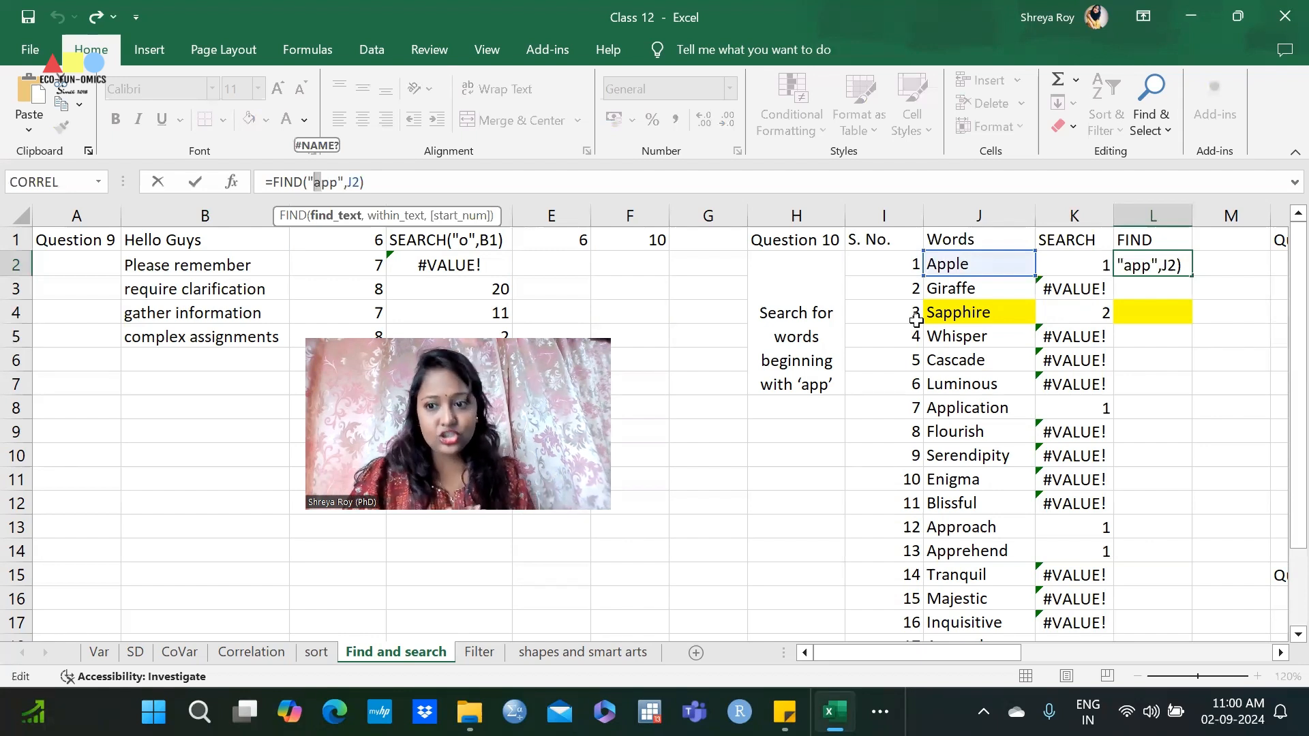
left_click(1185, 265)
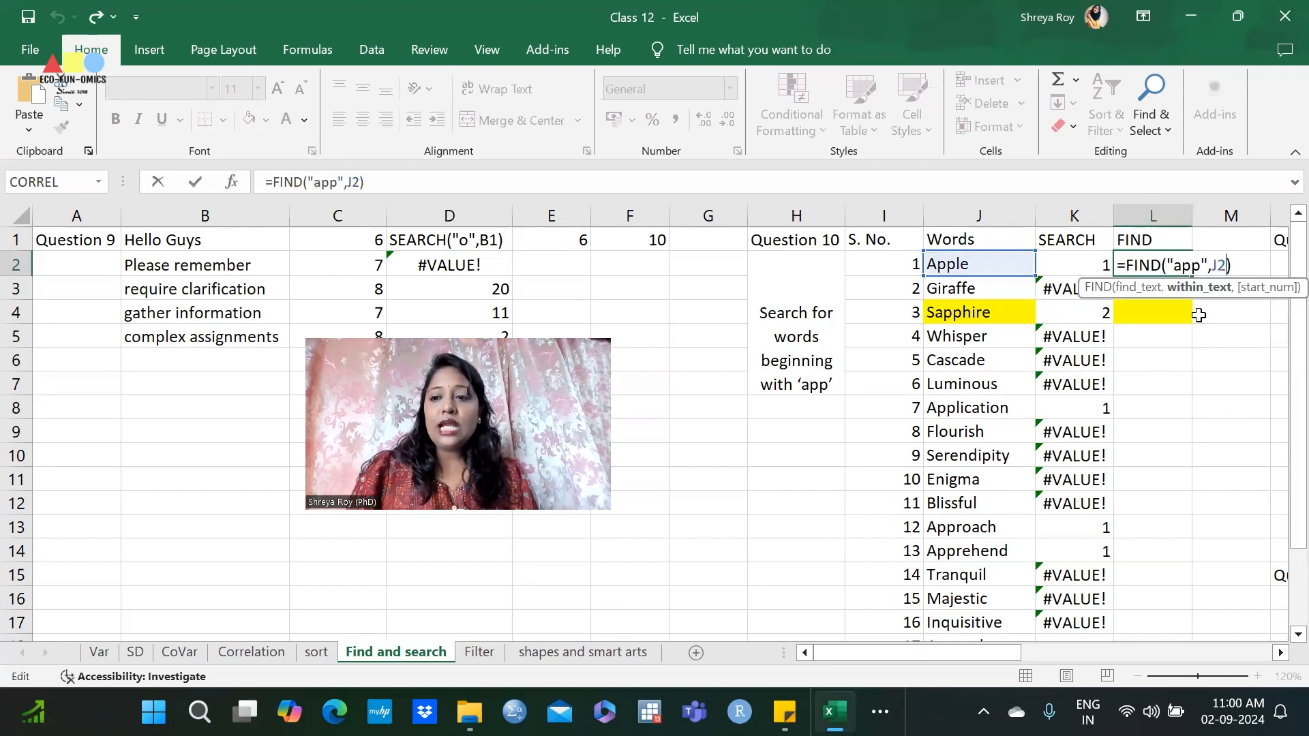
Fill the L2 FIND formula down the whole Question 10 word list
left_click(1148, 529)
left_click(1155, 267)
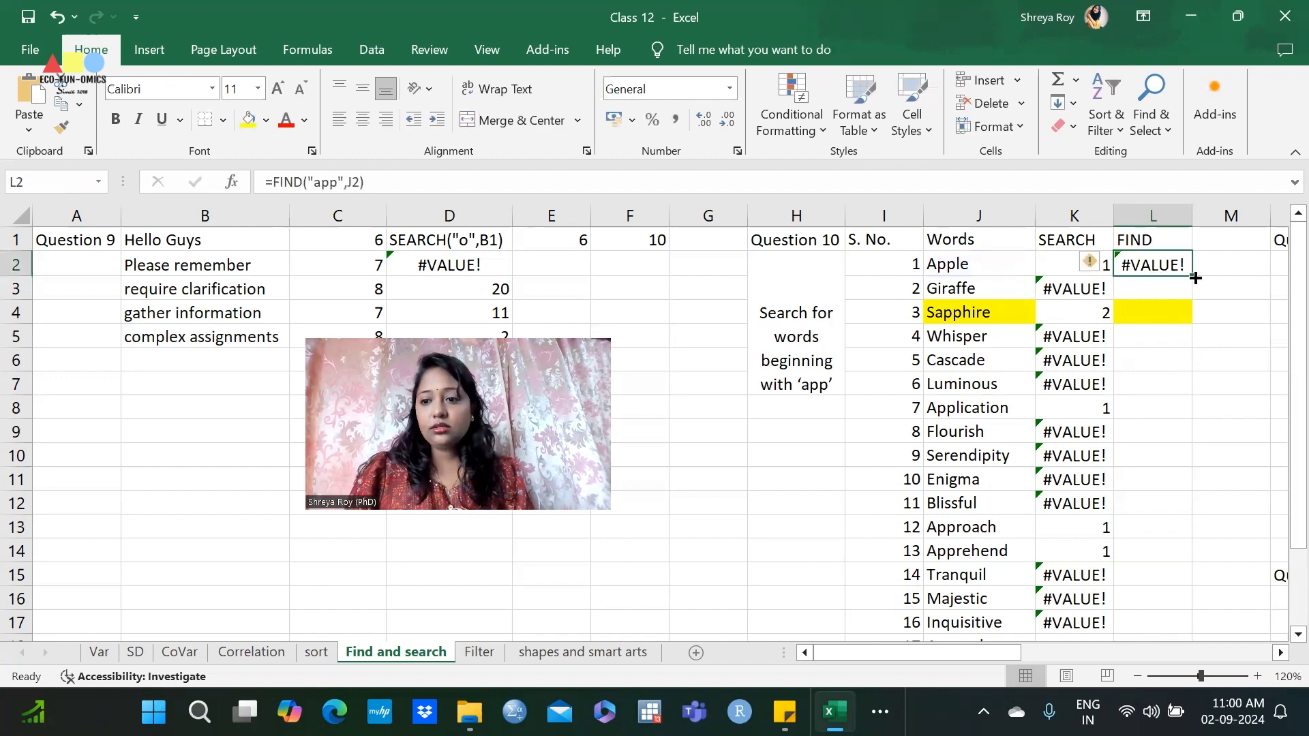
double_click(1192, 276)
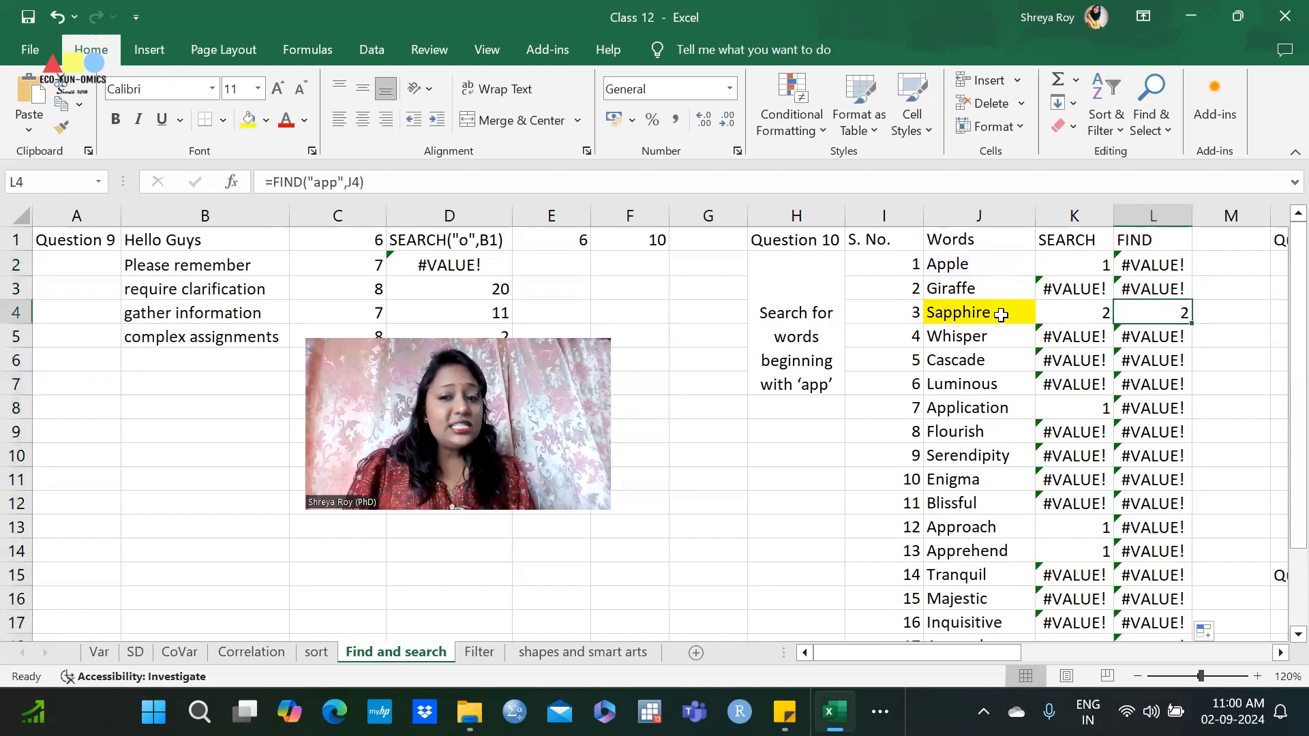
Highlight the Sapphire row J4:L4 and the Apple row J2:L2 in yellow across the word, SEARCH and FIND columns
left_click_drag(994, 313, 1171, 320)
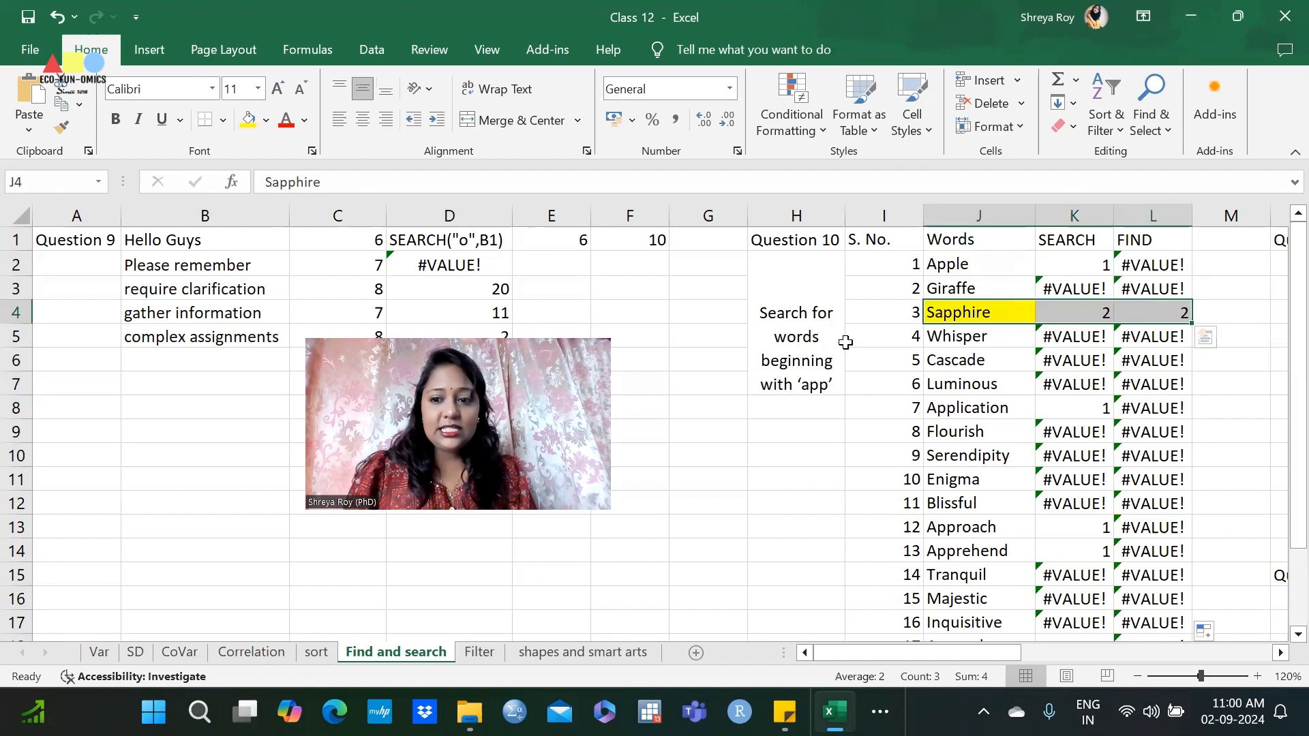
left_click(248, 119)
left_click(950, 287)
left_click_drag(941, 264, 1171, 265)
left_click(248, 119)
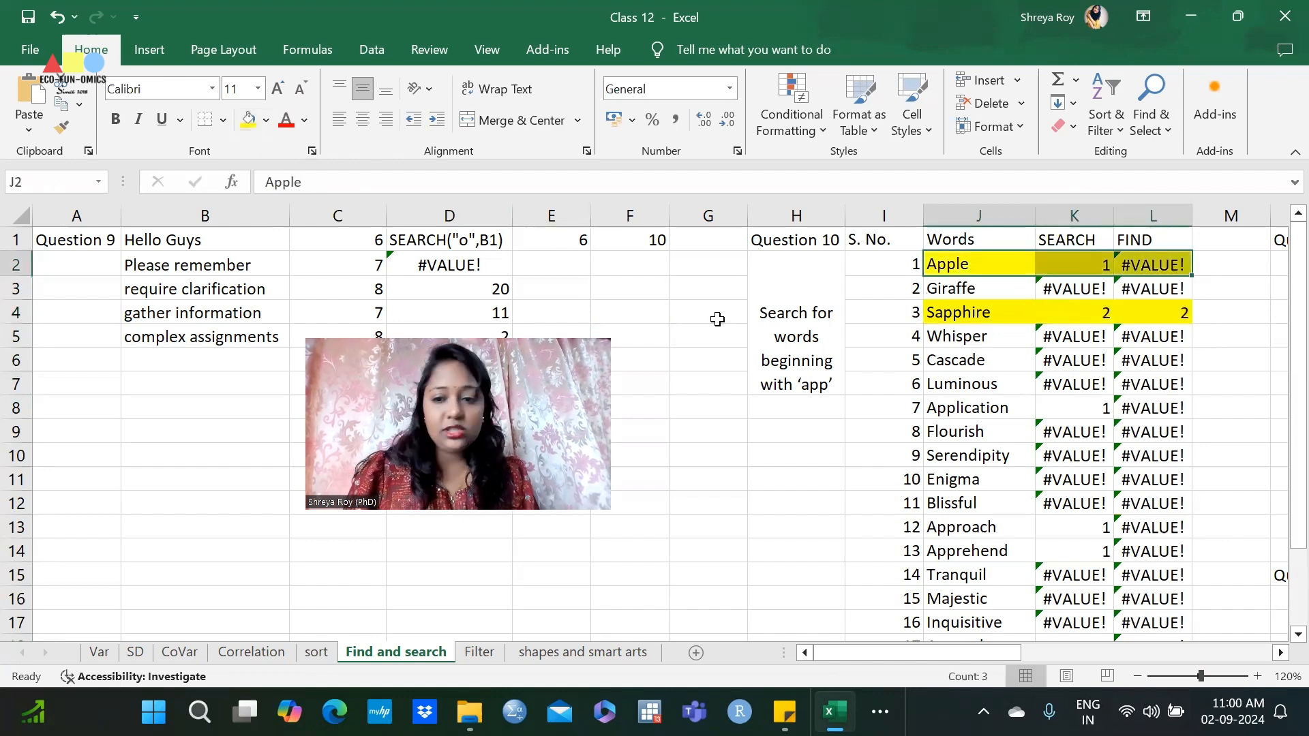
Check the lowercase "a" in the K2 SEARCH formula for Apple against the FIND formula in L2
left_click(1012, 373)
left_click(1058, 262)
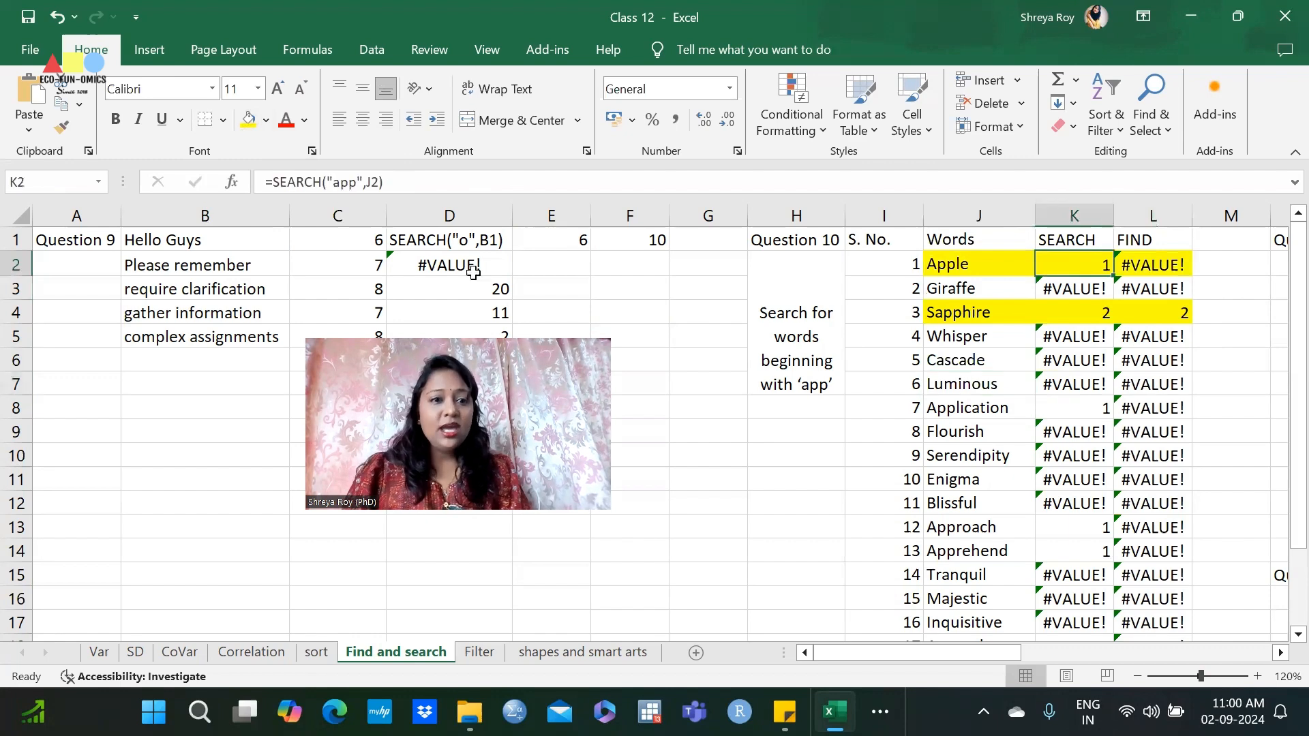
left_click(335, 183)
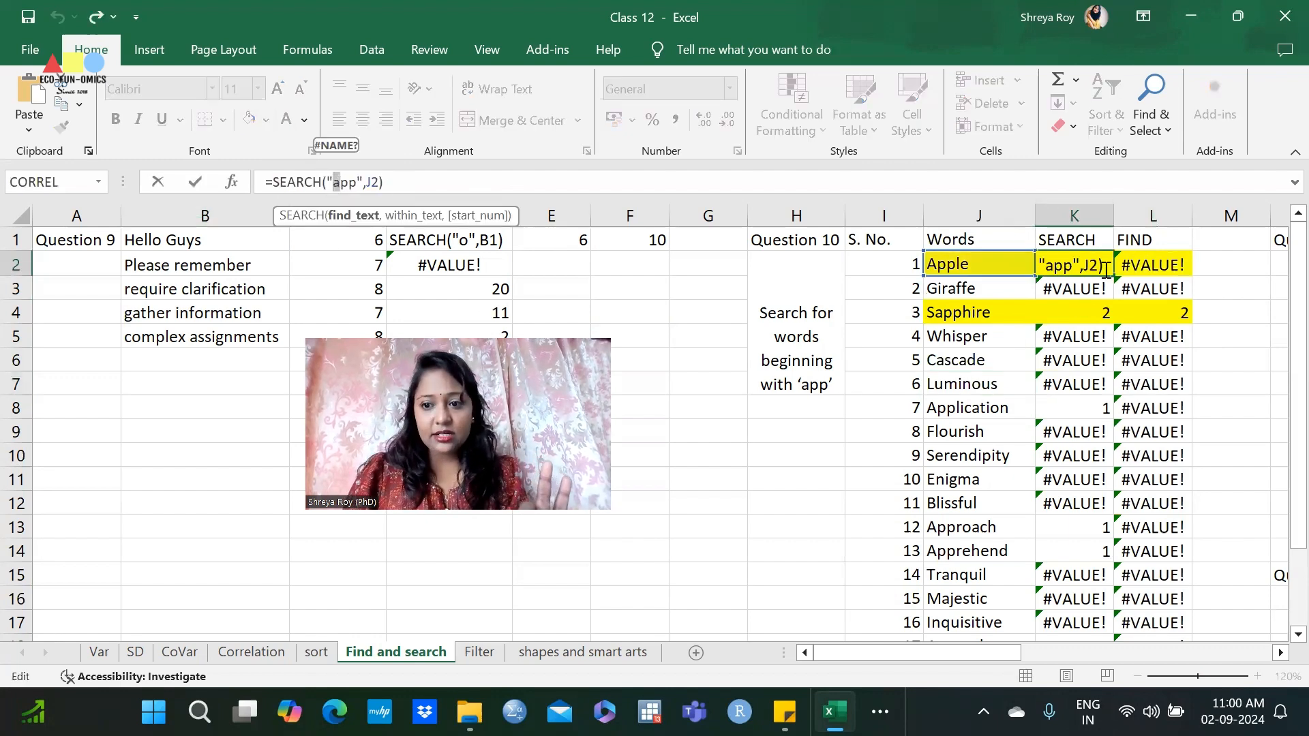
left_click(1137, 273)
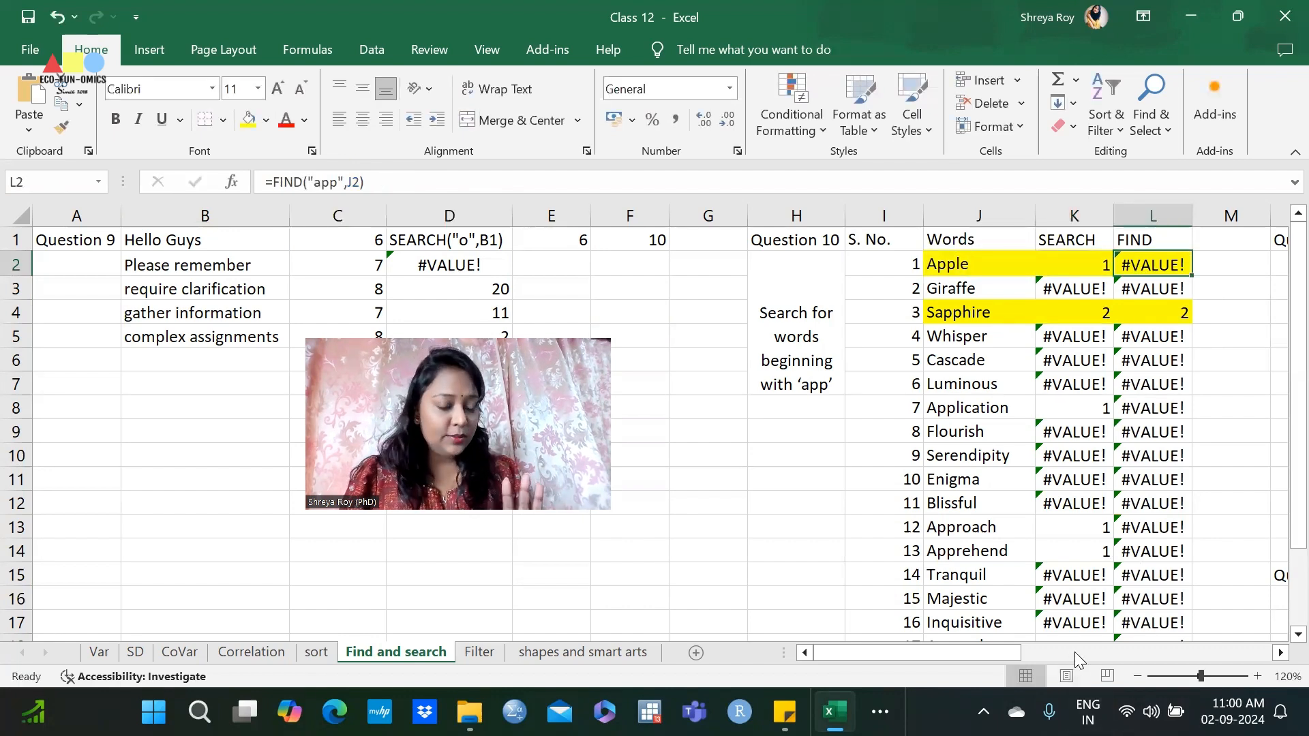
Compare the SEARCH formula in K4 and the FIND formula in L4 with the position of "app" inside Sapphire in J4
left_click(1068, 313)
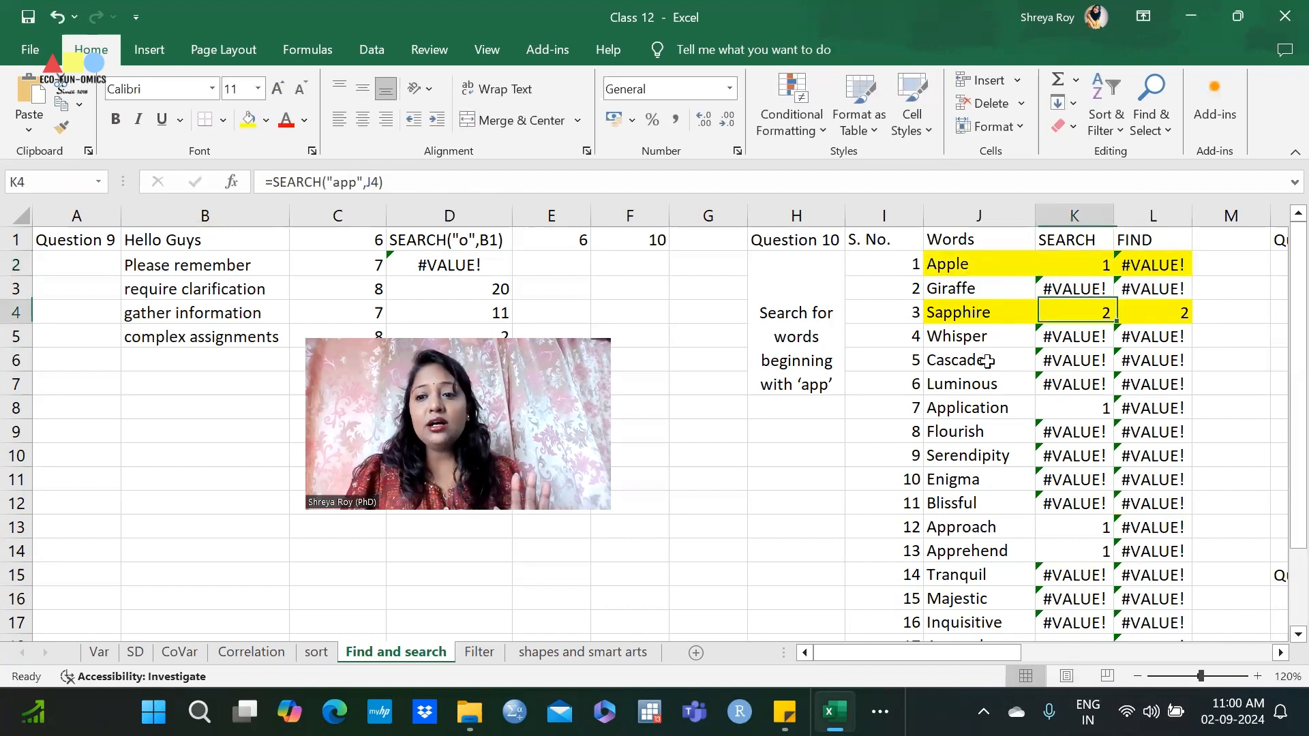
double_click(950, 313)
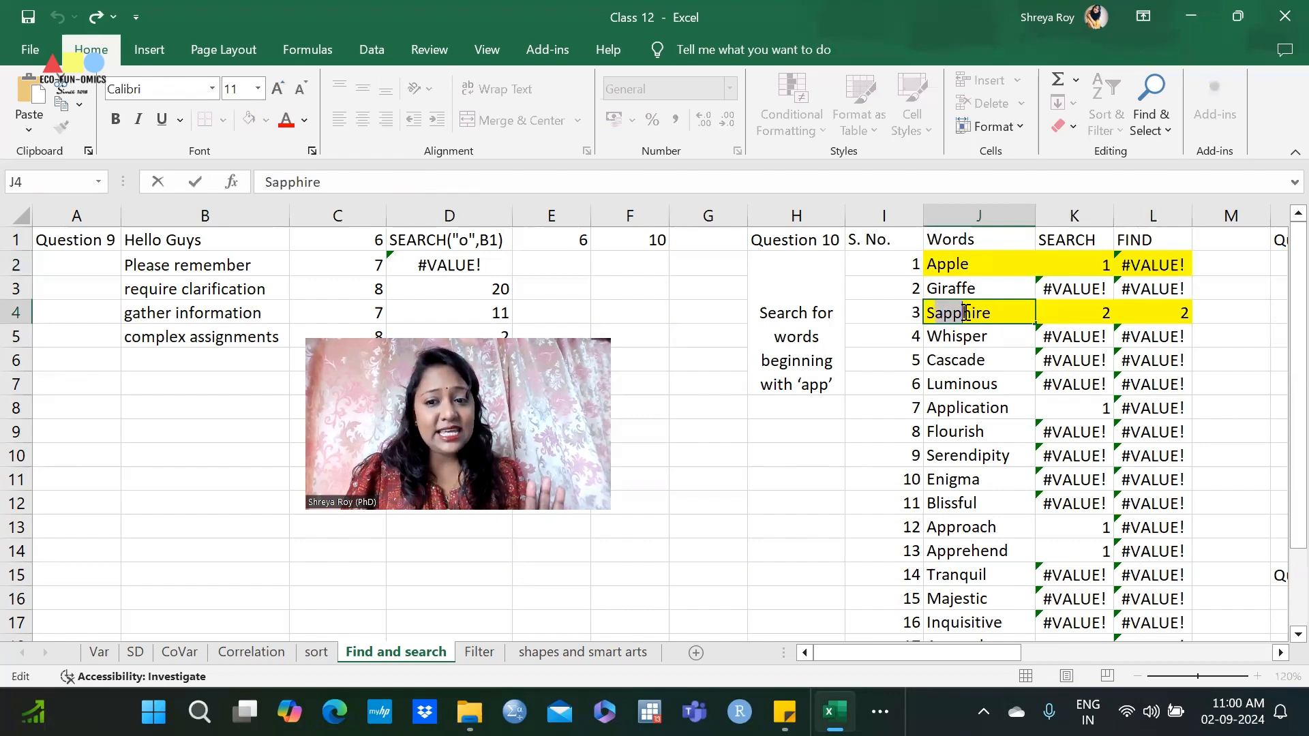
left_click(1069, 312)
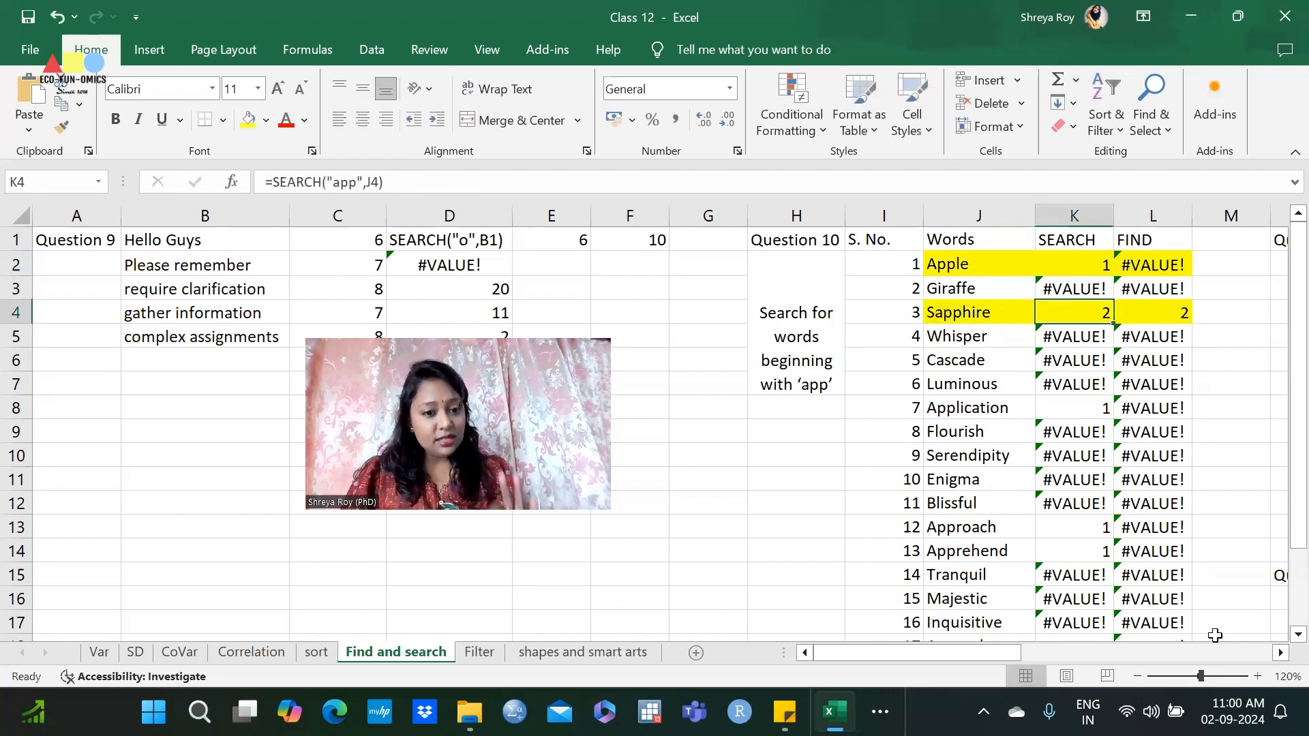
left_click(334, 182)
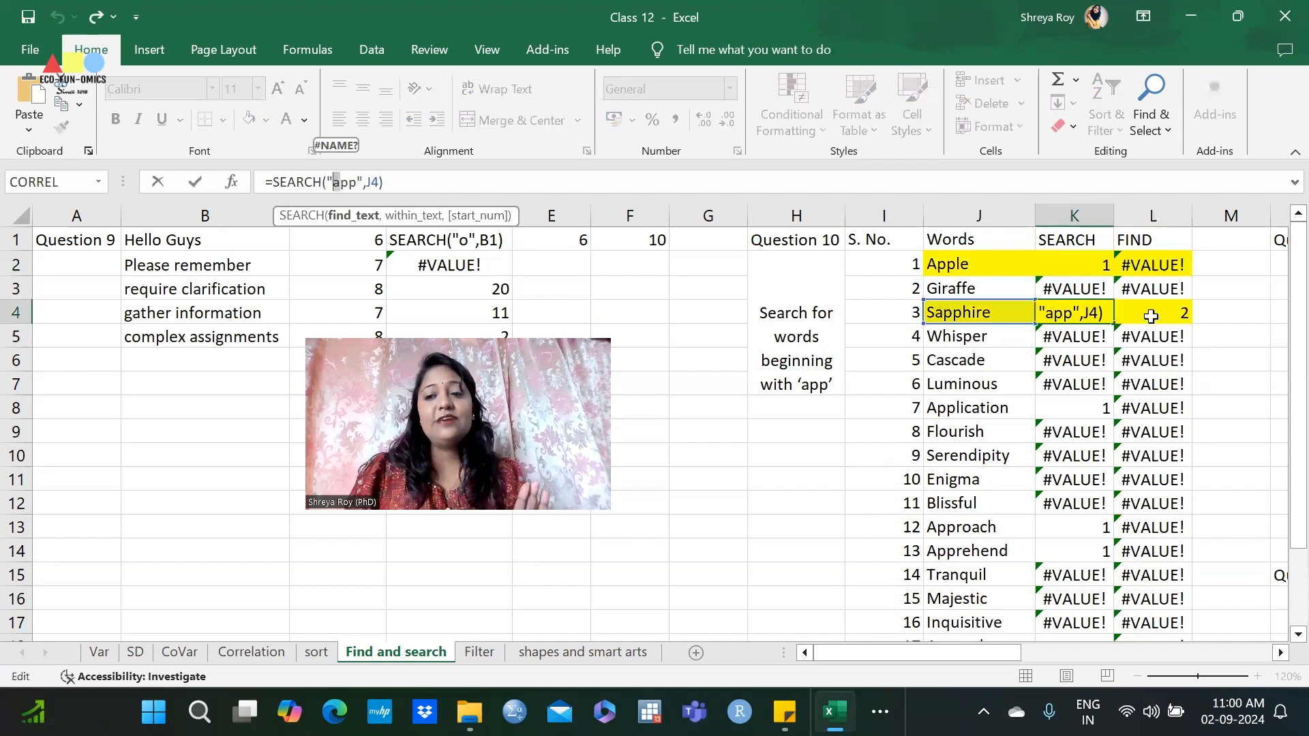
left_click(1151, 315)
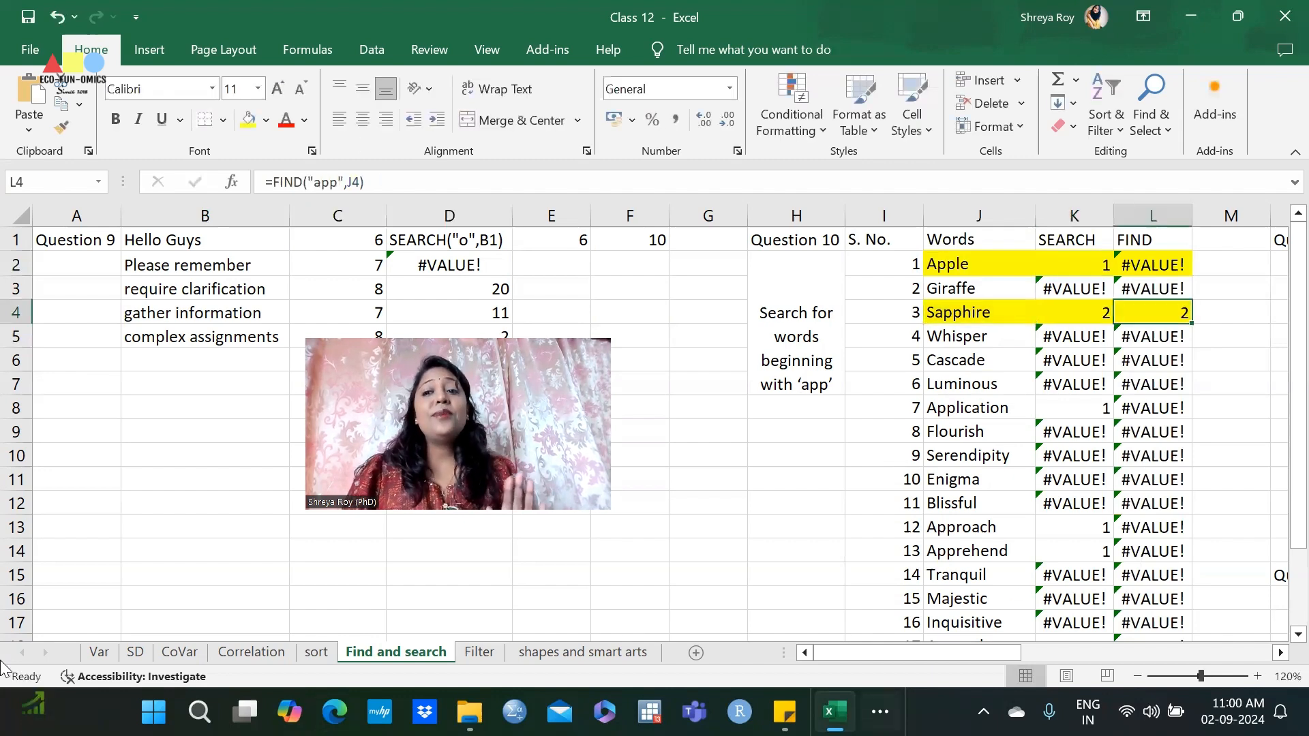
left_click(322, 181)
left_click_drag(315, 182, 339, 182)
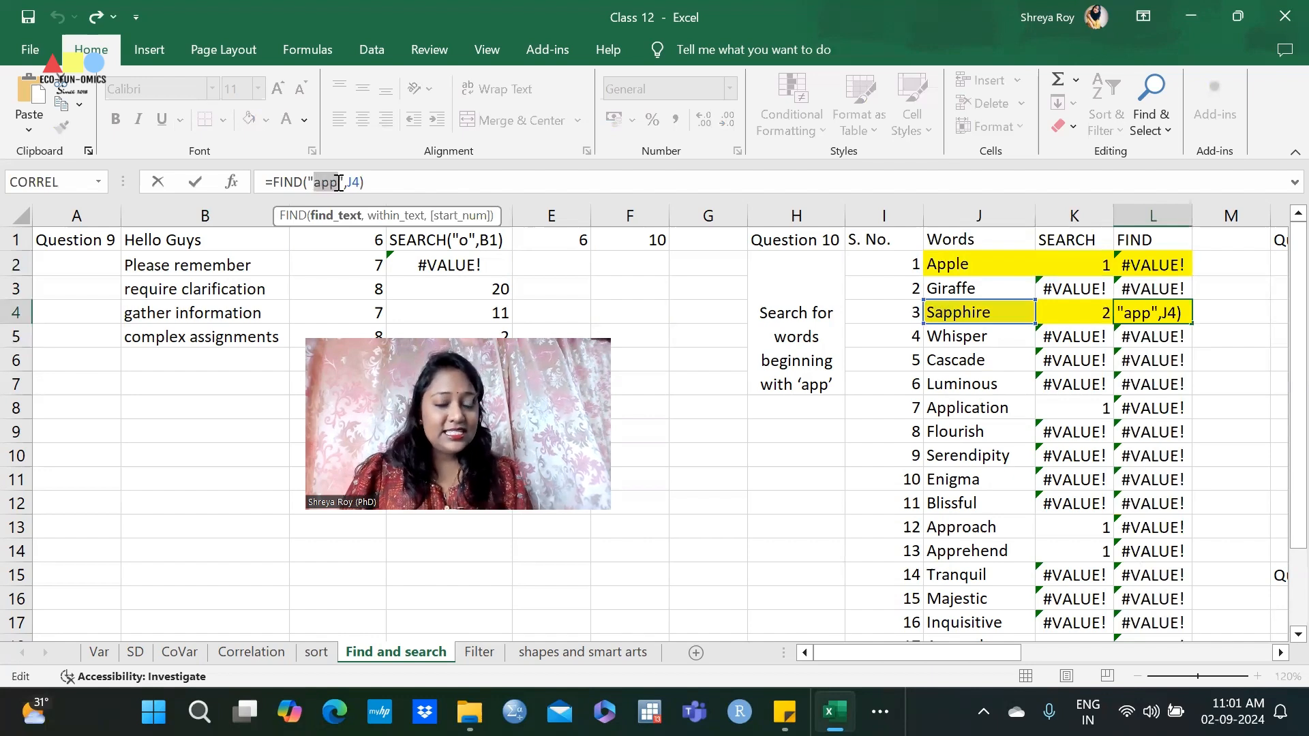
left_click(942, 313)
double_click(941, 313)
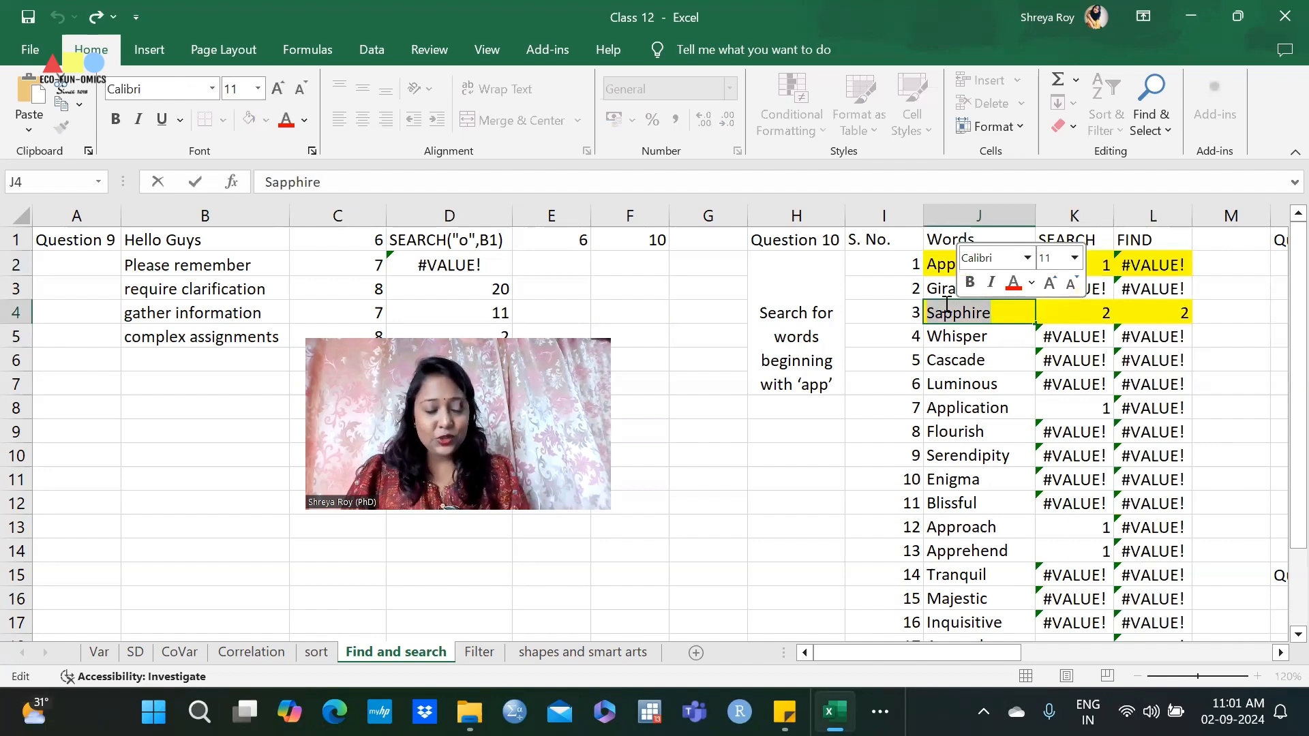
left_click(941, 315)
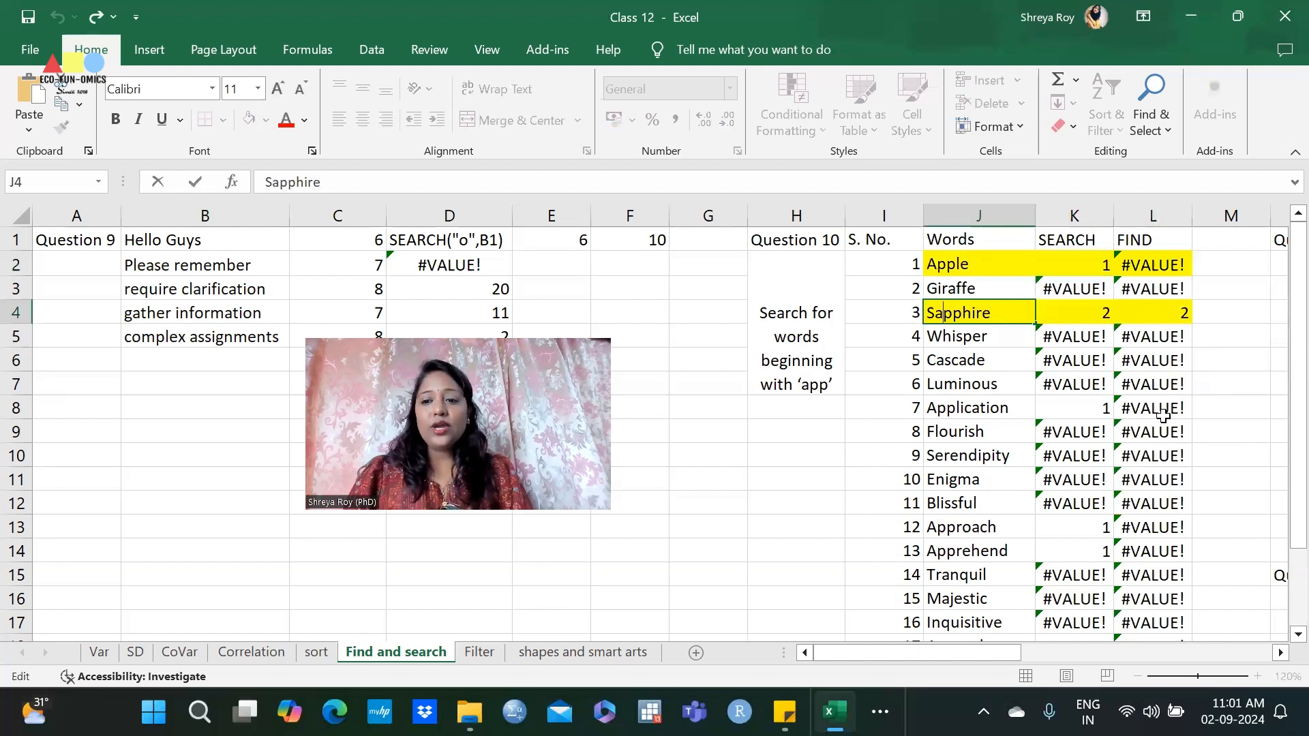
Highlight the Application, Approach and Apprehend rows in columns J to L yellow, and select the letters "App" in Application in J8
left_click_drag(988, 407, 1159, 410)
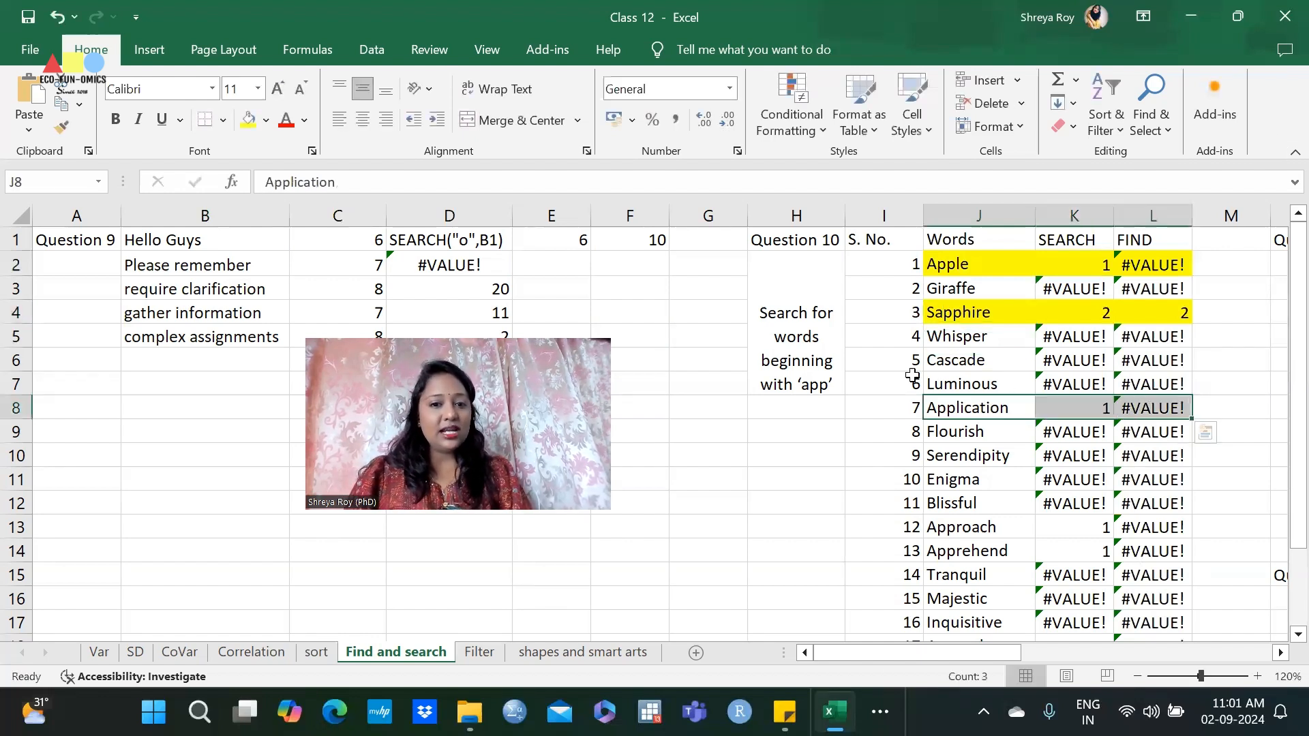
left_click(248, 119)
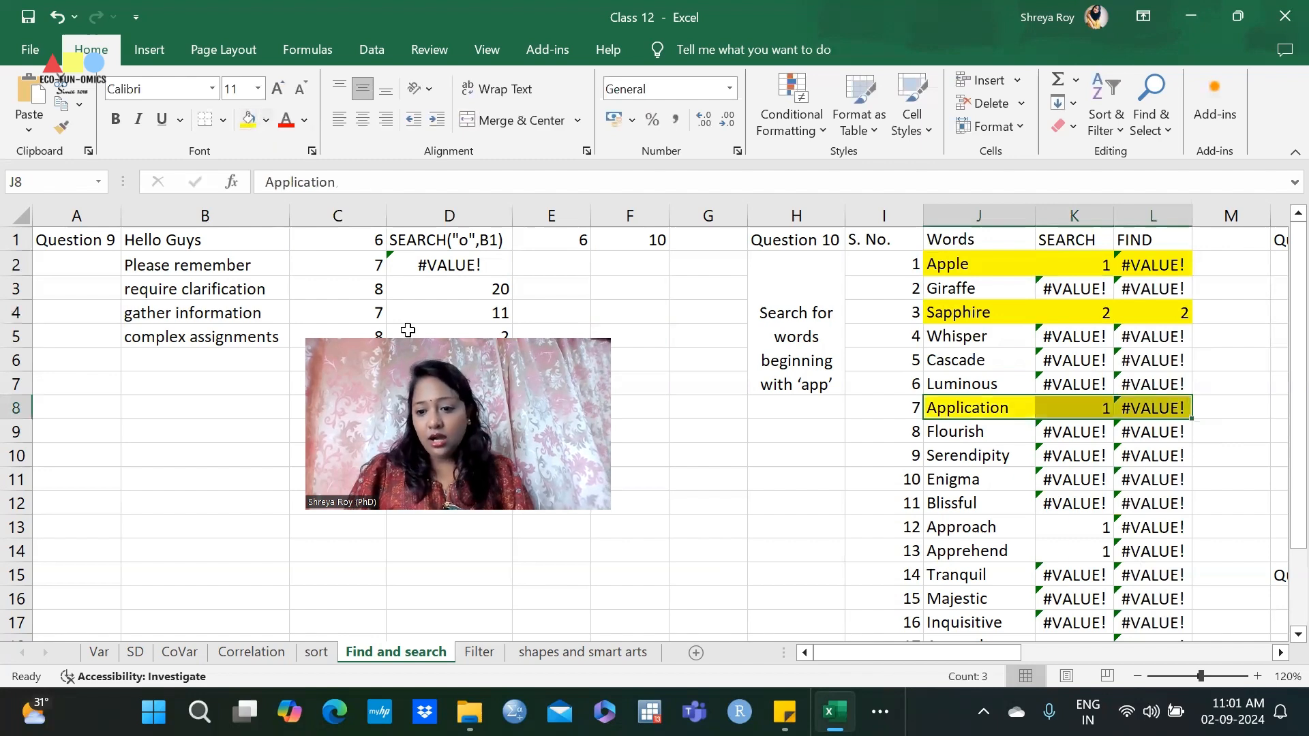
left_click_drag(988, 530, 1154, 551)
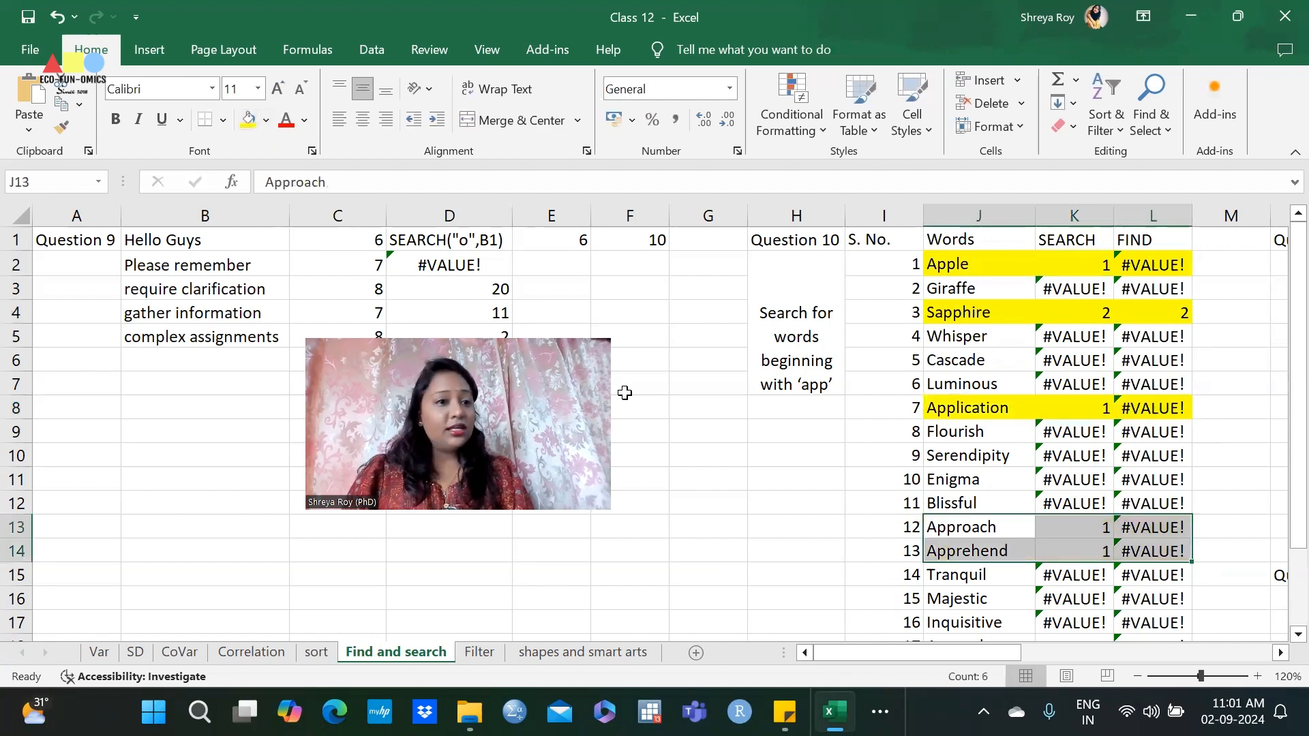
left_click(249, 121)
double_click(938, 409)
left_click_drag(927, 410, 955, 409)
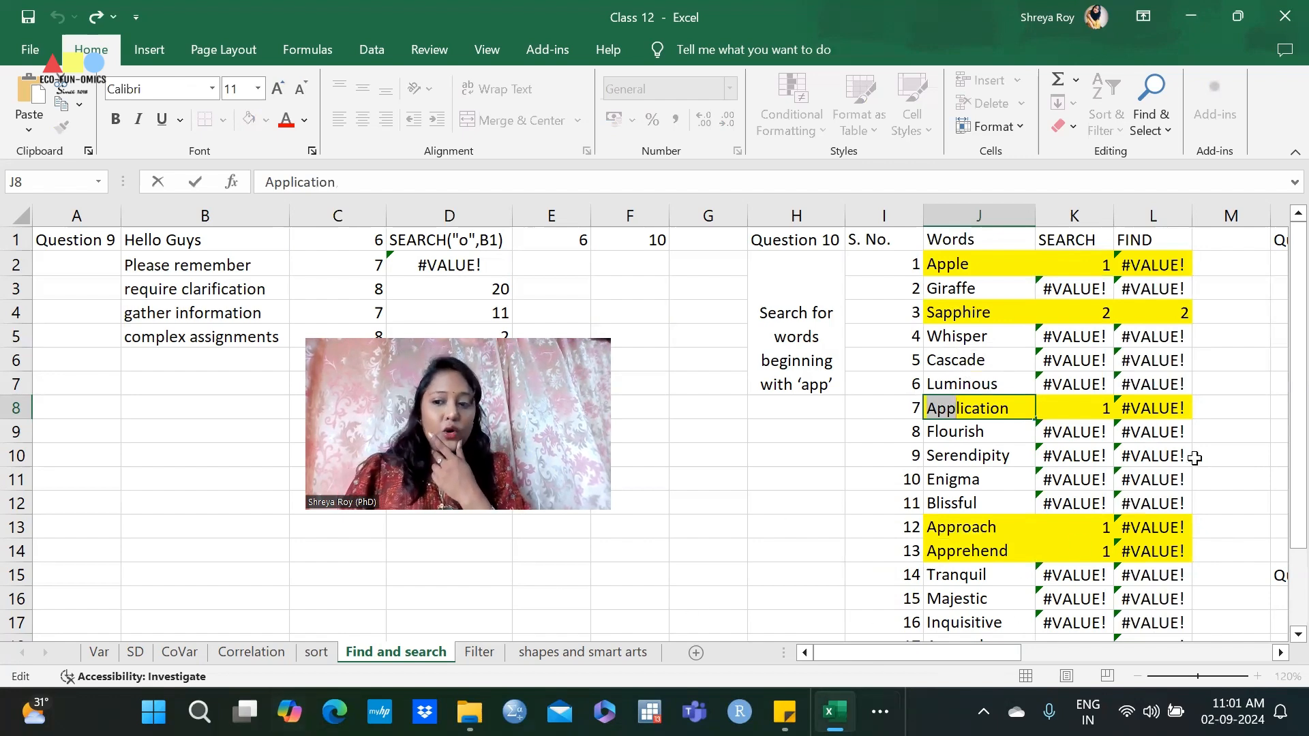
Examine the Question 11 table and the space between the quotation marks in the FIND formula text in P2
left_click_drag(941, 660, 1025, 660)
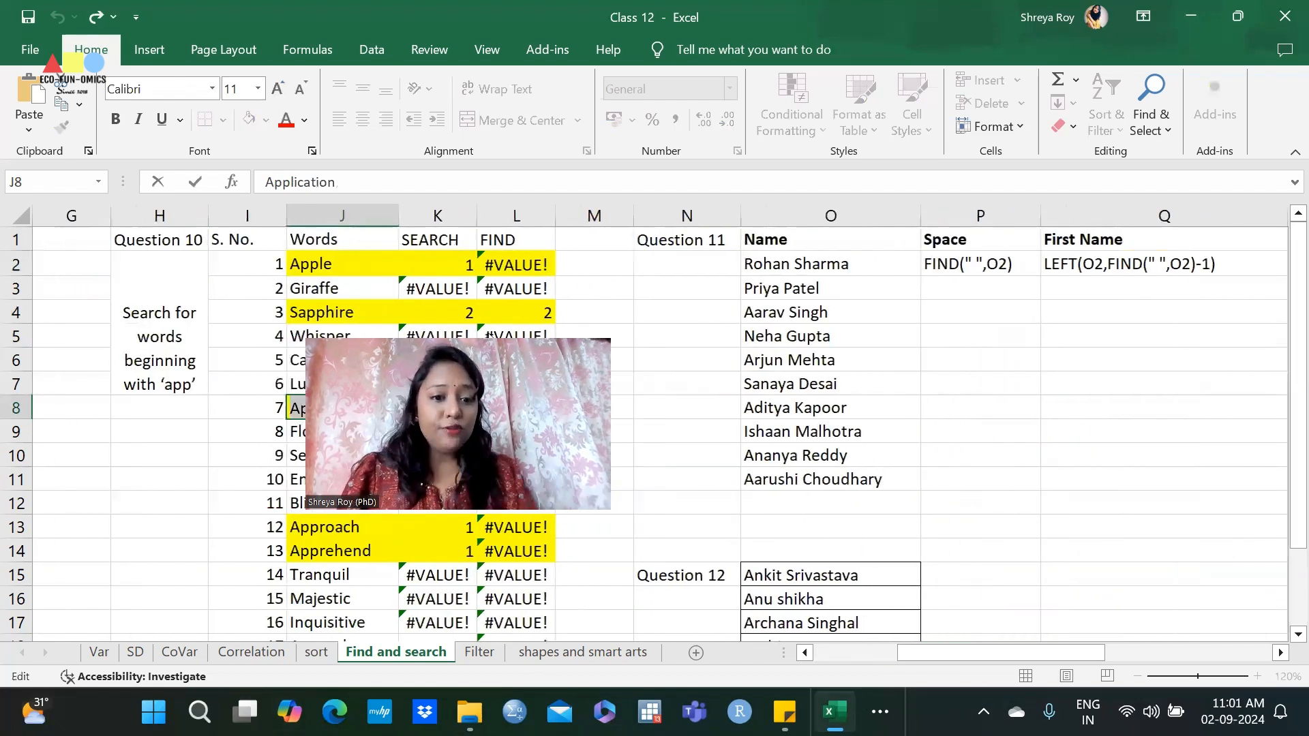
left_click_drag(490, 336, 391, 96)
left_click_drag(1039, 656, 1065, 656)
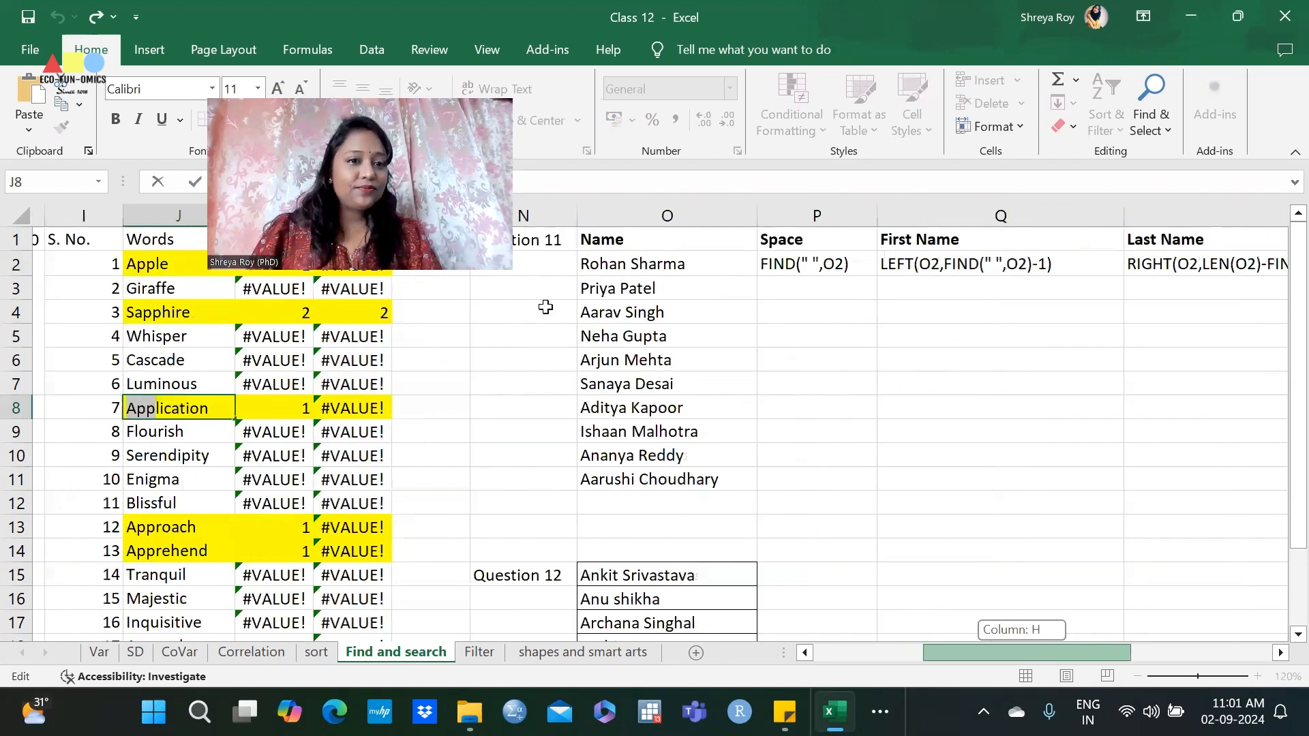
scroll(546, 307, "right", 1)
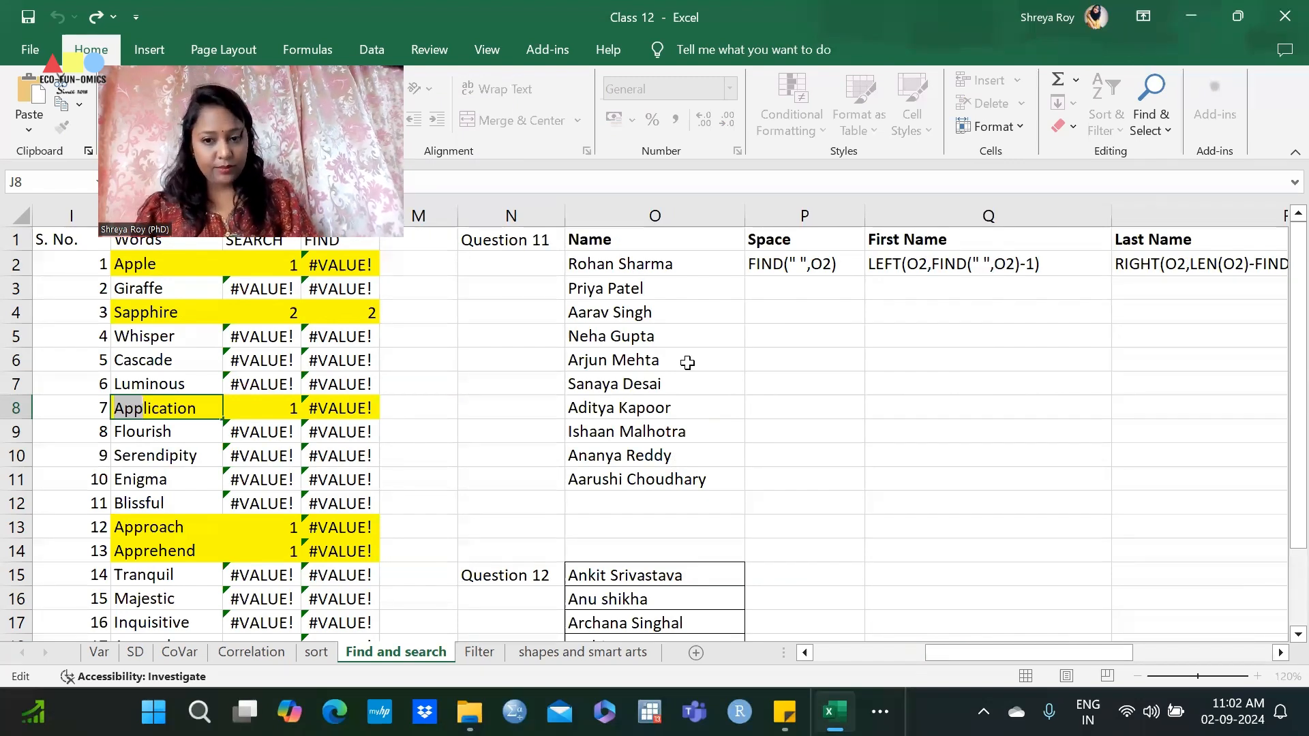
left_click(911, 281)
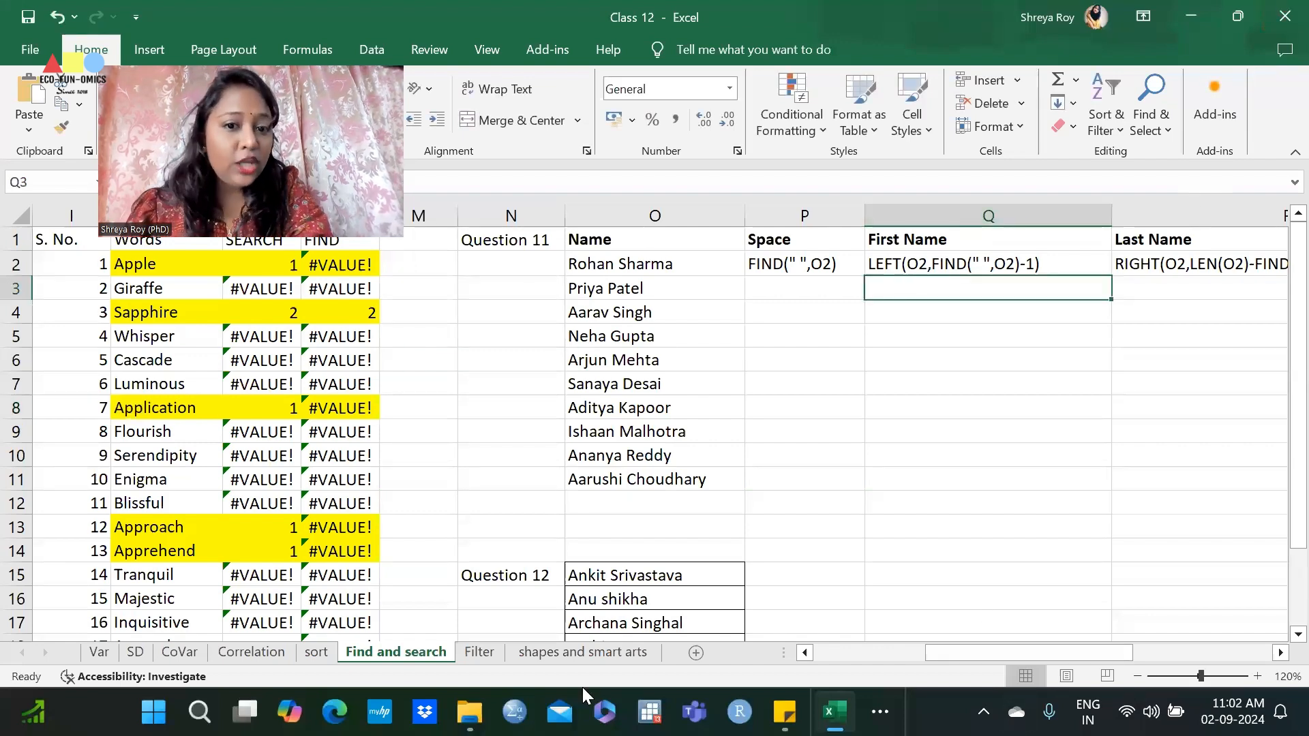
double_click(801, 264)
triple_click(803, 264)
left_click_drag(795, 264, 802, 263)
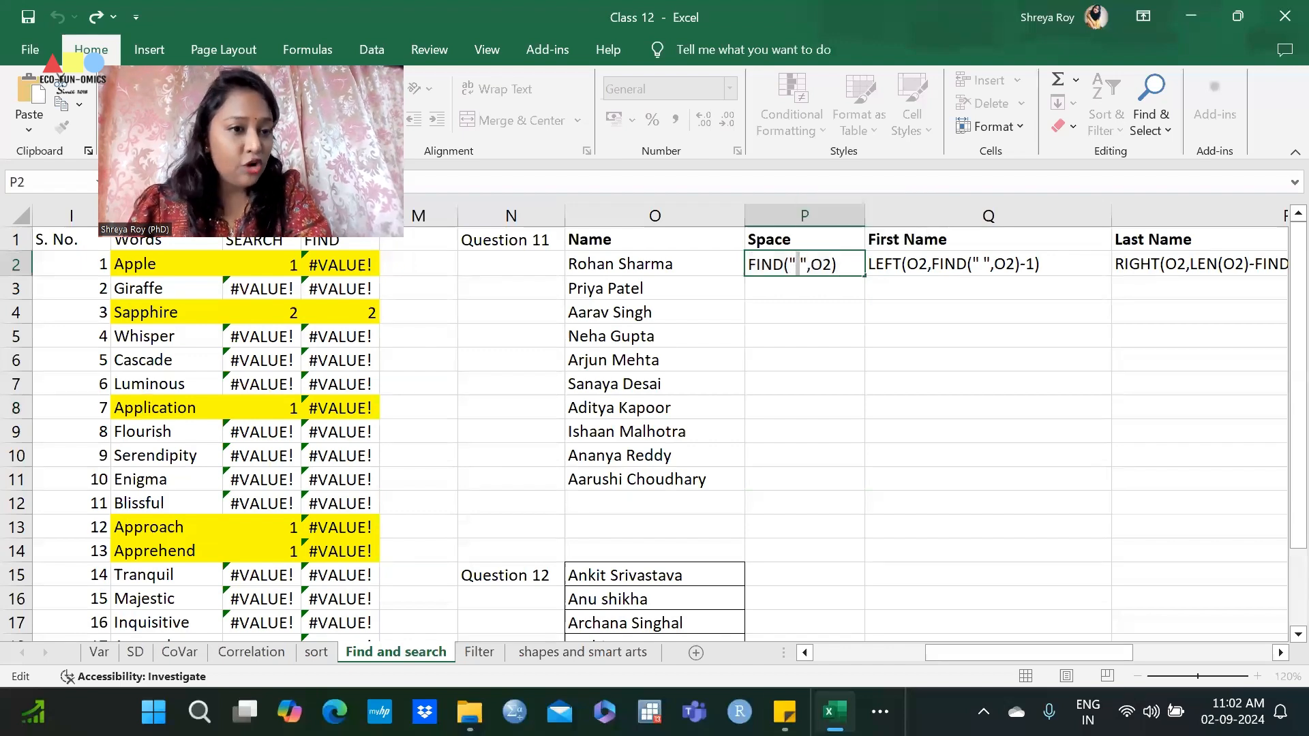
Check where the space separates first name from last name in the full names in O2, O3 and O4
left_click(604, 269)
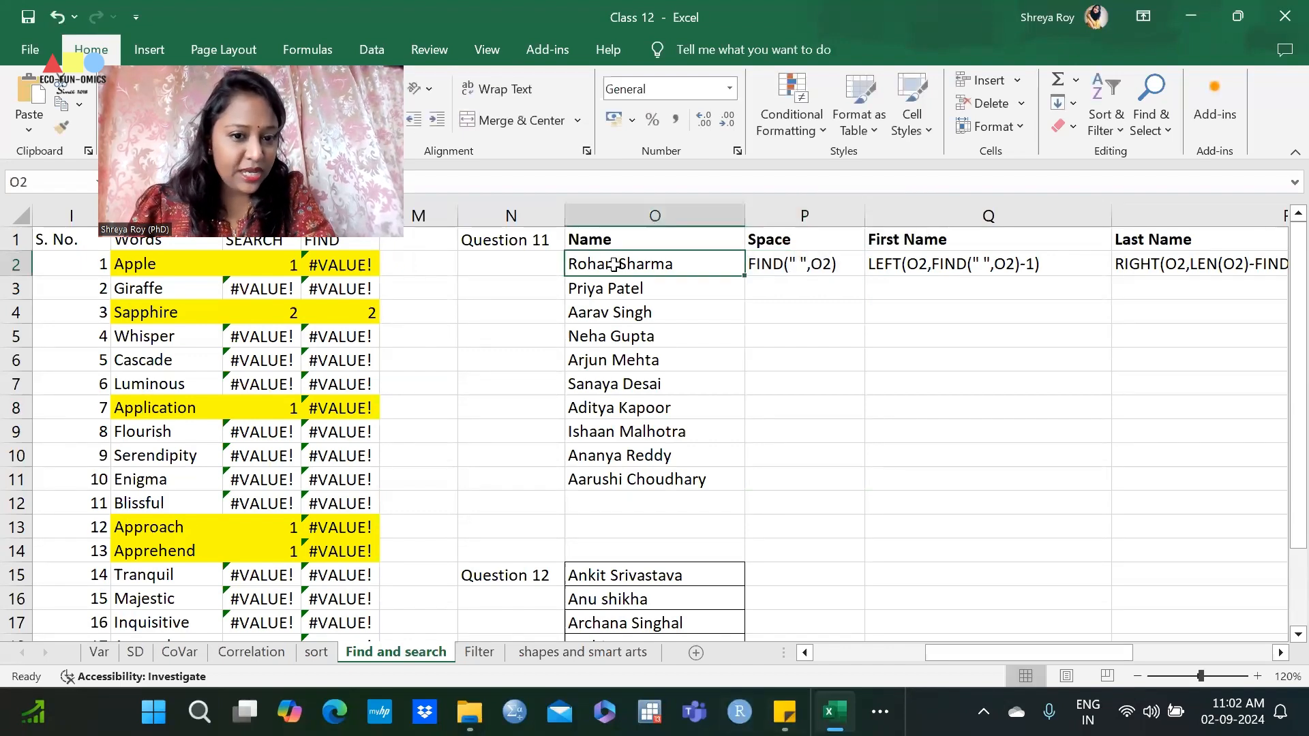
double_click(605, 288)
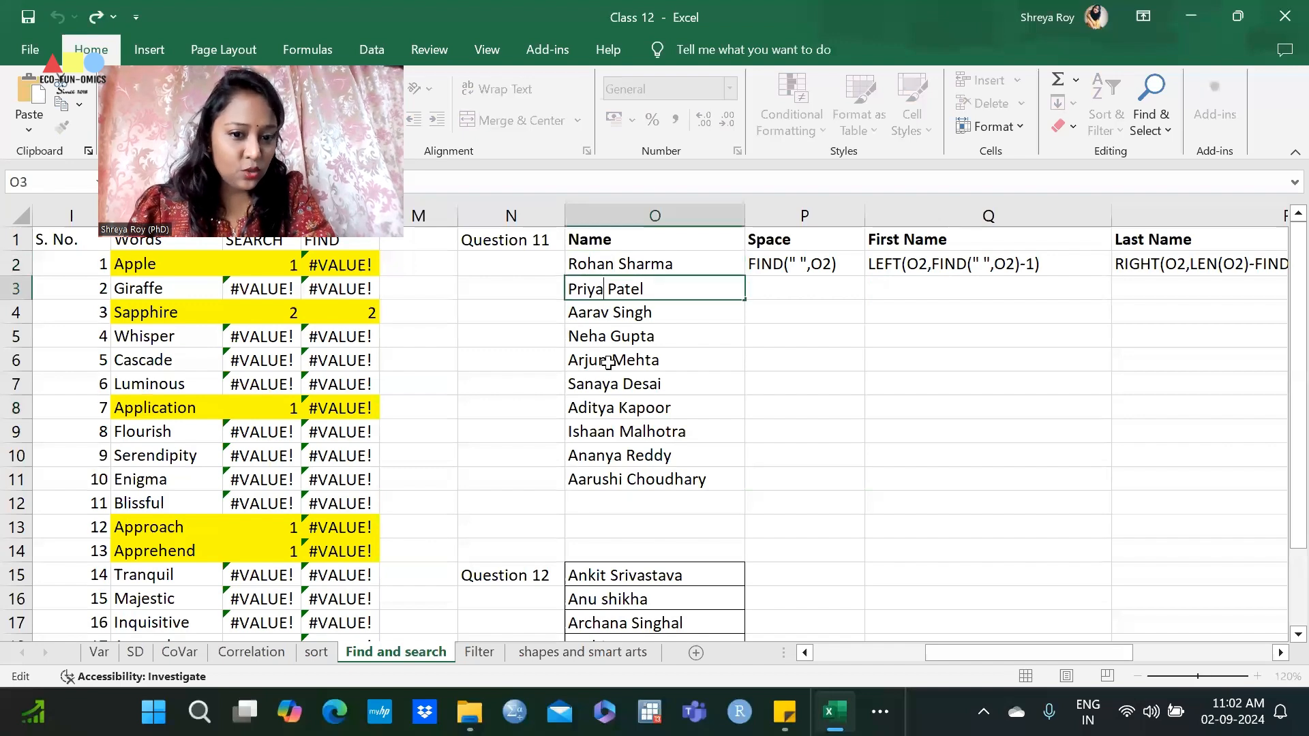
double_click(612, 314)
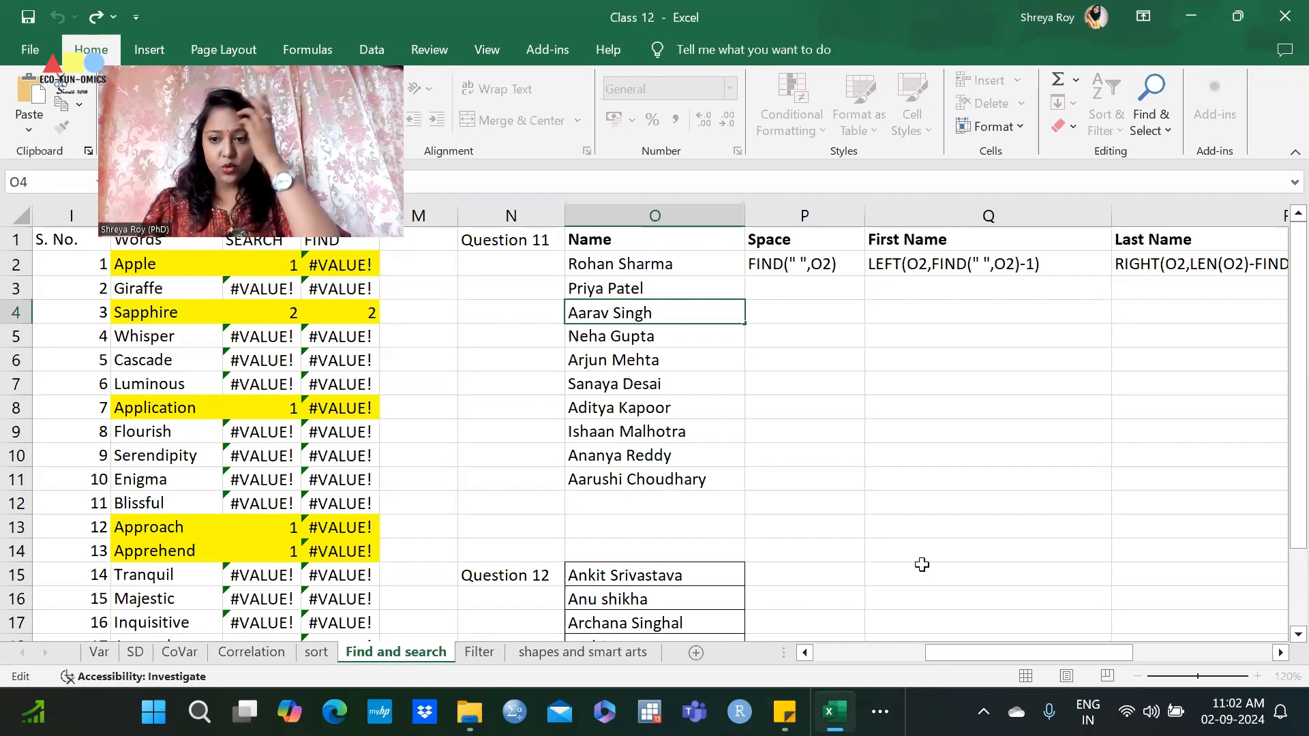
Enter the formula =LEFT(O3,FIND(" ",O3)-1) in Q3 to extract the first name from the full name in O3
double_click(880, 285)
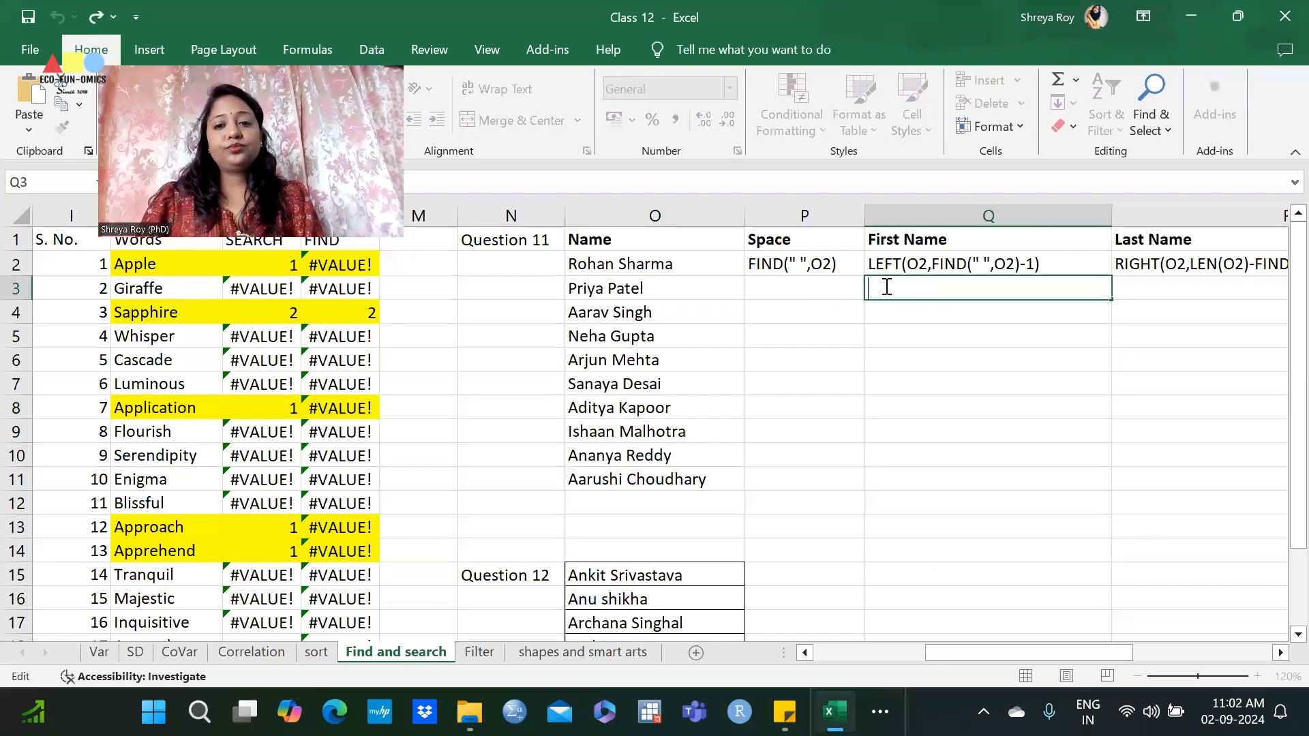
type("=left")
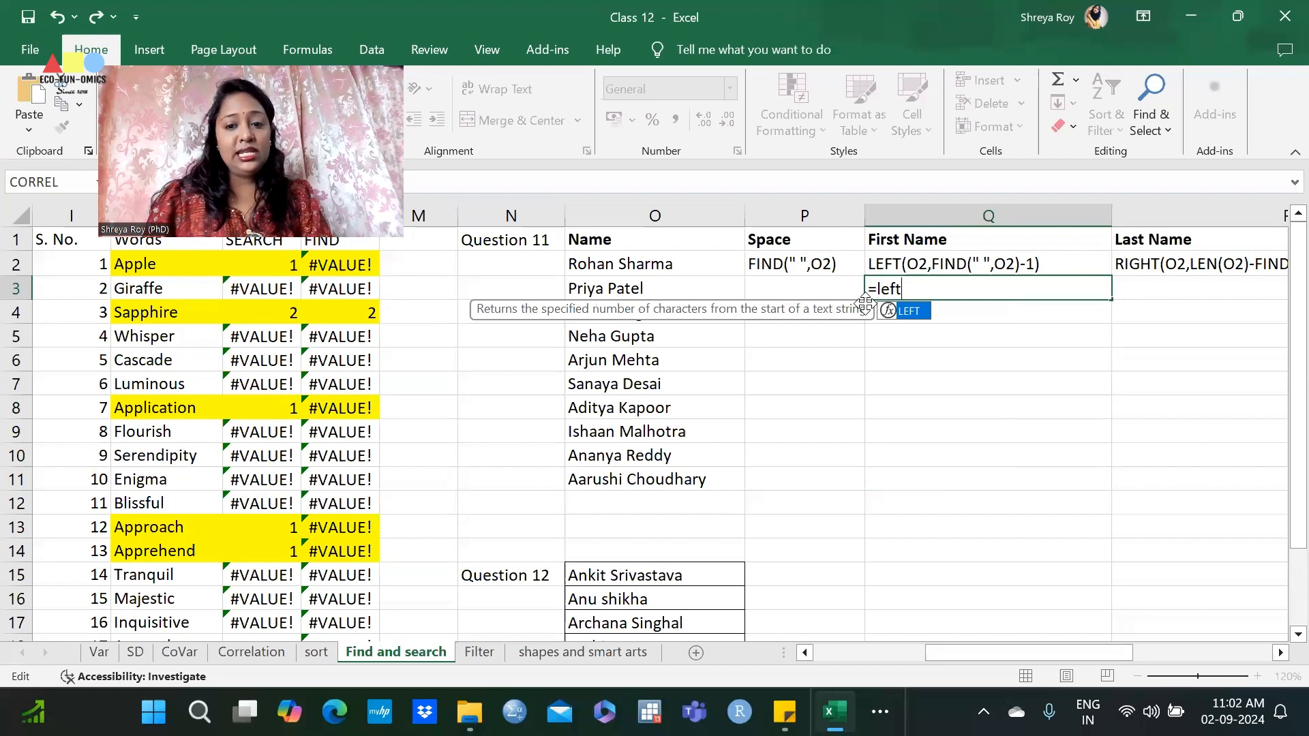
double_click(914, 313)
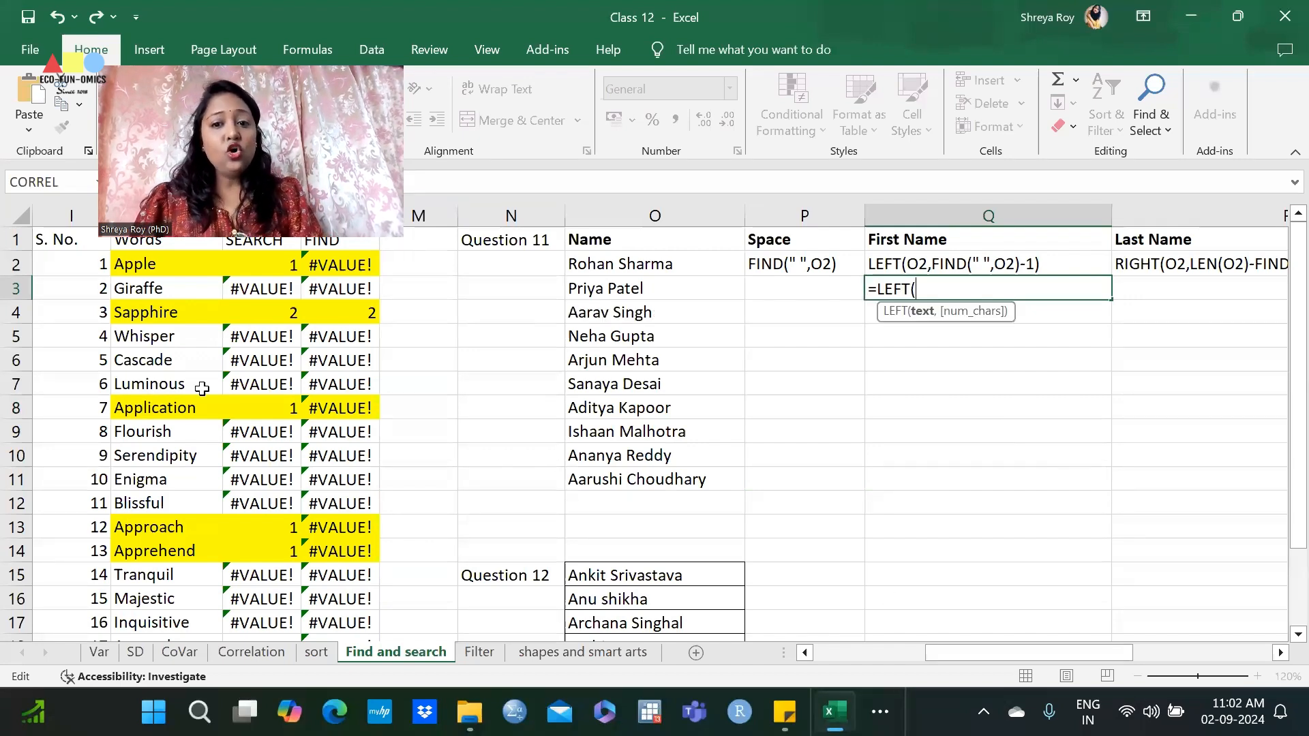
left_click(642, 291)
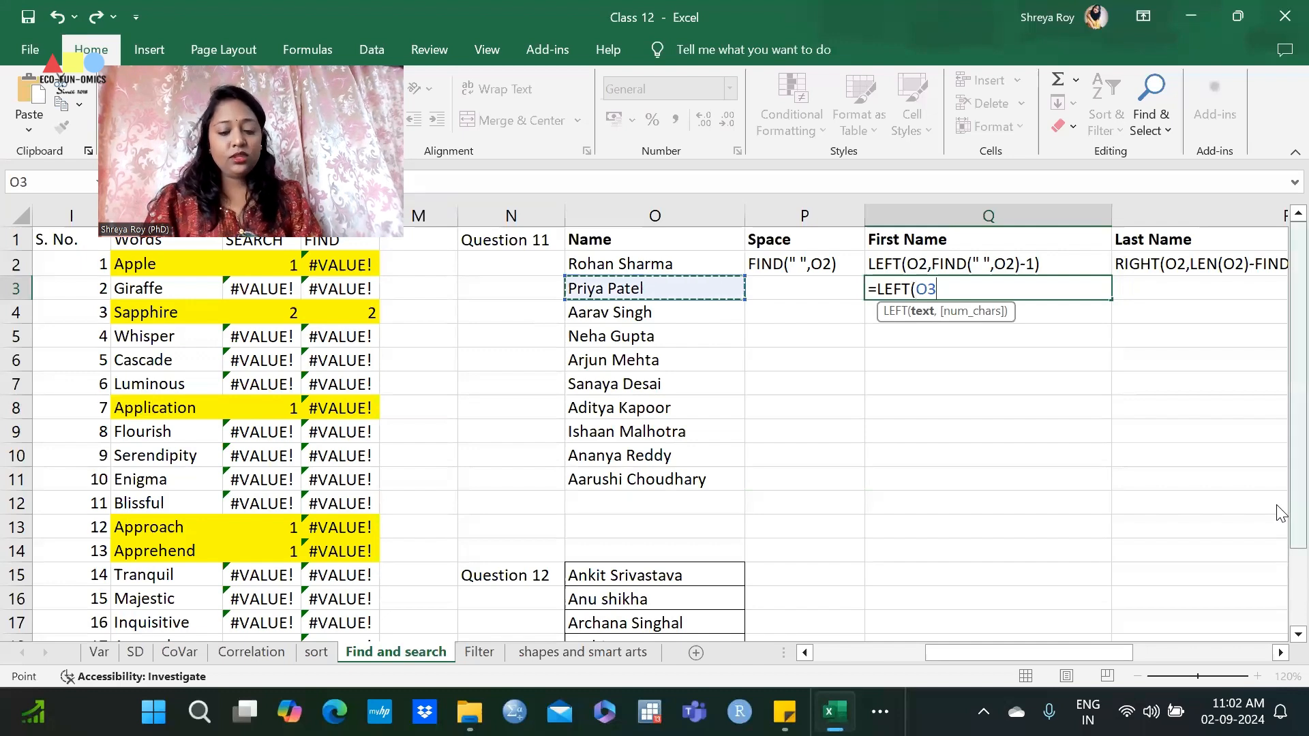
type(",Find")
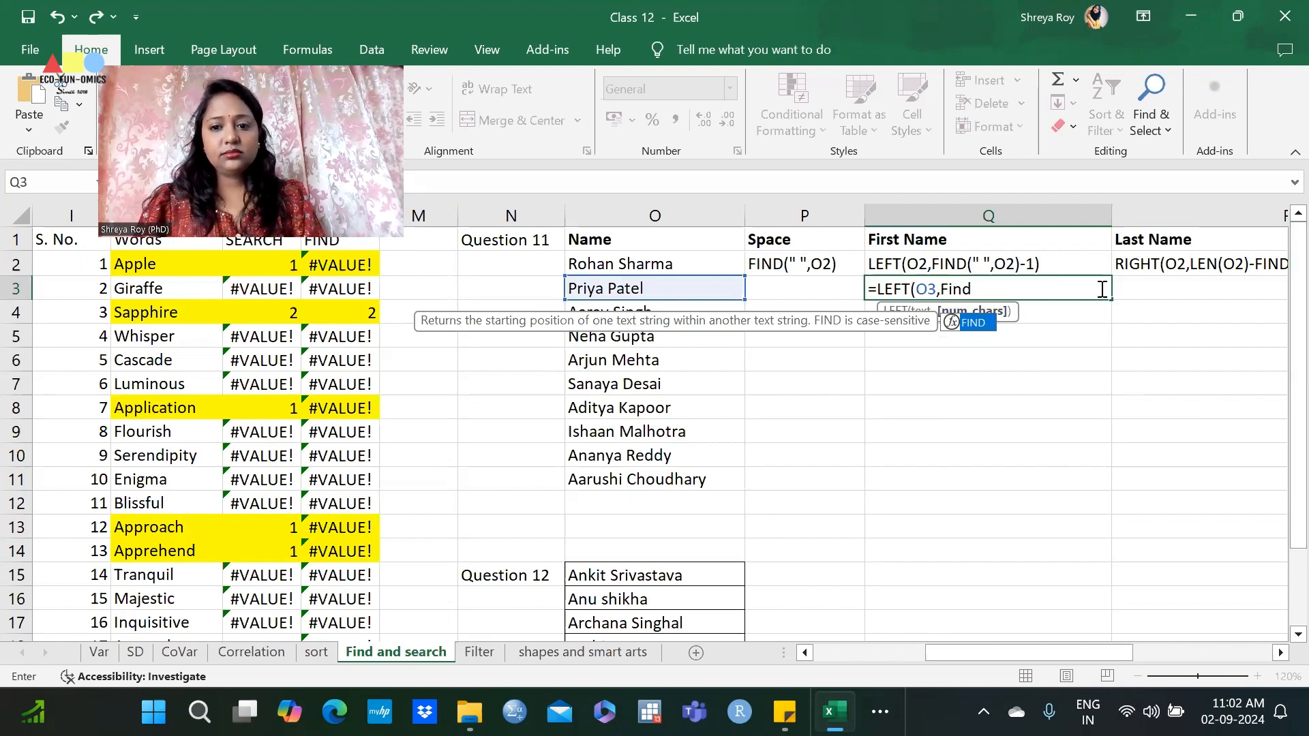
double_click(973, 324)
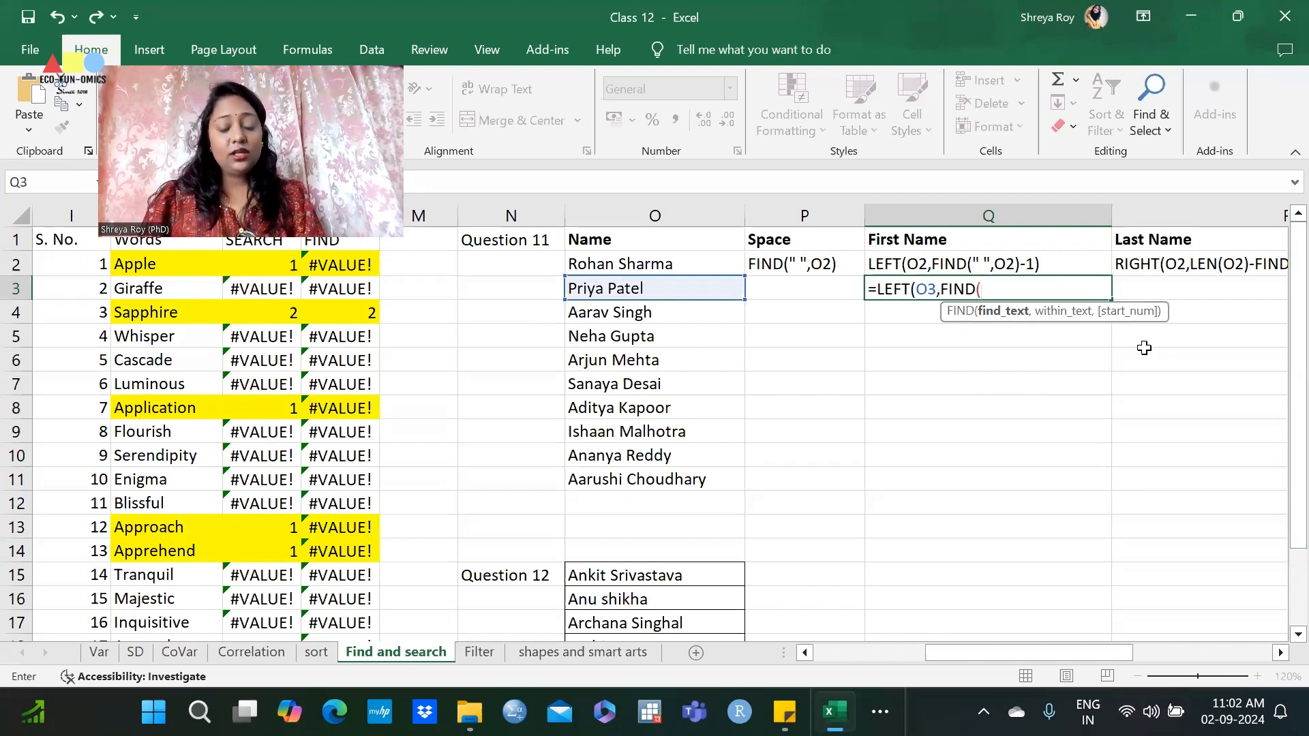
type("\"")
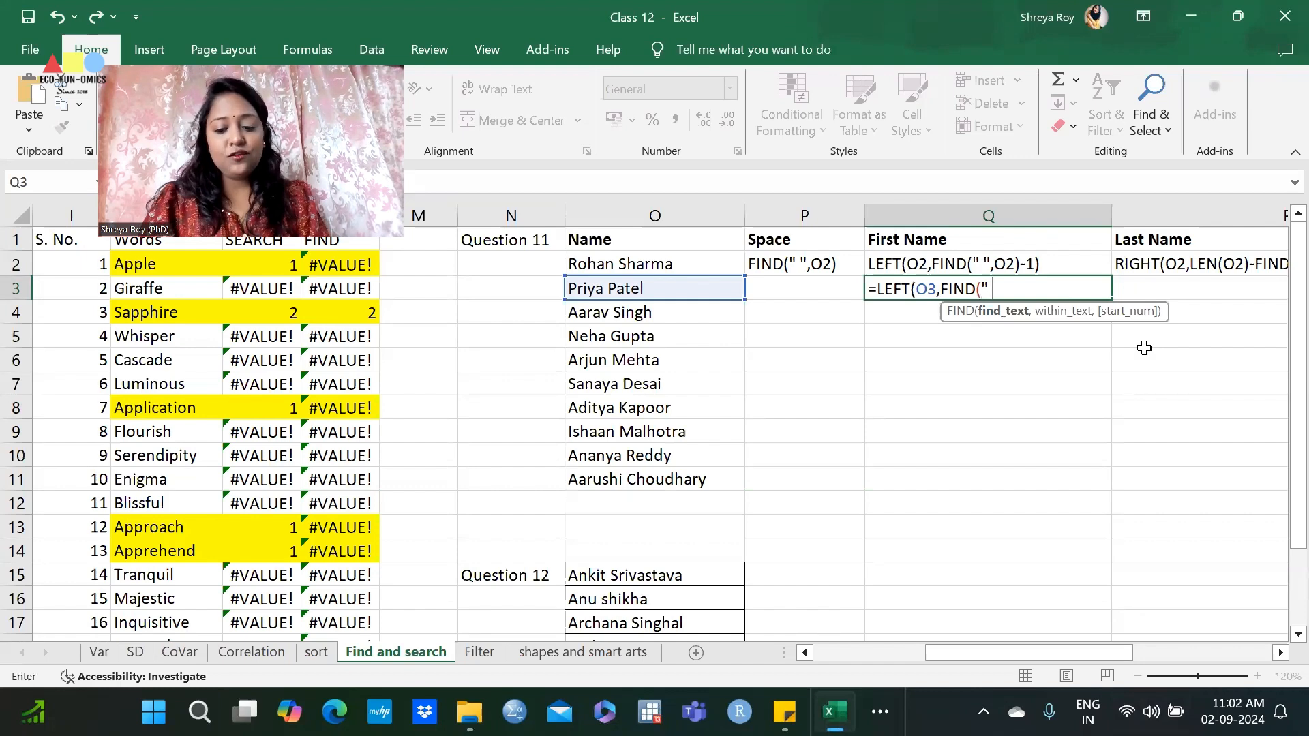
type(" \",")
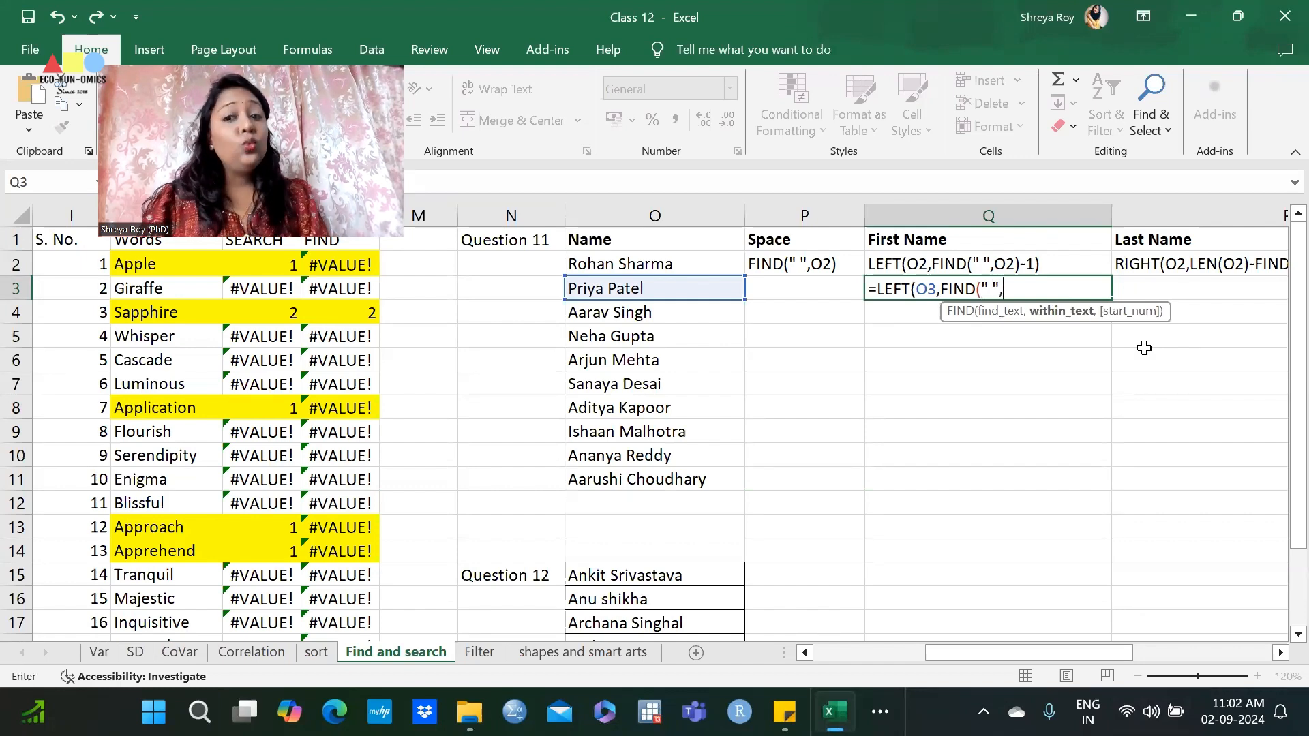
left_click(631, 288)
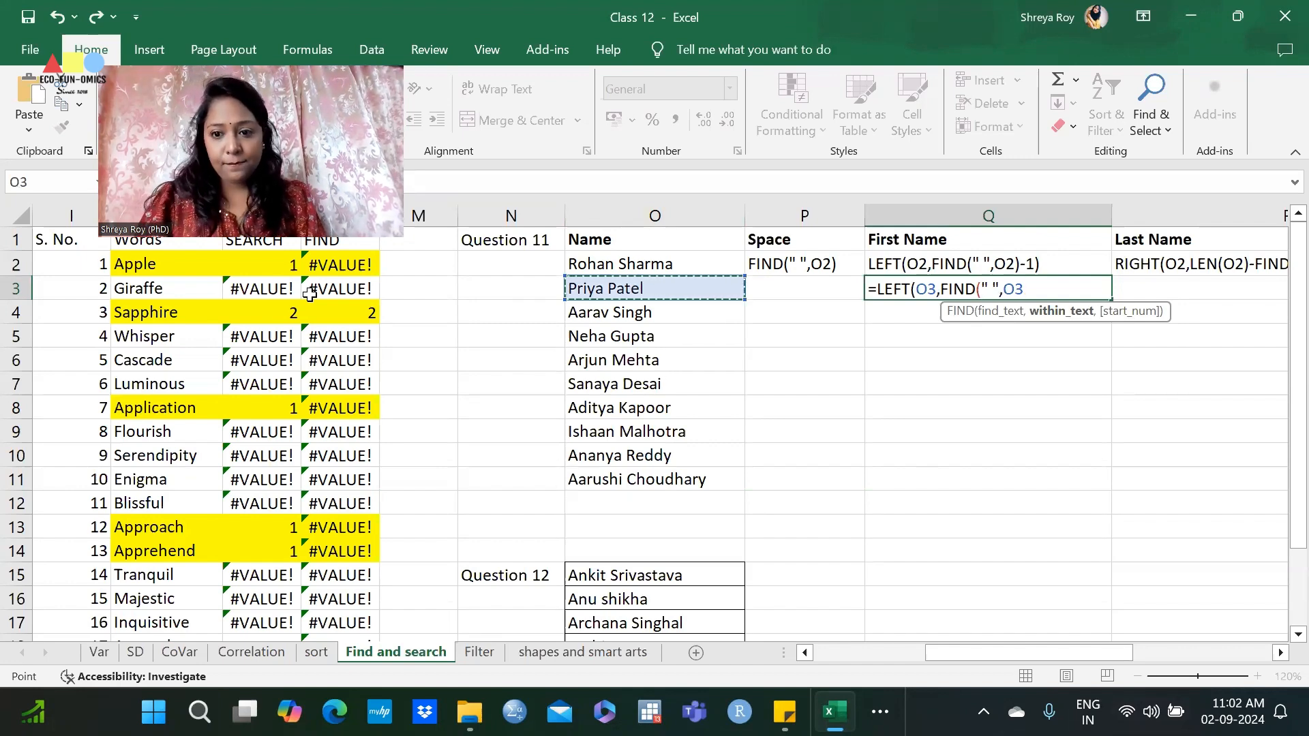
key("BackSpace")
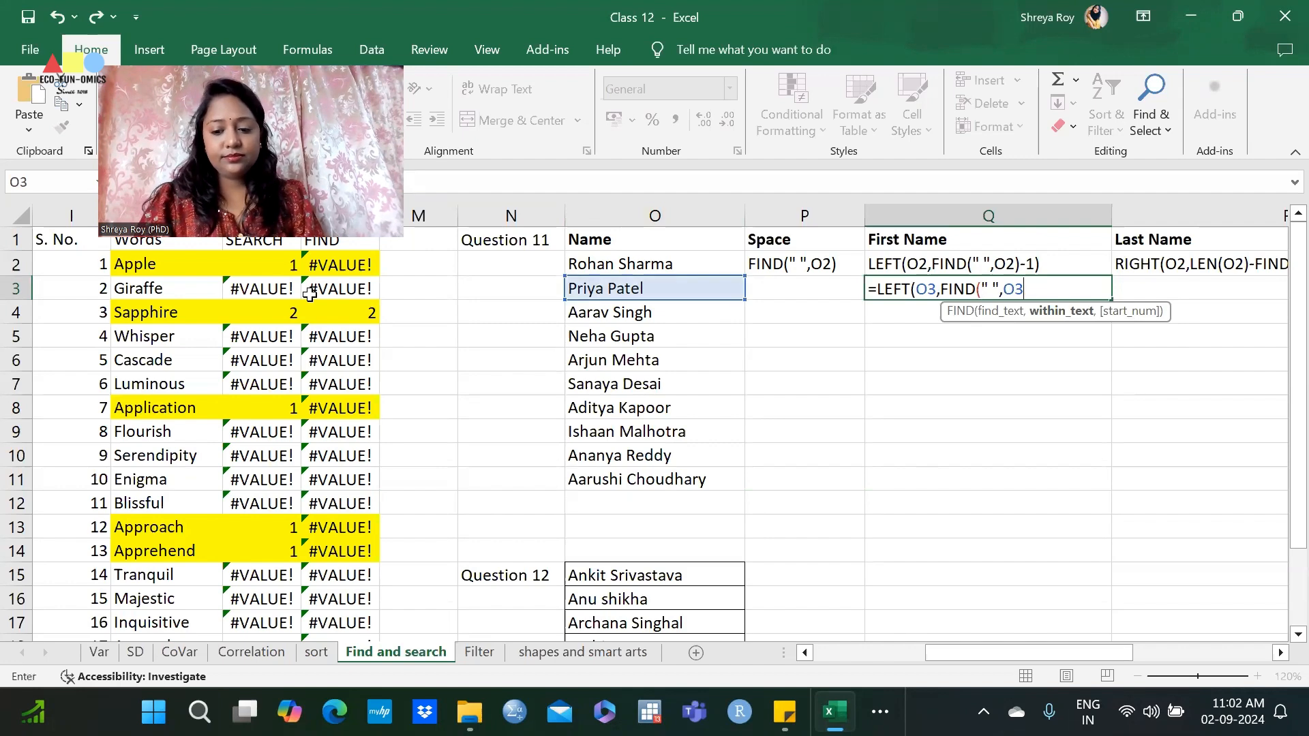
type(")-1")
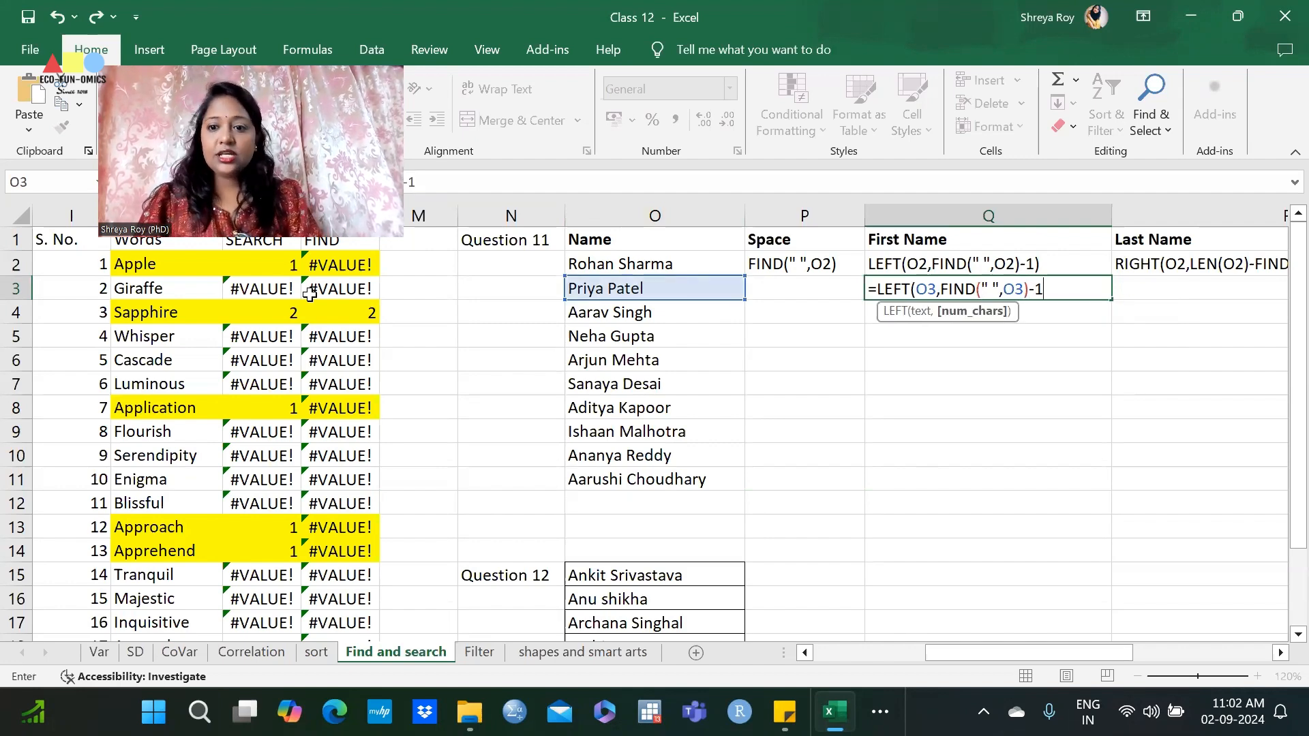
type(")")
key("Return")
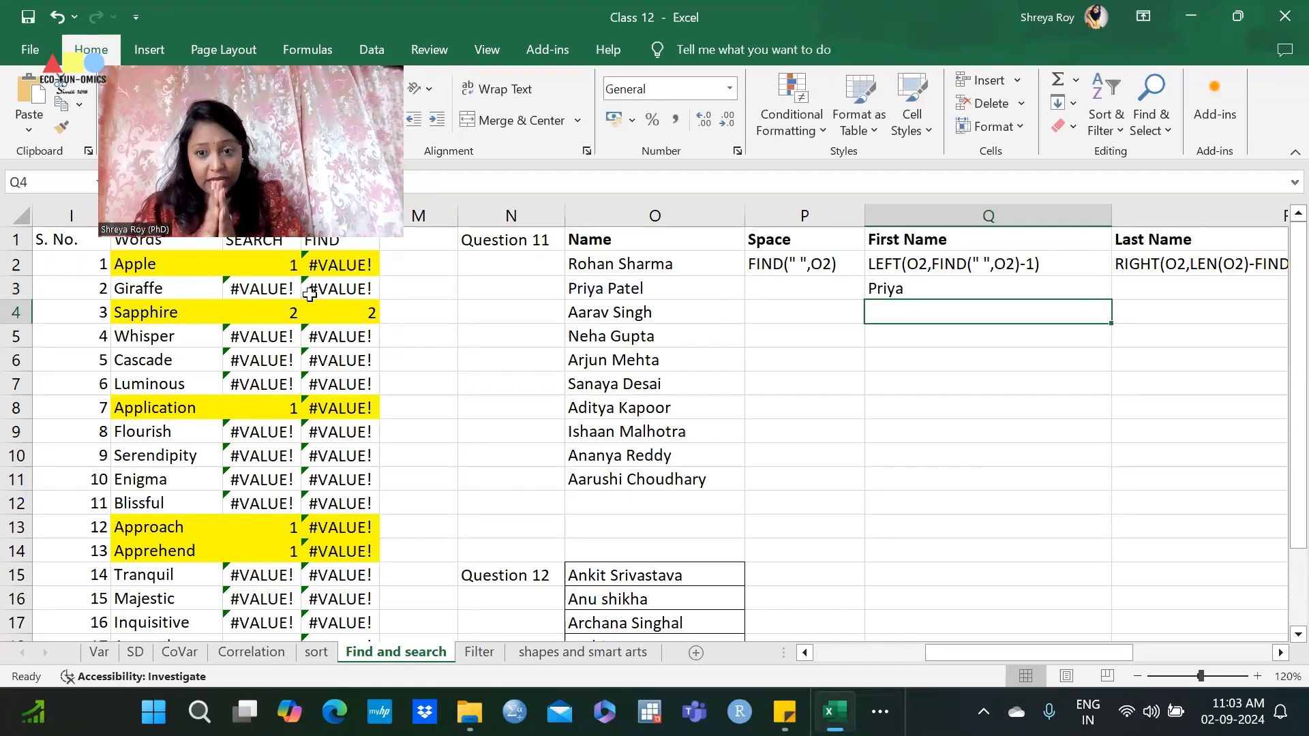
Examine the FIND(" ",O2) portion of the LEFT formula text in Q2 against the full name in O2
left_click(969, 261)
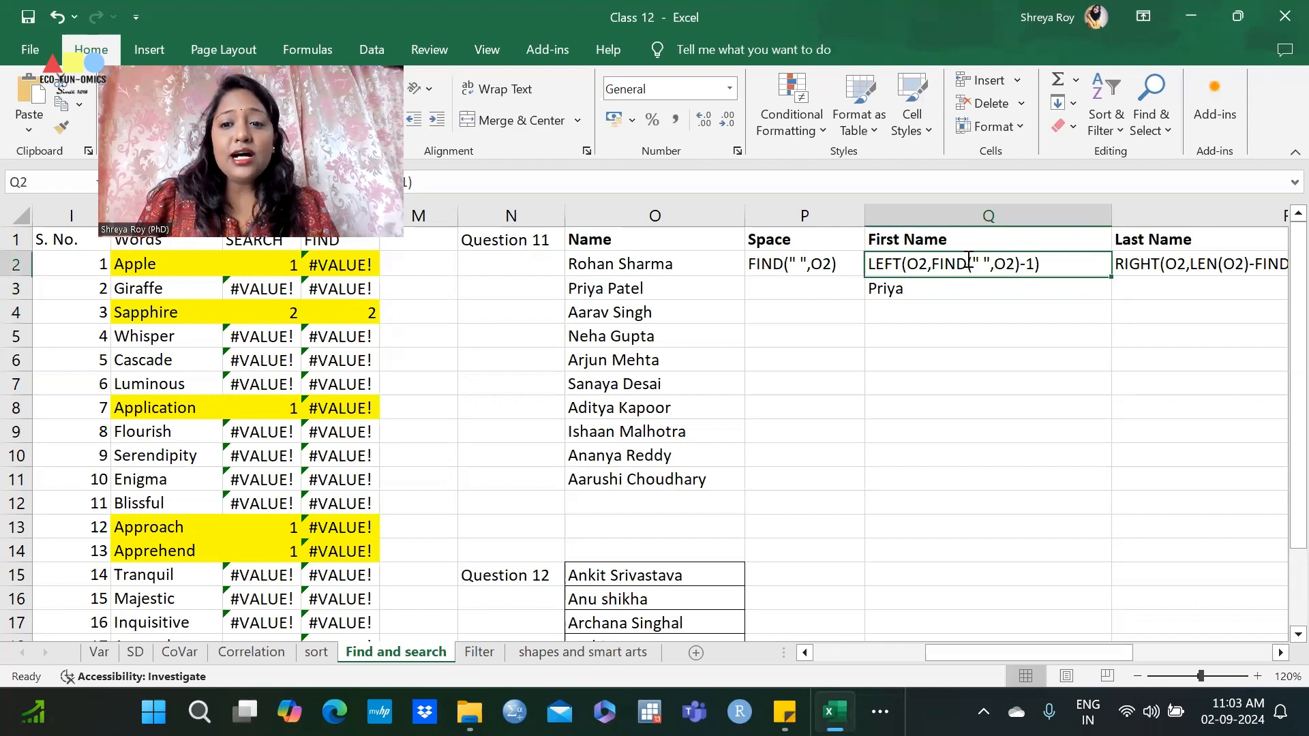
double_click(970, 260)
left_click_drag(931, 265, 1014, 266)
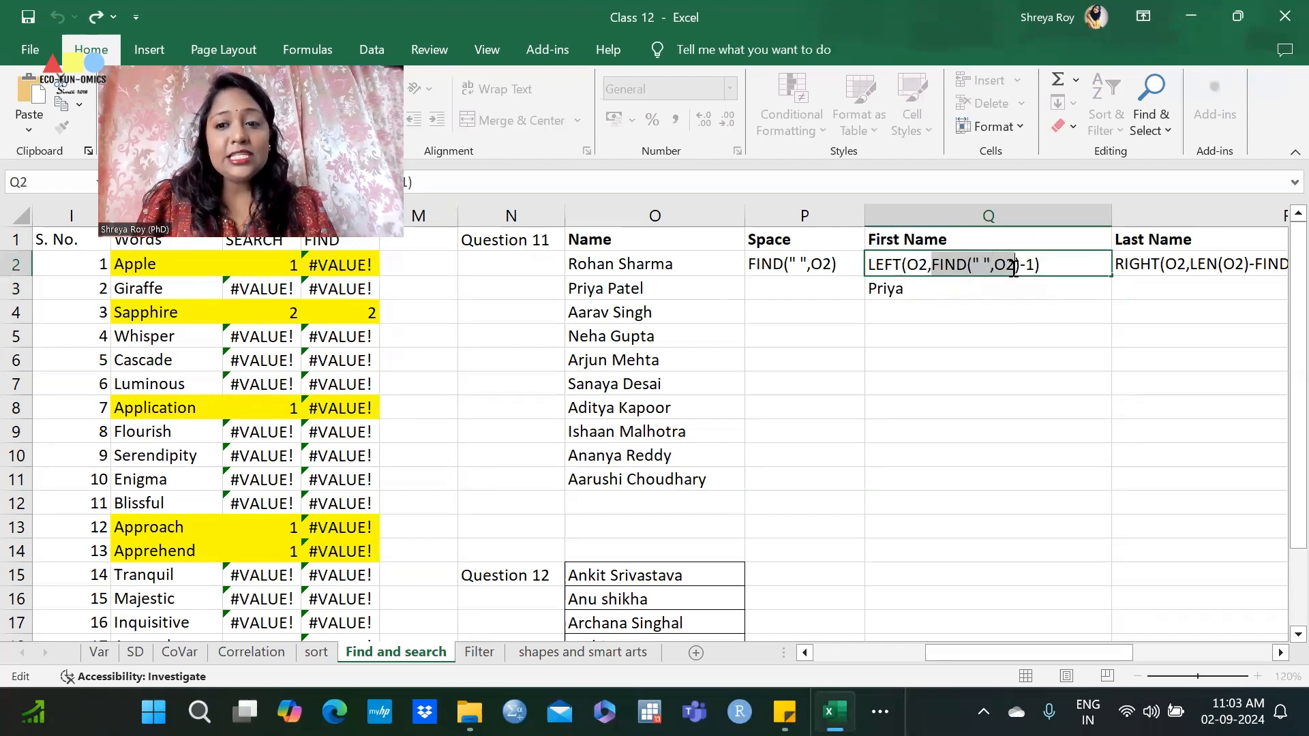
left_click(625, 266)
double_click(946, 264)
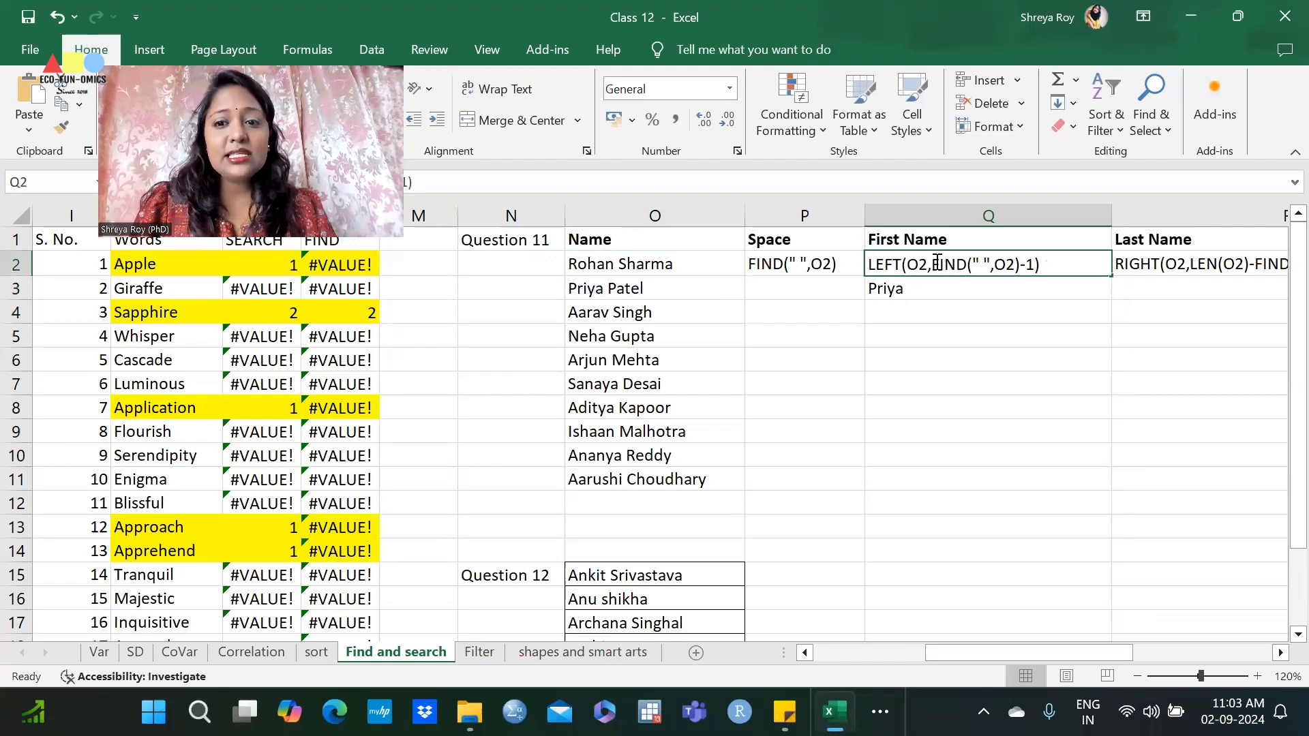
double_click(946, 264)
left_click_drag(947, 264, 1013, 266)
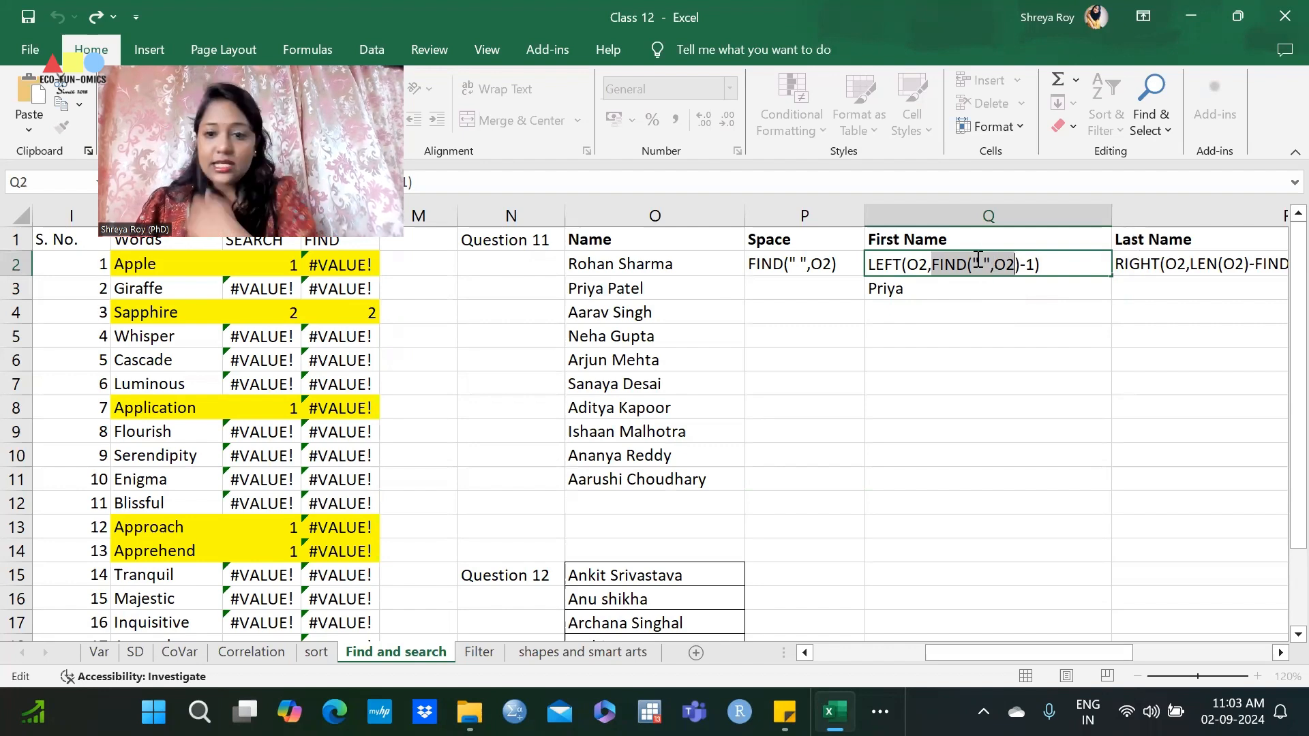
Compare the LEFT function and the -1 in Q2's formula text with the characters before the space in O2
double_click(894, 271)
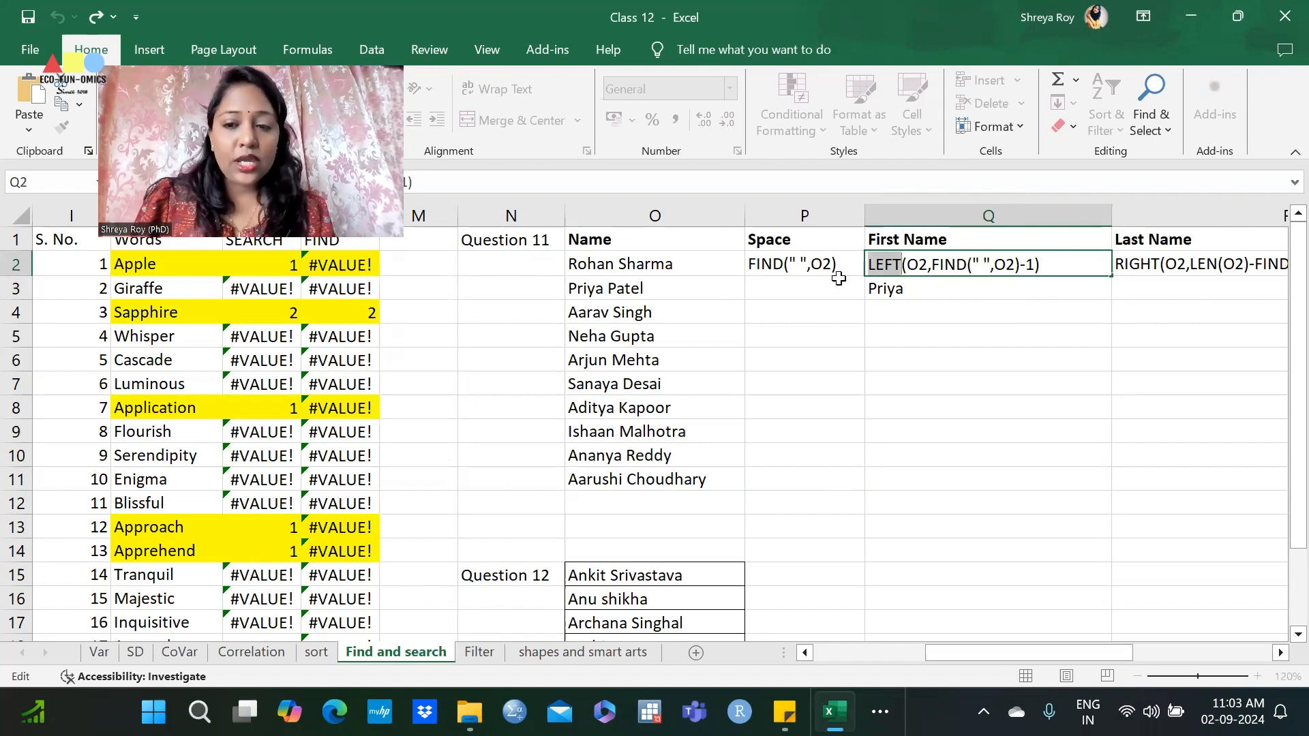
left_click_drag(984, 266, 1020, 265)
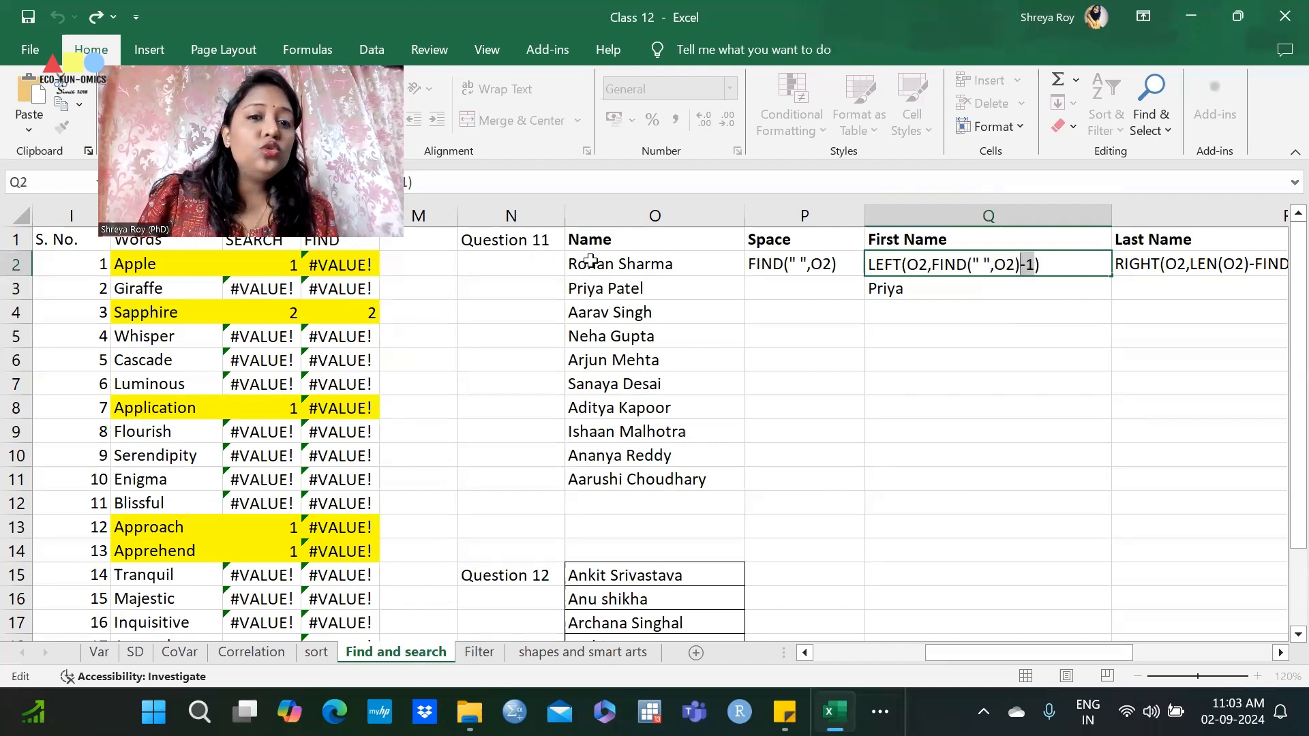
left_click(610, 265)
left_click_drag(607, 264, 565, 264)
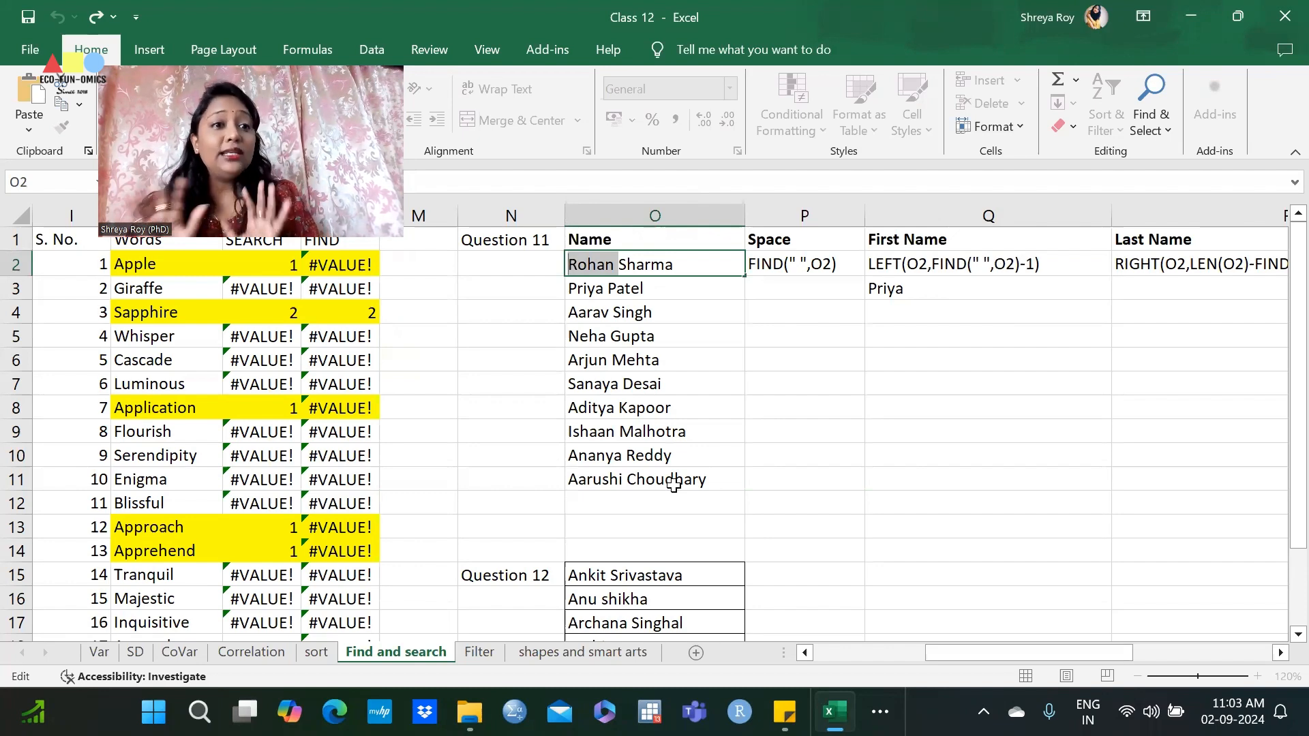
Enter =LEFT(O4,FIND(" ",O4)-1) in Q4 and fill it down the First Name column to row 20
left_click(894, 310)
type("=")
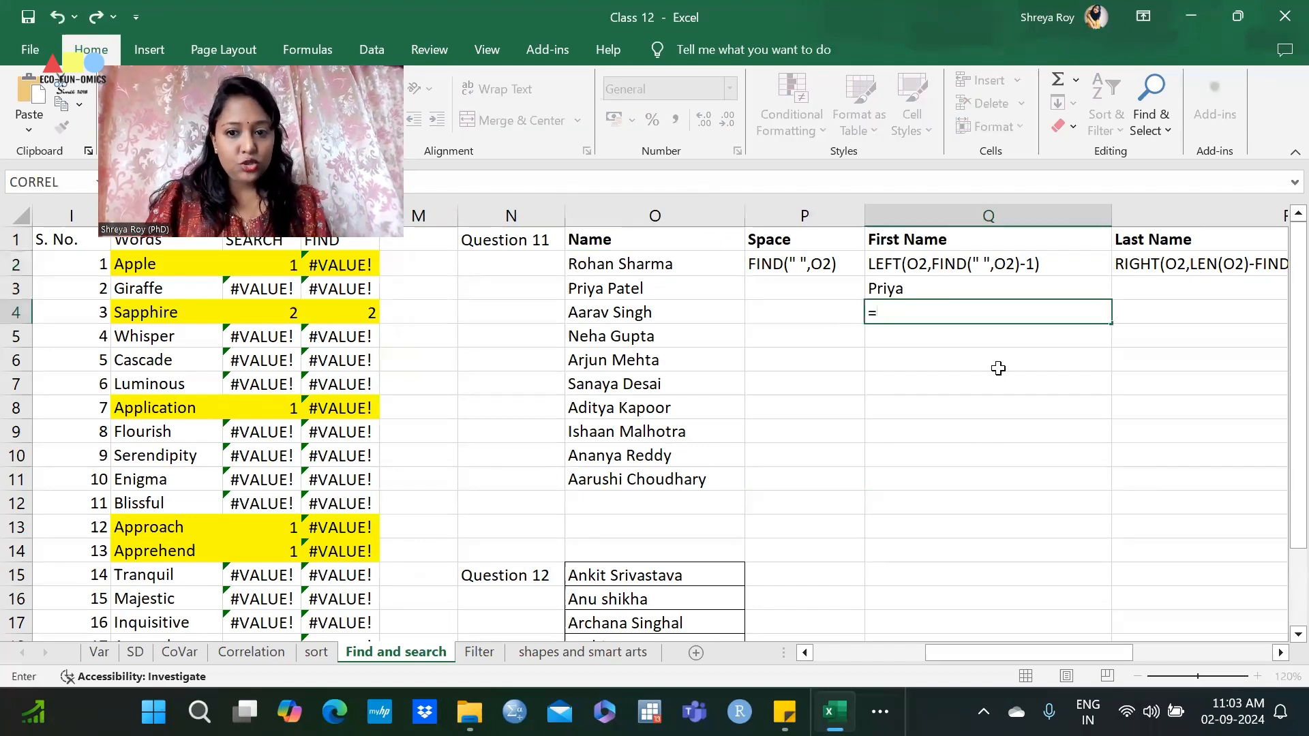
type("left")
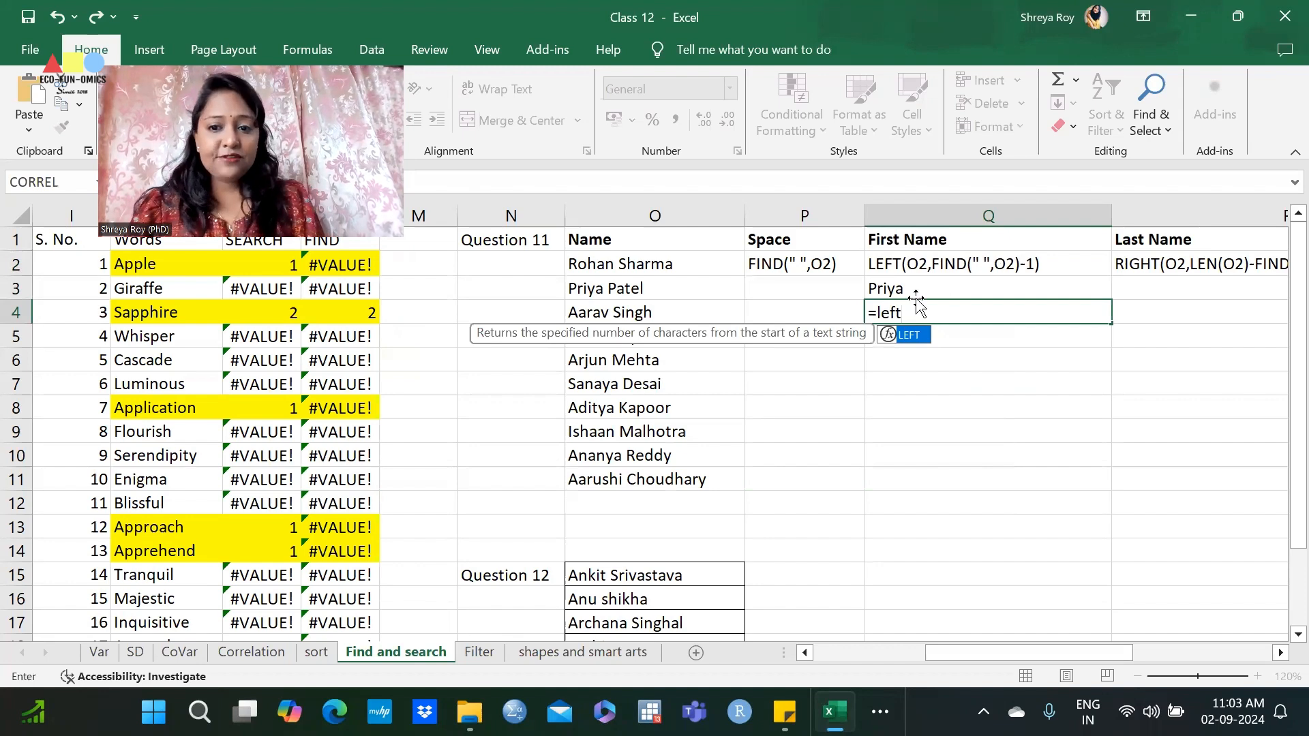
double_click(914, 334)
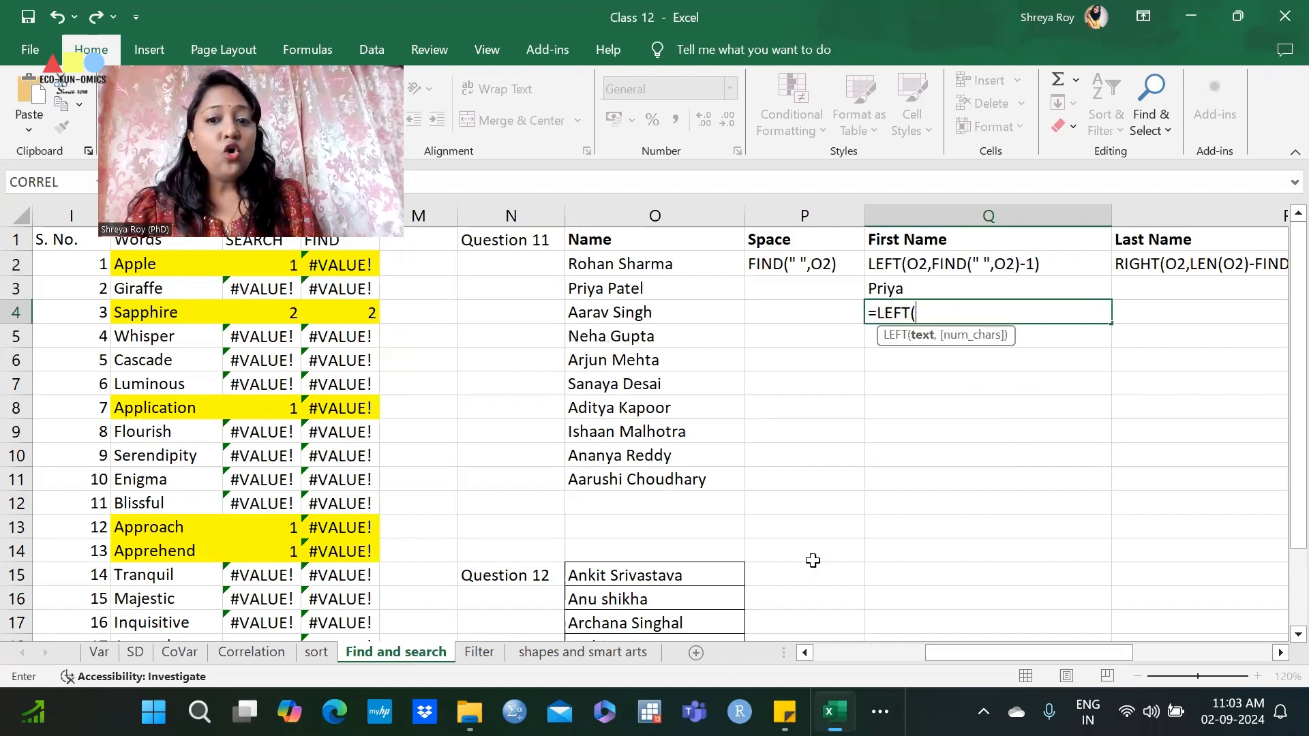
left_click(670, 312)
type(",find")
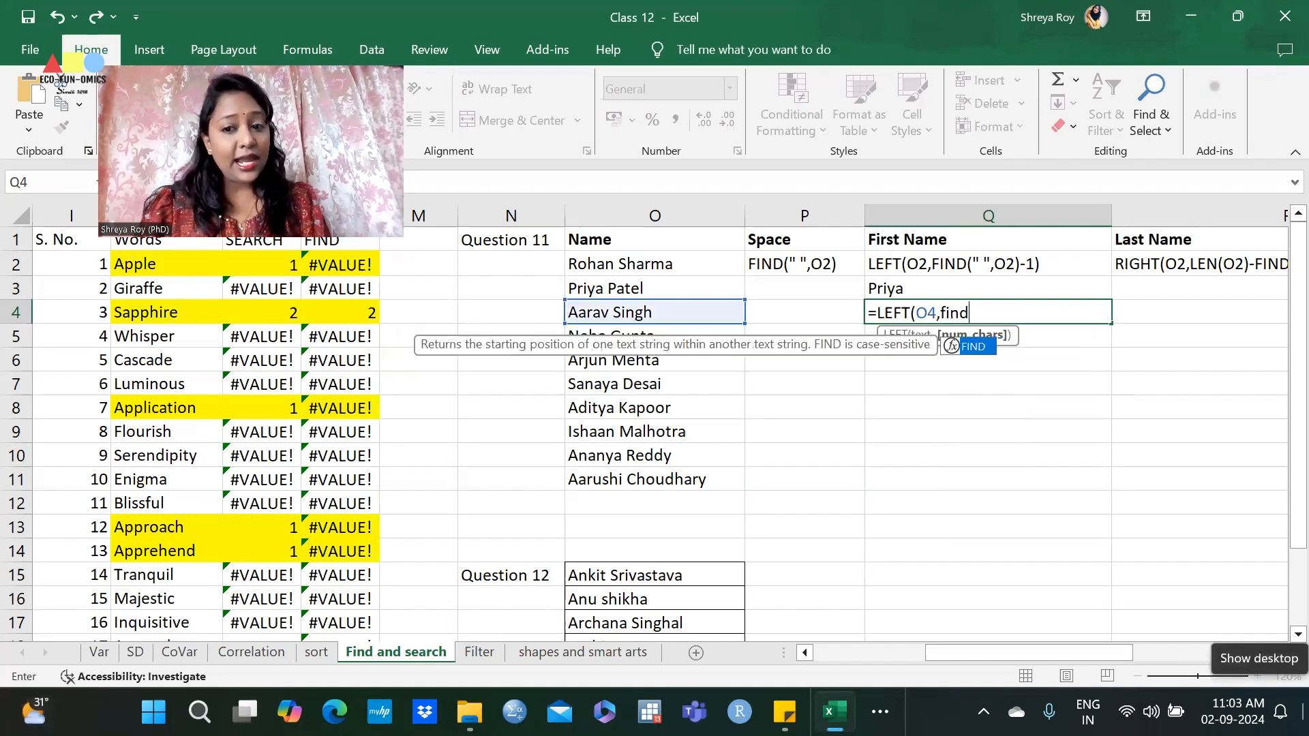
double_click(973, 346)
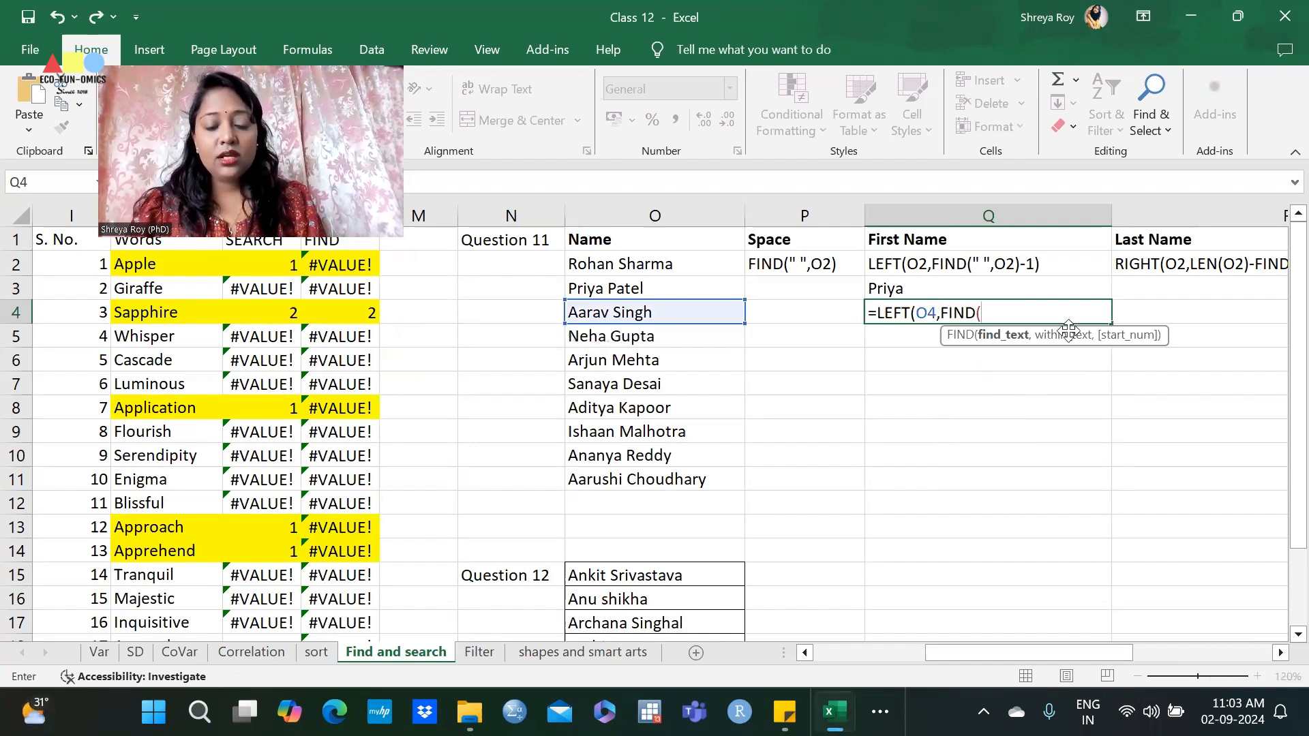
type("\" \"")
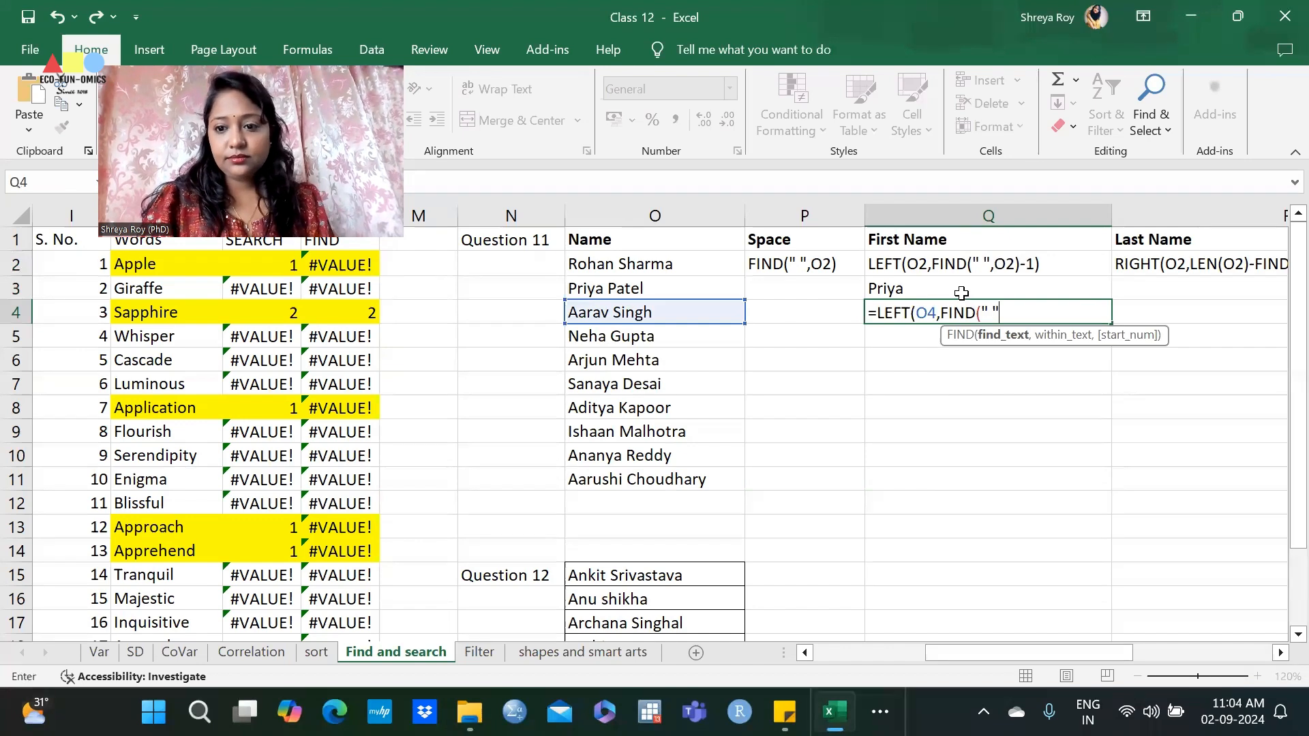
type(",")
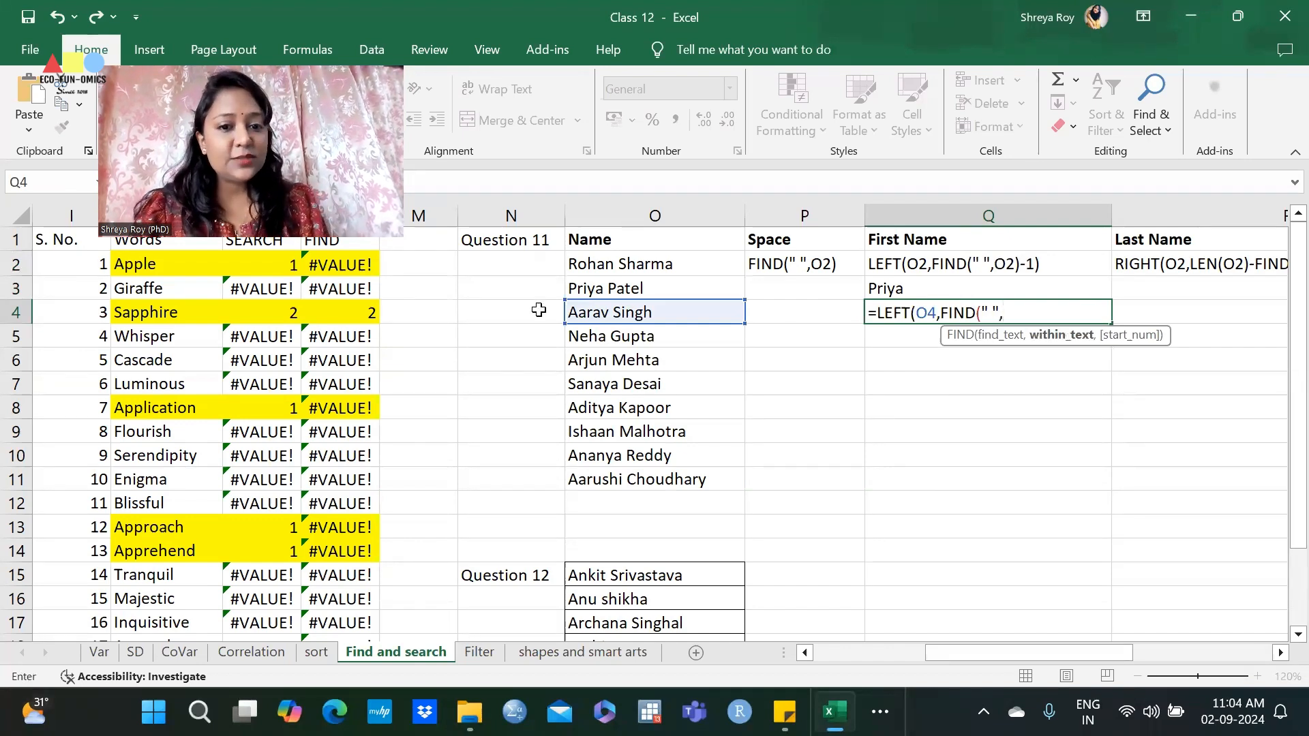
left_click(613, 313)
type(")")
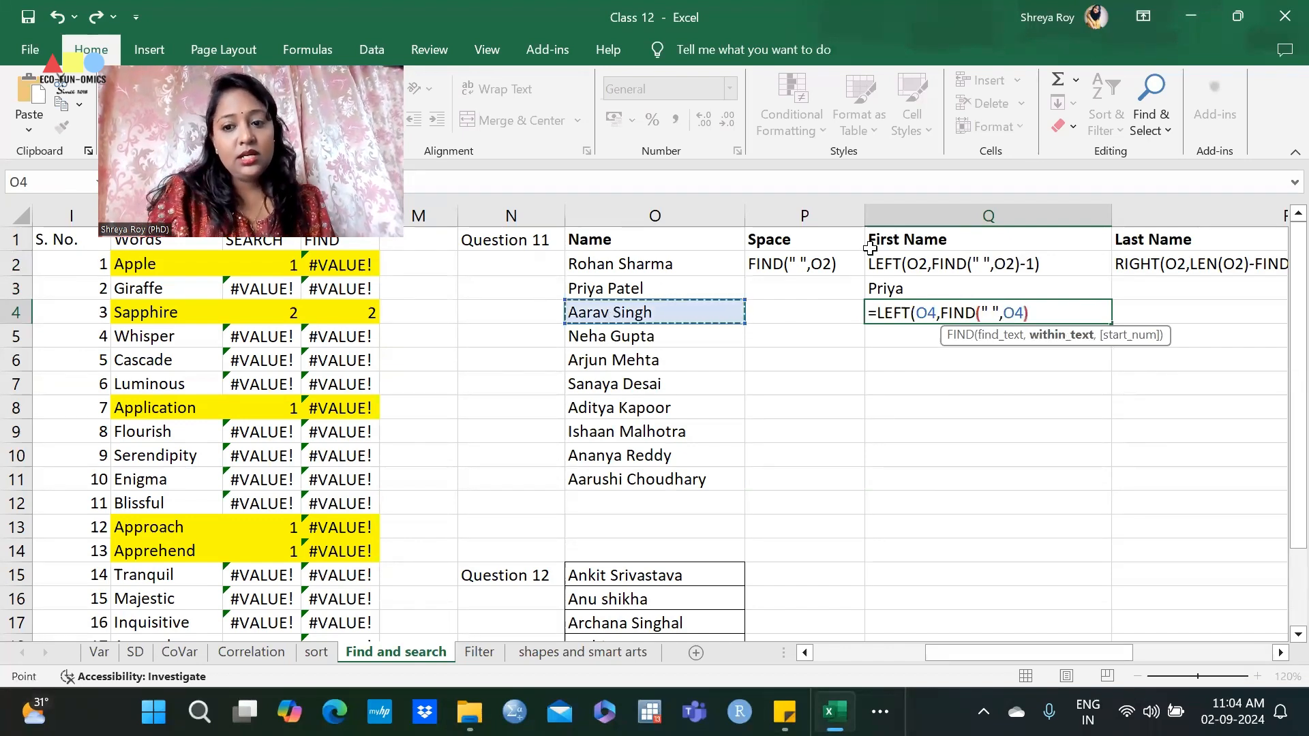
type("-1)")
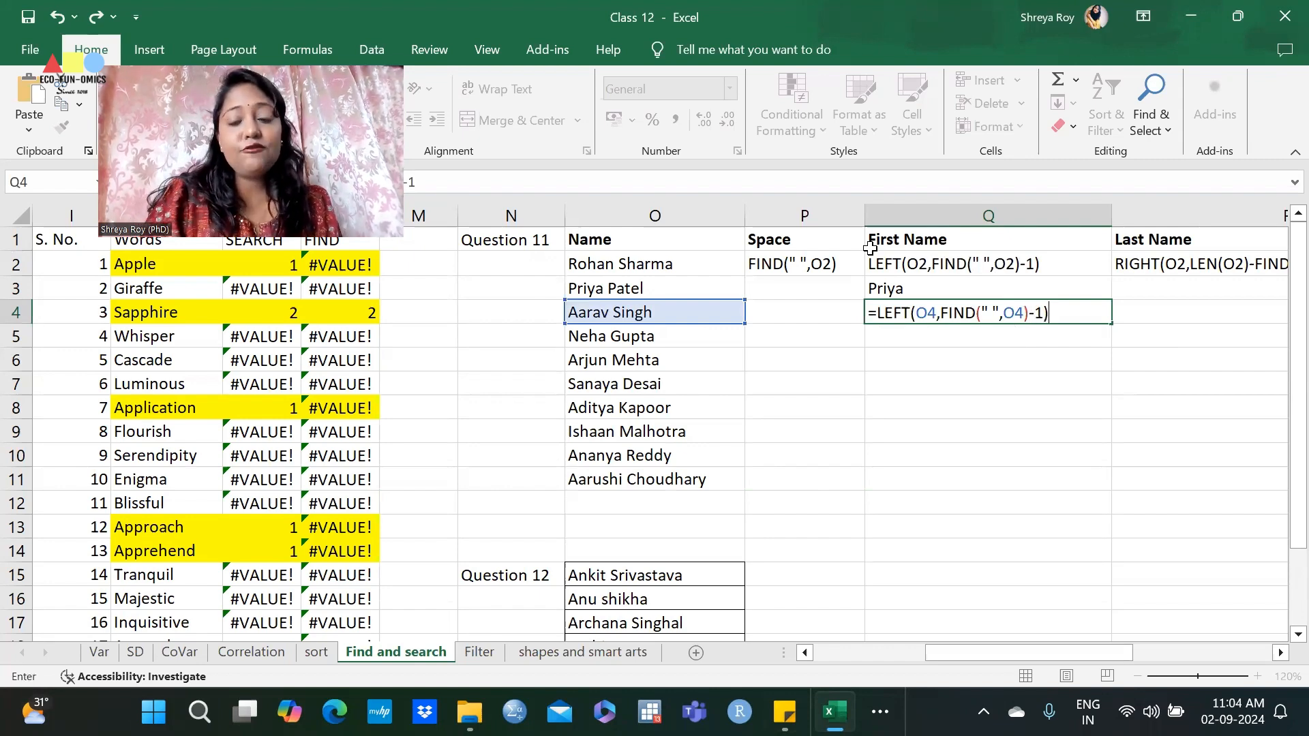
key("Return")
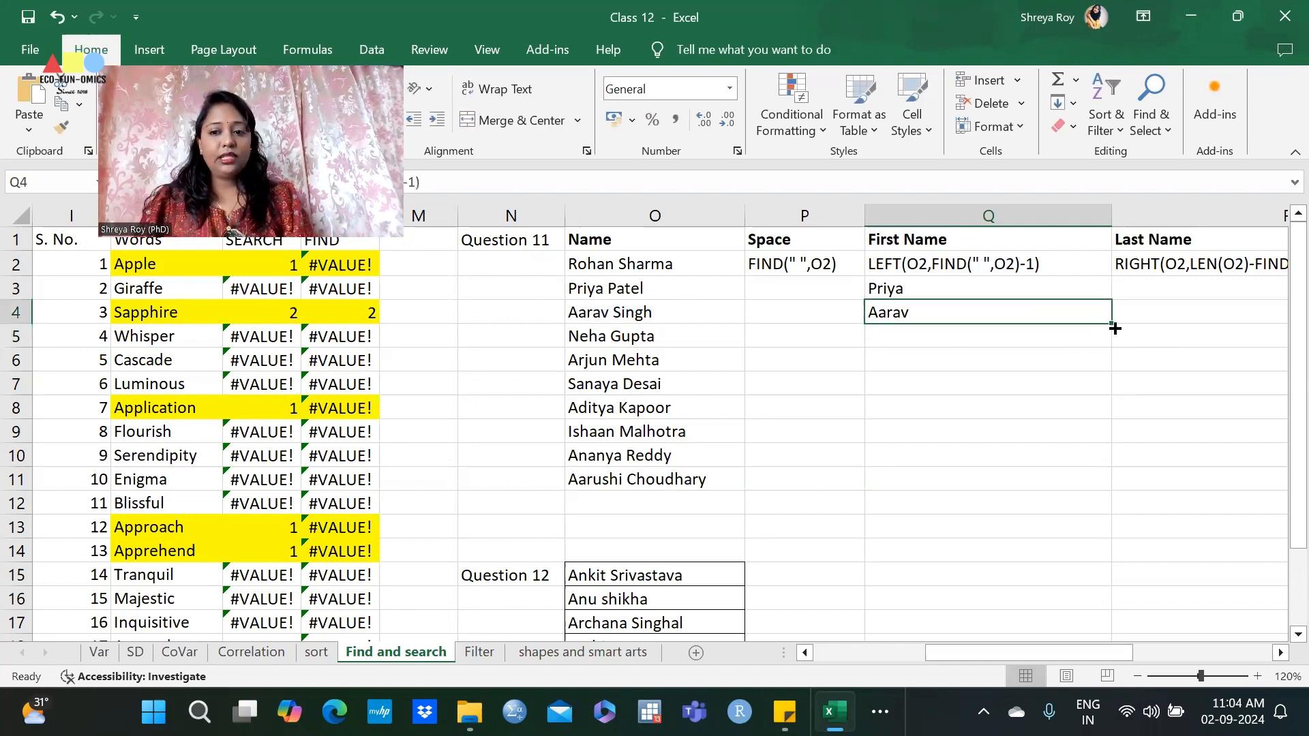
double_click(1112, 327)
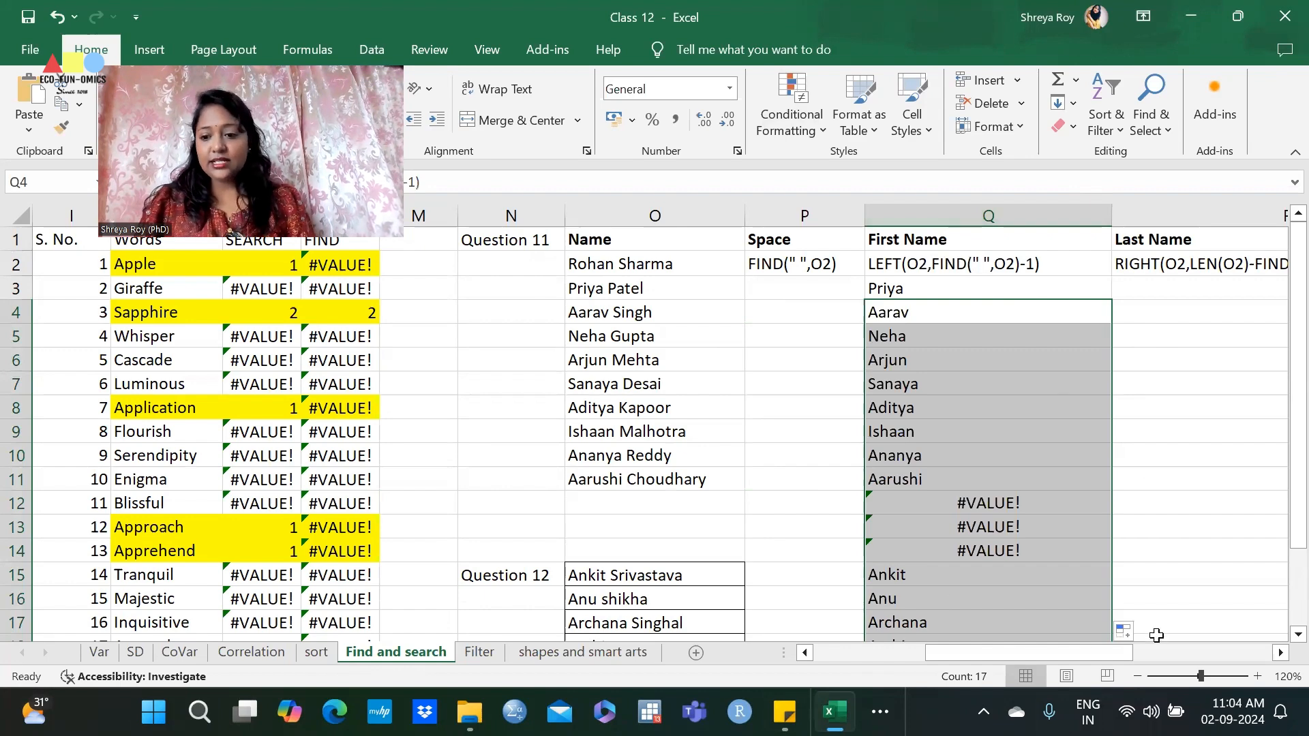
Examine the explanatory note in S2, focusing on the expression RIGHT(A1, LEN(A1) - FIND(" ", A1)) under "In simpler terms"
left_click(1279, 654)
left_click(1280, 653)
left_click(1279, 653)
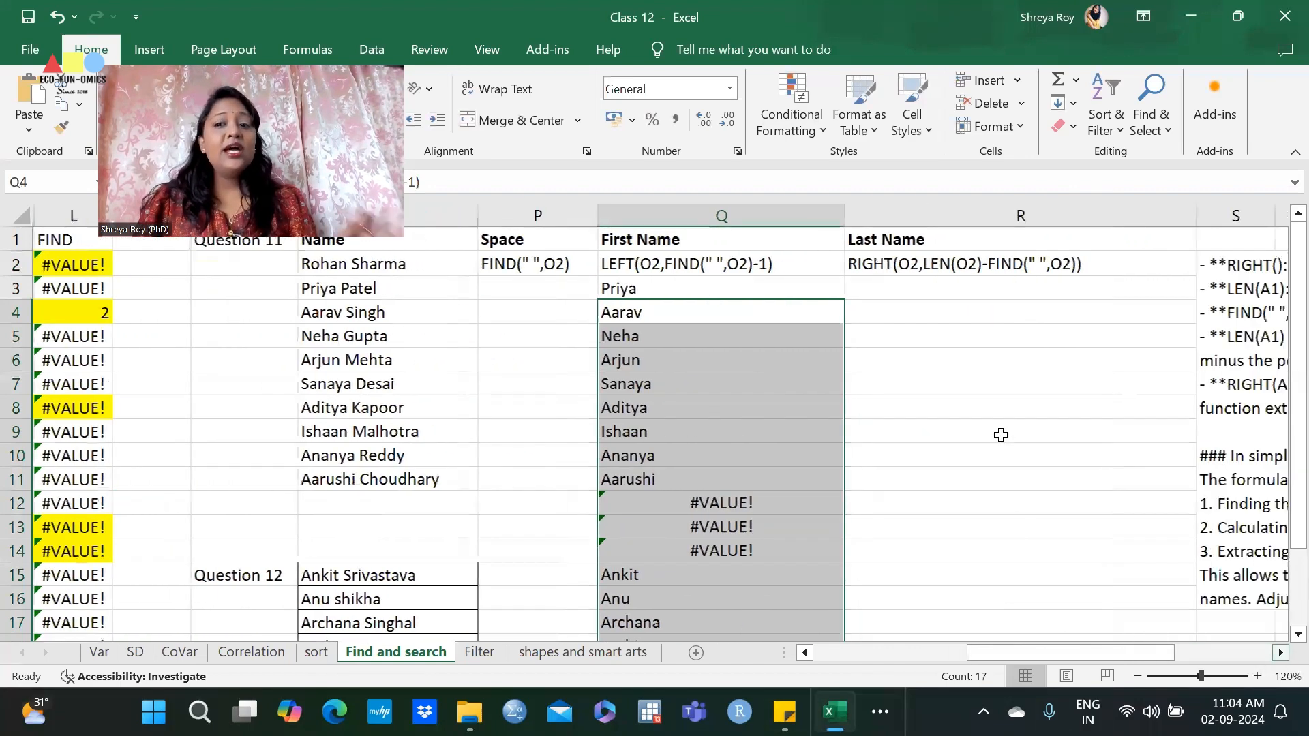
left_click(1000, 413)
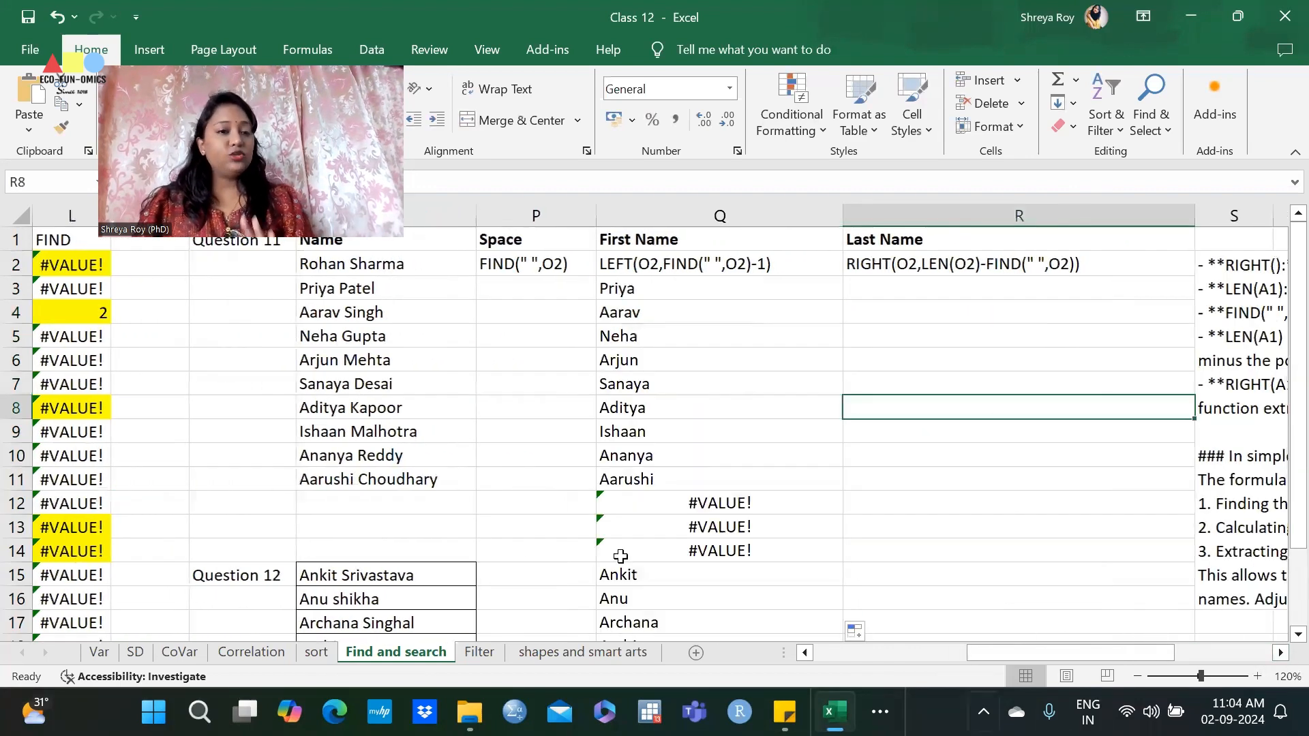
left_click(1279, 653)
left_click(1279, 653)
left_click(1279, 653)
left_click(1279, 653)
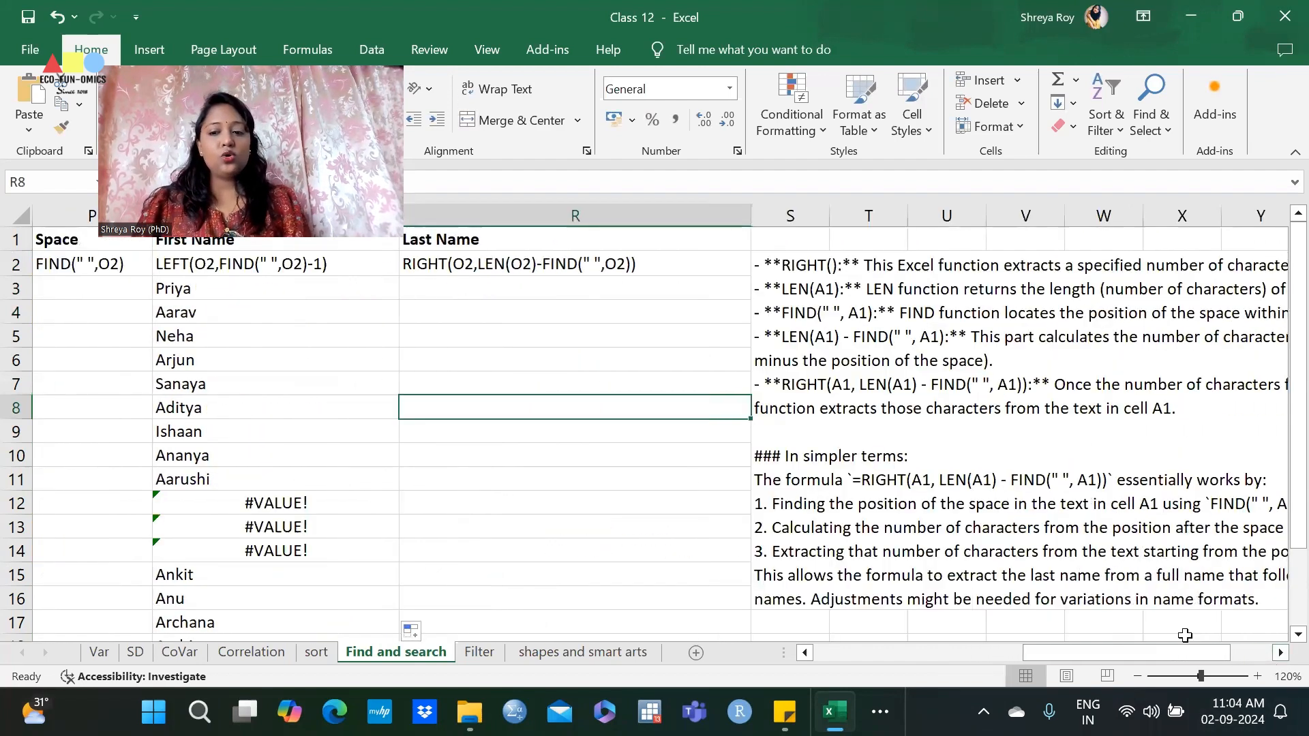
left_click(1137, 677)
left_click(1137, 677)
left_click(1137, 677)
left_click_drag(1162, 654, 1220, 660)
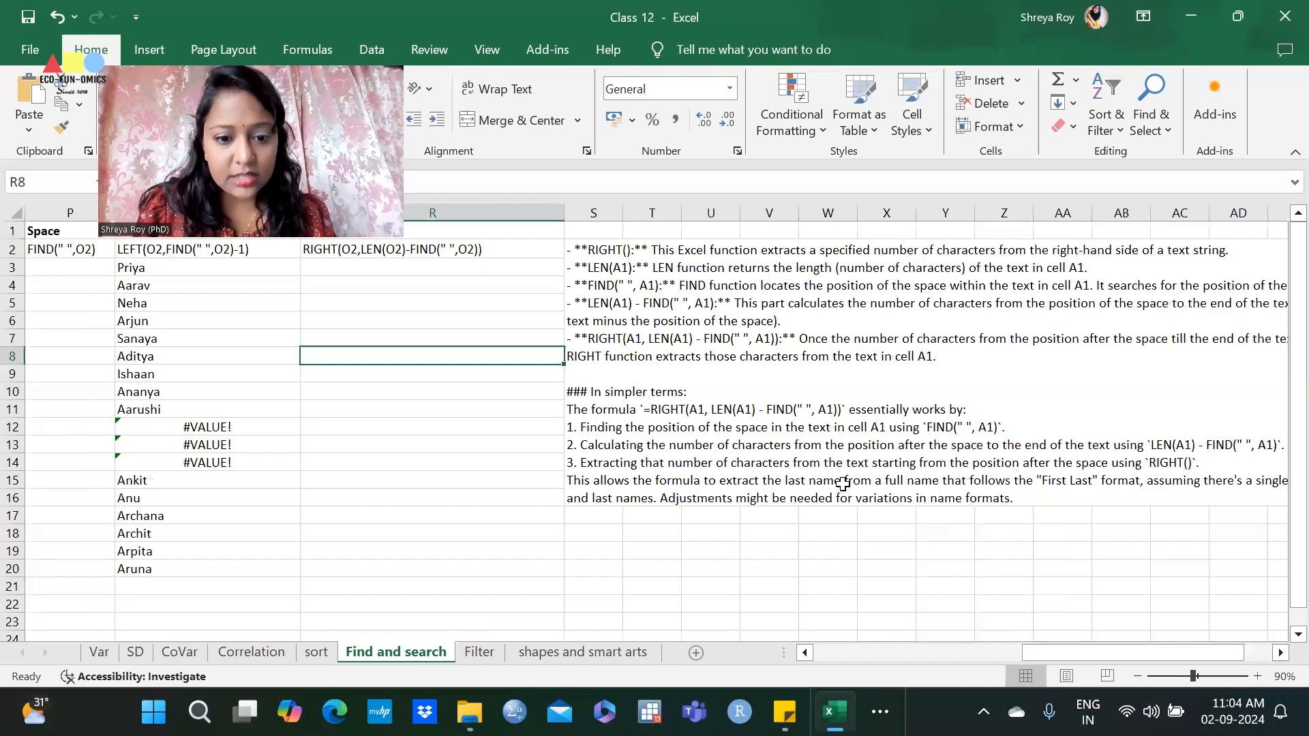
double_click(672, 429)
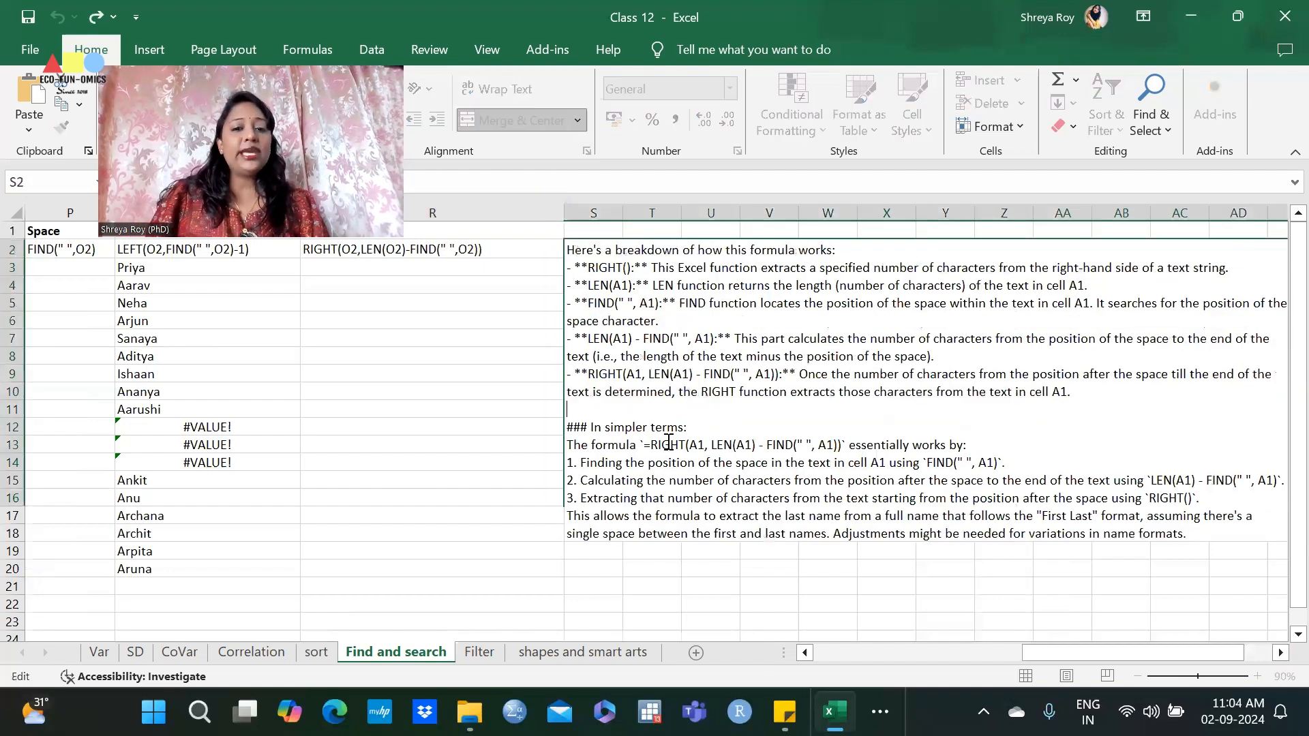
left_click_drag(654, 447, 842, 448)
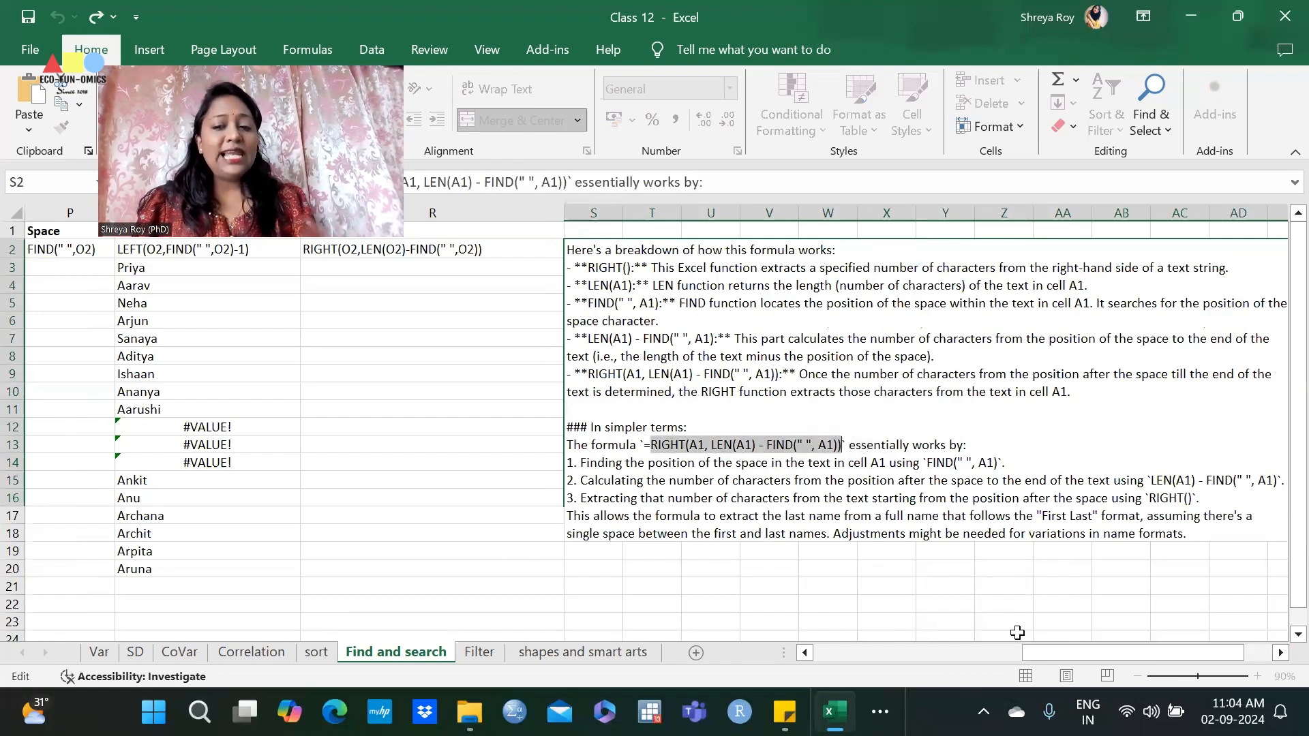
Begin a RIGHT formula in R3 under Last Name, with the full name in O3 as its text argument
left_click_drag(1055, 656, 923, 290)
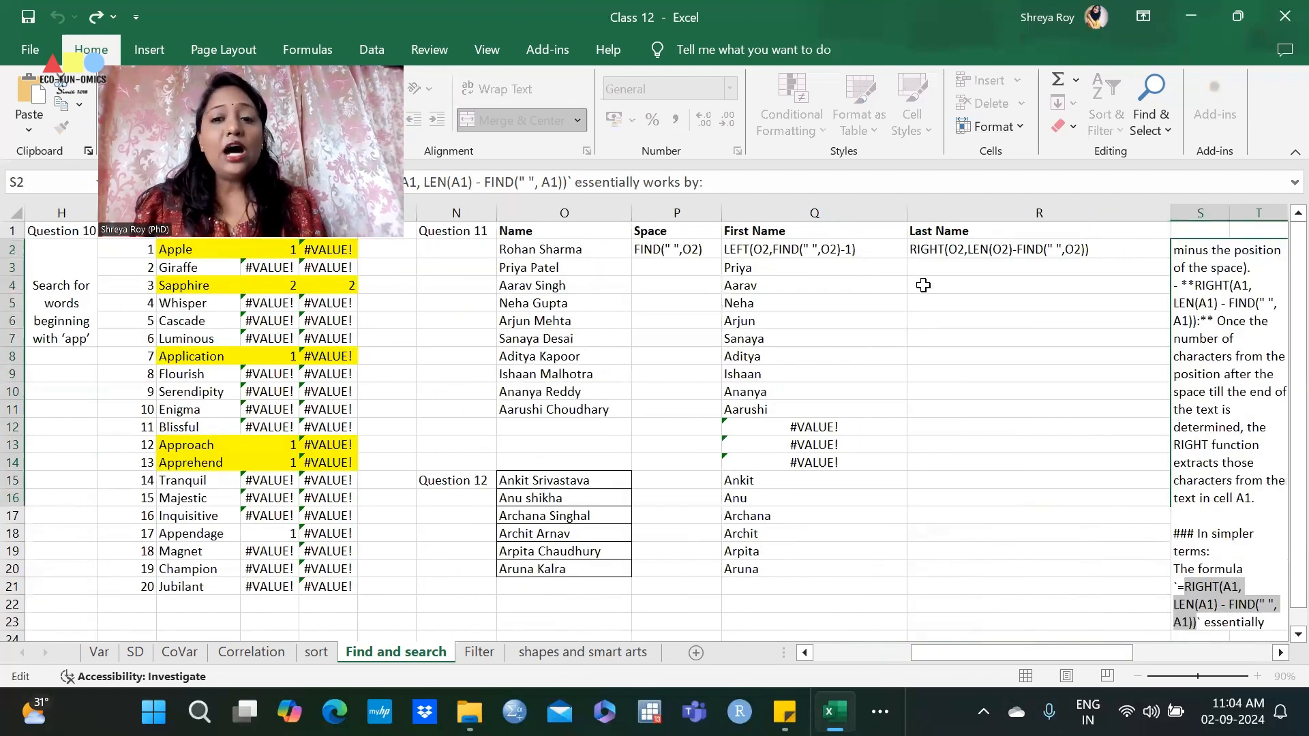
left_click(920, 269)
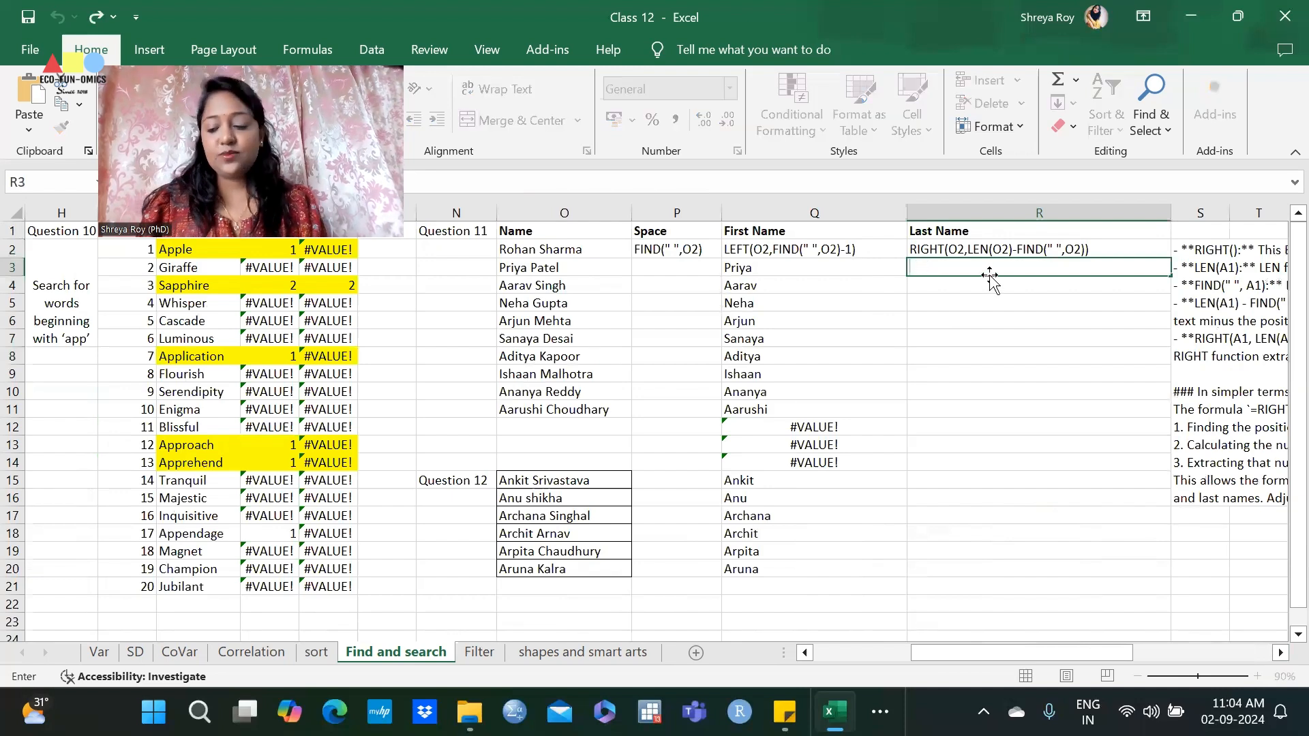
type("=right")
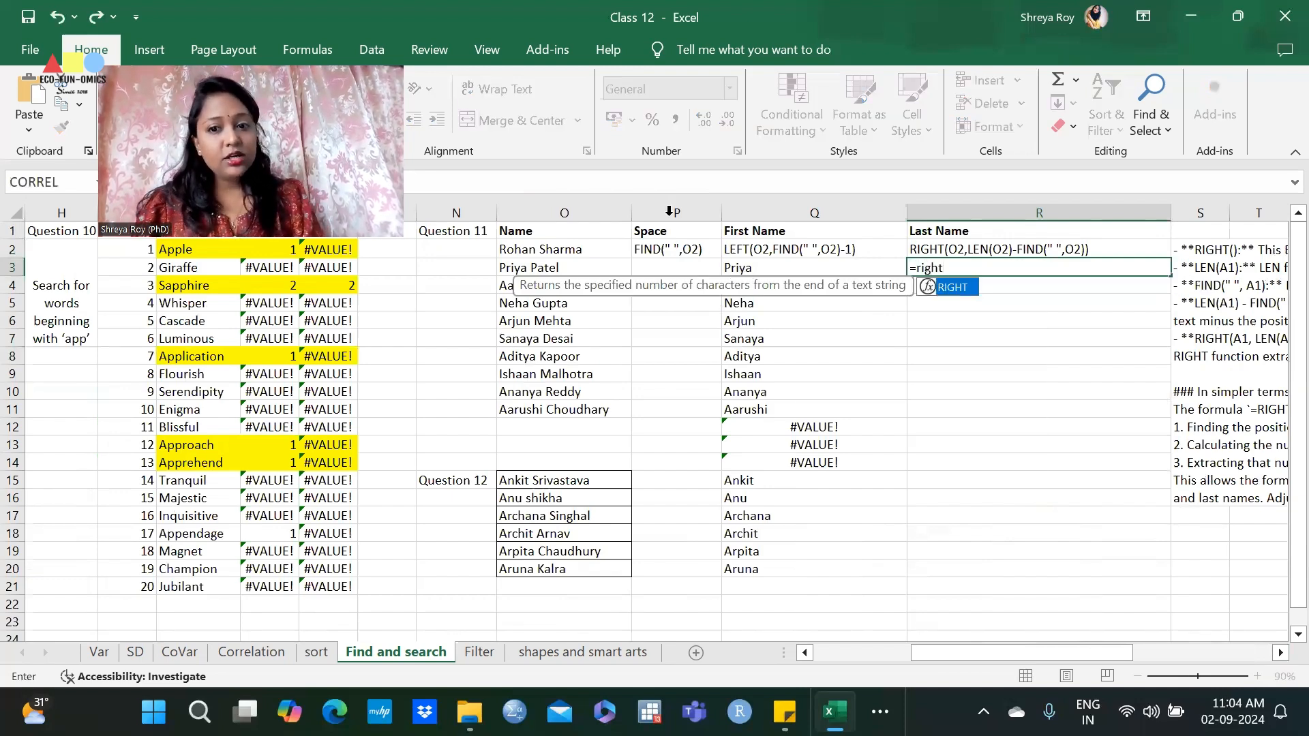
key("Return")
left_click(1014, 267)
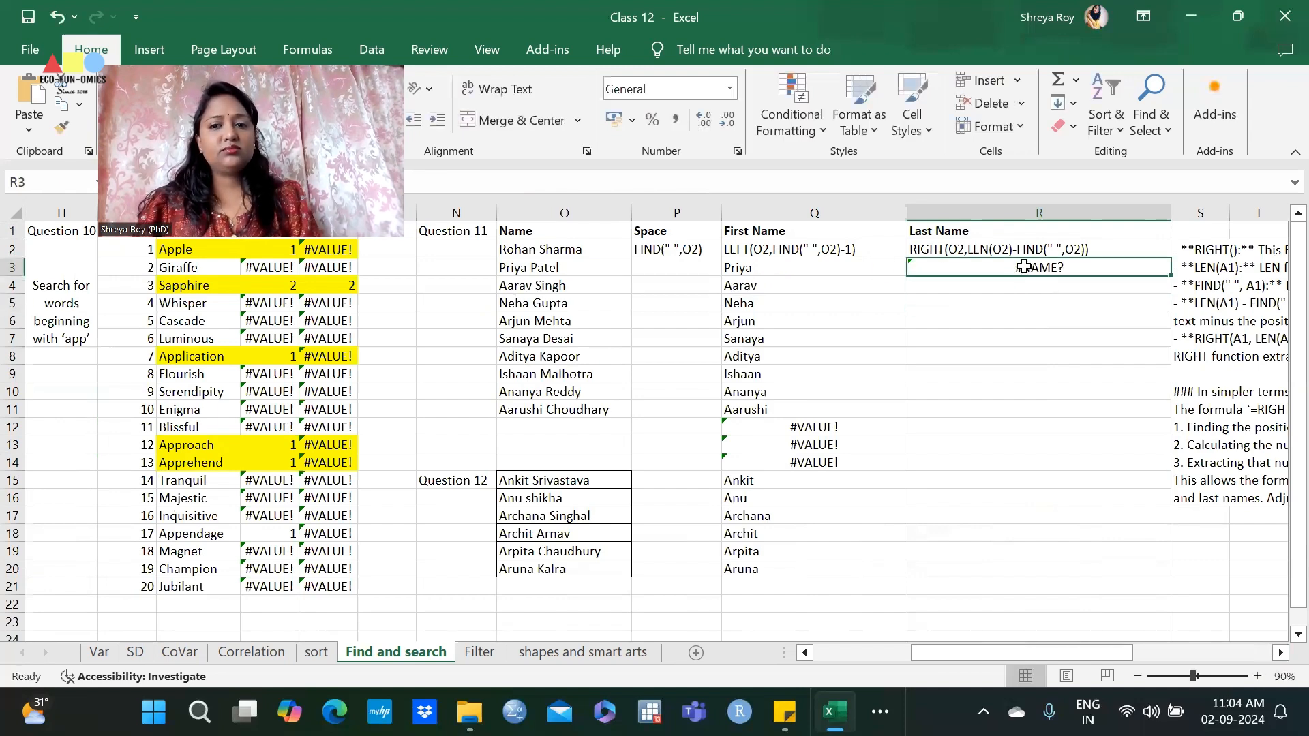
double_click(954, 268)
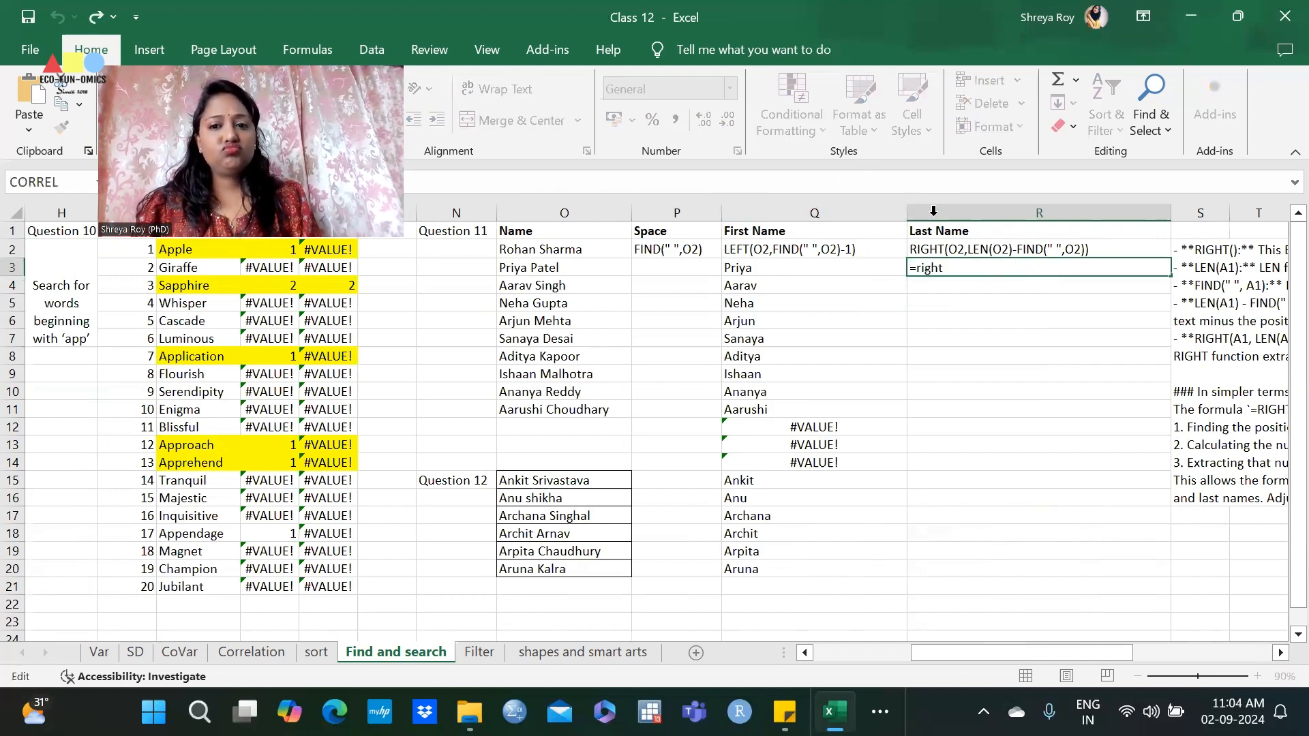
key("BackSpace")
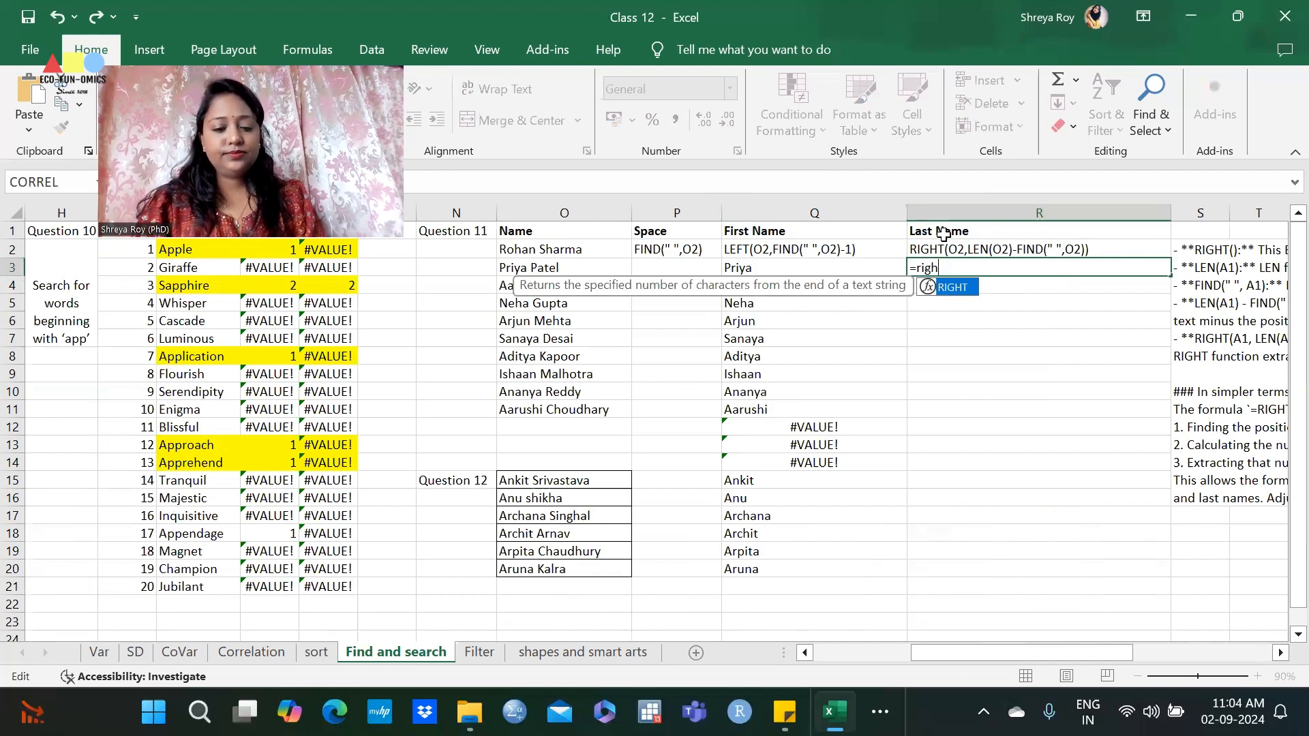
type("t")
double_click(947, 292)
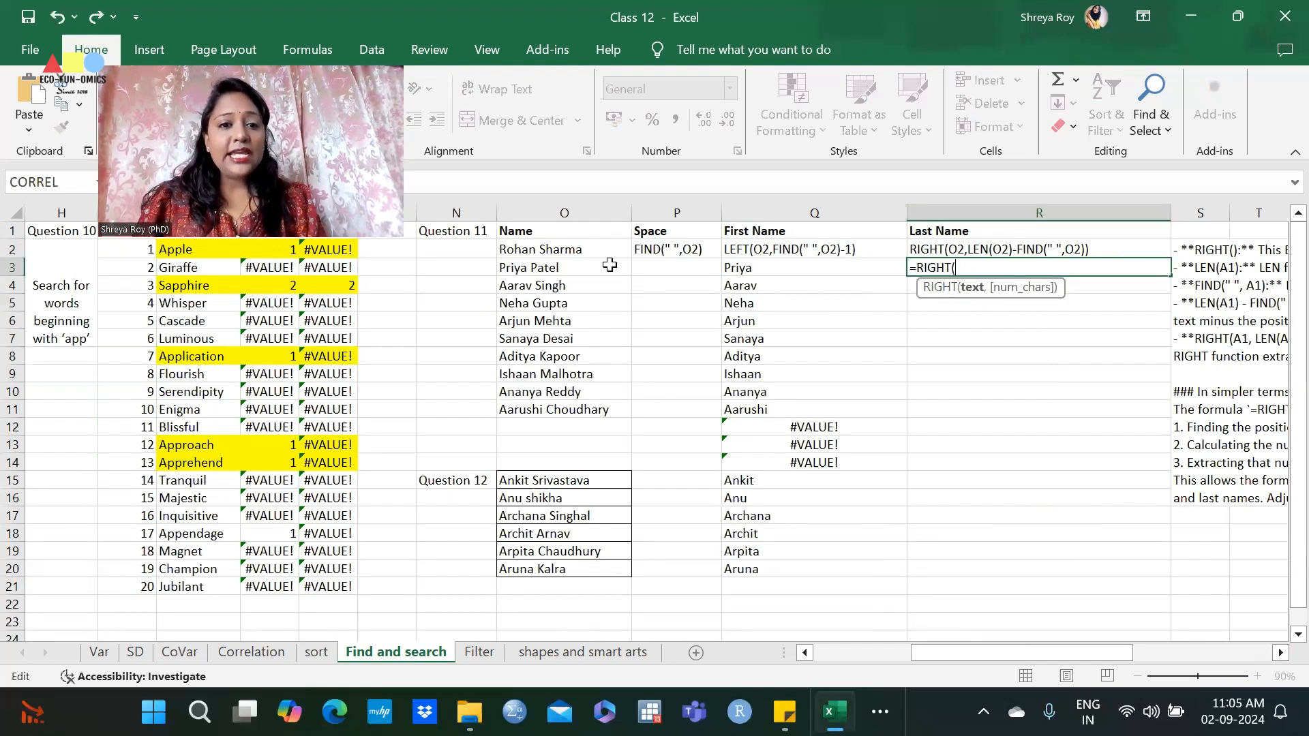
left_click(576, 268)
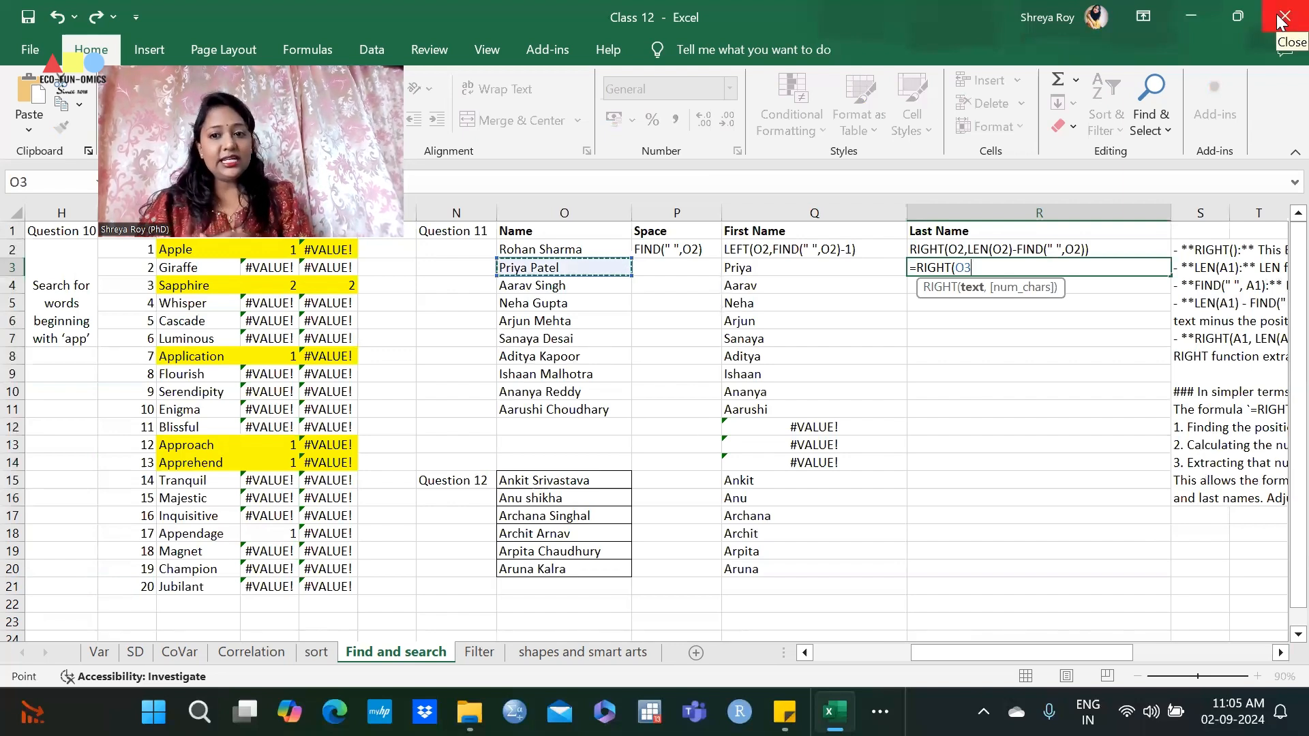
Complete the RIGHT formula in R3 with LEN(O3)-FIND(" ",O3) as the number of characters to extract
type(",")
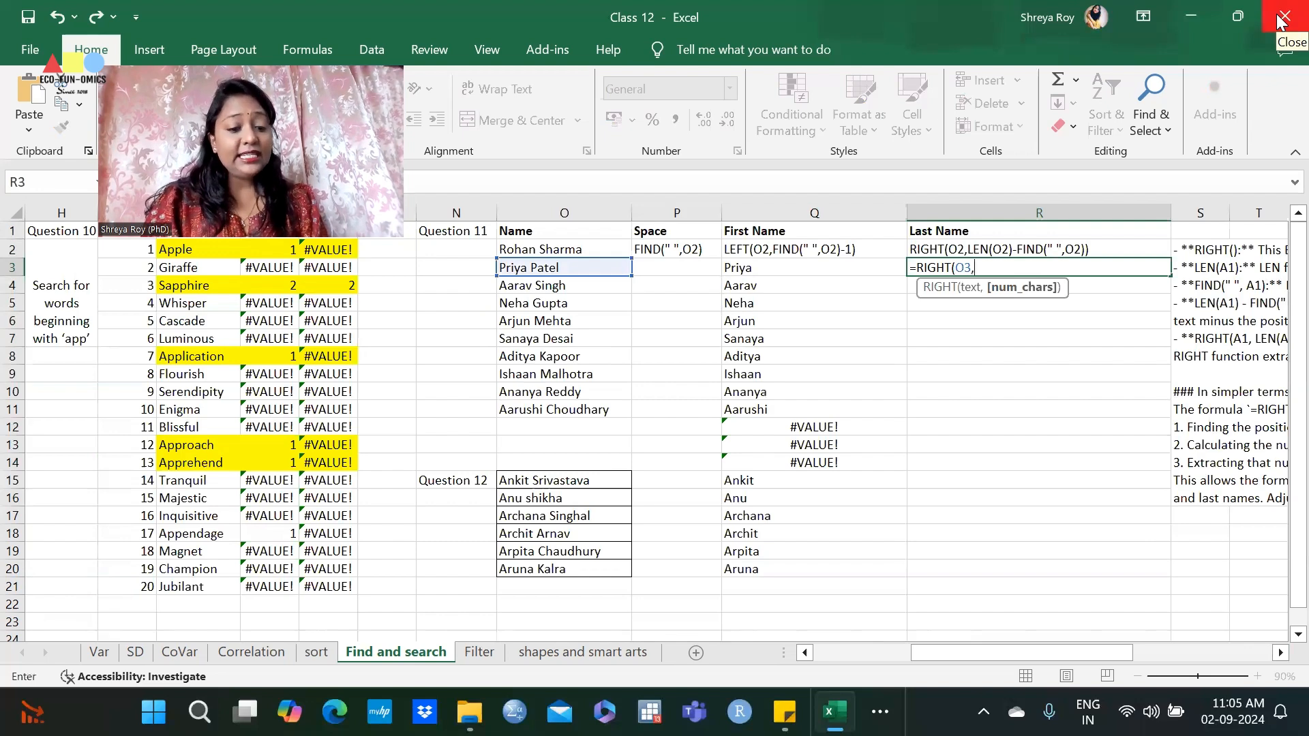
type("Len")
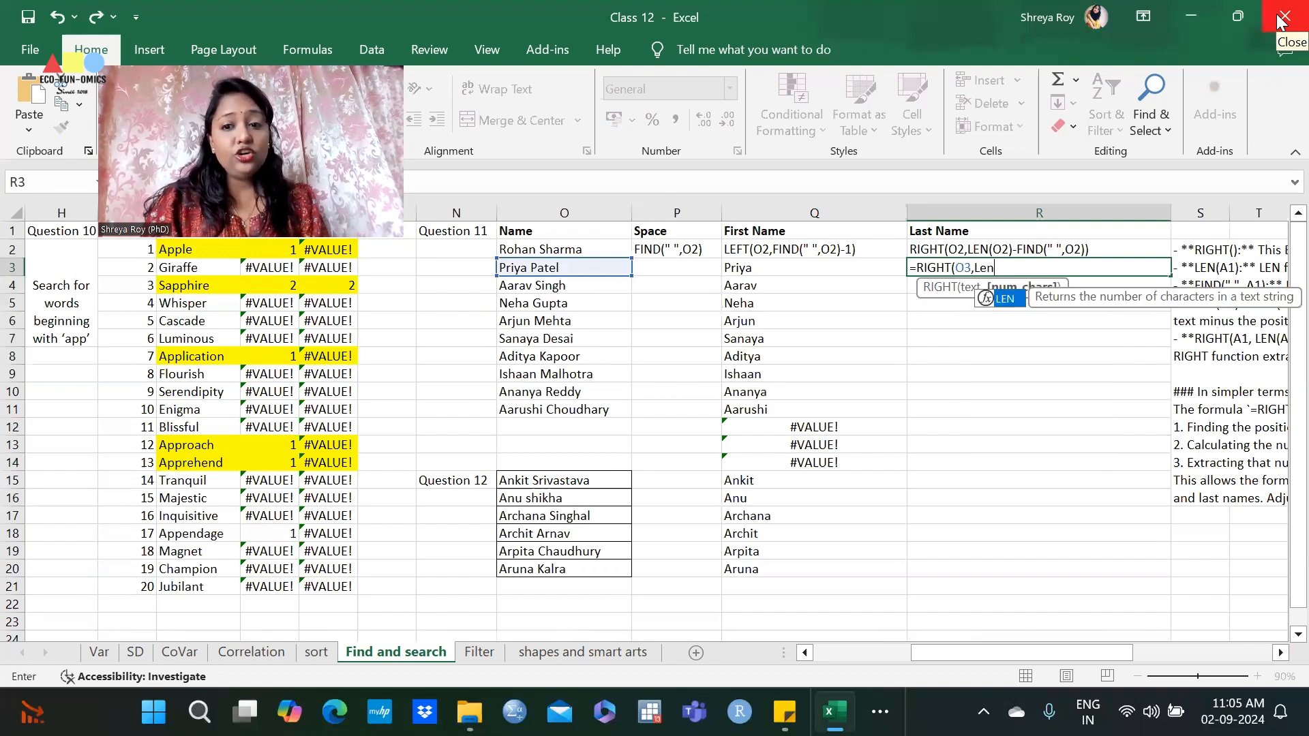
double_click(1008, 299)
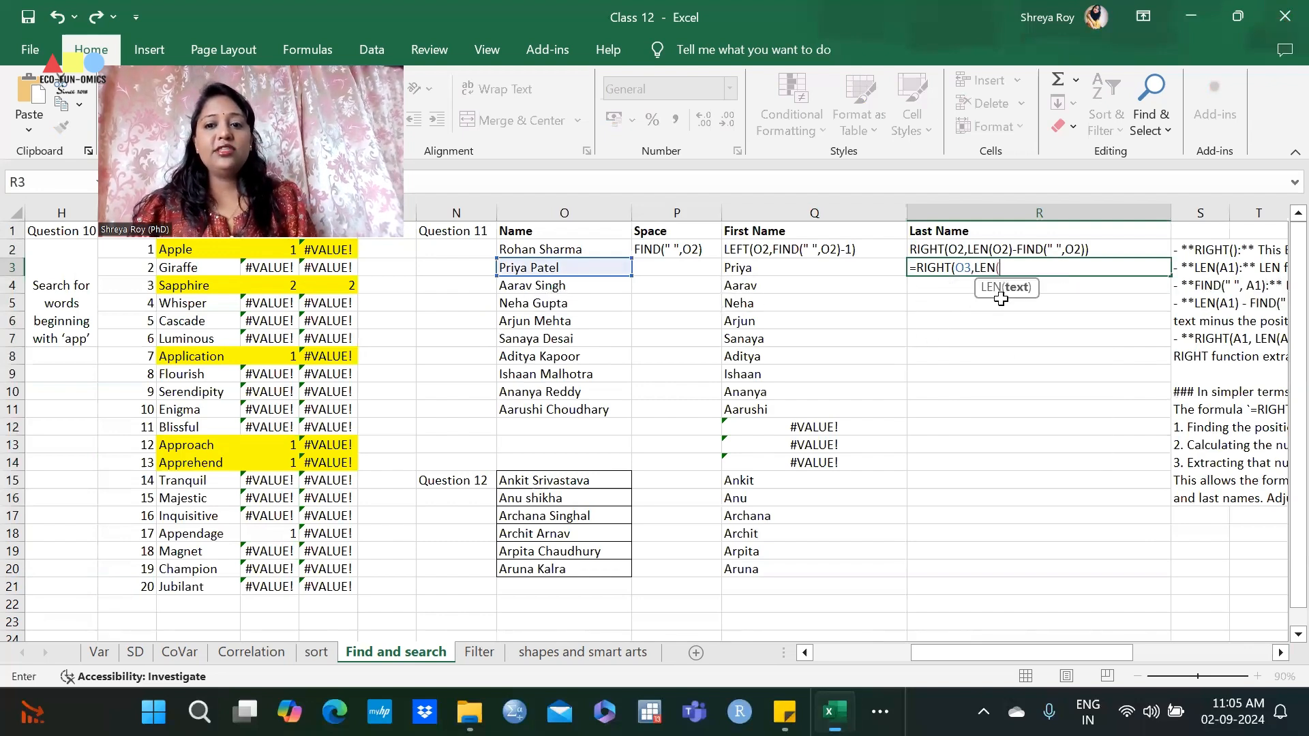
left_click(561, 265)
type(")")
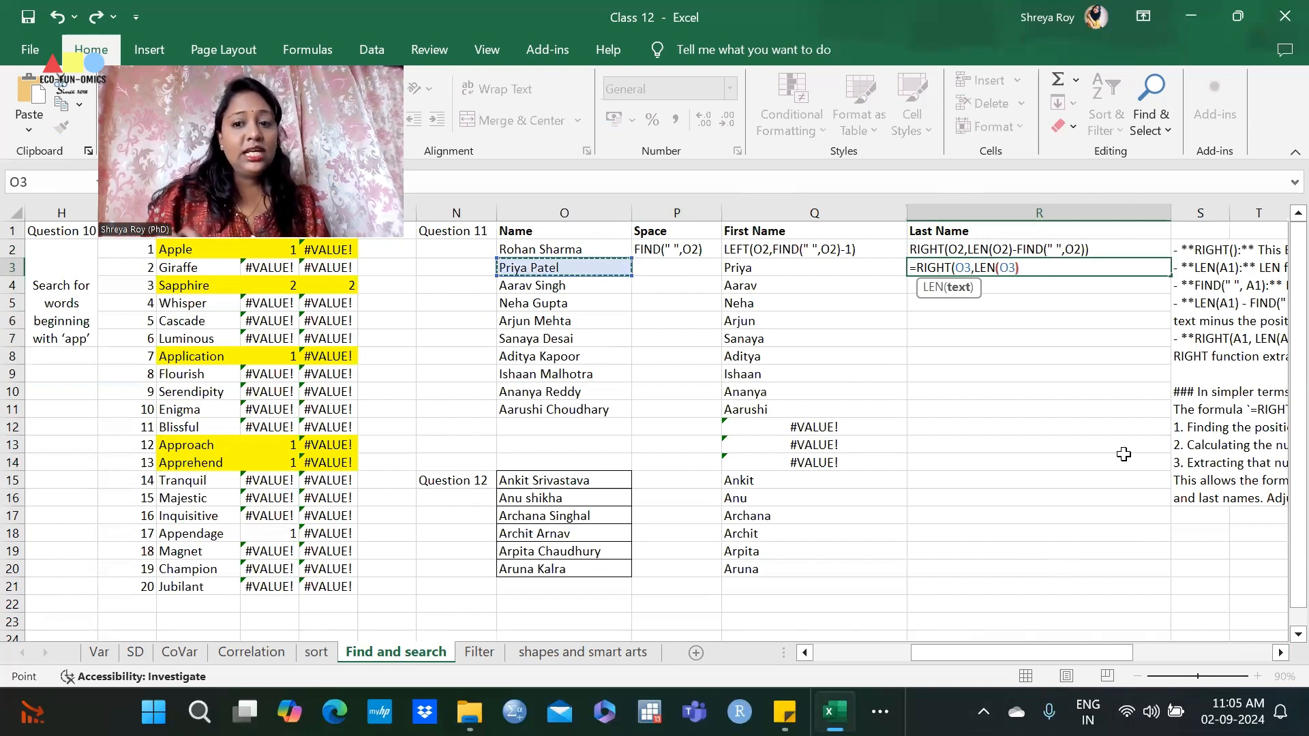
type("-Find")
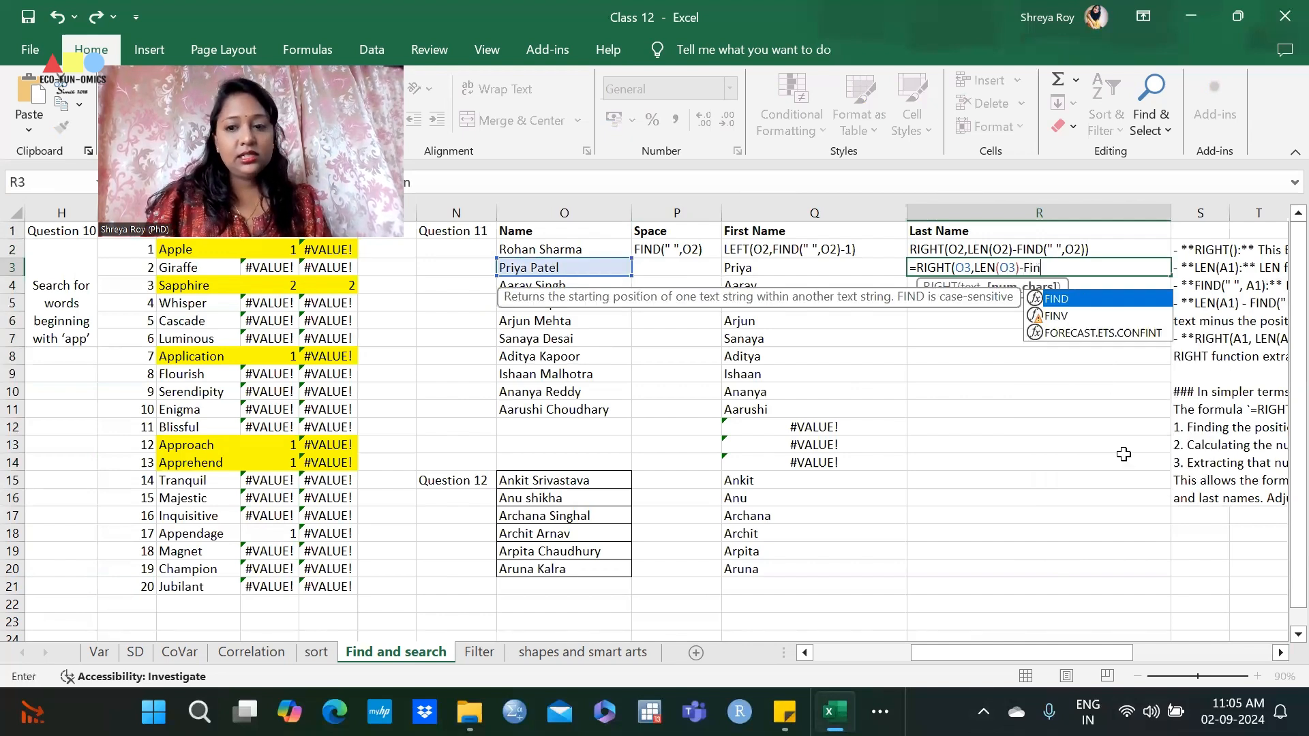
double_click(1056, 300)
type("\" \",")
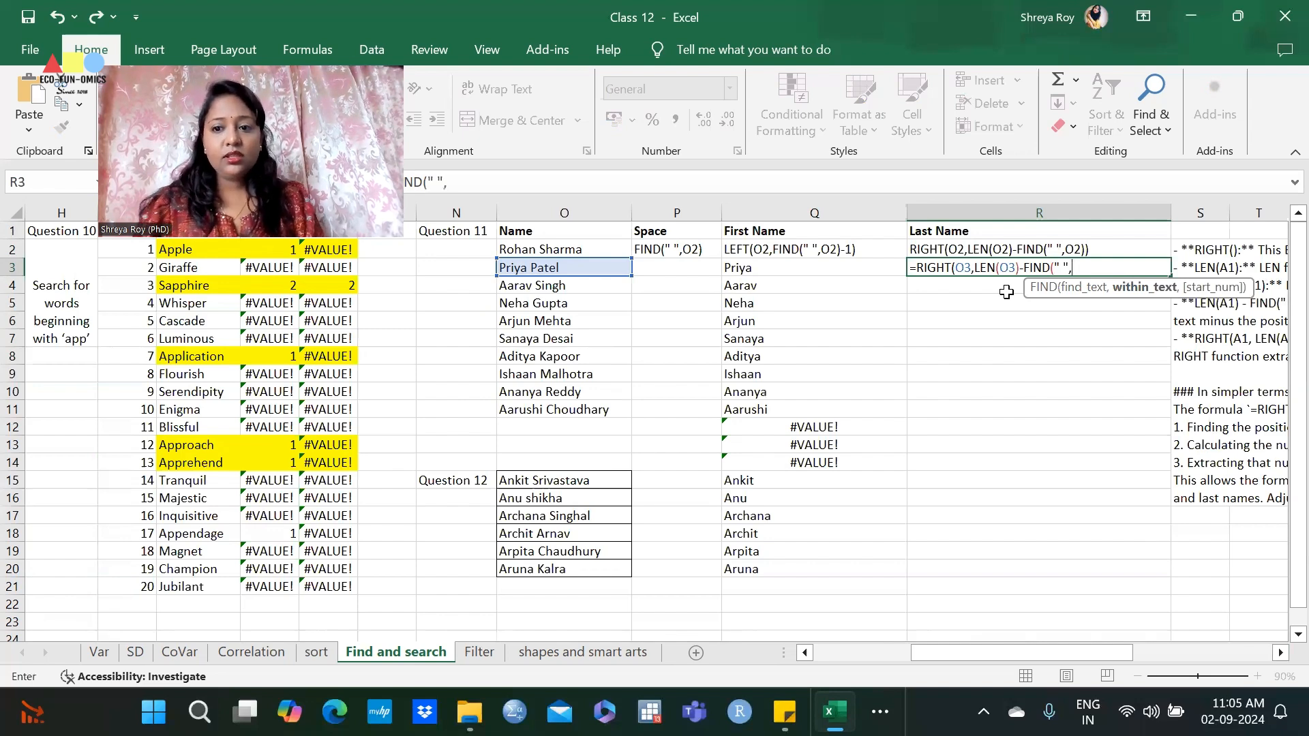
left_click(599, 266)
type("))")
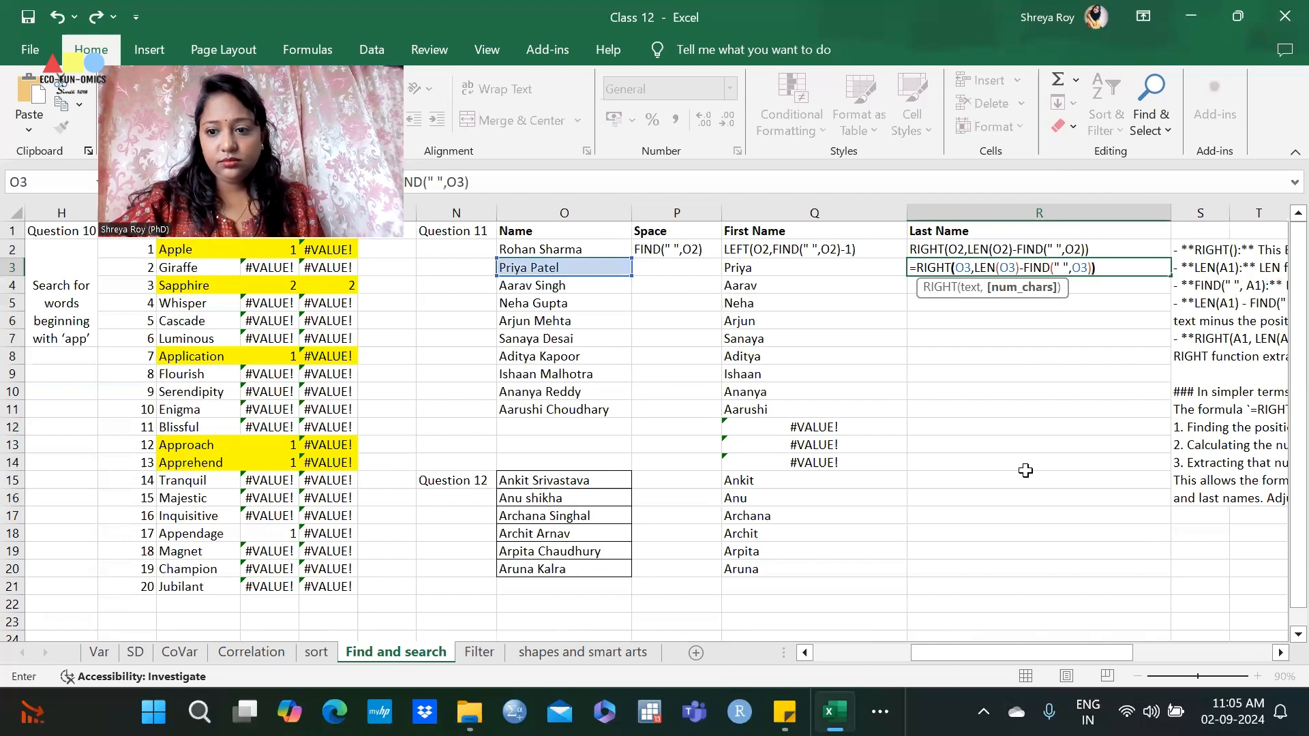
key("Return")
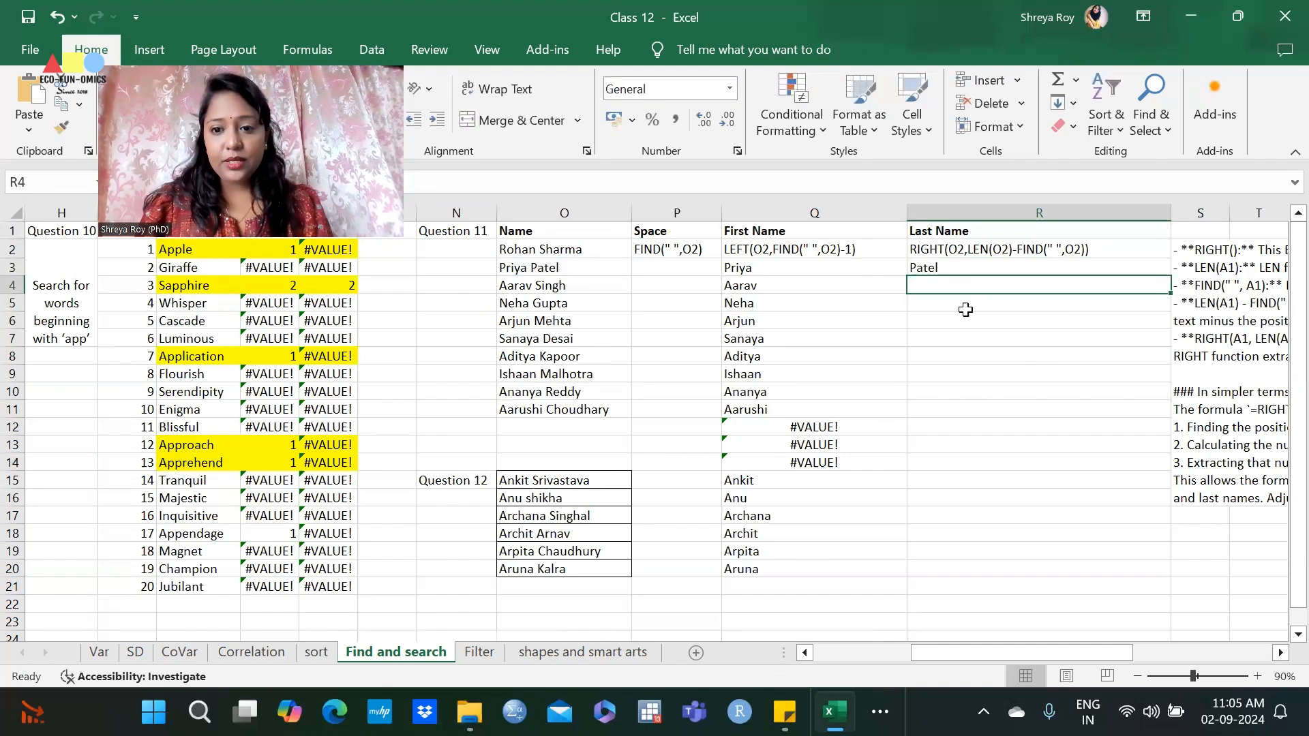
Begin a RIGHT formula in R4 with the full name in O4 as text and LEN(O4) starting the character count
type("=Righ")
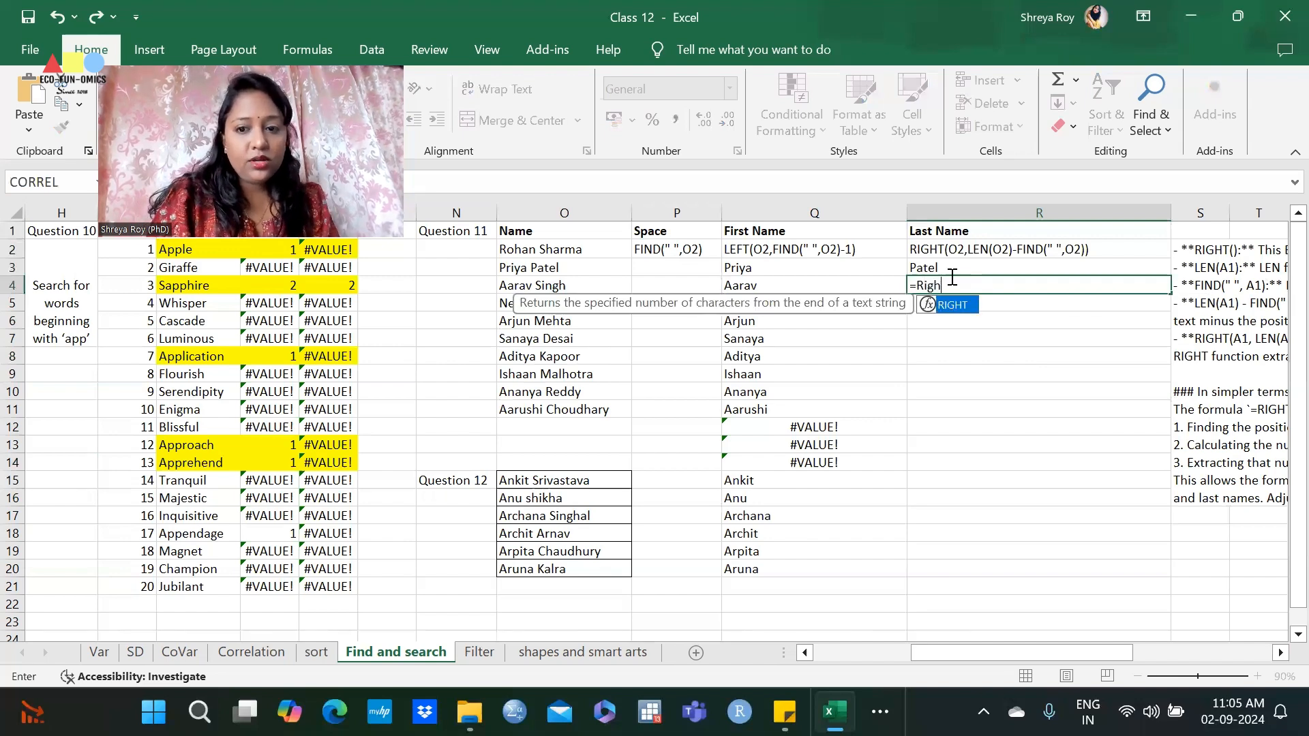
type("t")
double_click(951, 307)
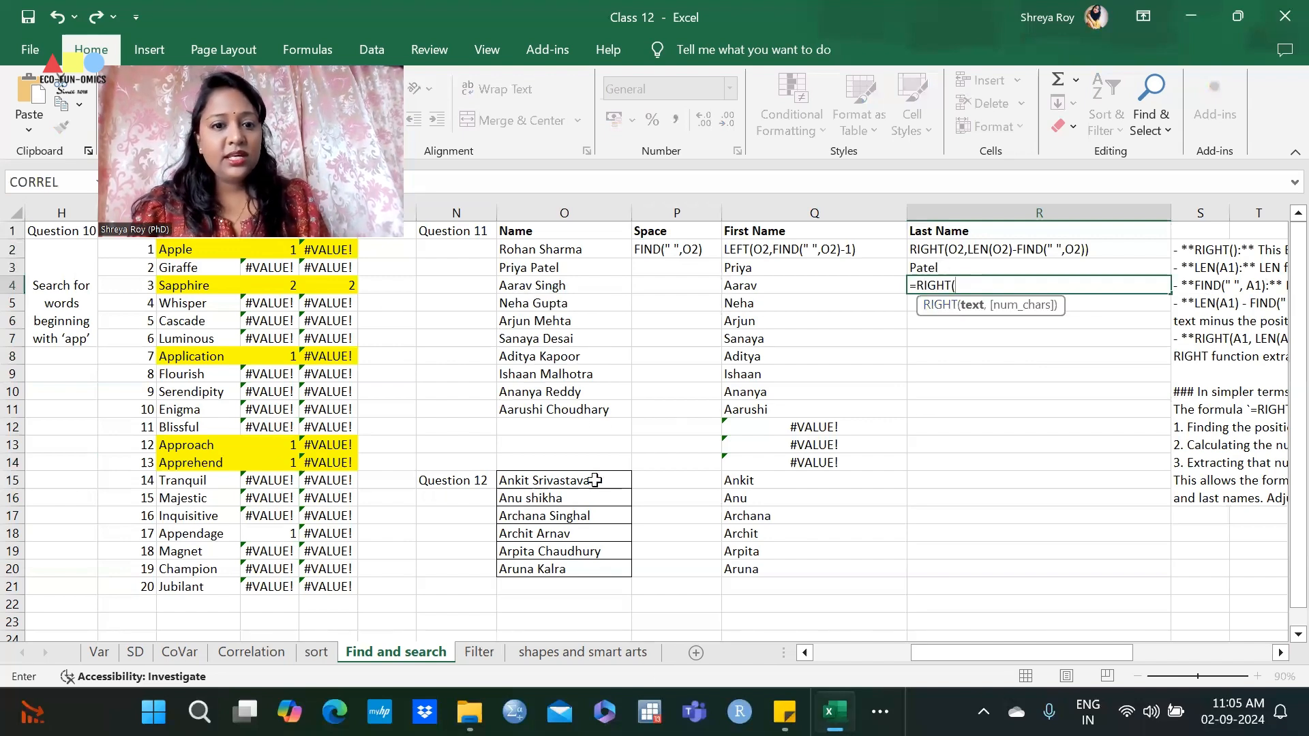
left_click(569, 285)
type(", L")
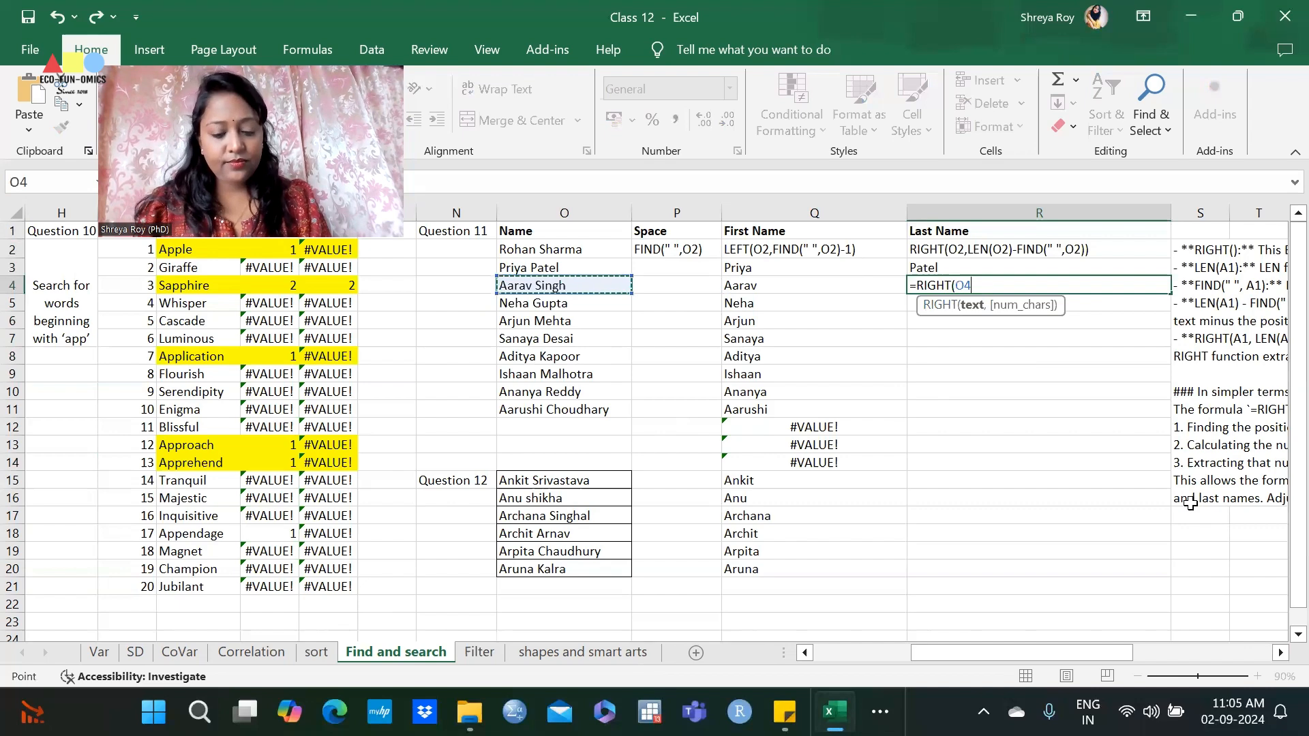
type("en")
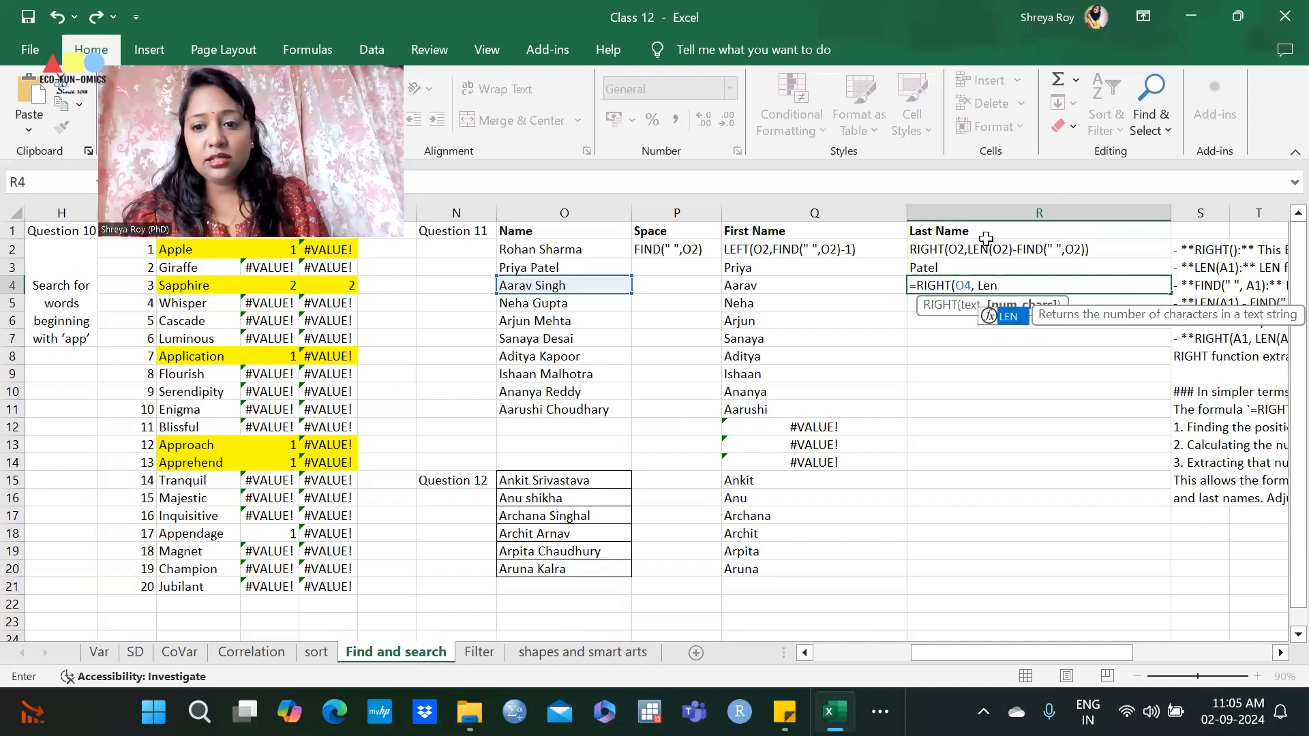
double_click(1014, 315)
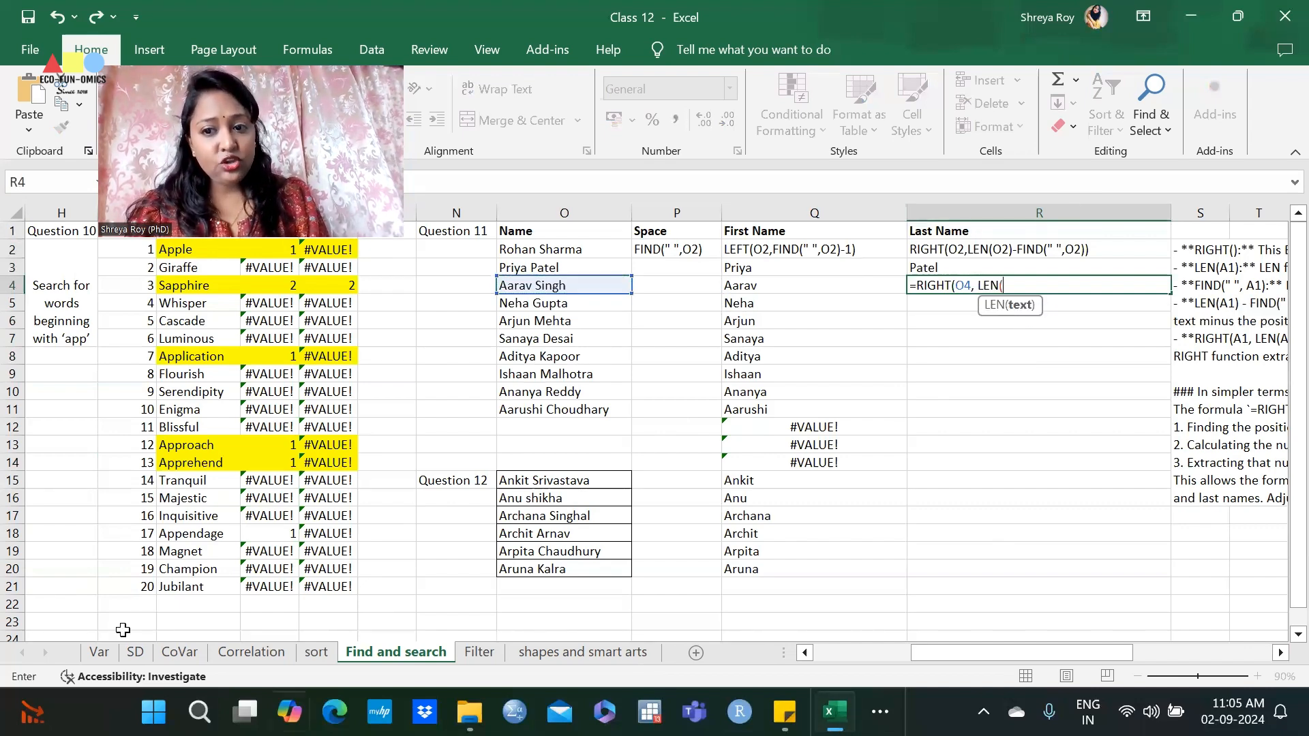
left_click(544, 285)
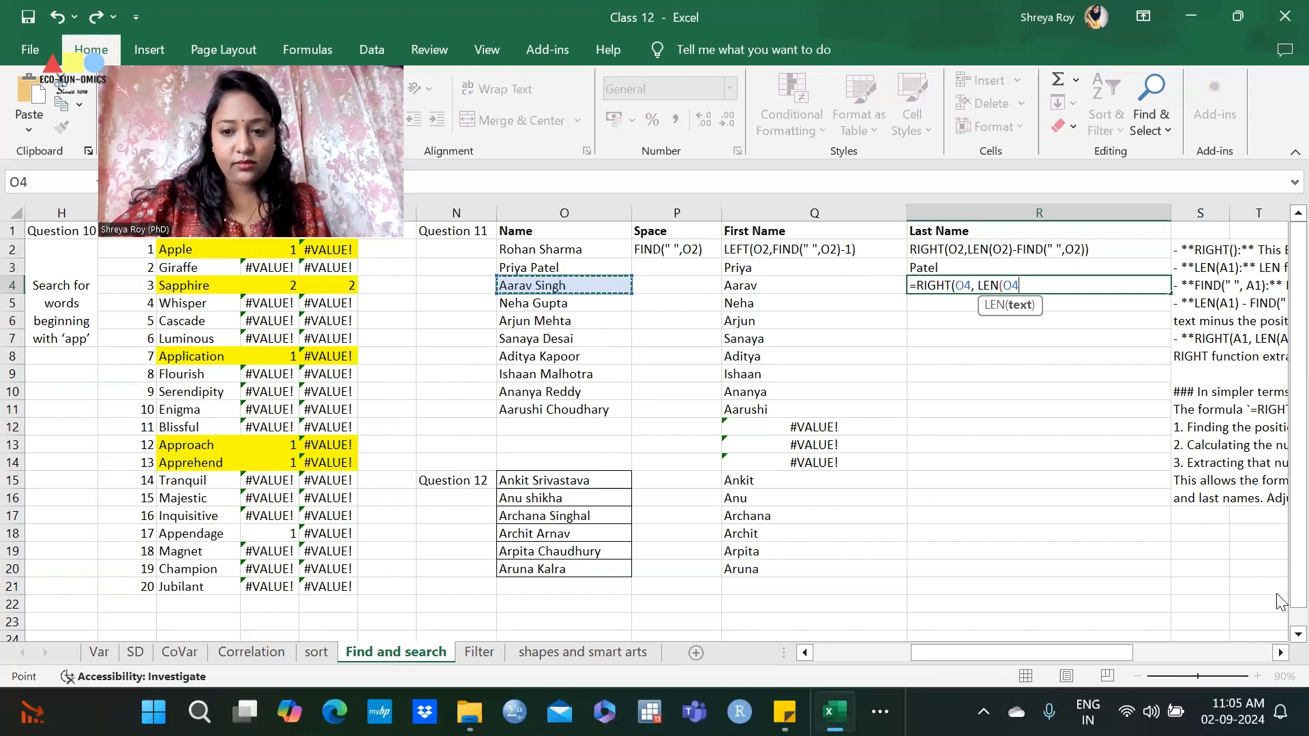
type(")")
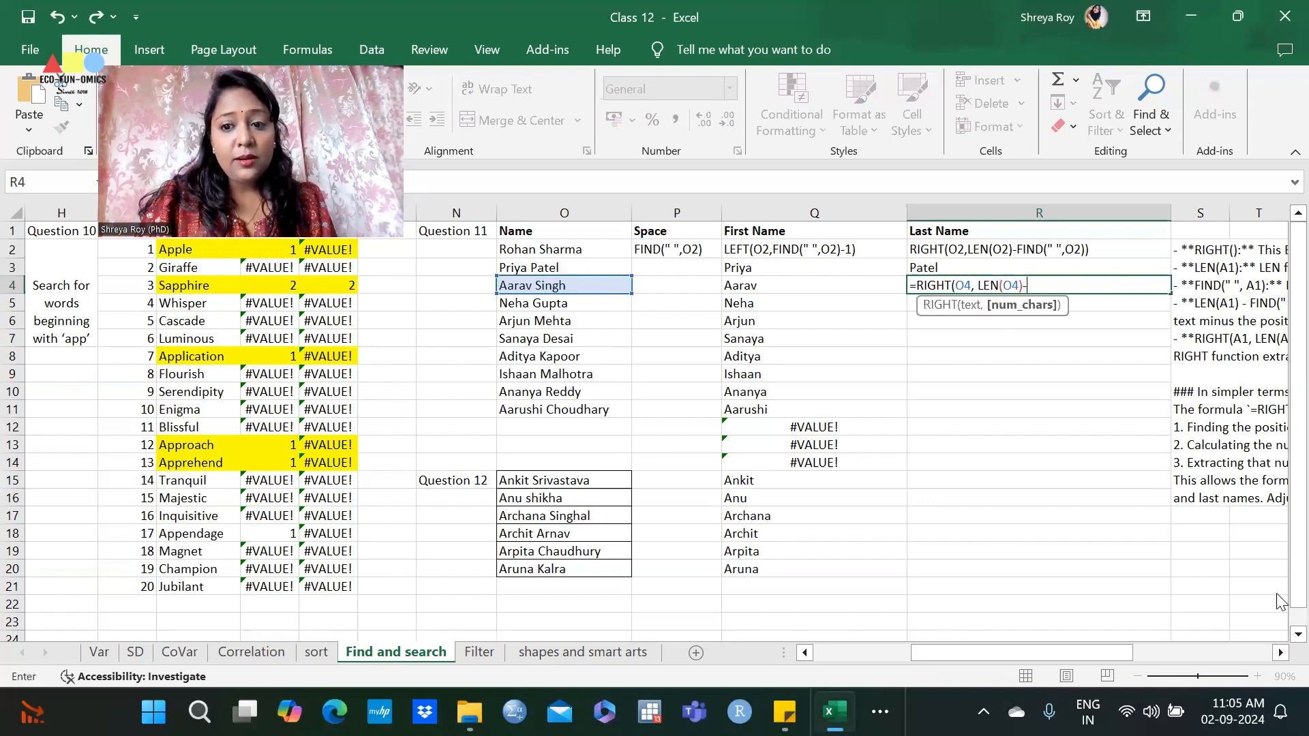
Complete the R4 formula by subtracting FIND(" ",O4) from the length, and fill it down the Last Name column to row 11
type("-Find")
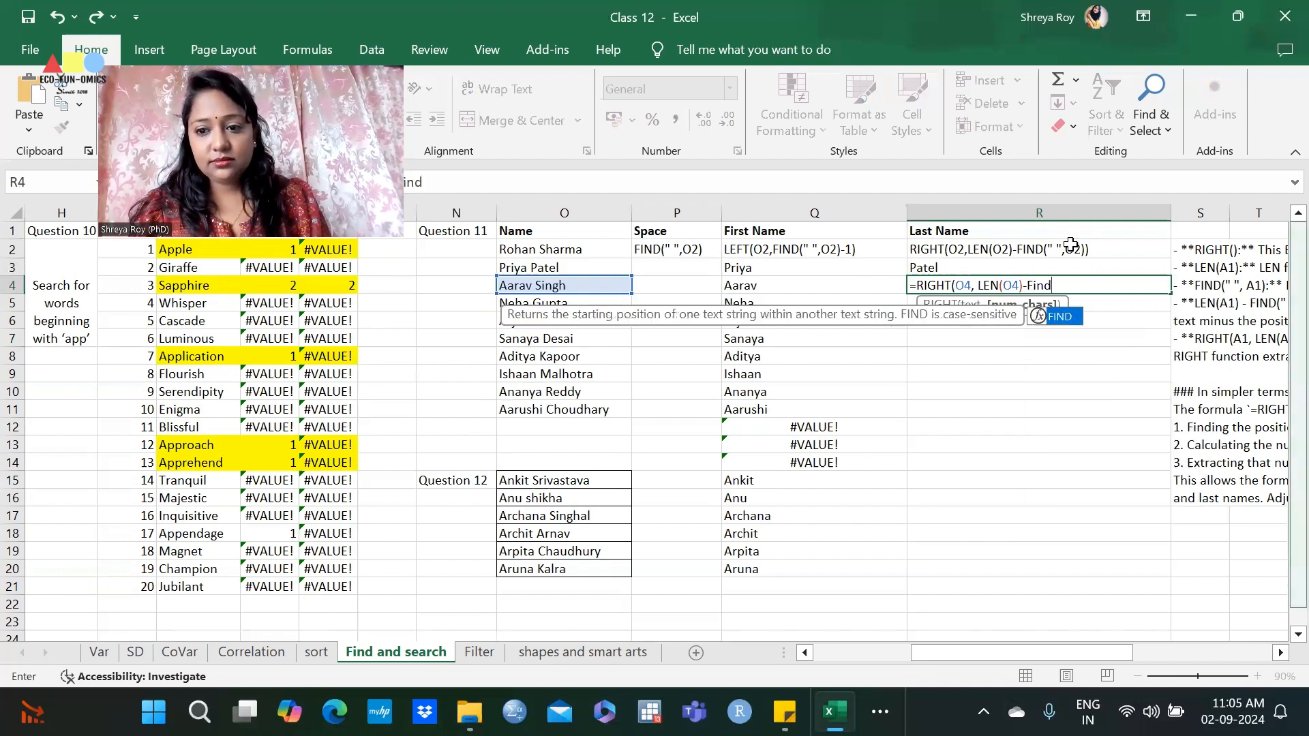
double_click(1057, 317)
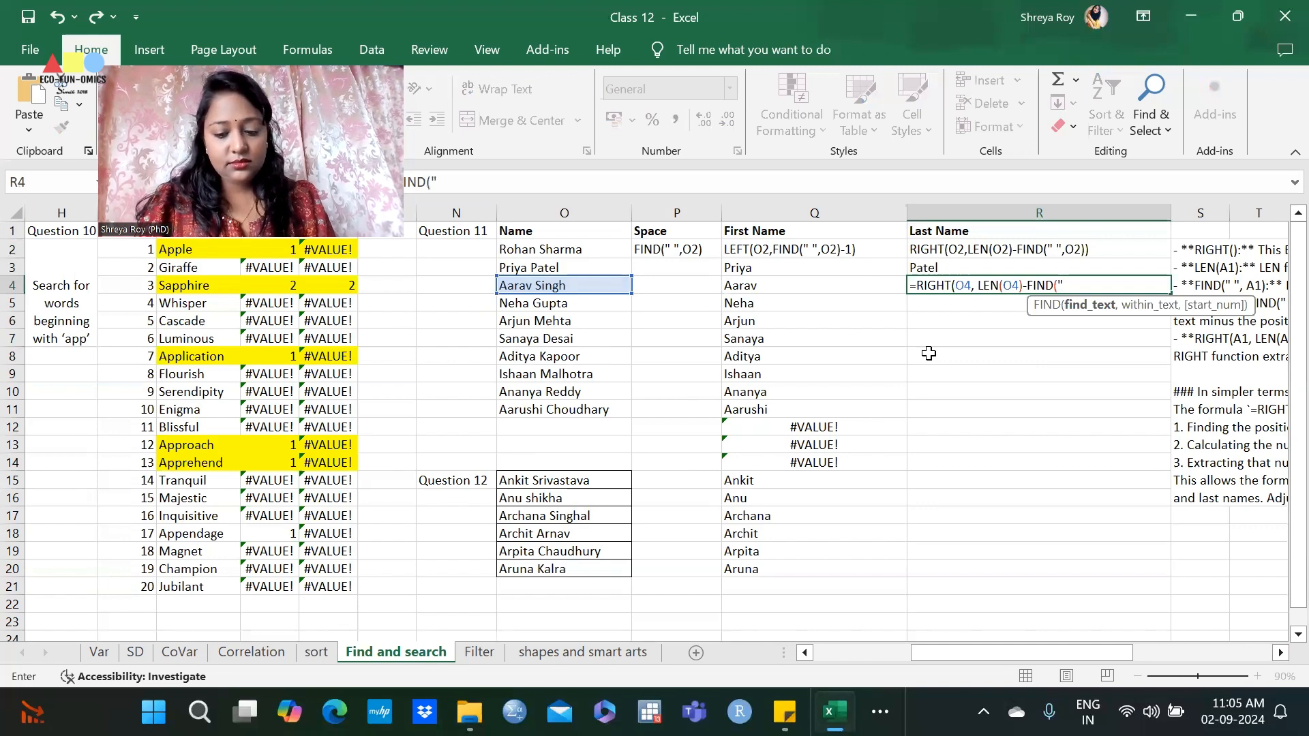
type("\",")
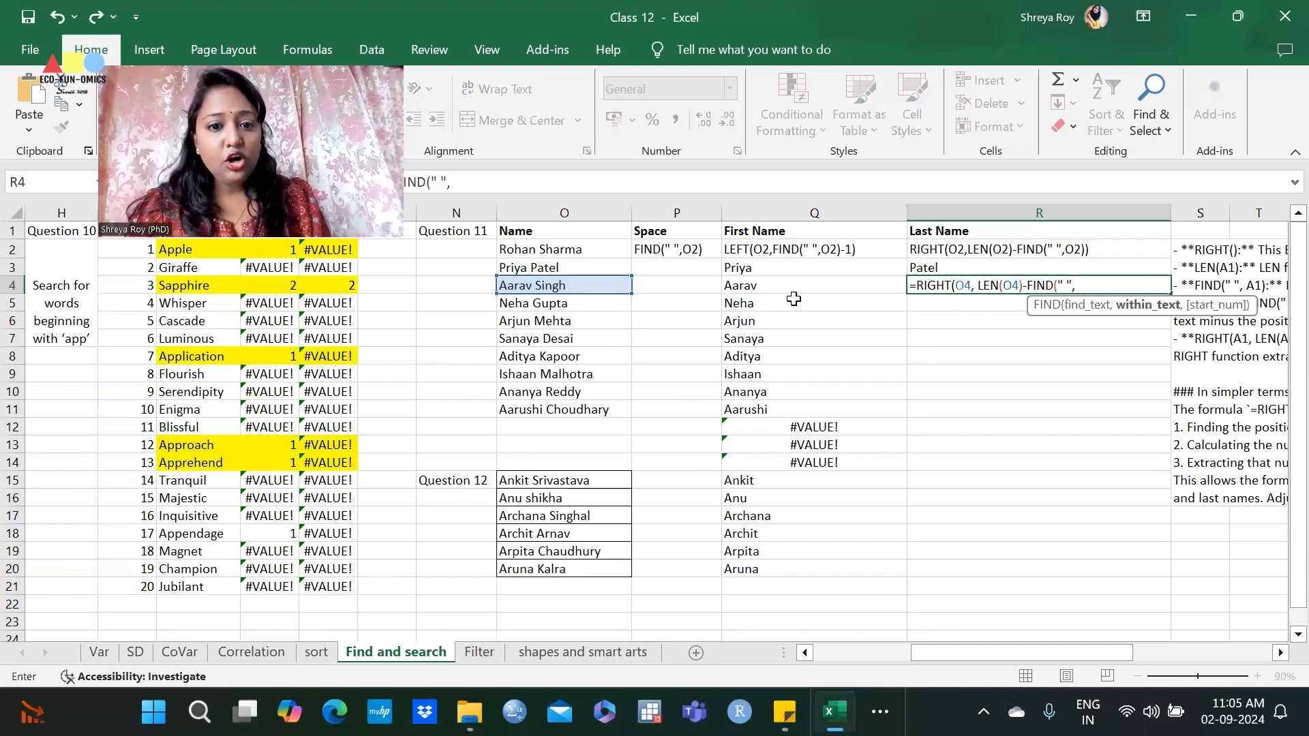
left_click(602, 286)
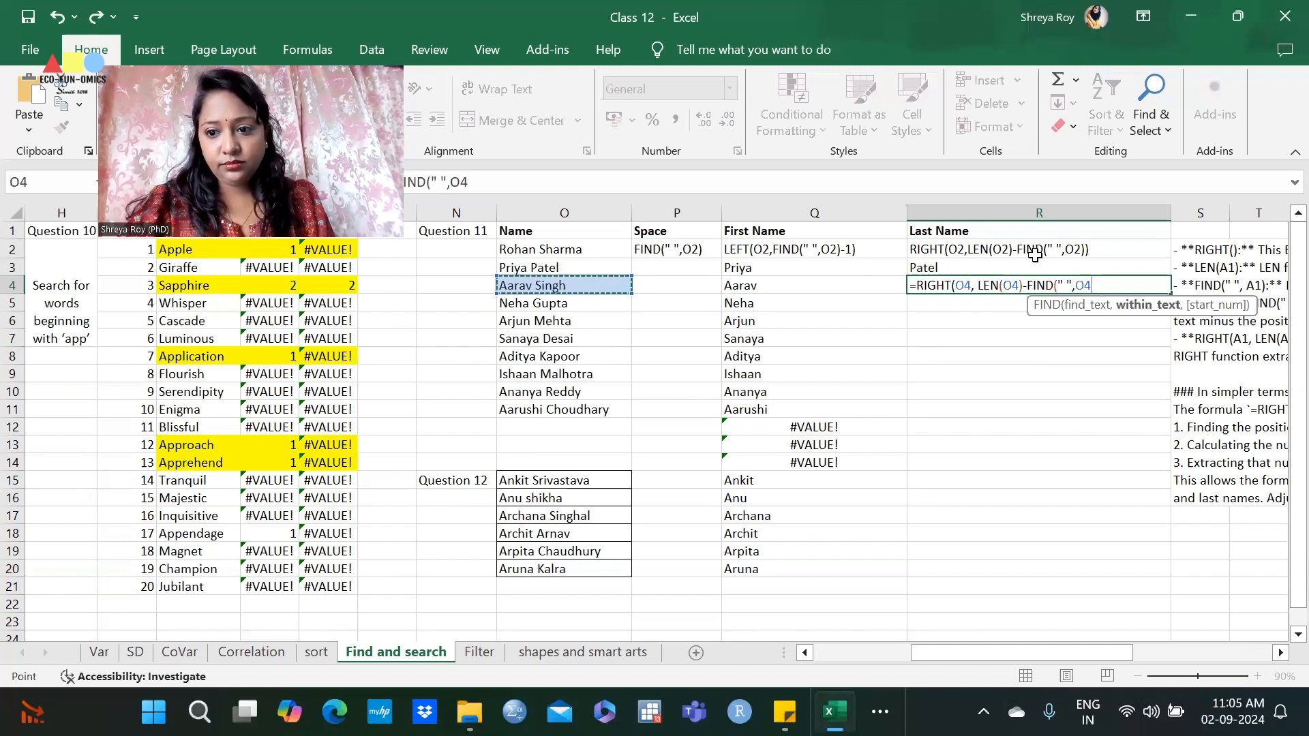
type("))")
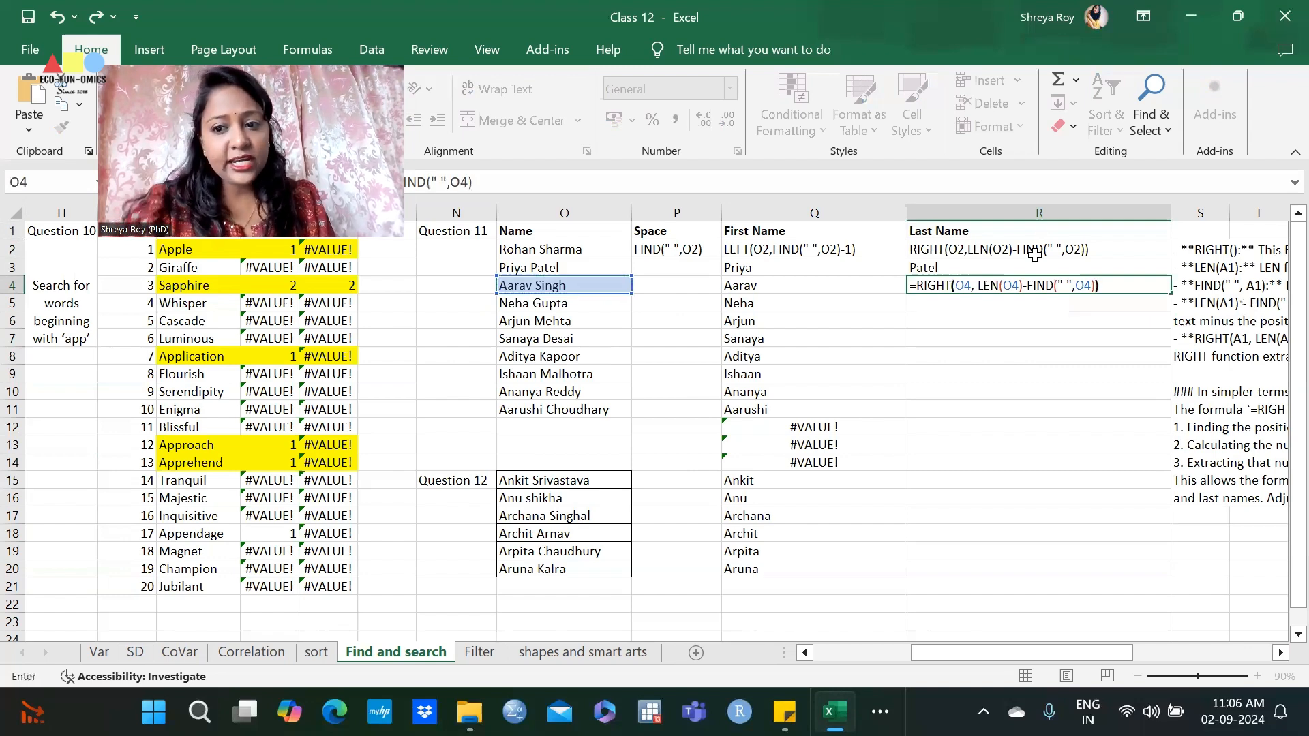
key("Return")
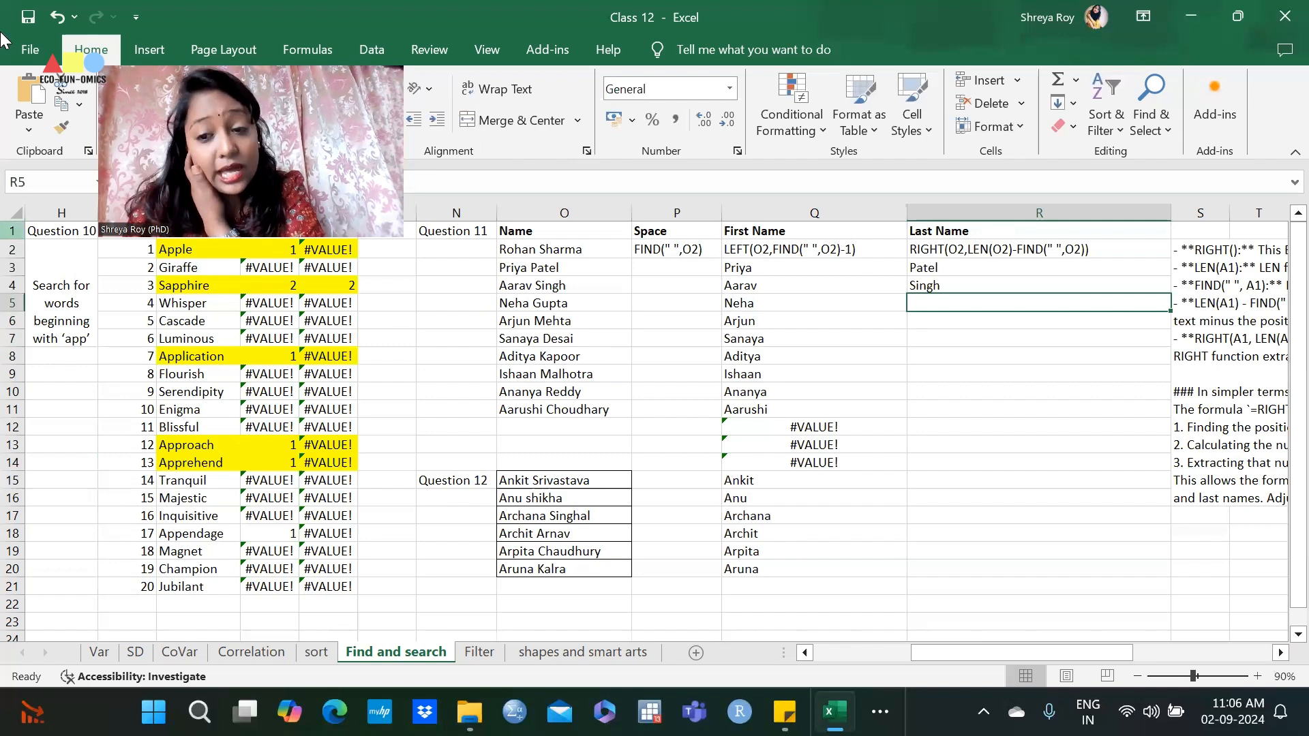
left_click(920, 286)
left_click_drag(1170, 294, 1163, 414)
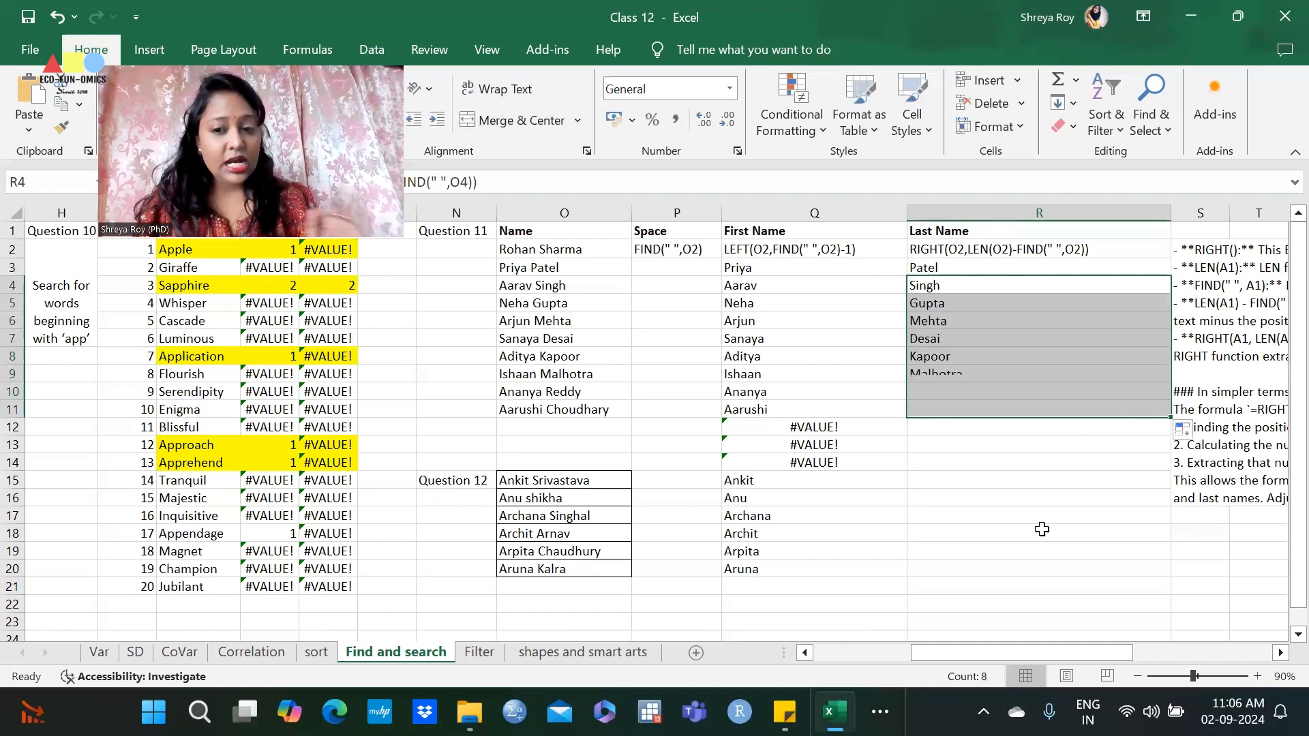
Switch to the Filter sheet and examine Question 13's income-level key alongside the country codes in C2:C15
left_click(478, 652)
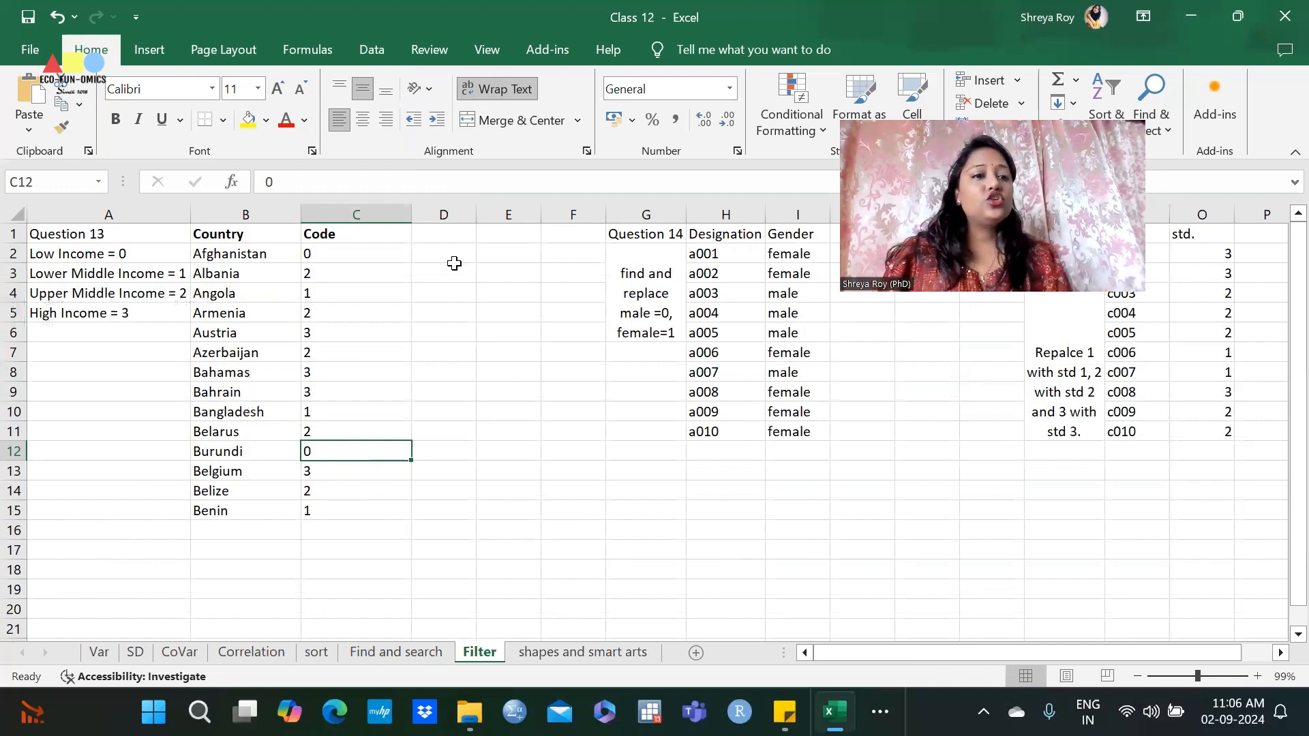
left_click(225, 292)
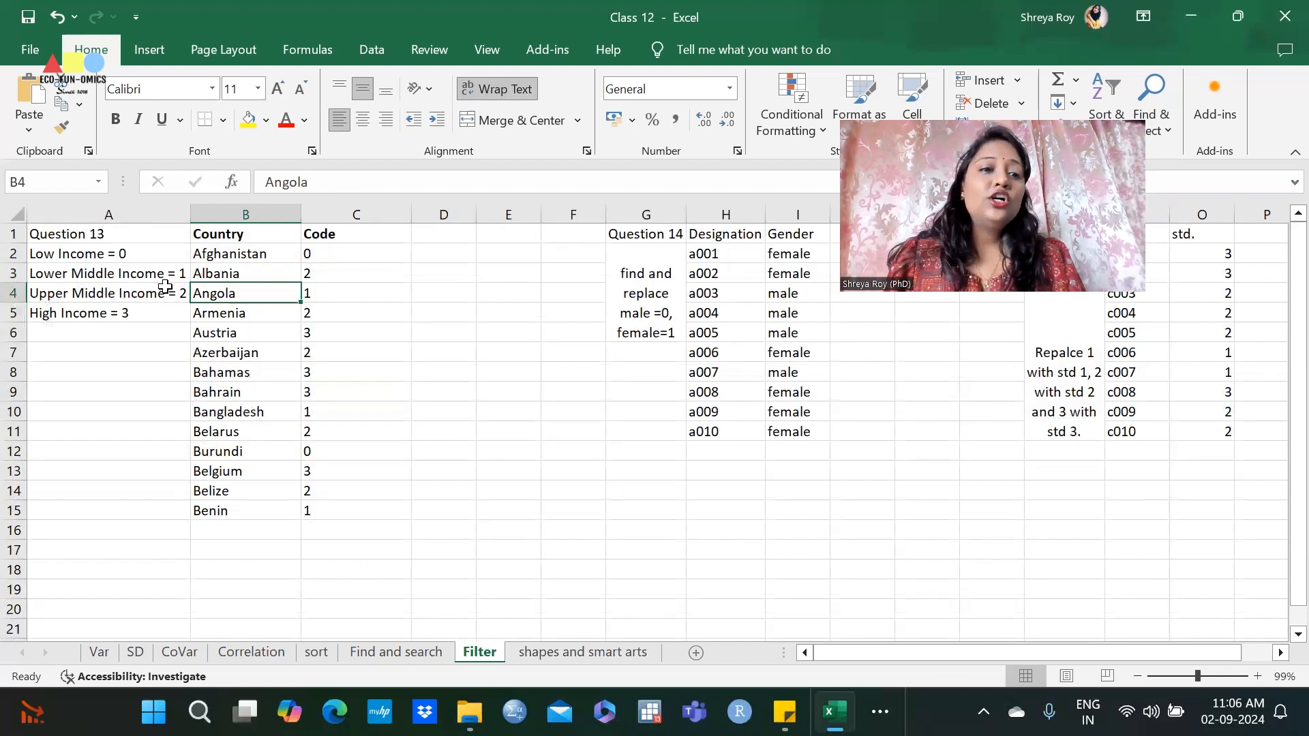
left_click(371, 306)
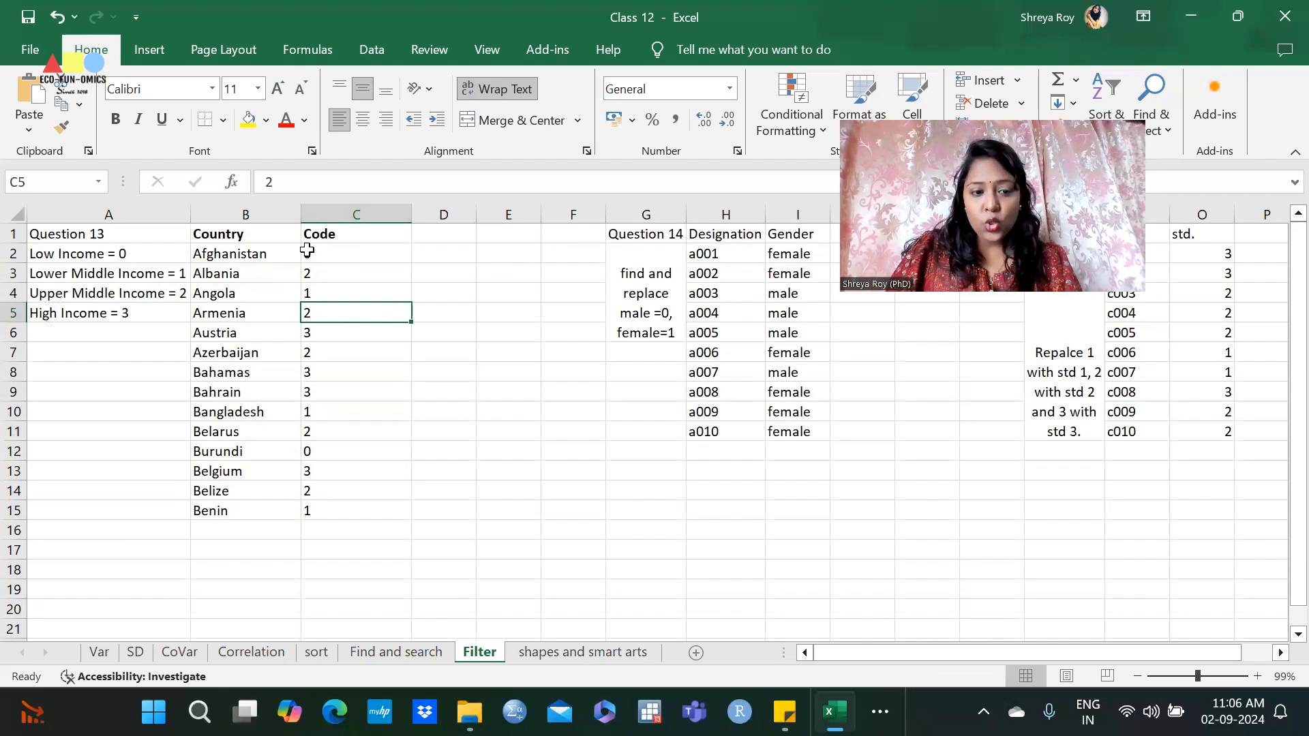
left_click_drag(322, 247, 386, 499)
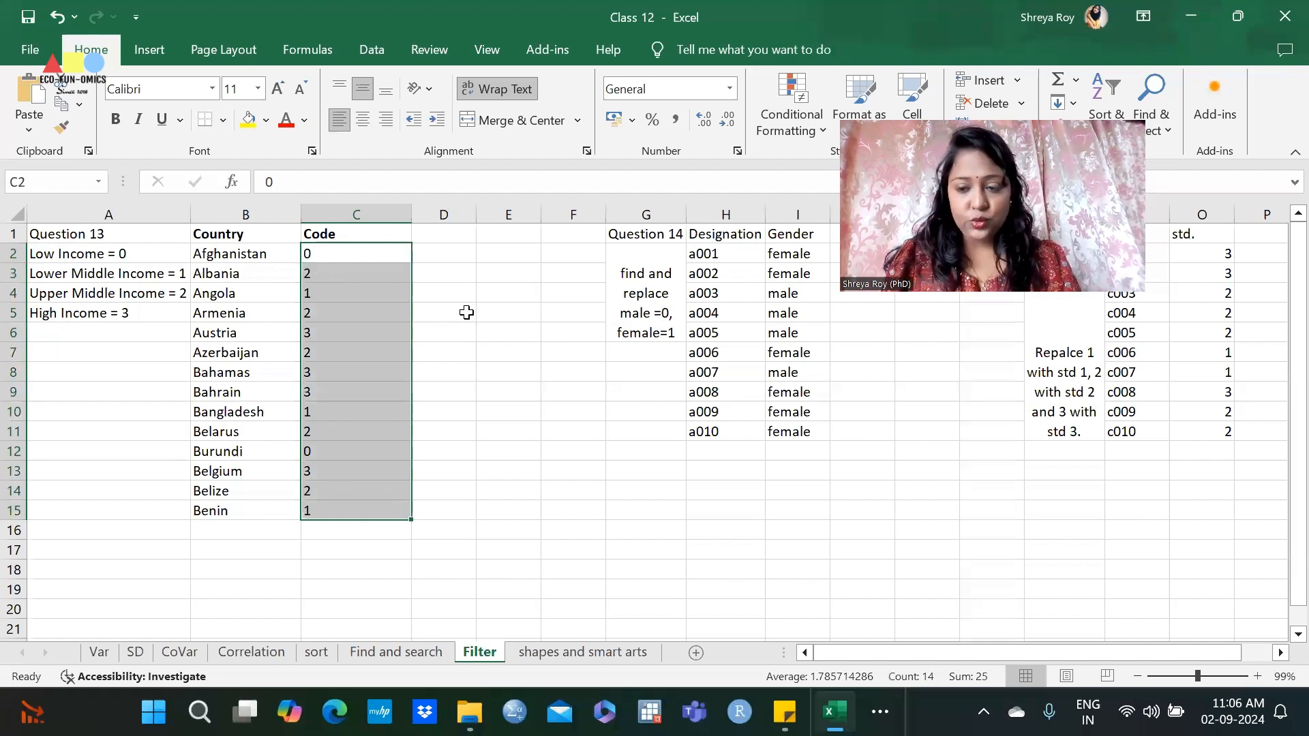
left_click(404, 292)
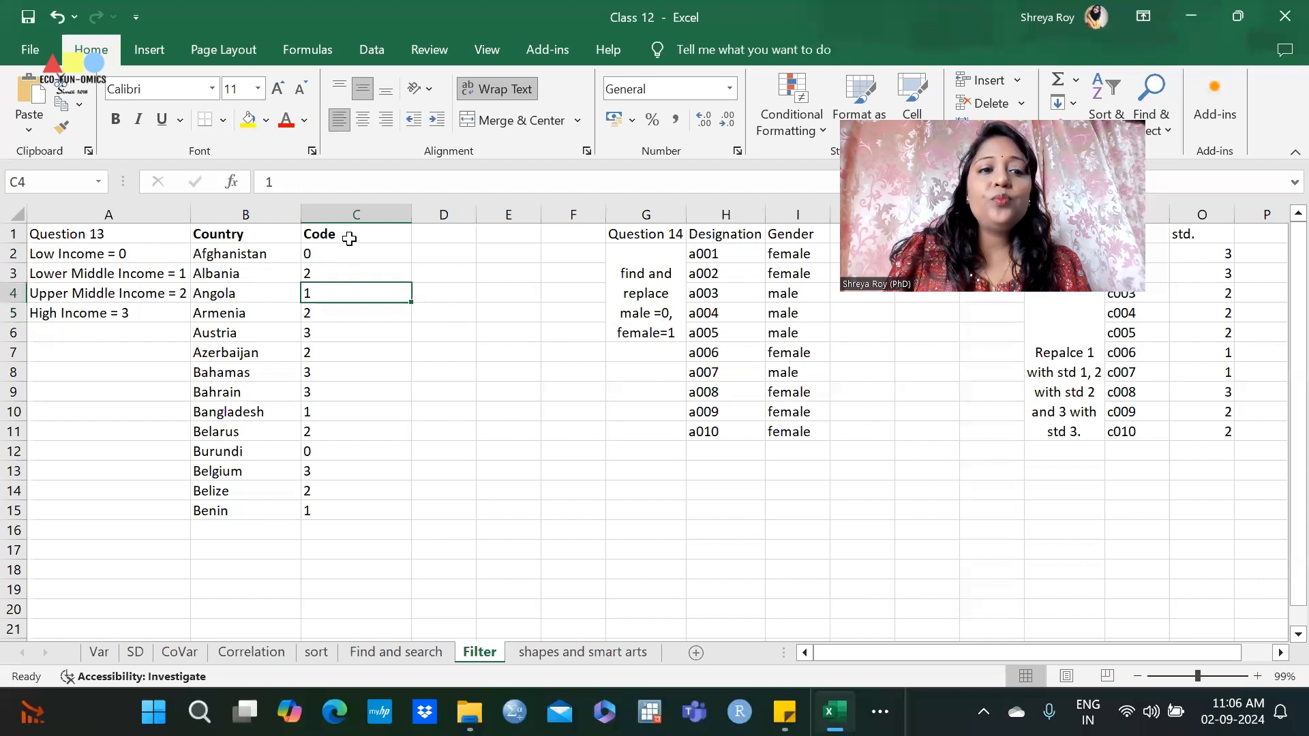
Turn on filtering for the Question 13 table from the Code header in C1
left_click(315, 238)
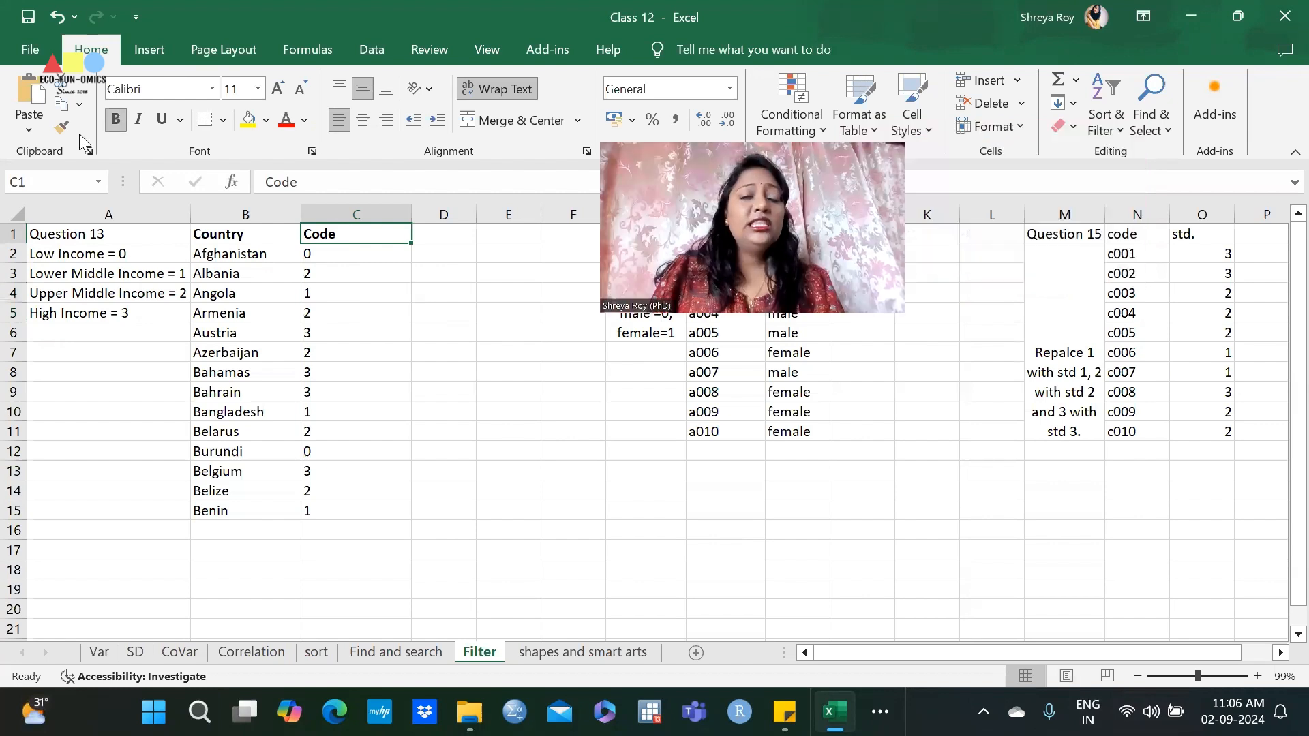
left_click(1101, 129)
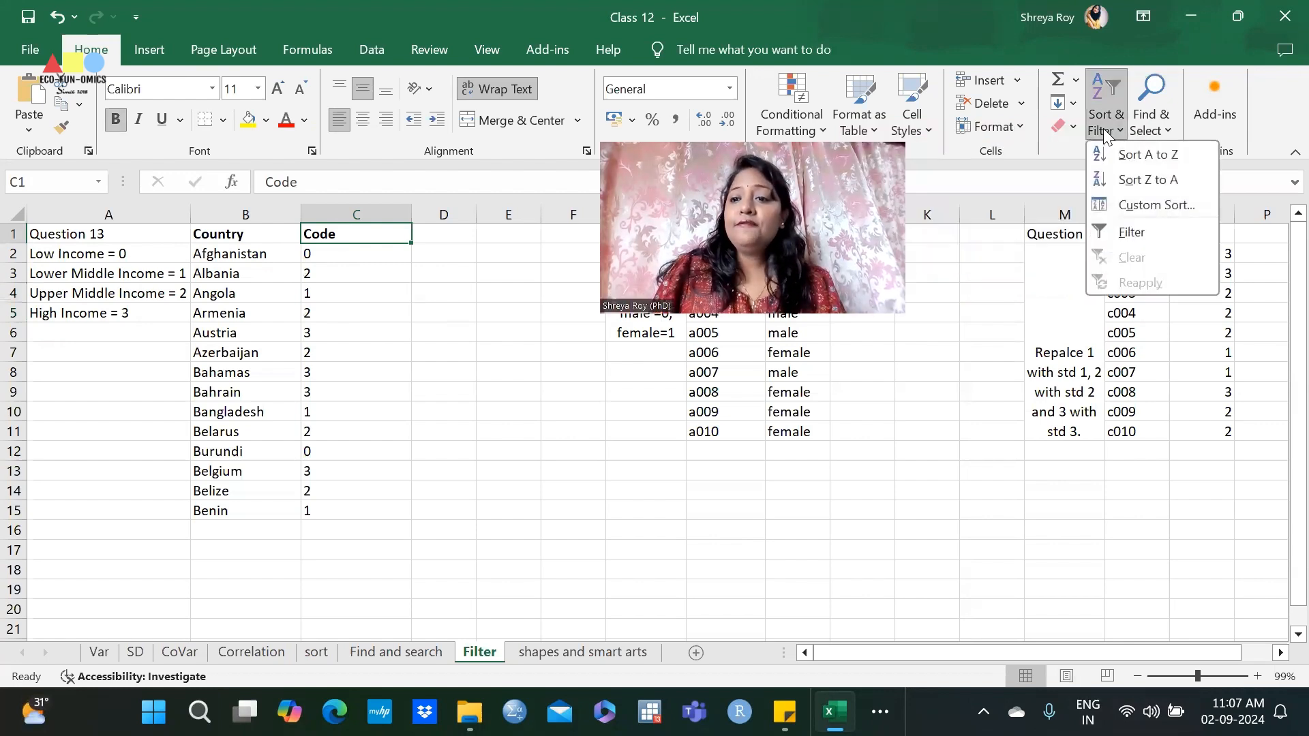
left_click(1143, 236)
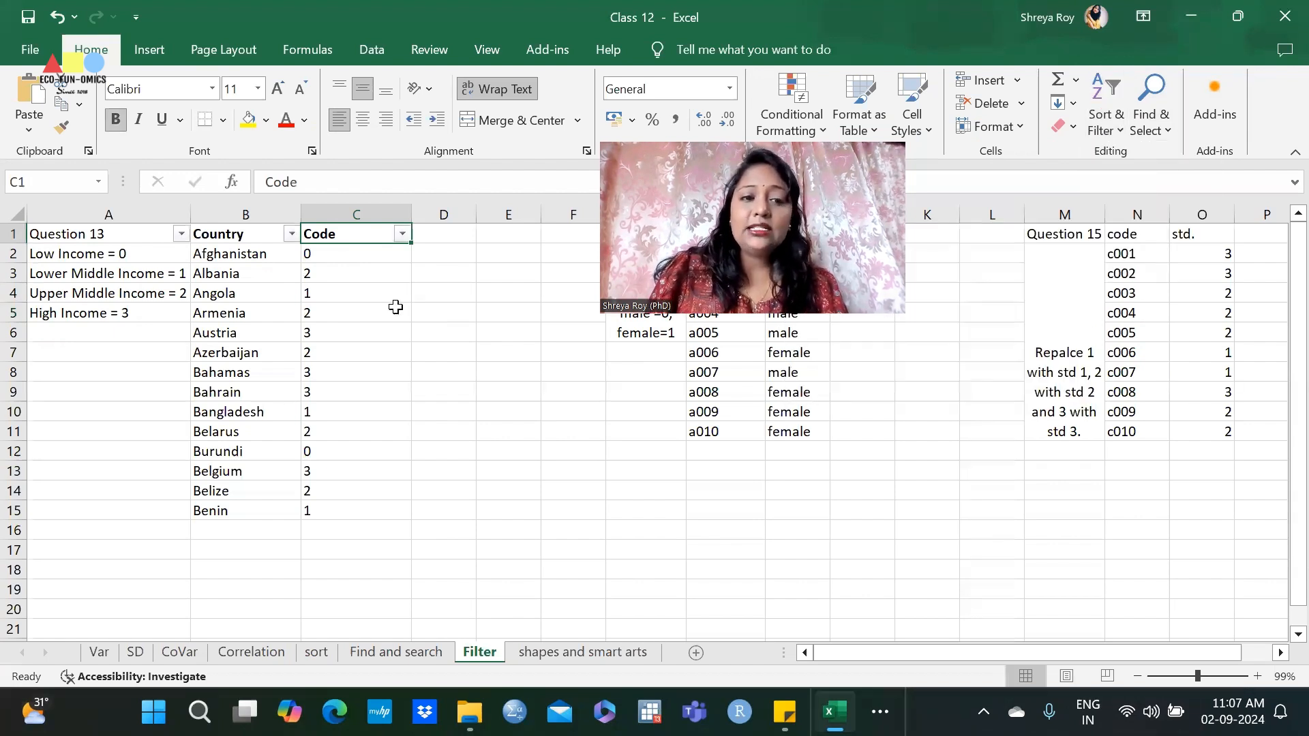
Filter the Code column to show only code 0, and check the listed countries against the Low Income entry
left_click(405, 237)
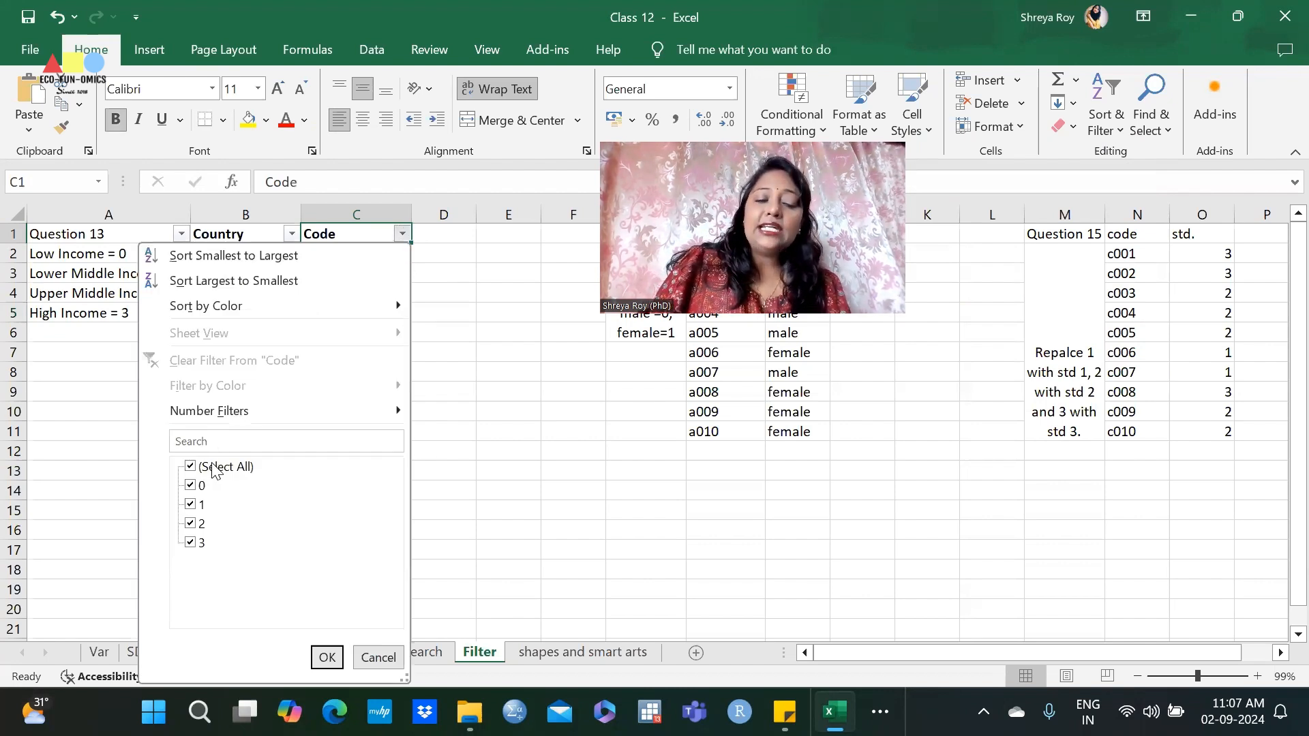
left_click(193, 469)
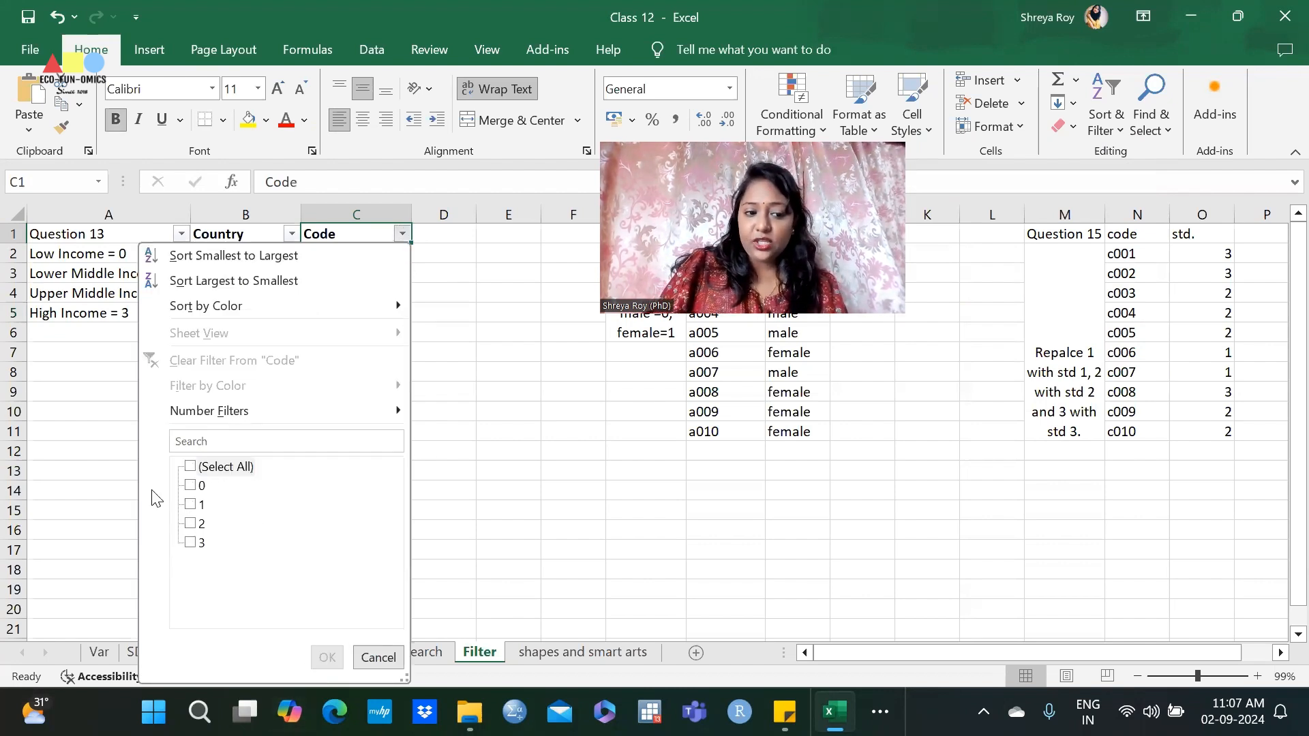
left_click(191, 467)
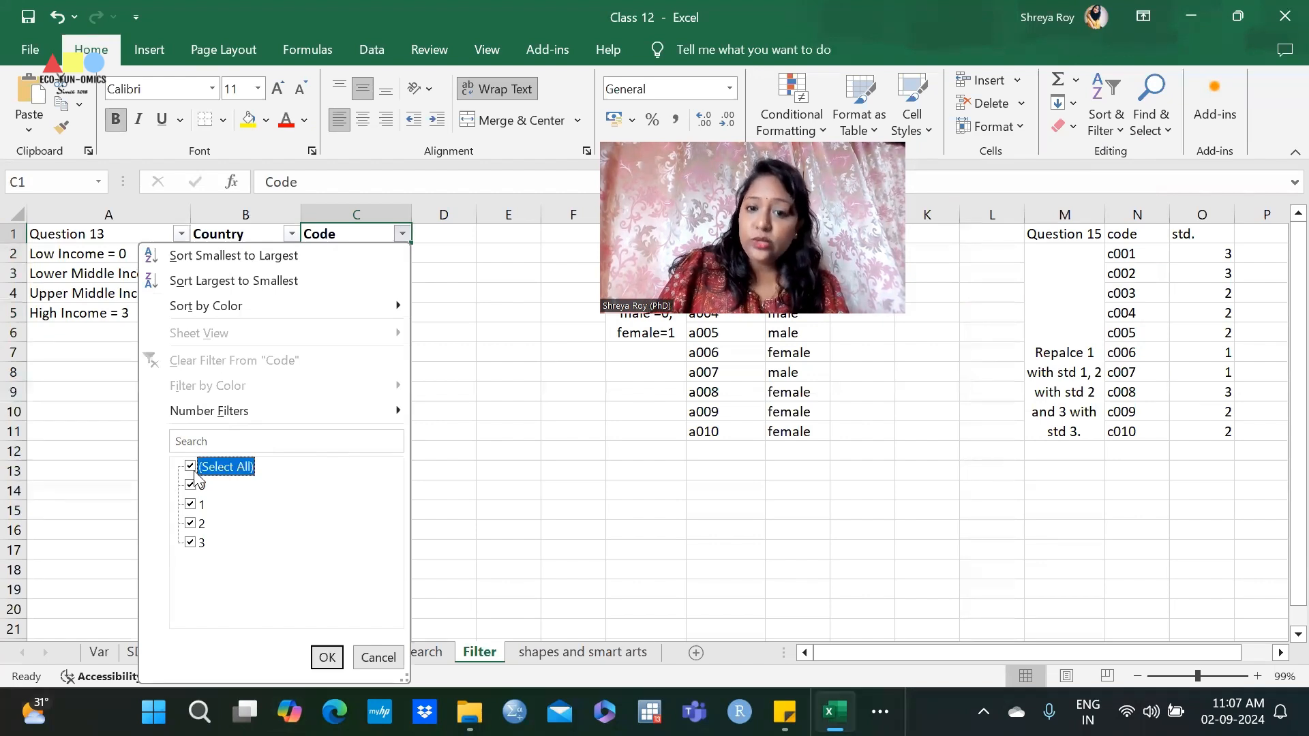
left_click(191, 468)
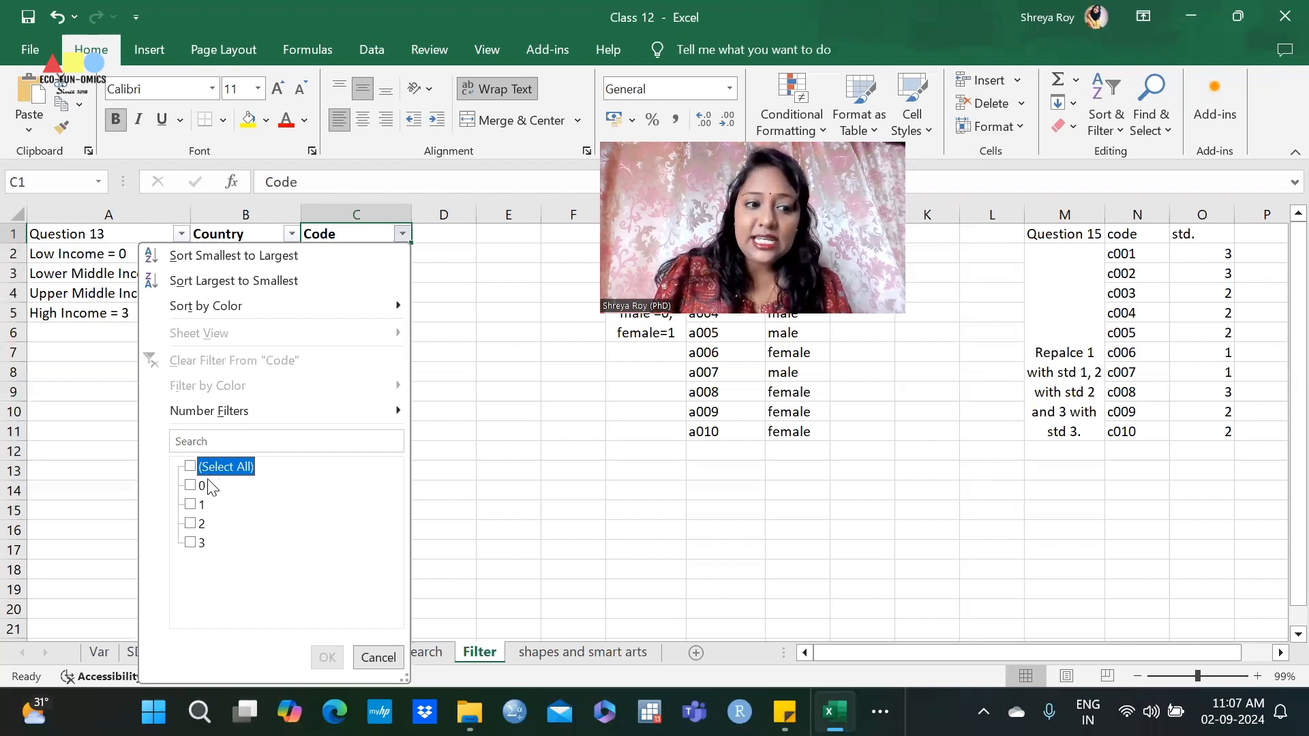
left_click(192, 487)
left_click(326, 658)
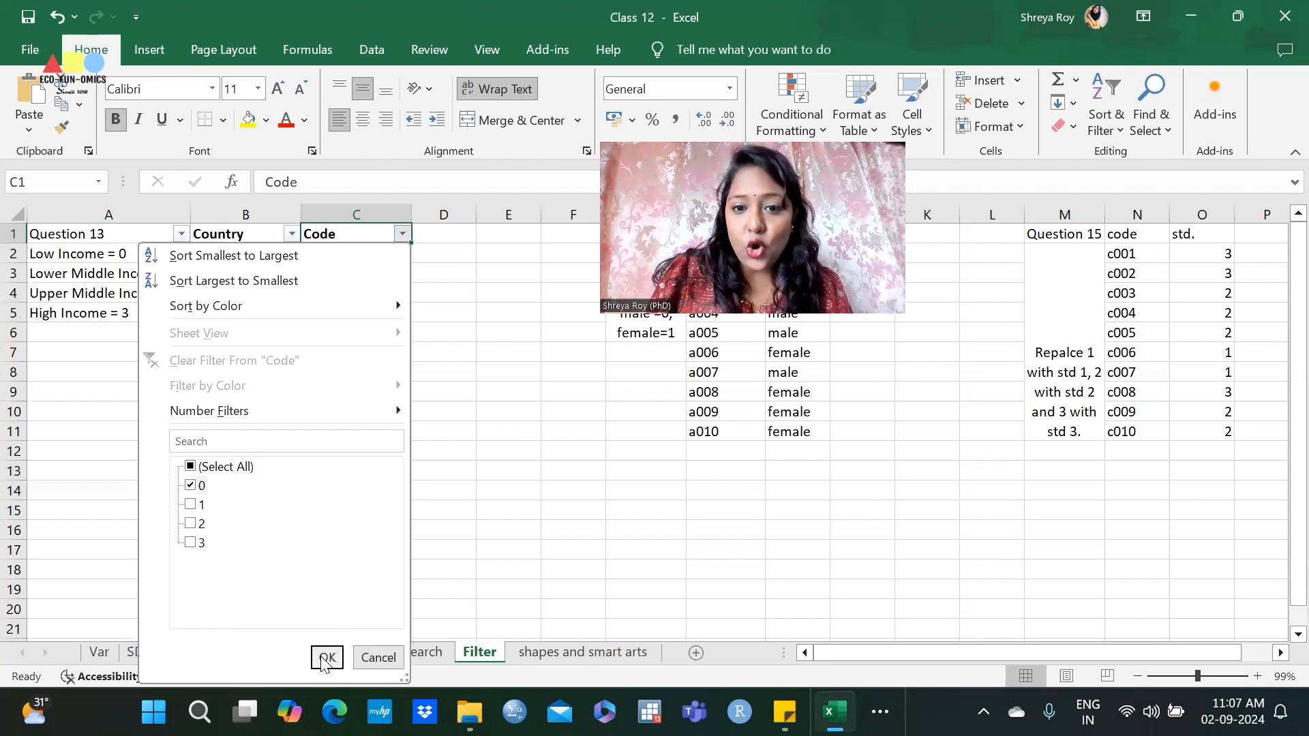
left_click(327, 658)
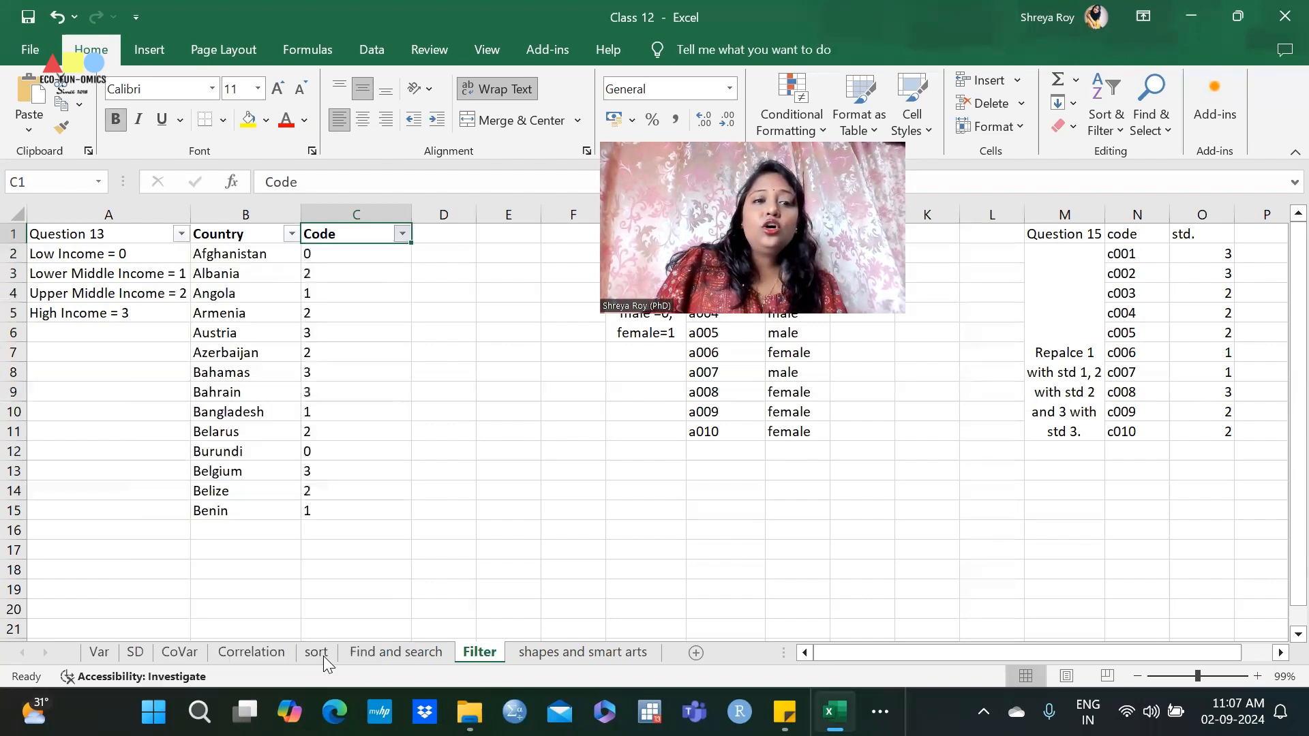
left_click_drag(246, 252, 245, 274)
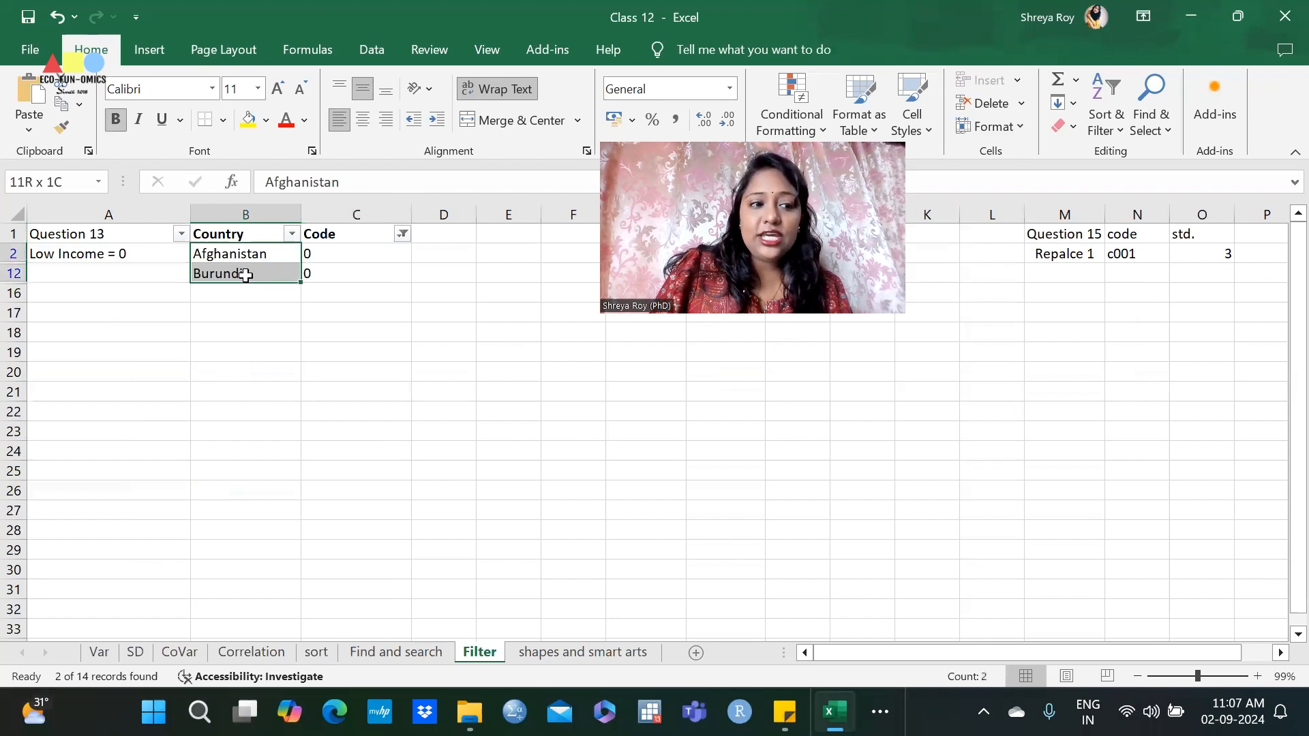
left_click(128, 255)
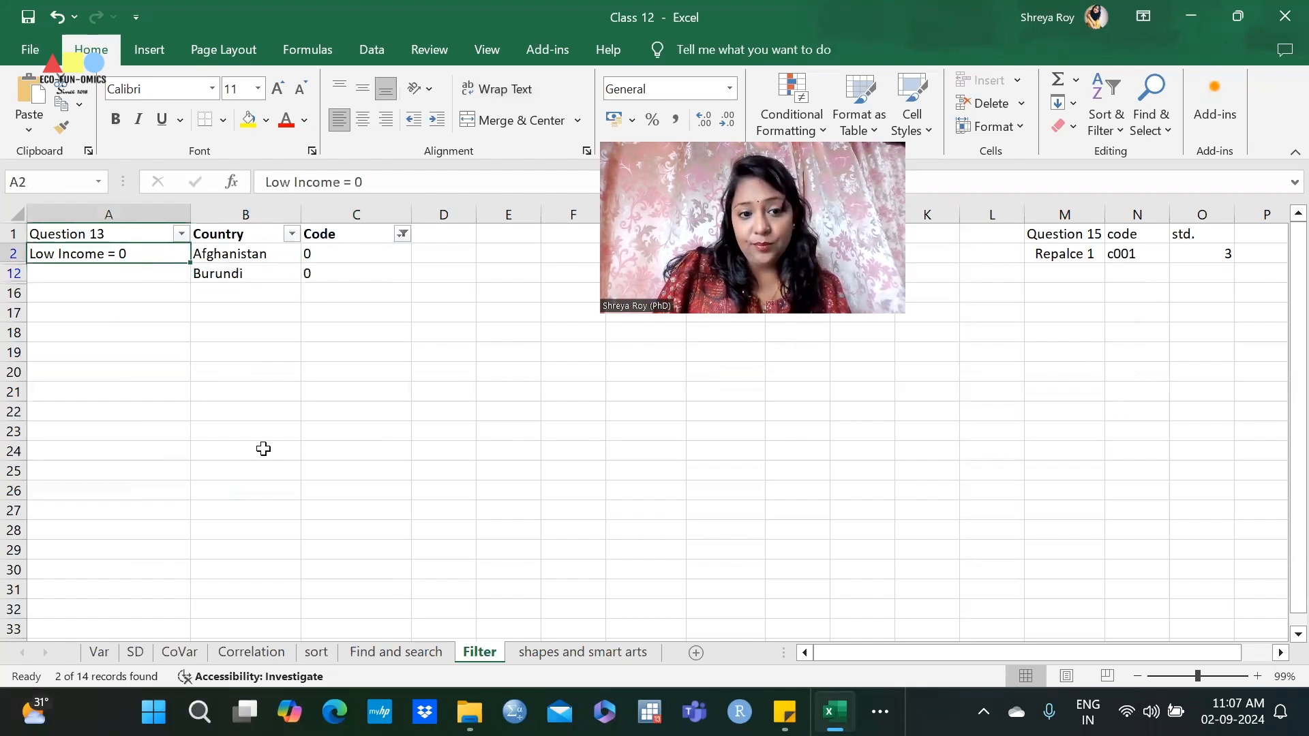
Change the Code filter to show only code 1 and select the listed country names
left_click(399, 235)
left_click(191, 485)
left_click(191, 504)
left_click(326, 658)
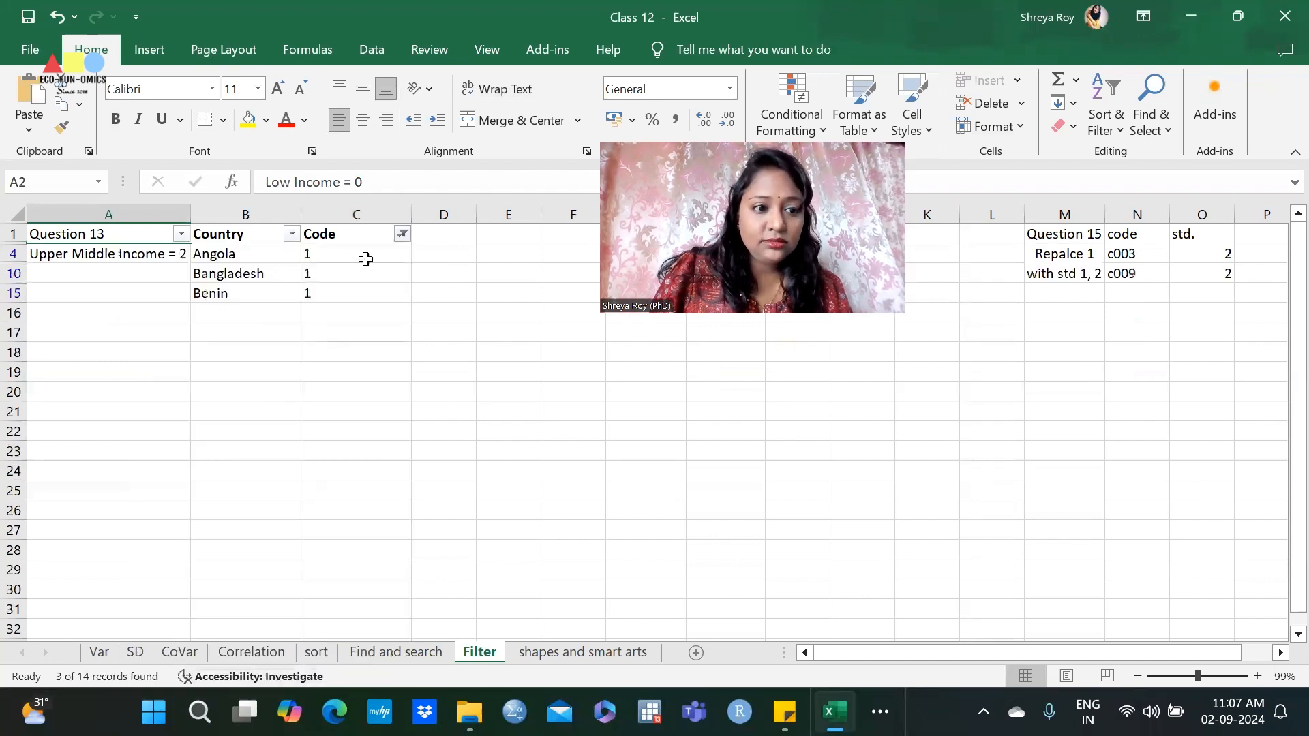
left_click_drag(280, 254, 269, 290)
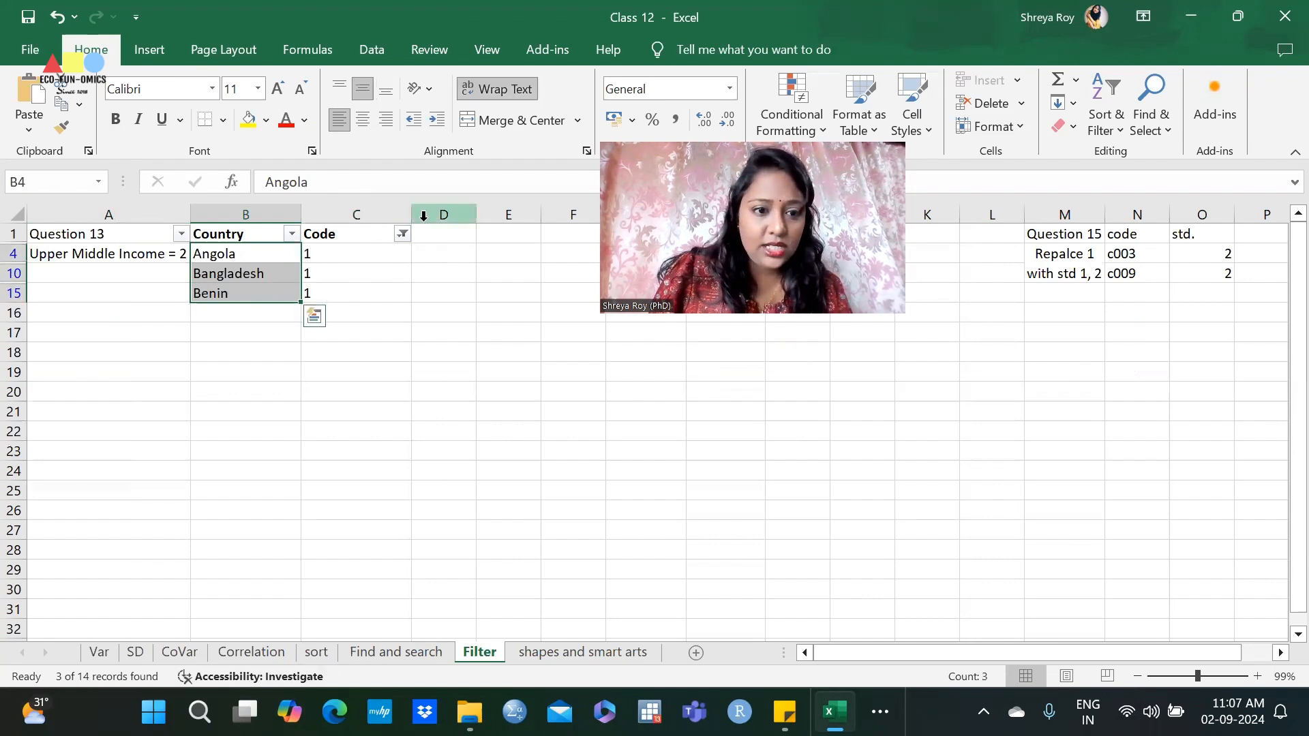
Change the Code filter to show only the countries with code 2
left_click(403, 234)
left_click(191, 505)
left_click(191, 523)
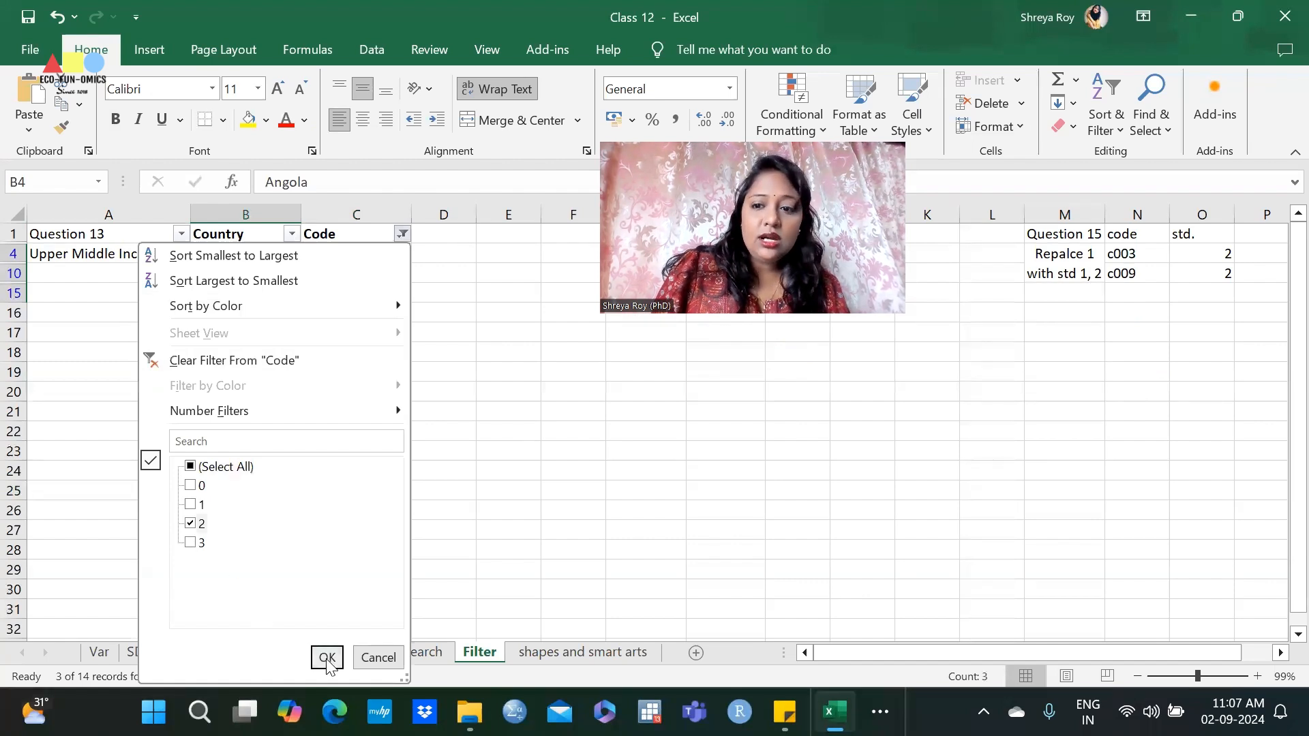
left_click(327, 658)
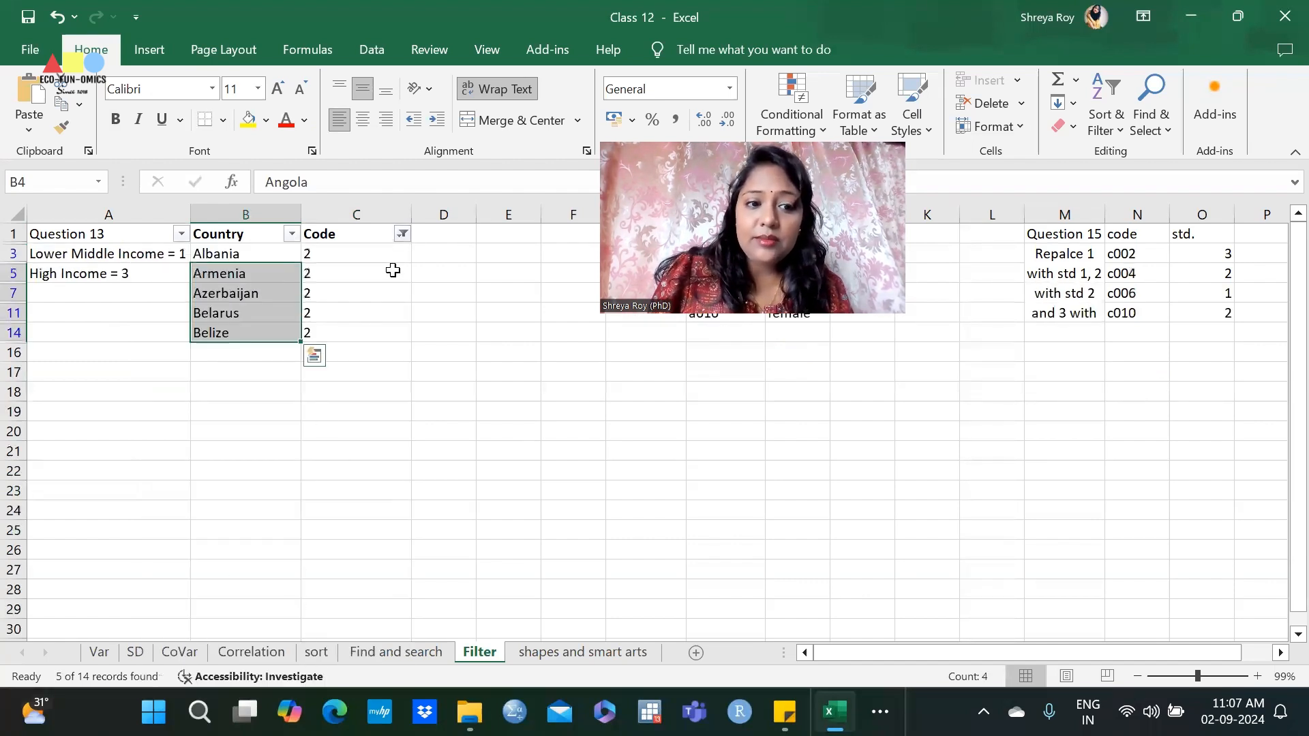
Change the Code filter to show only the countries with code 3
left_click(402, 234)
left_click(191, 524)
left_click(191, 543)
left_click(328, 658)
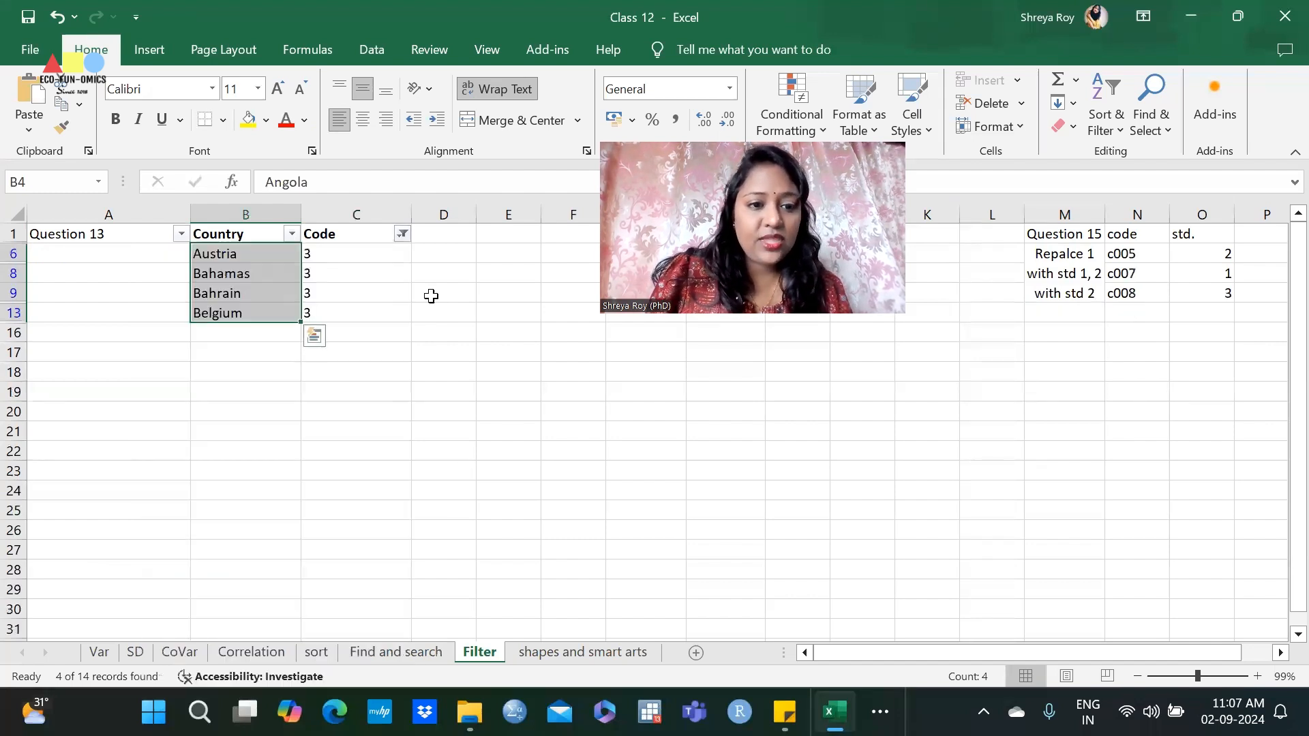
Reselect all values in the Code filter to show every country again
left_click(403, 234)
left_click(229, 477)
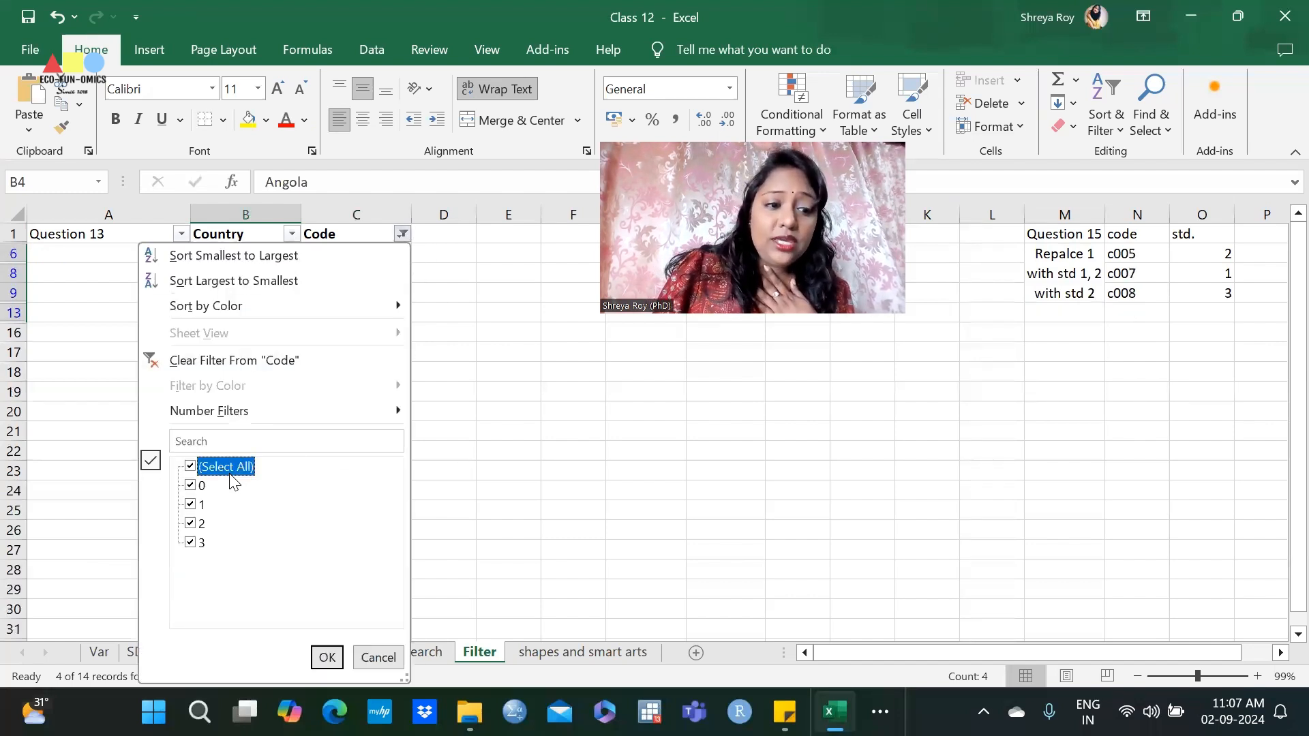
left_click(334, 667)
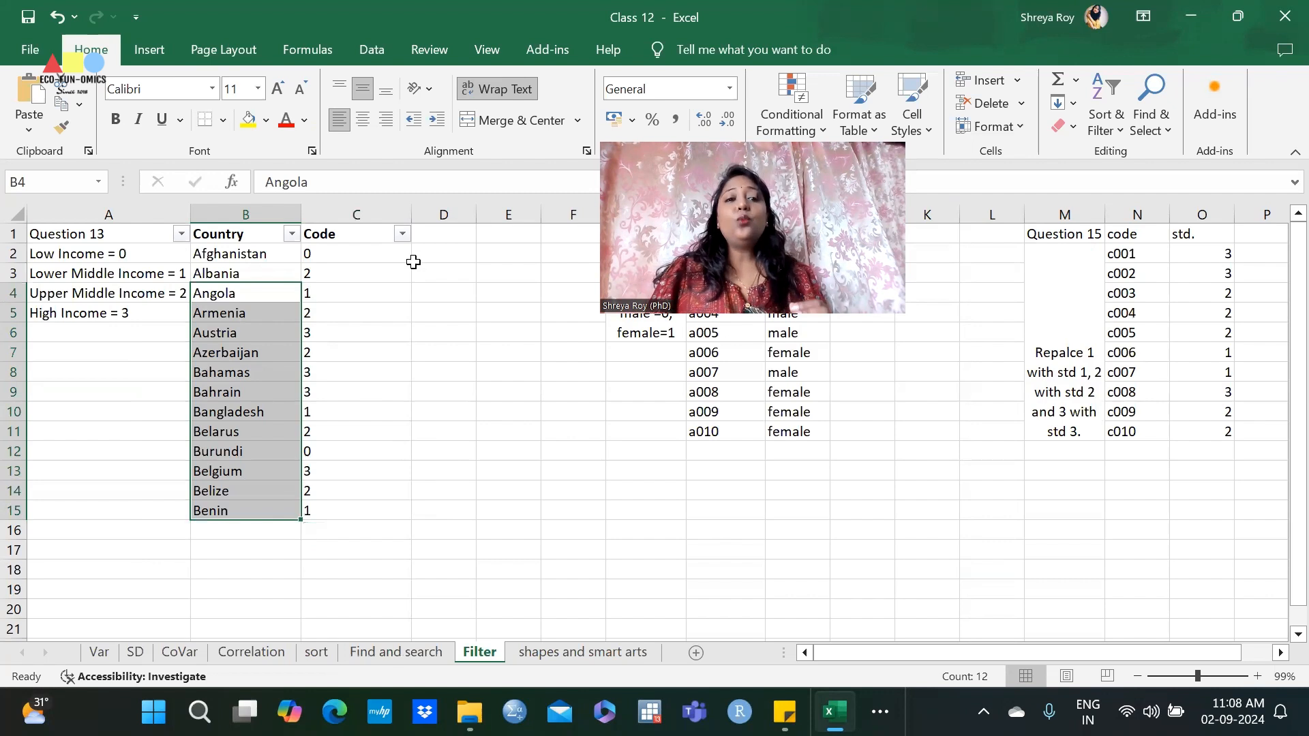
left_click(404, 237)
left_click(471, 304)
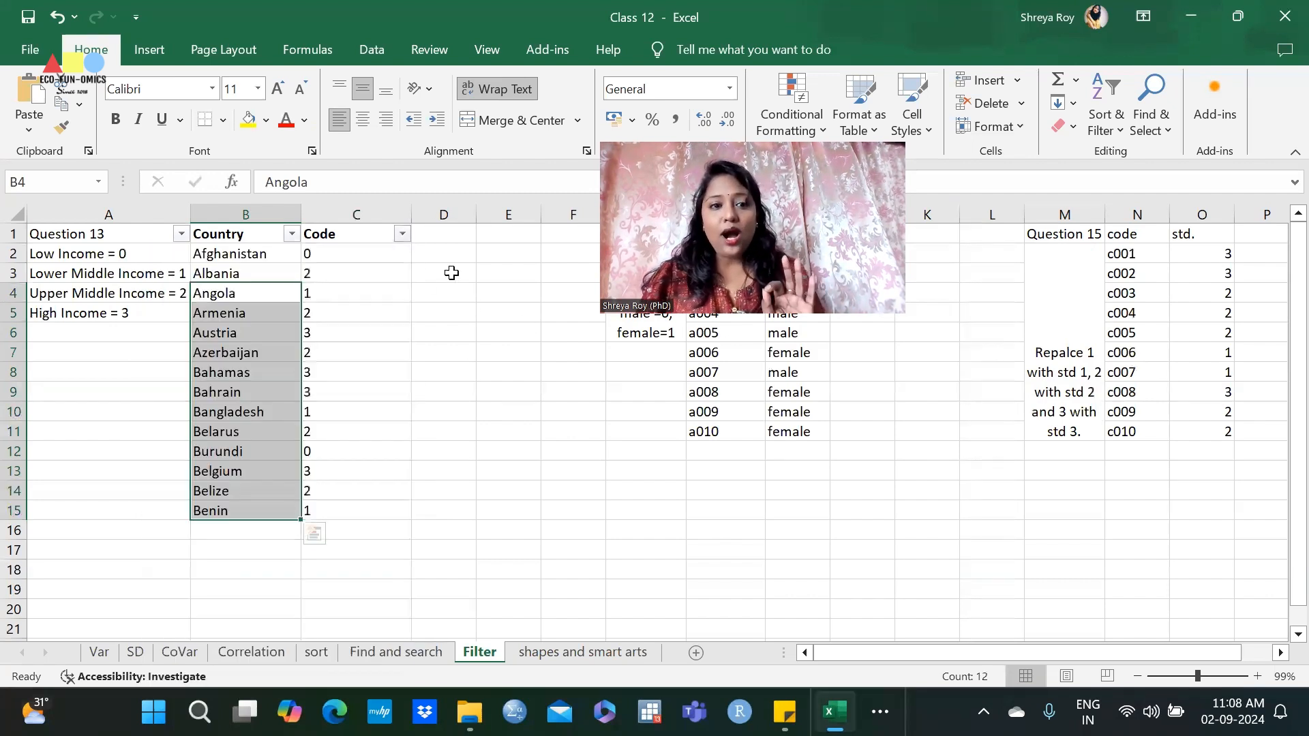
left_click(376, 209)
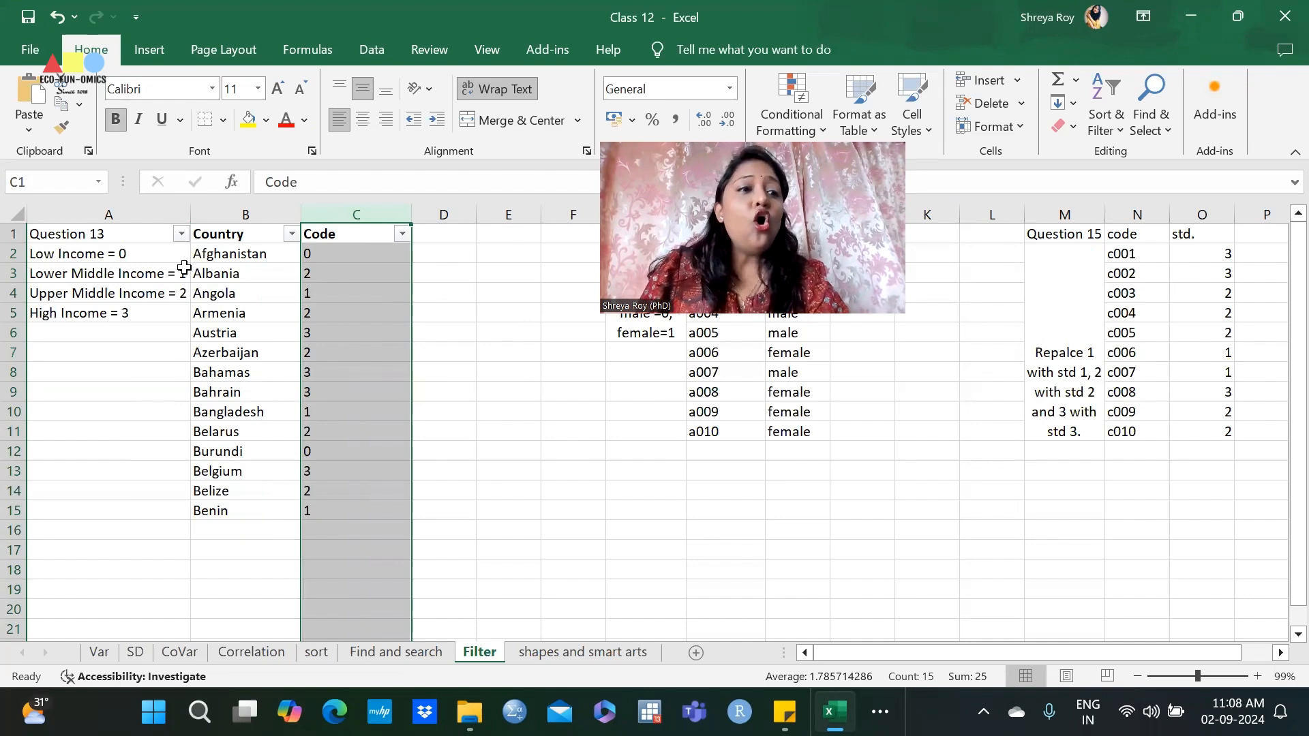
left_click(146, 215)
left_click_drag(452, 217, 1118, 222)
left_click_drag(1036, 651, 879, 654)
left_click(153, 711)
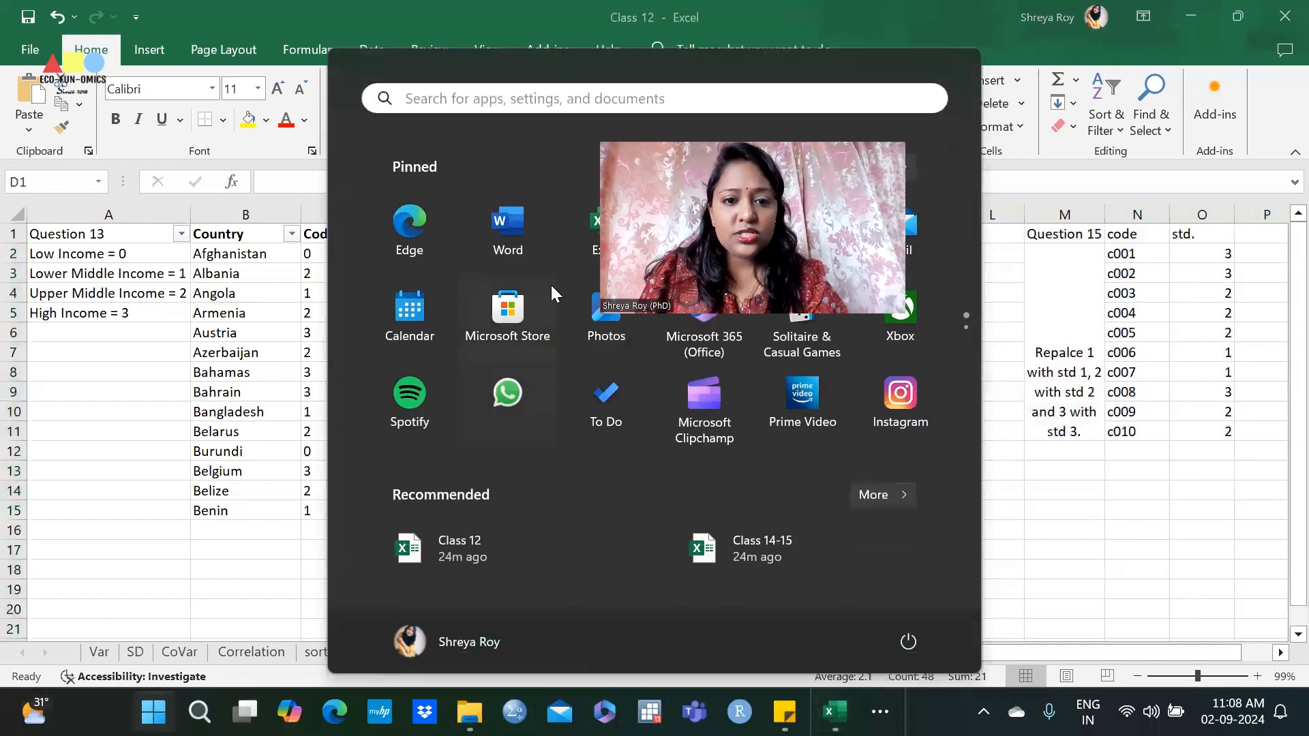
key("Escape")
key("ctrl+v")
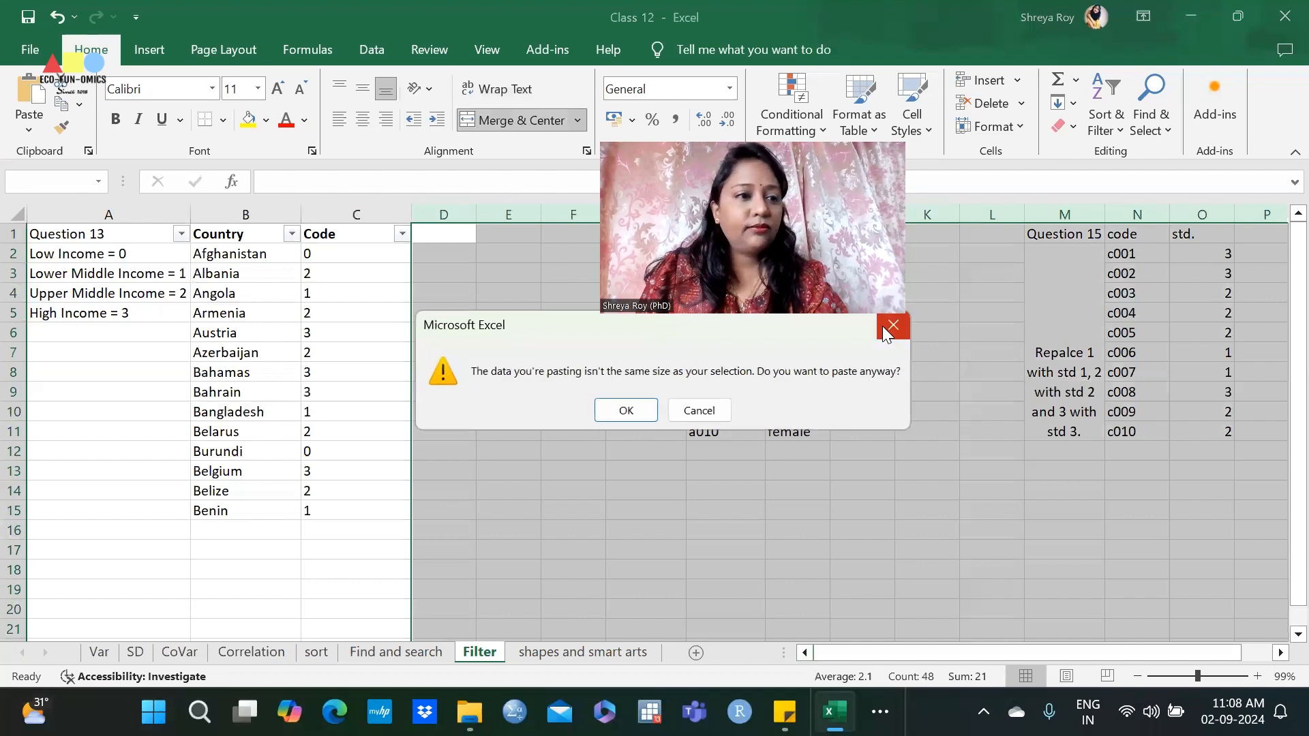
key("Escape")
Open the recent workbook Marks BCC 2024 and hide its NAME column
left_click(21, 49)
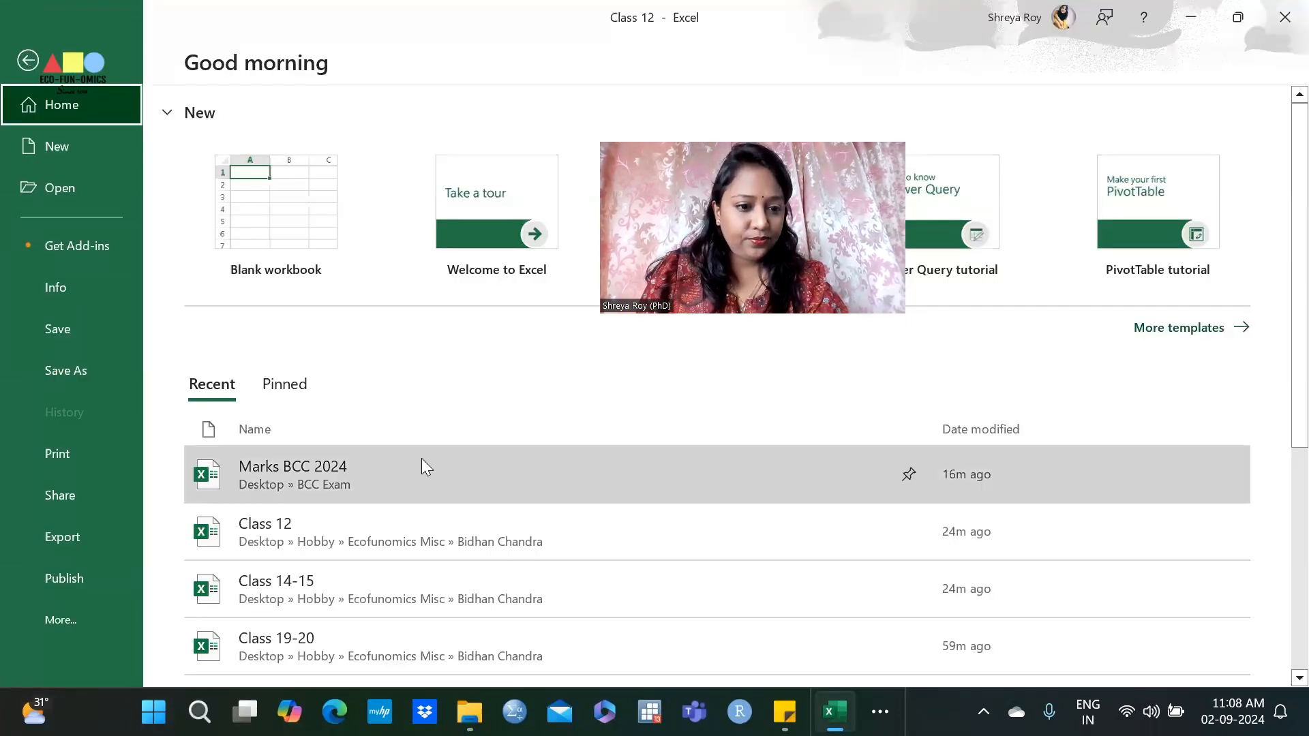
left_click(427, 467)
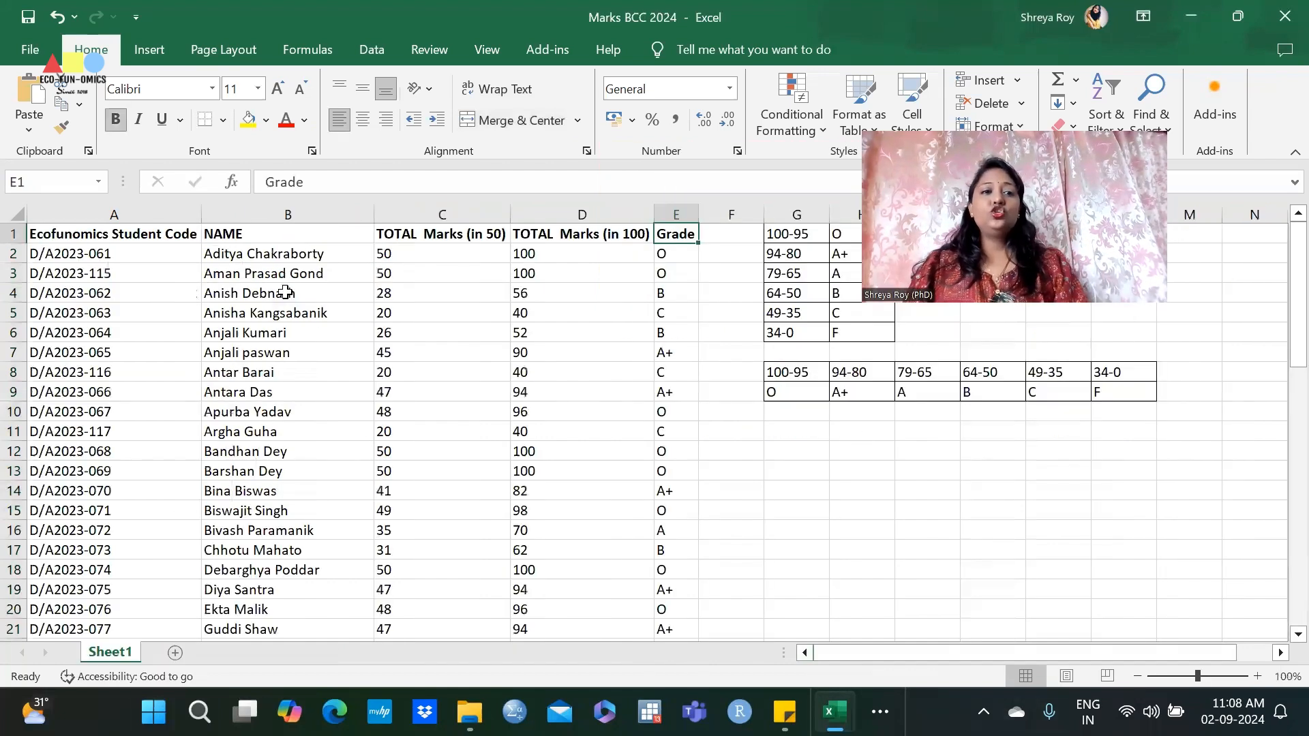
left_click(321, 214)
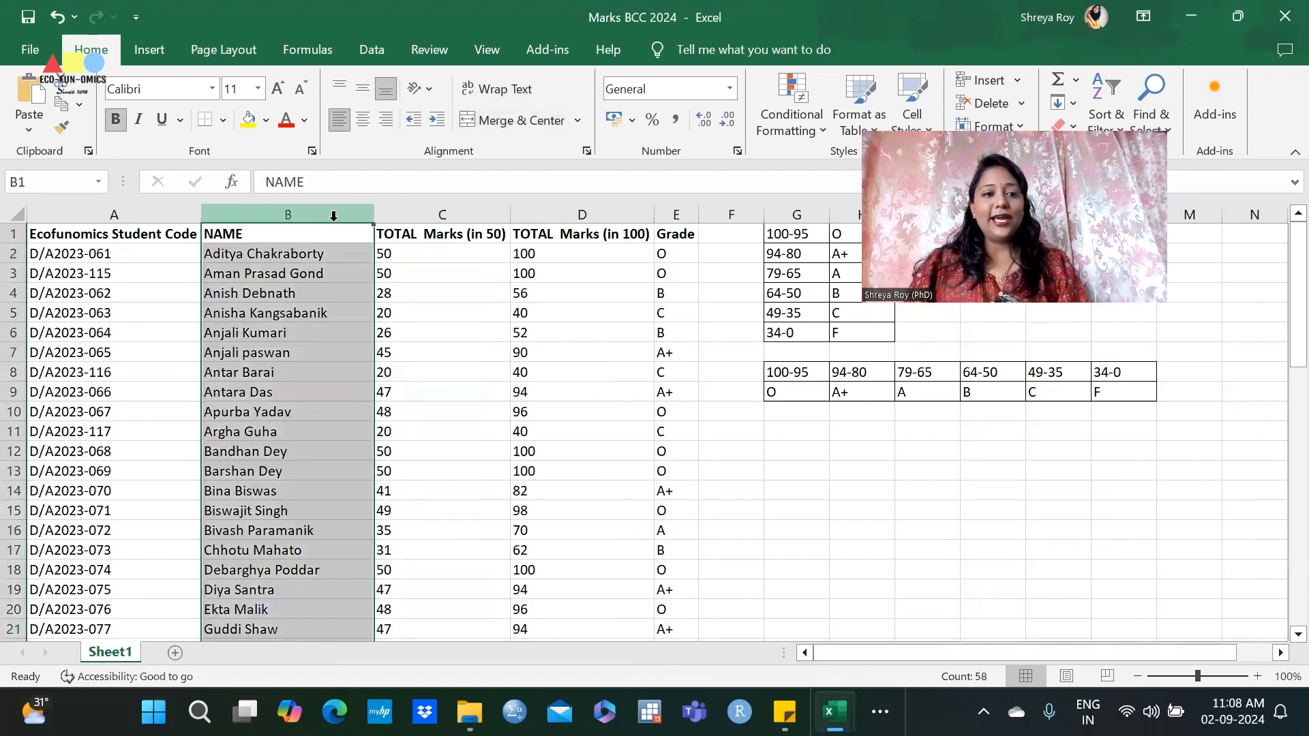
right_click(368, 219)
left_click(406, 526)
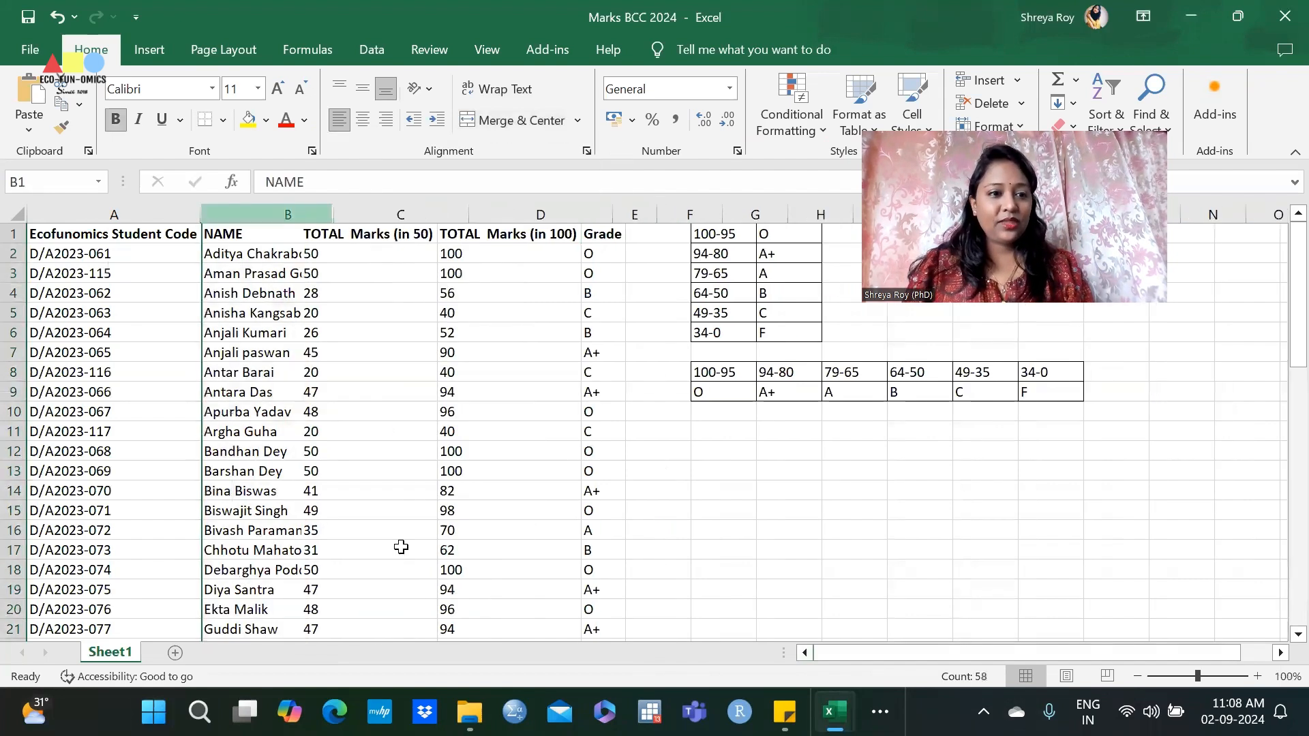
left_click(422, 293)
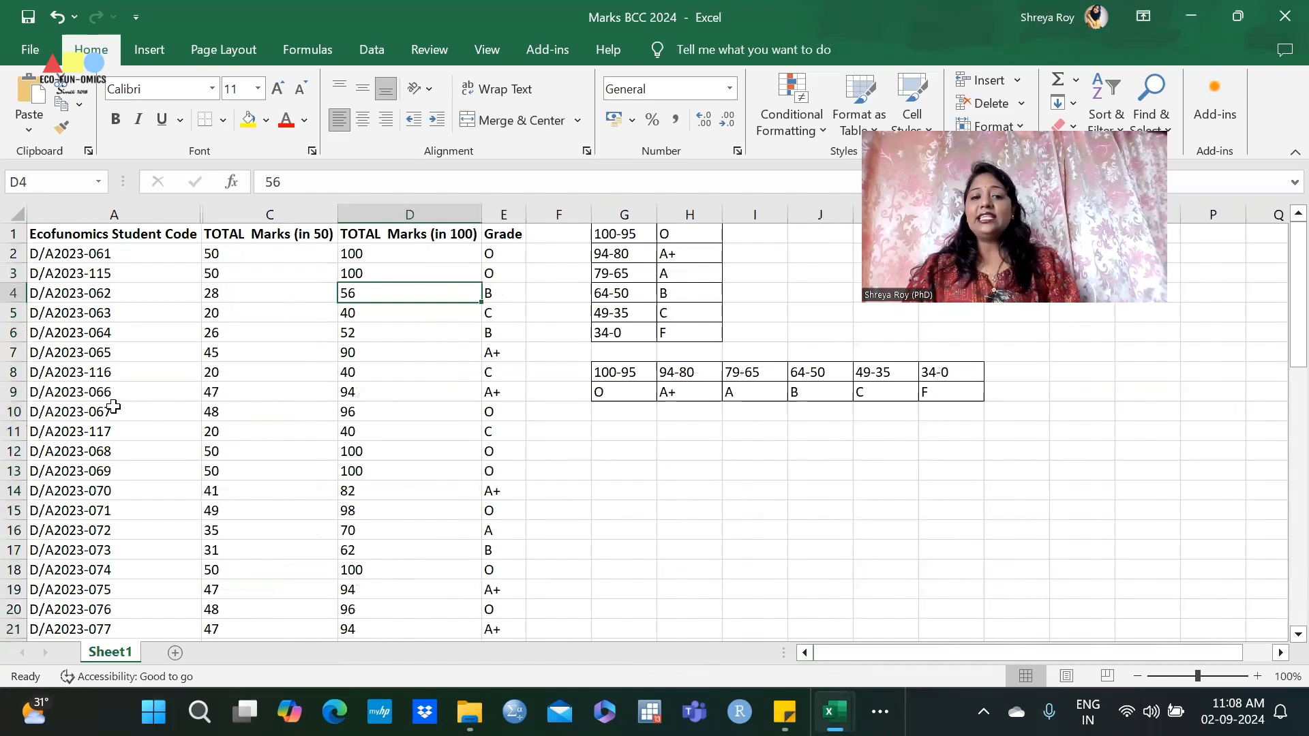
Turn on filtering for the header row of the student marks table
left_click(505, 234)
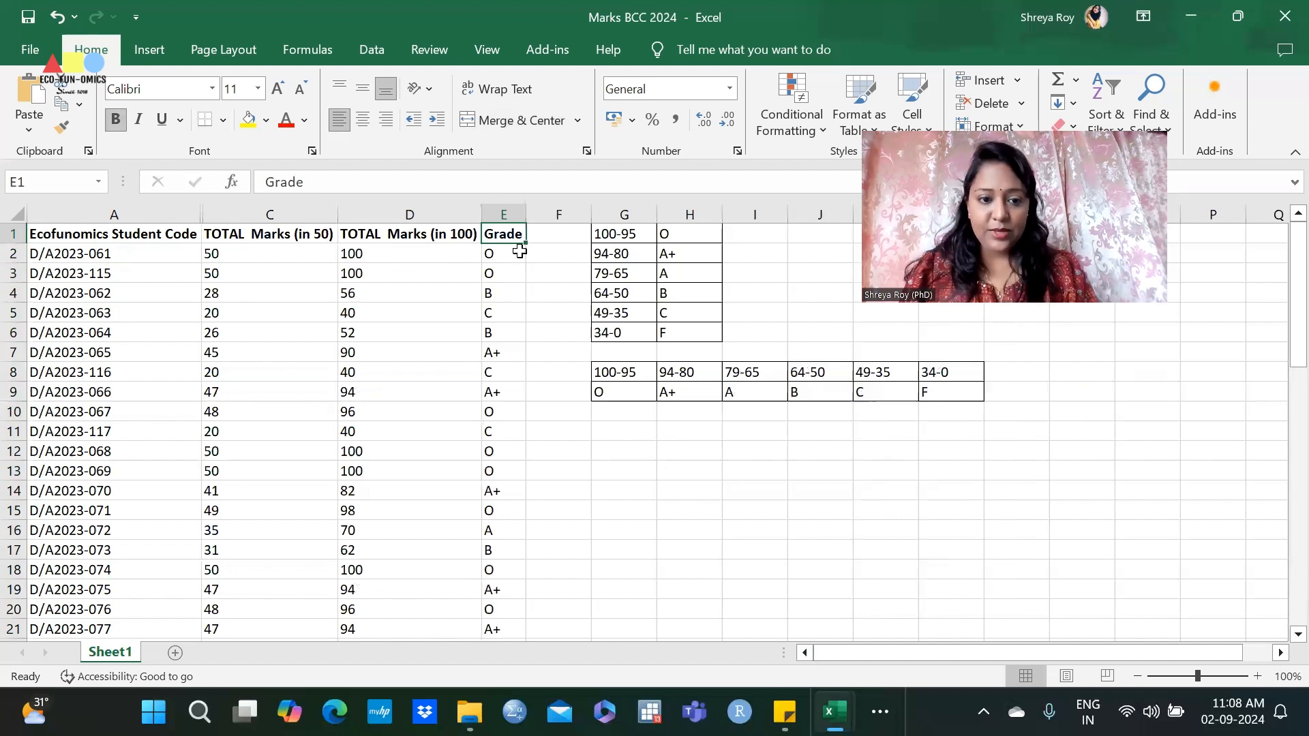
key("ctrl+shift+l")
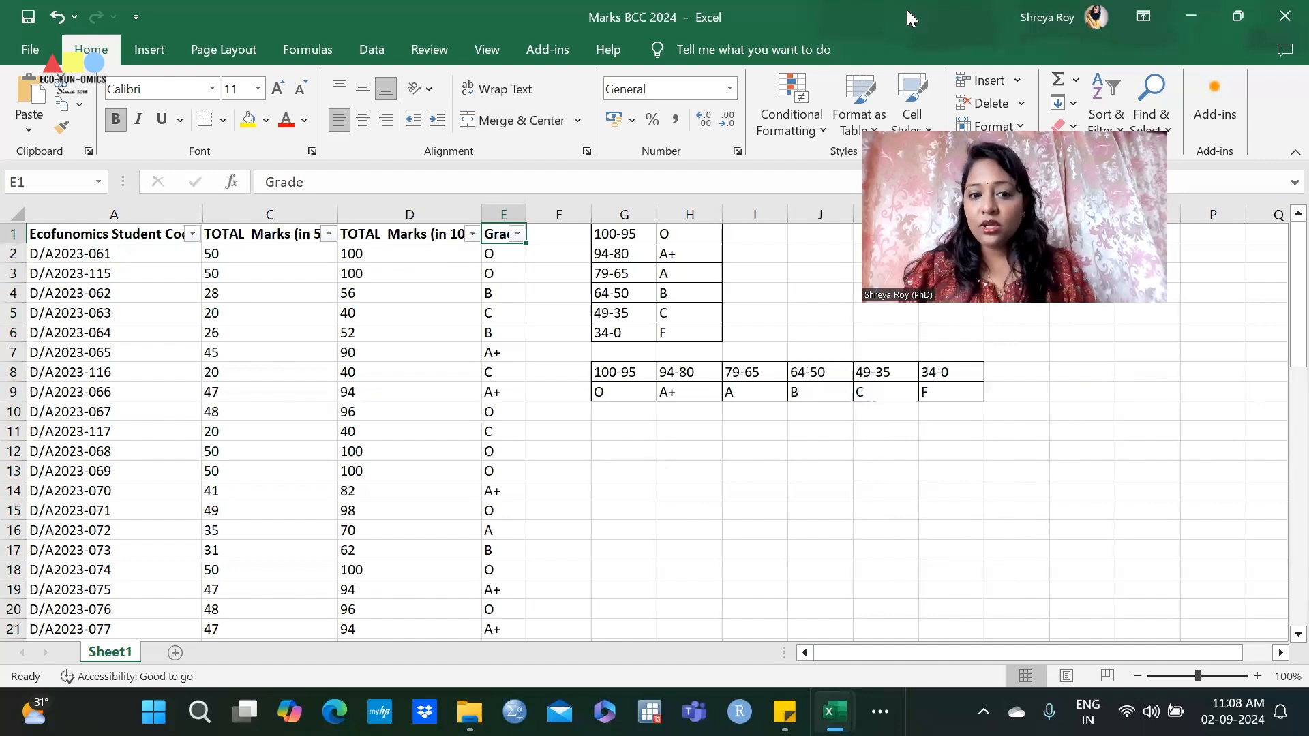
key("ctrl+shift+l")
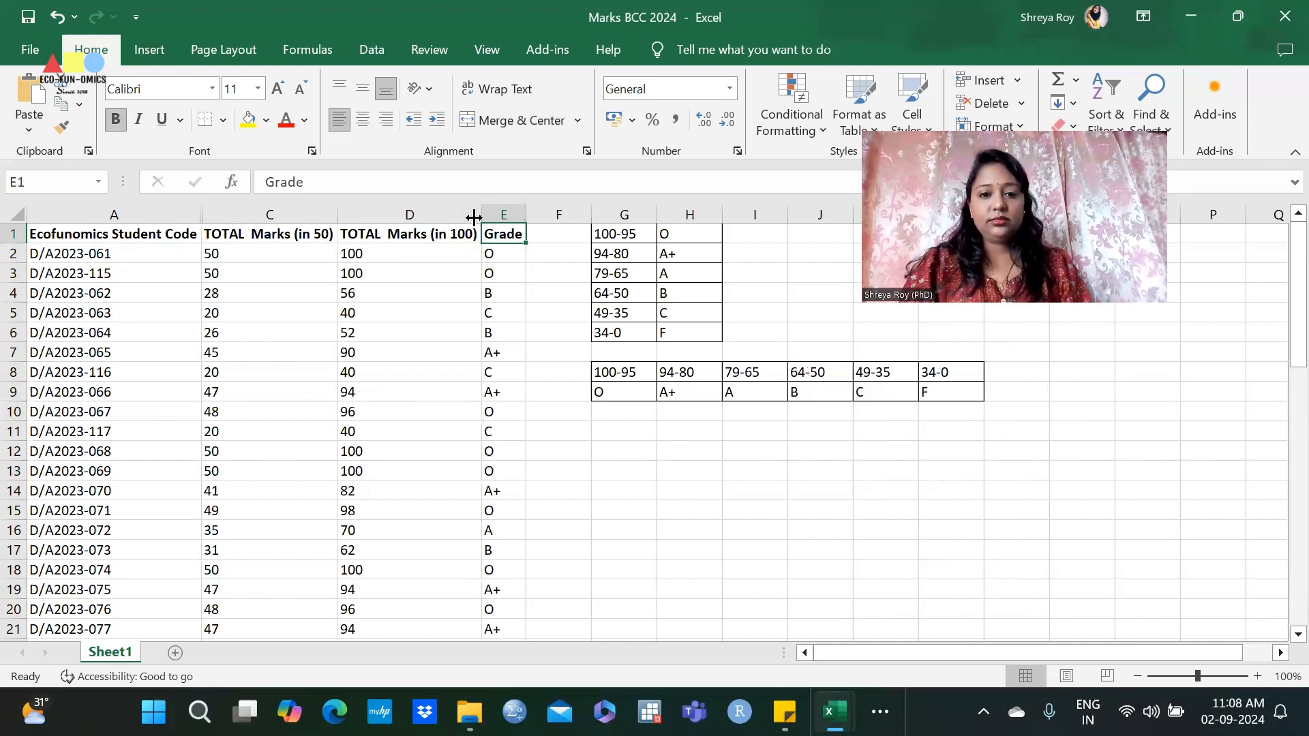
left_click(1111, 91)
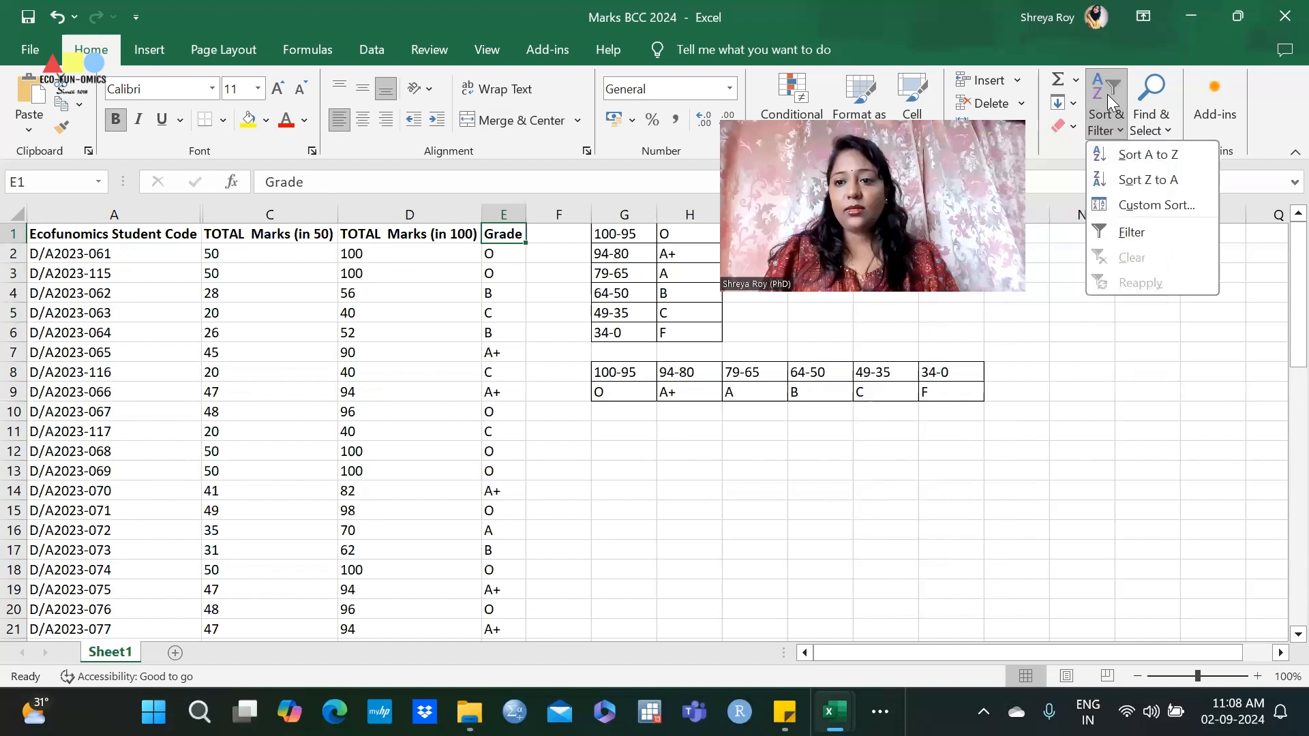
left_click(1128, 233)
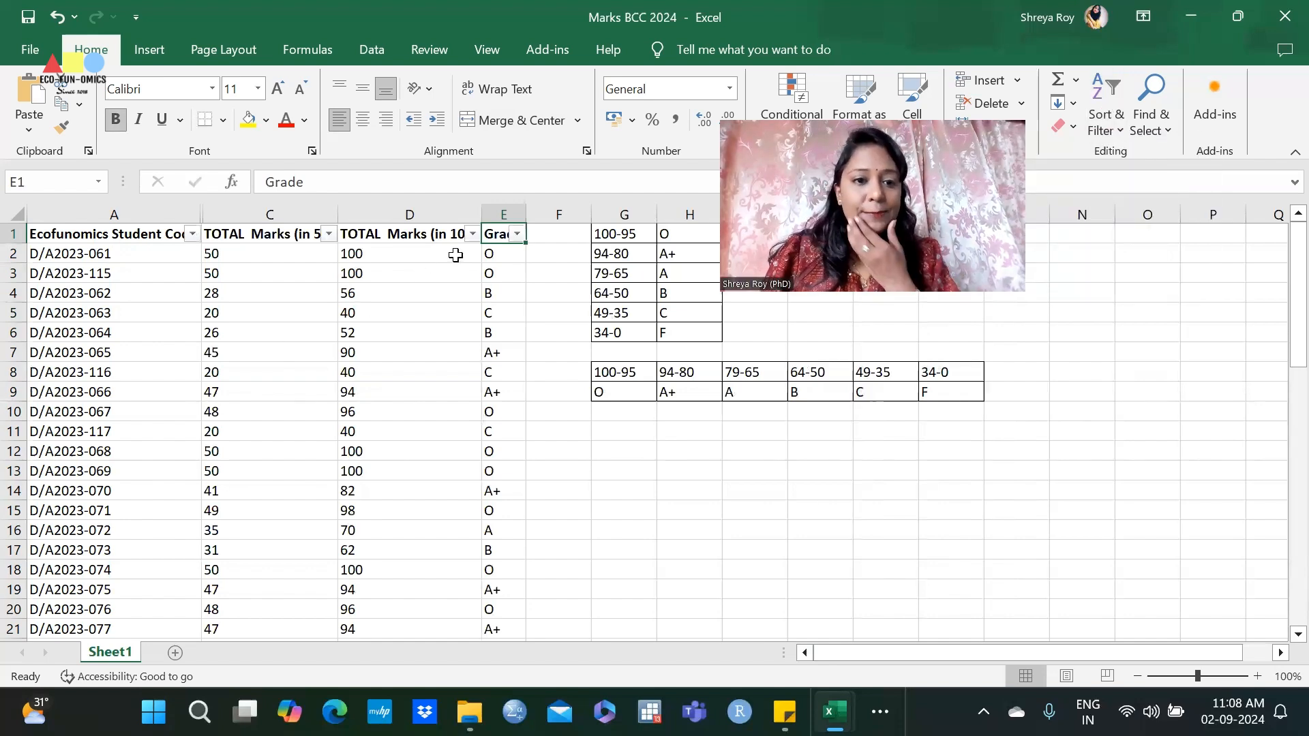
Filter the Grade column to show only students with grade O
left_click(517, 234)
left_click(339, 473)
left_click(305, 562)
left_click(442, 658)
left_click(514, 353)
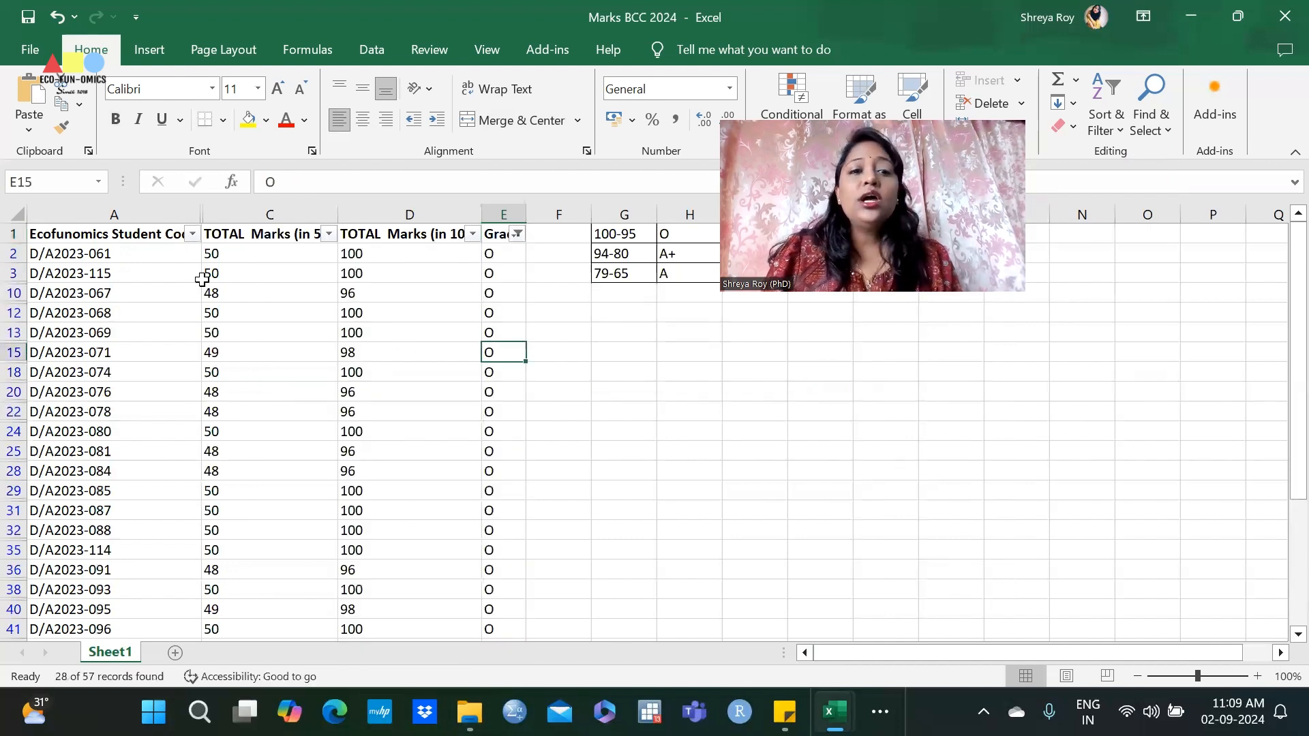
left_click(73, 249)
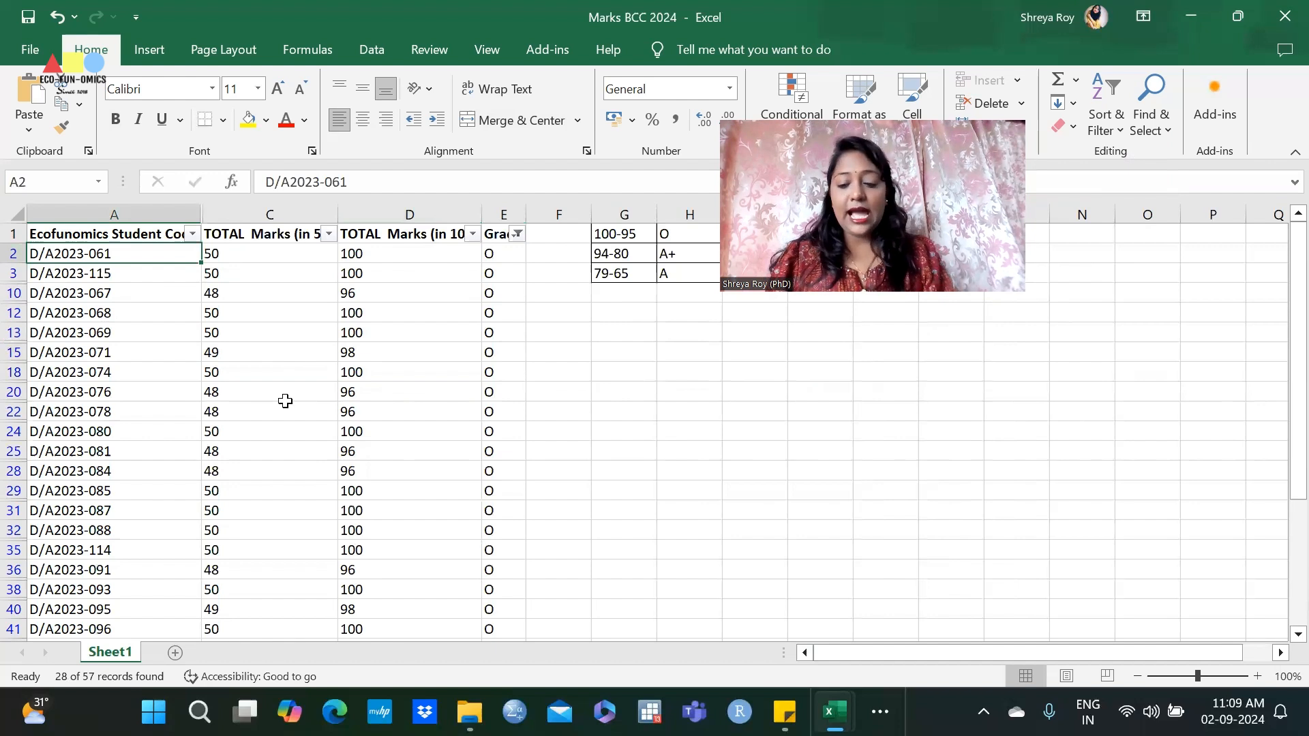
key("ctrl+shift+Down")
key("ctrl+shift+Up")
left_click_drag(14, 302, 14, 313)
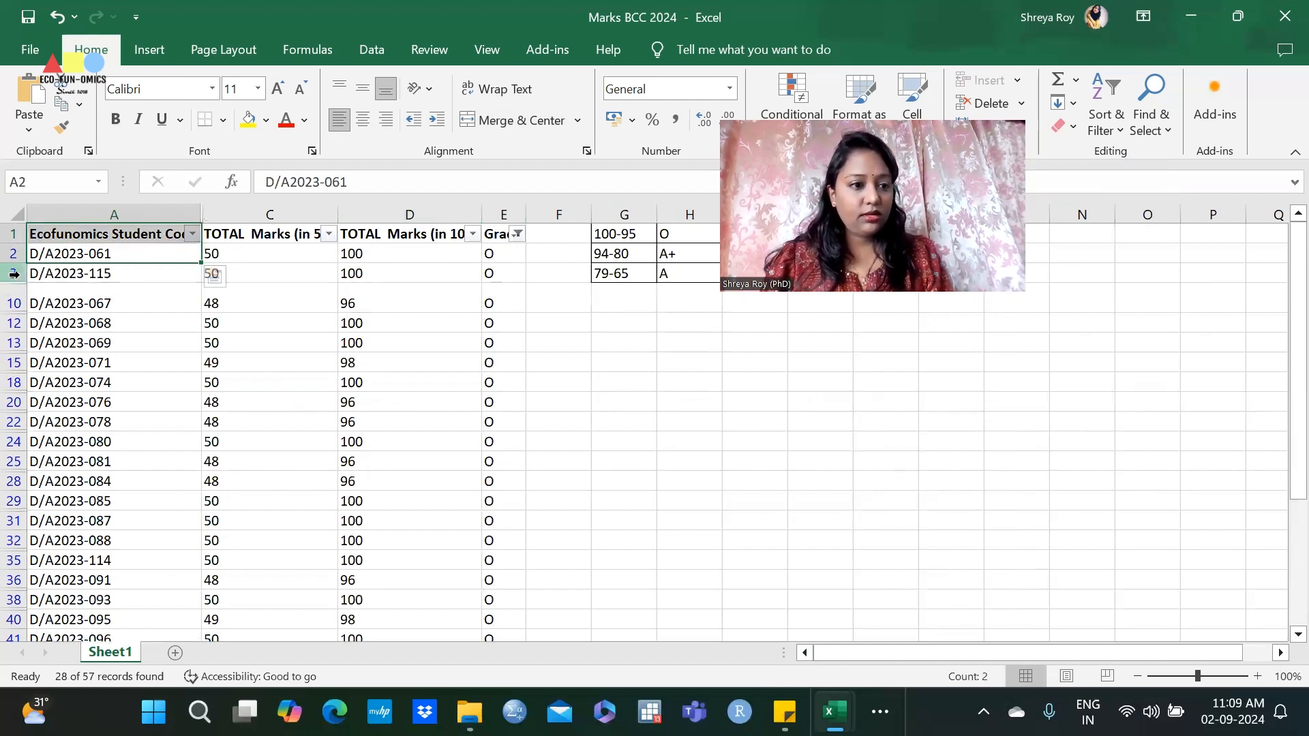
key("ctrl+z")
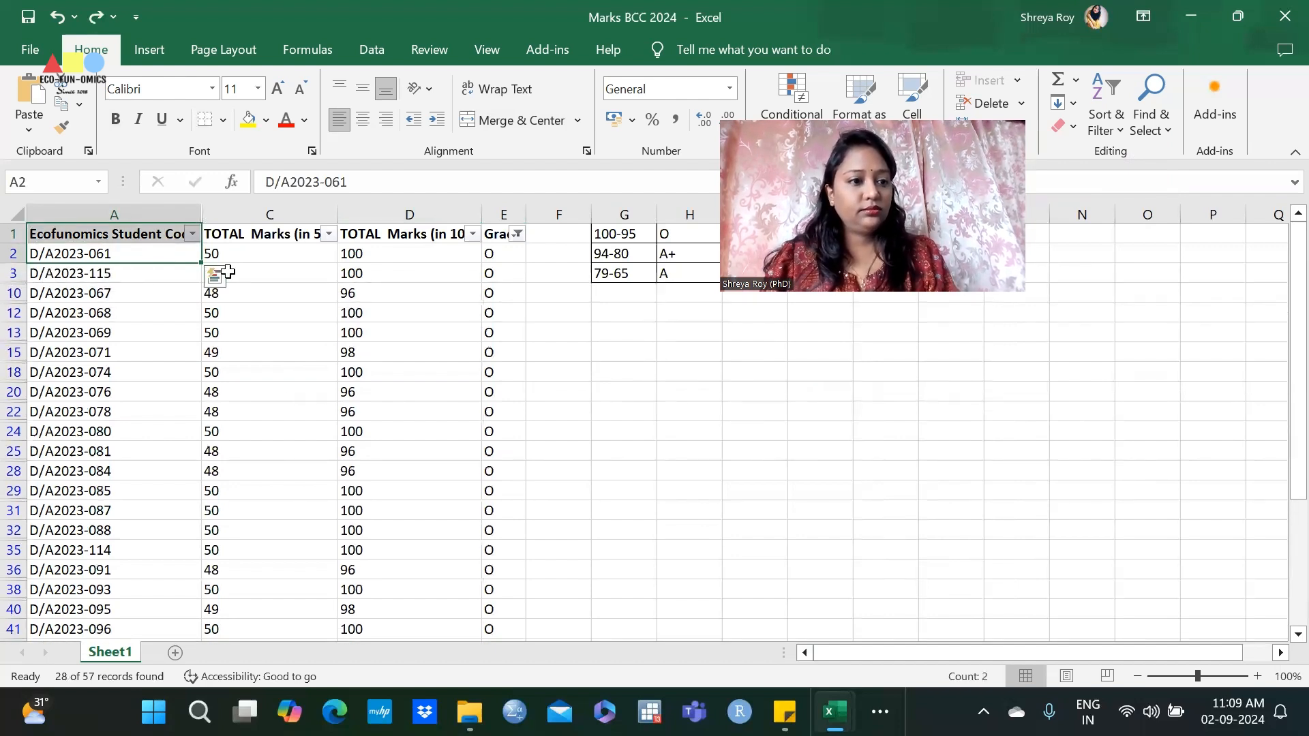
key("ctrl+z")
Select all student codes in the filtered O-grade rows, starting from cell A2
left_click(156, 254)
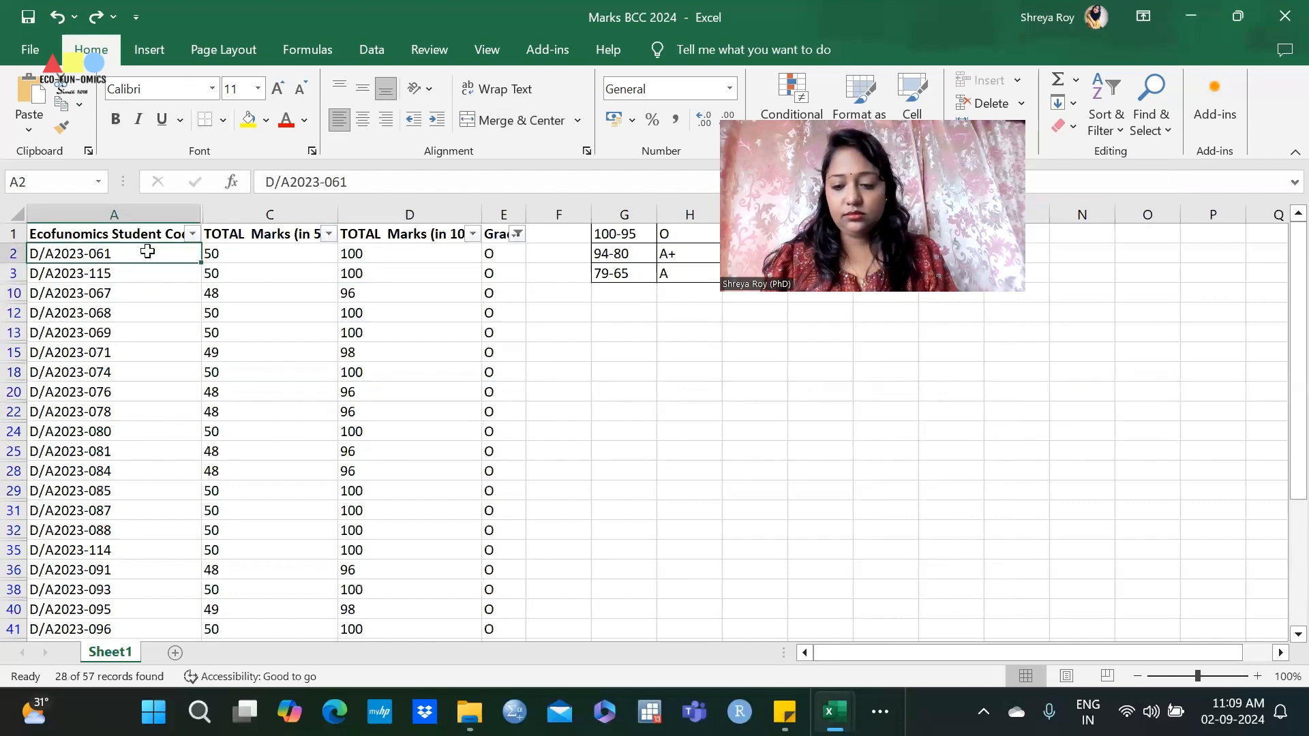
key("ctrl+shift+Down")
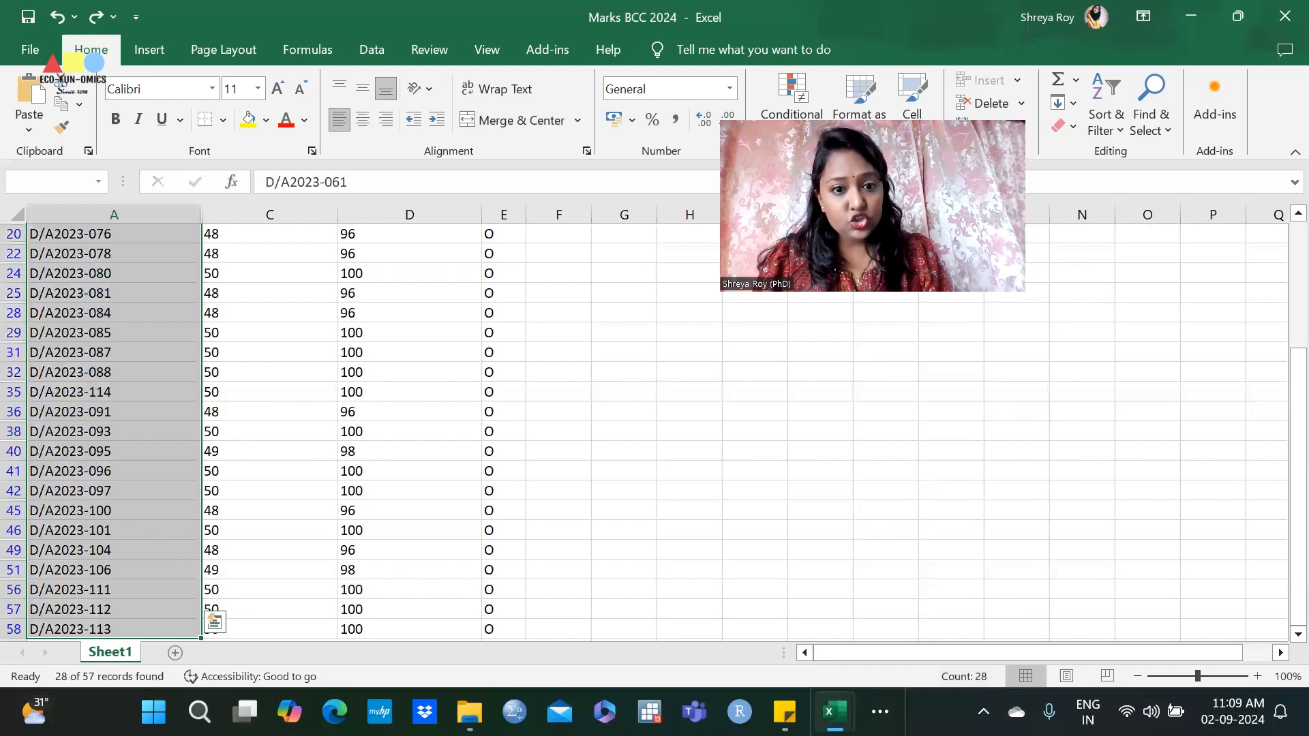
scroll(485, 429, "up", 3)
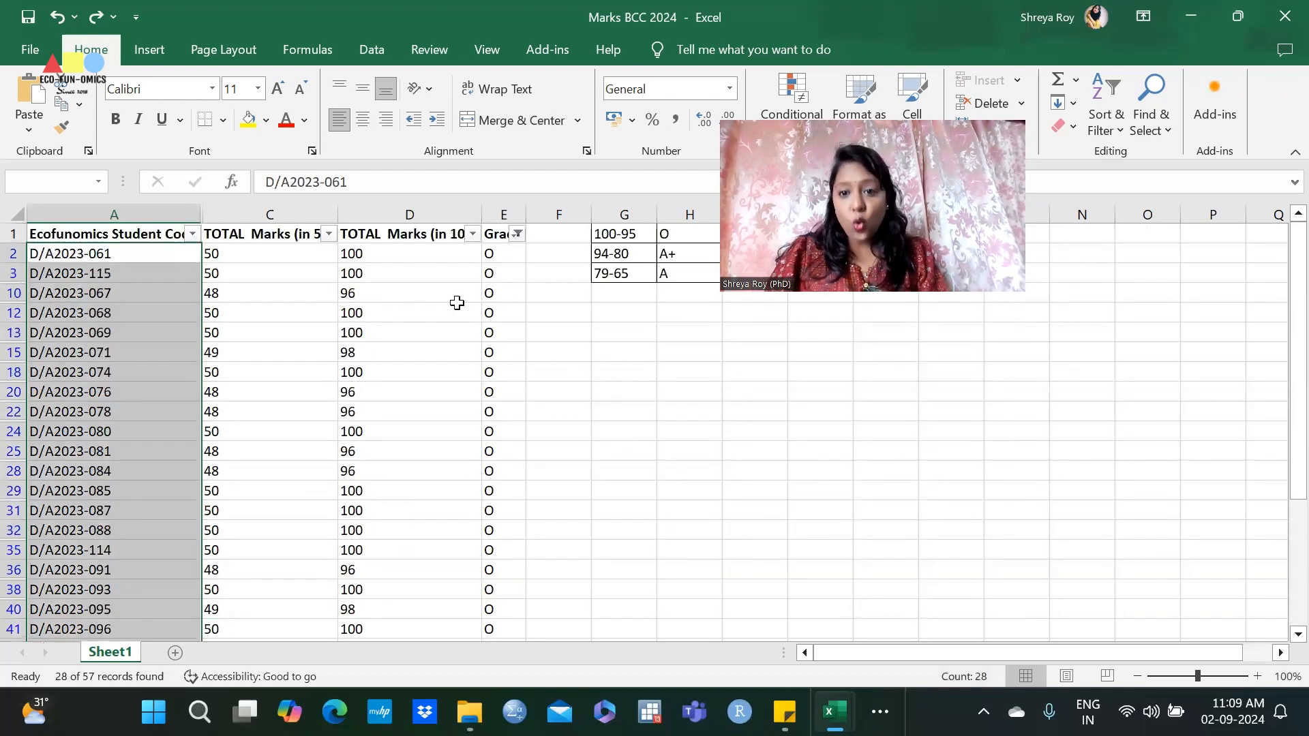
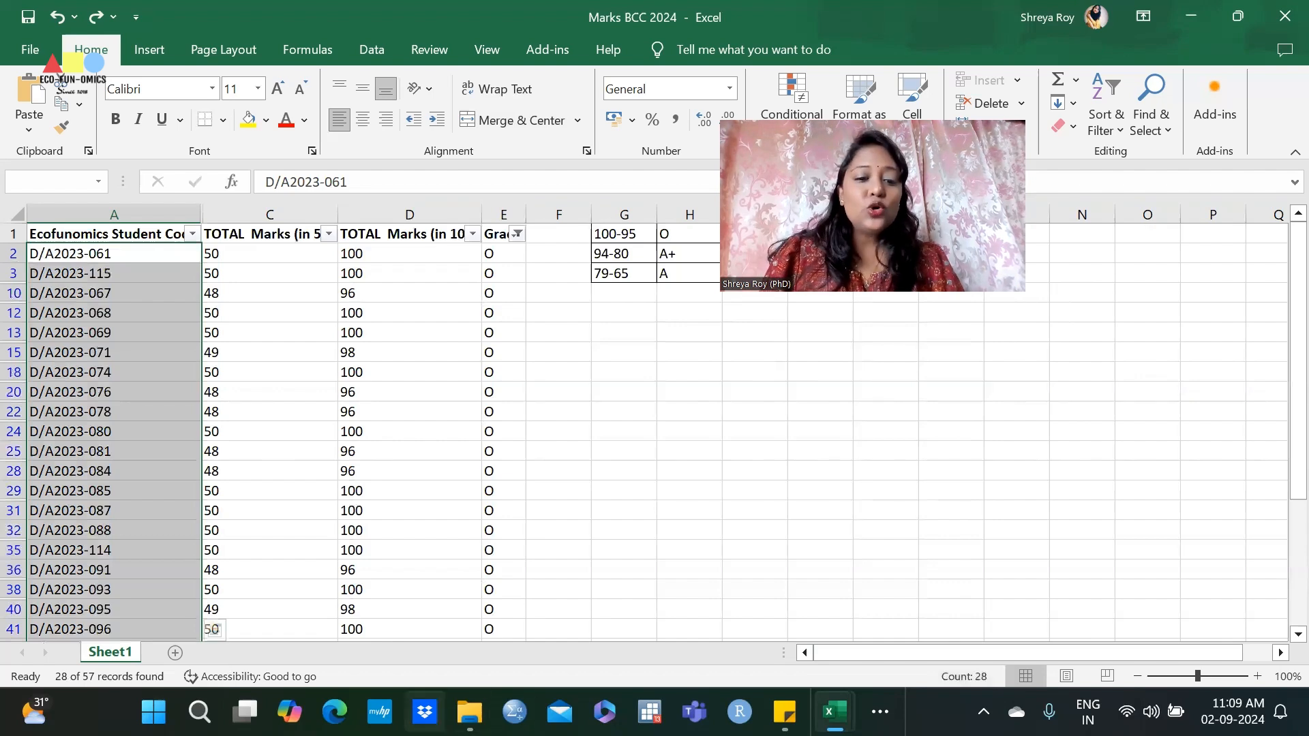
Open the recent workbook Robustness test AI patent data set
left_click(30, 49)
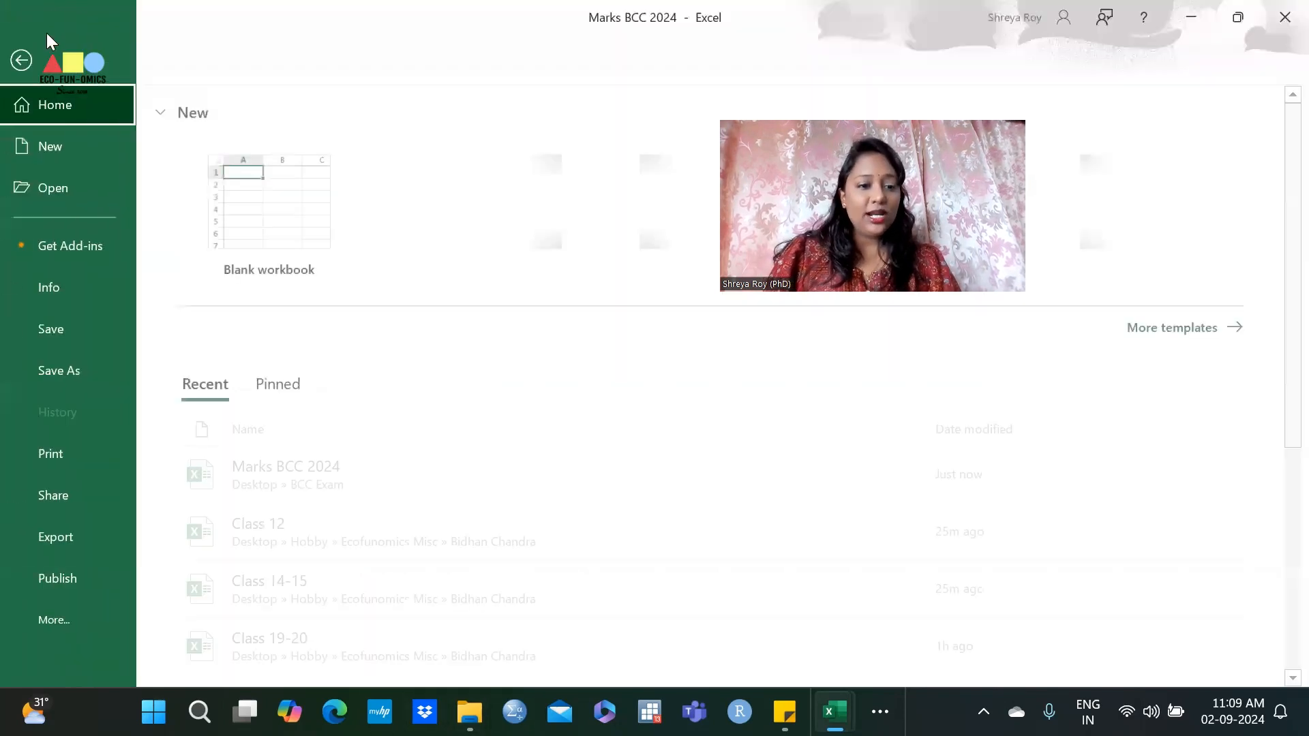
scroll(449, 512, "down", 3)
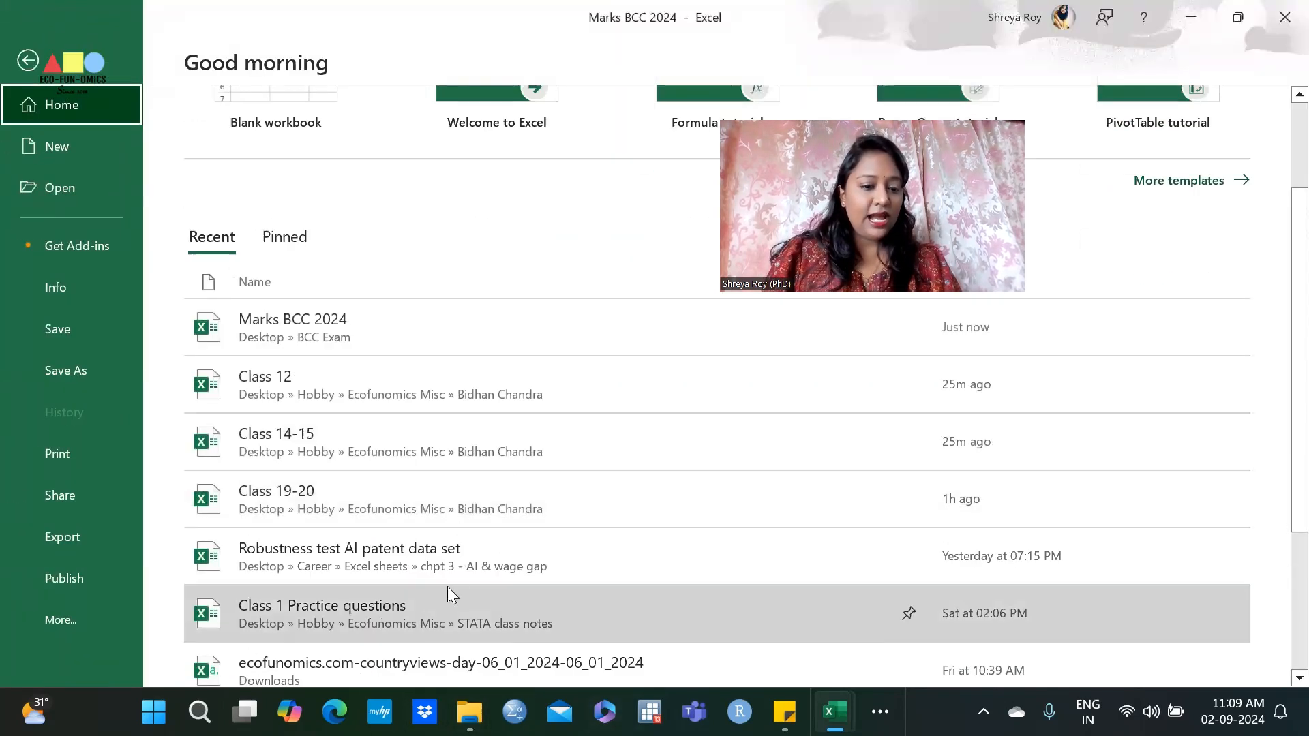
left_click(457, 559)
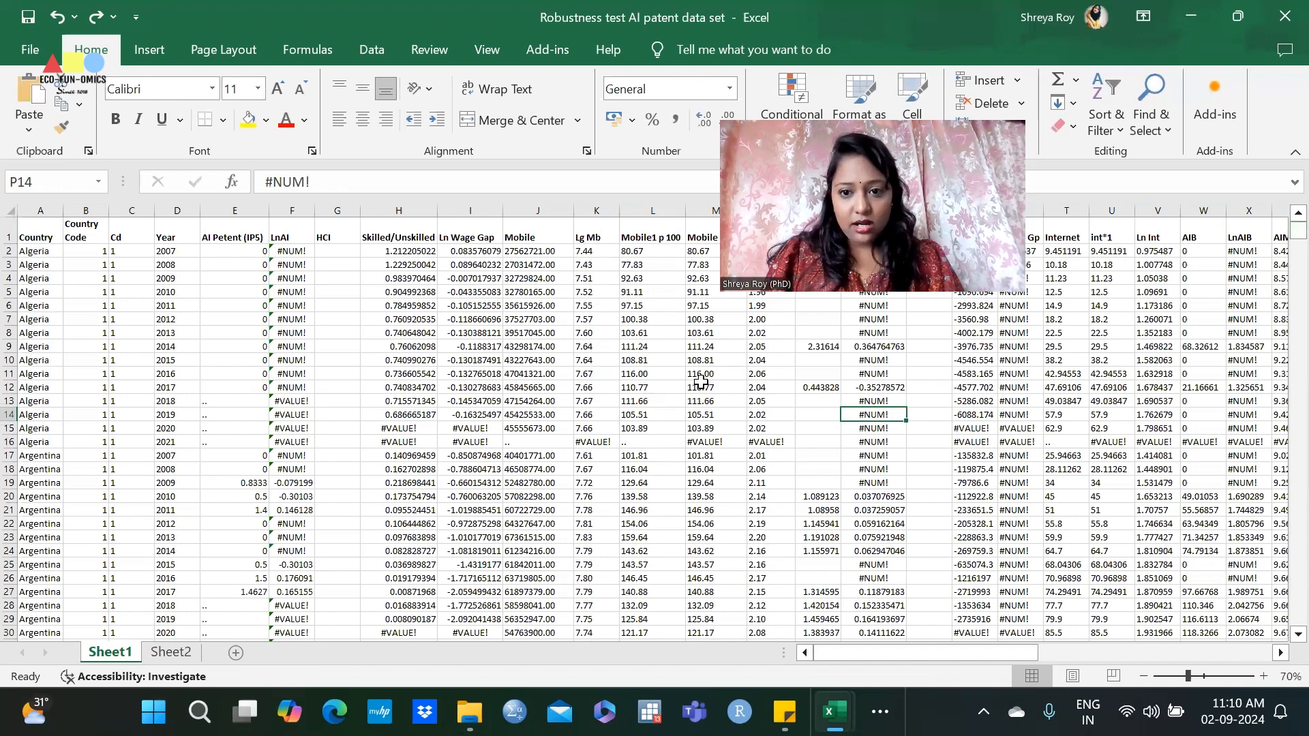
Select header row 1 of the patent data and turn on filtering for it
left_click(13, 234)
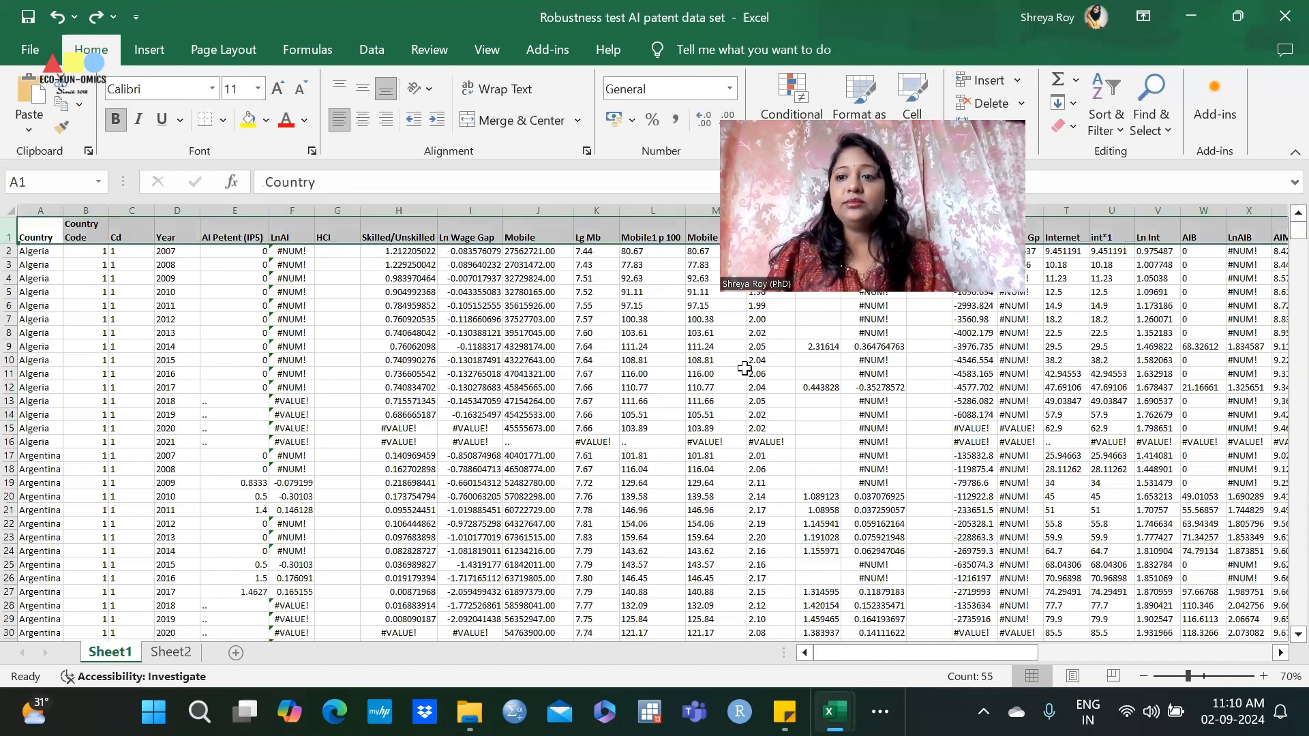
left_click(1106, 121)
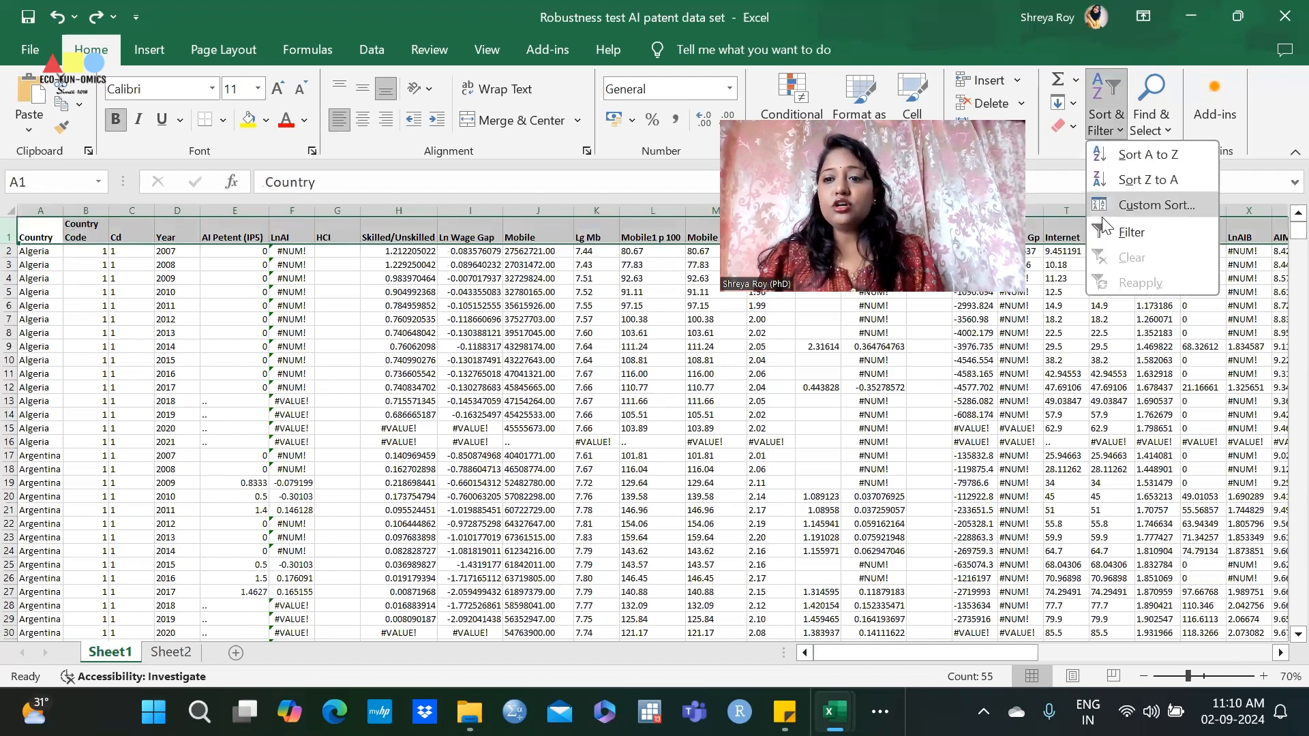
left_click(1125, 233)
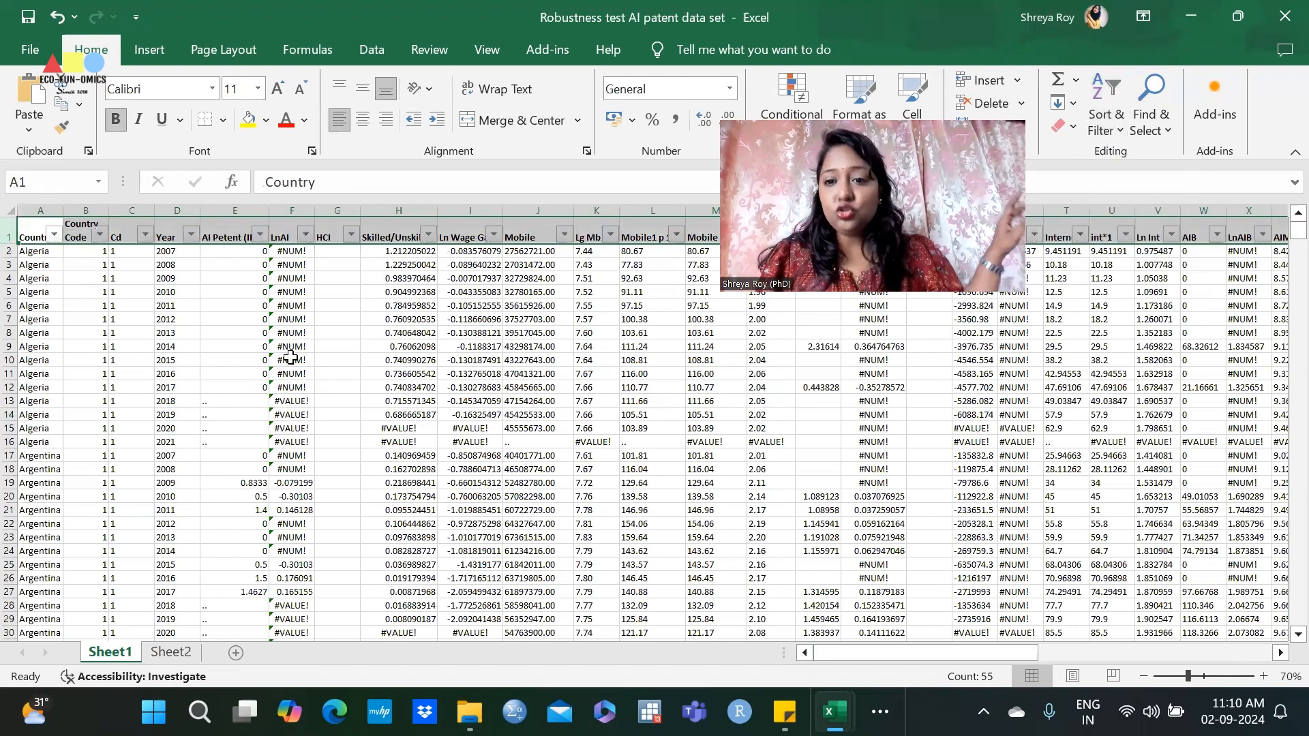
Filter the Cd column to show only codes 0 and 1
left_click(145, 233)
left_click(52, 467)
left_click(52, 485)
left_click(53, 504)
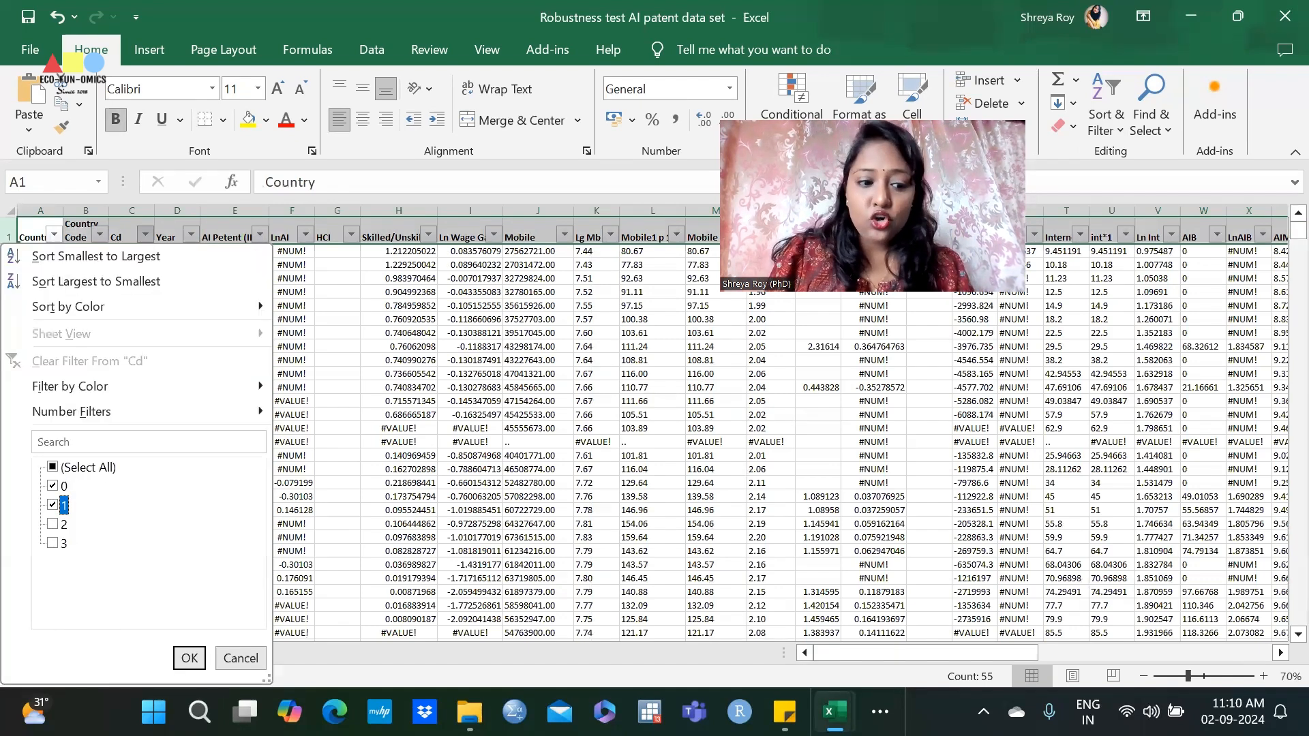
left_click(189, 658)
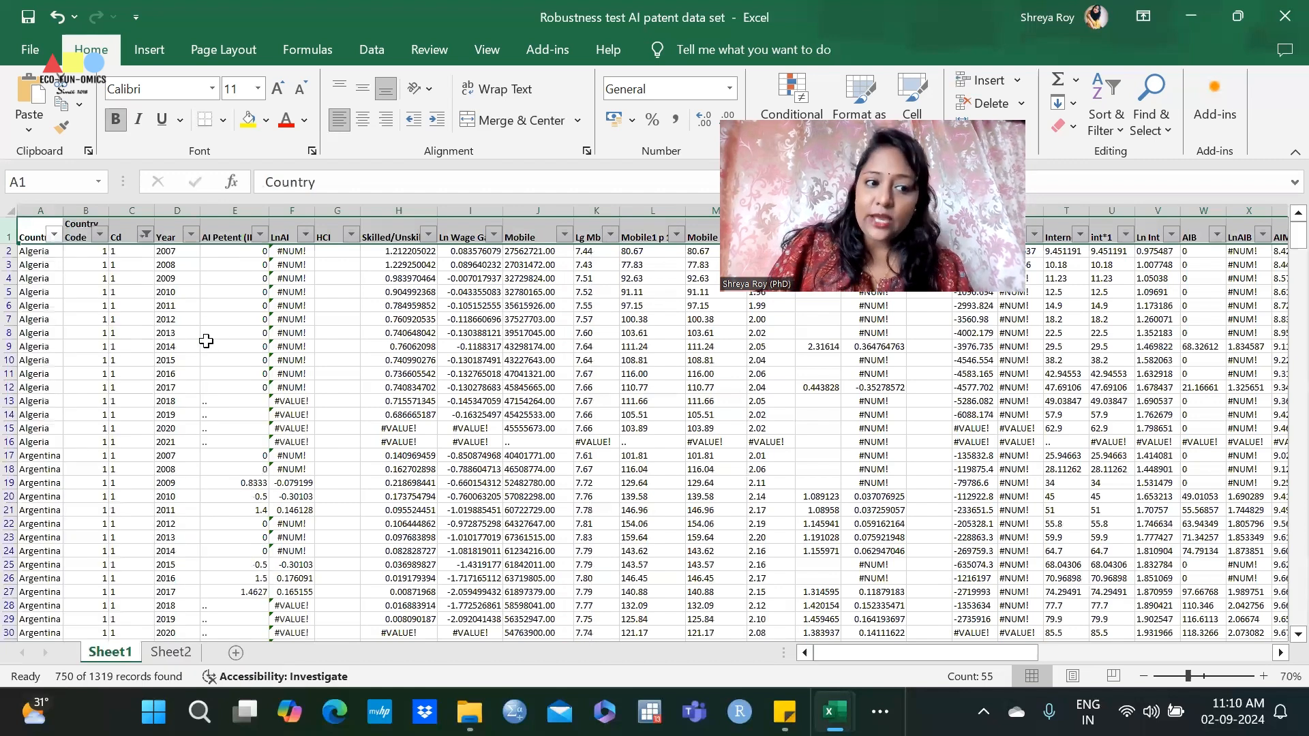
Filter the Year column of the patent data to show only 2019, 2020 and 2021
left_click(189, 236)
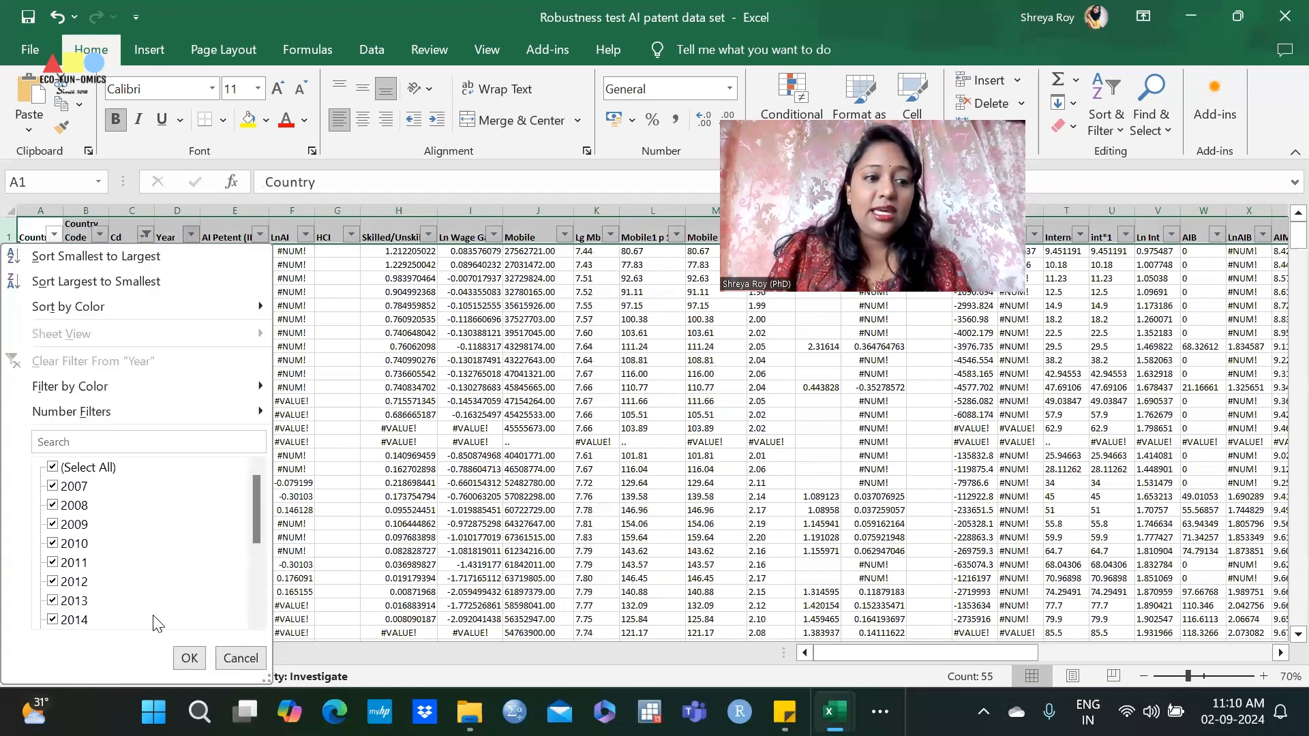
left_click(54, 467)
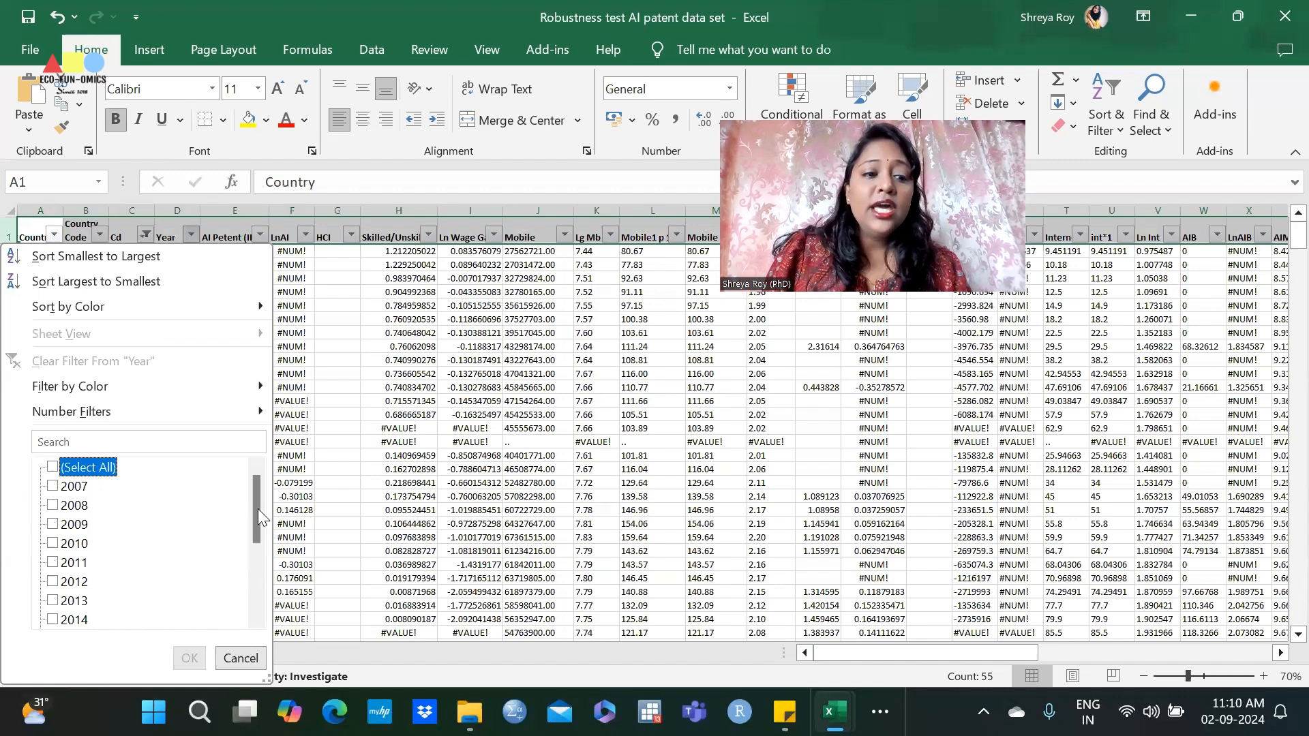
left_click_drag(252, 512, 251, 574)
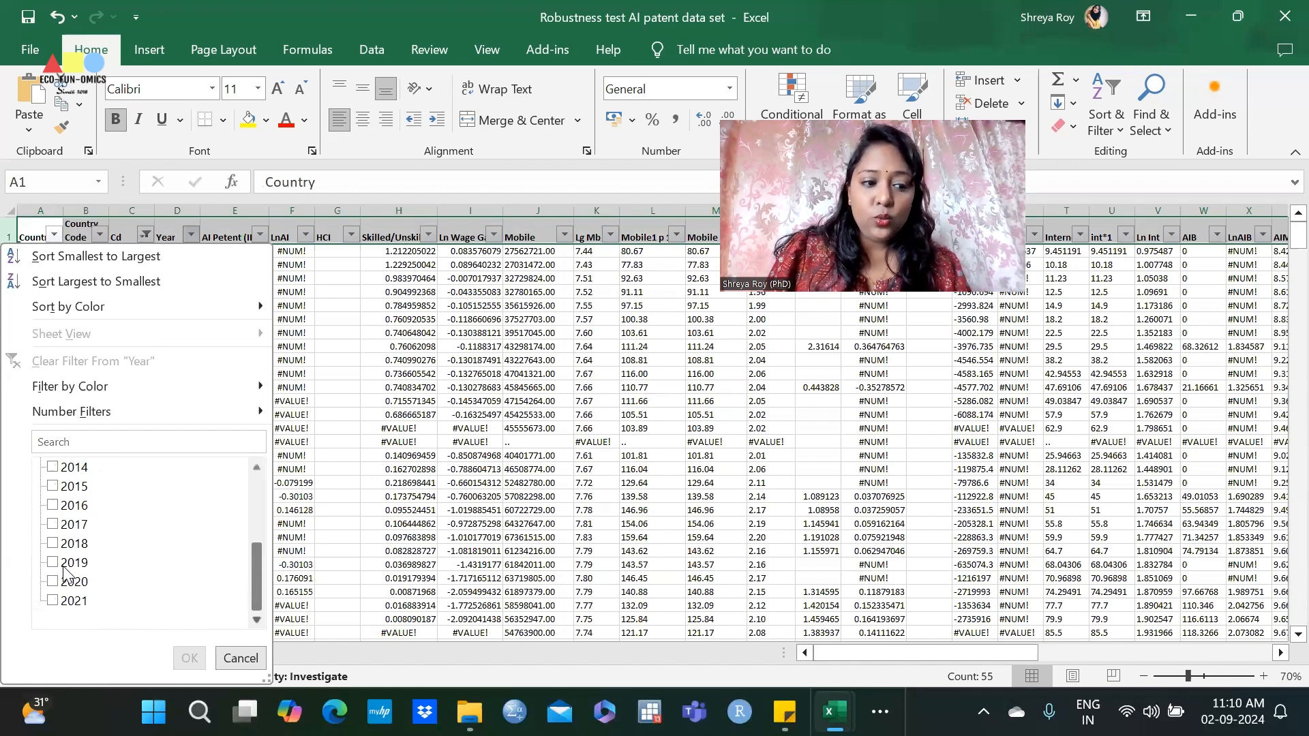
left_click(57, 562)
left_click(60, 581)
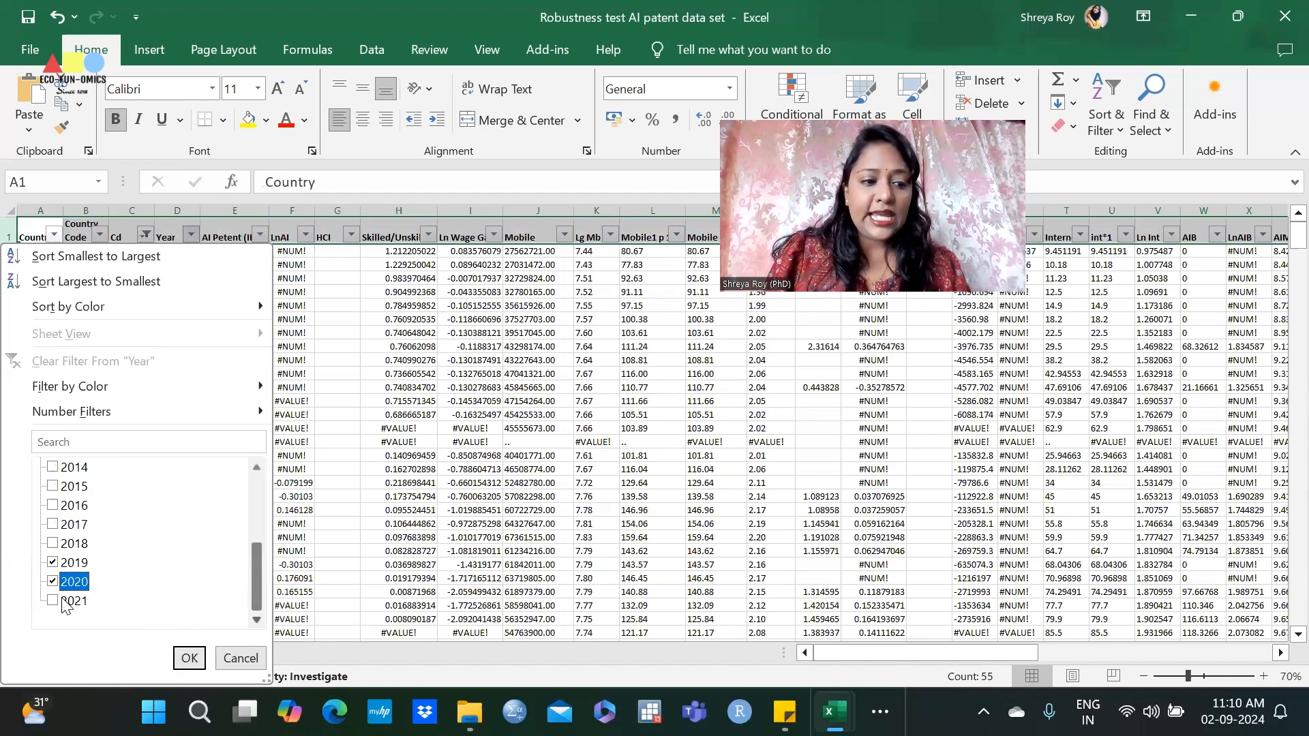
left_click(53, 601)
left_click(189, 658)
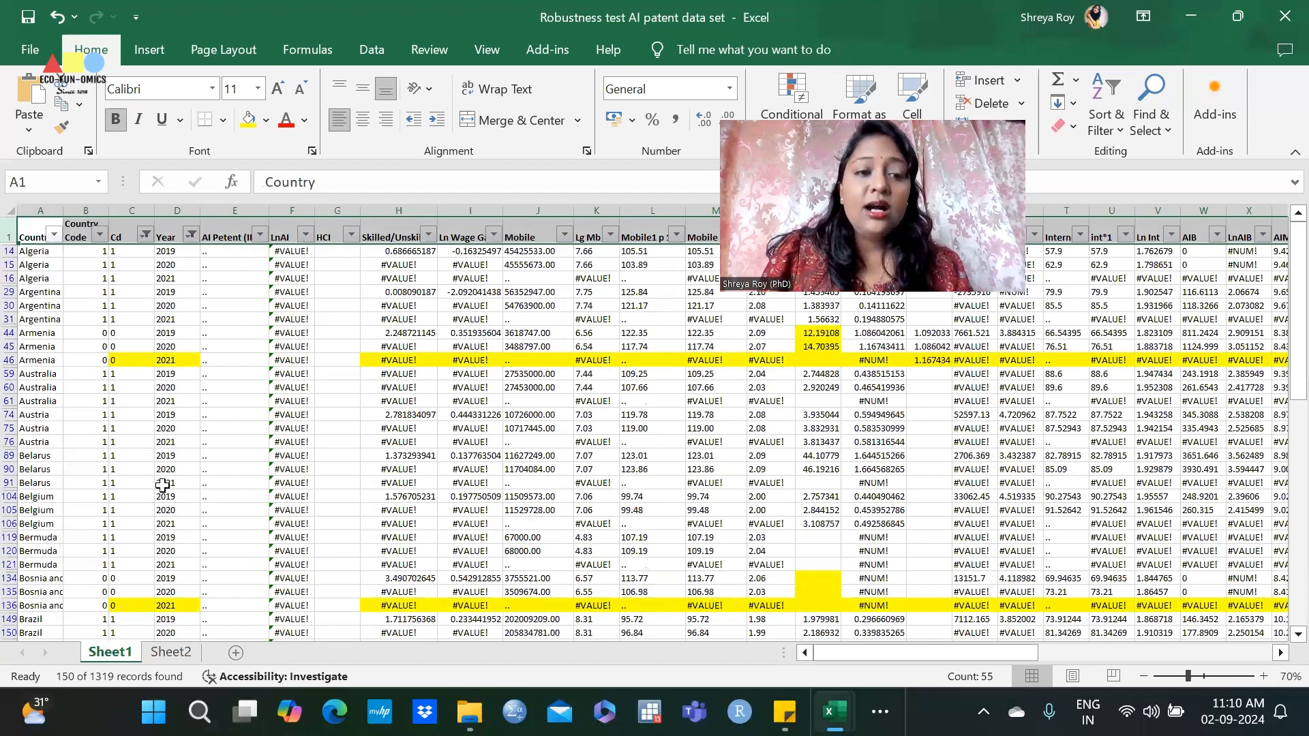
Check the filter values of the AI Petent (IP5) column and exclude the ".." entries from the Mobile column
left_click(259, 236)
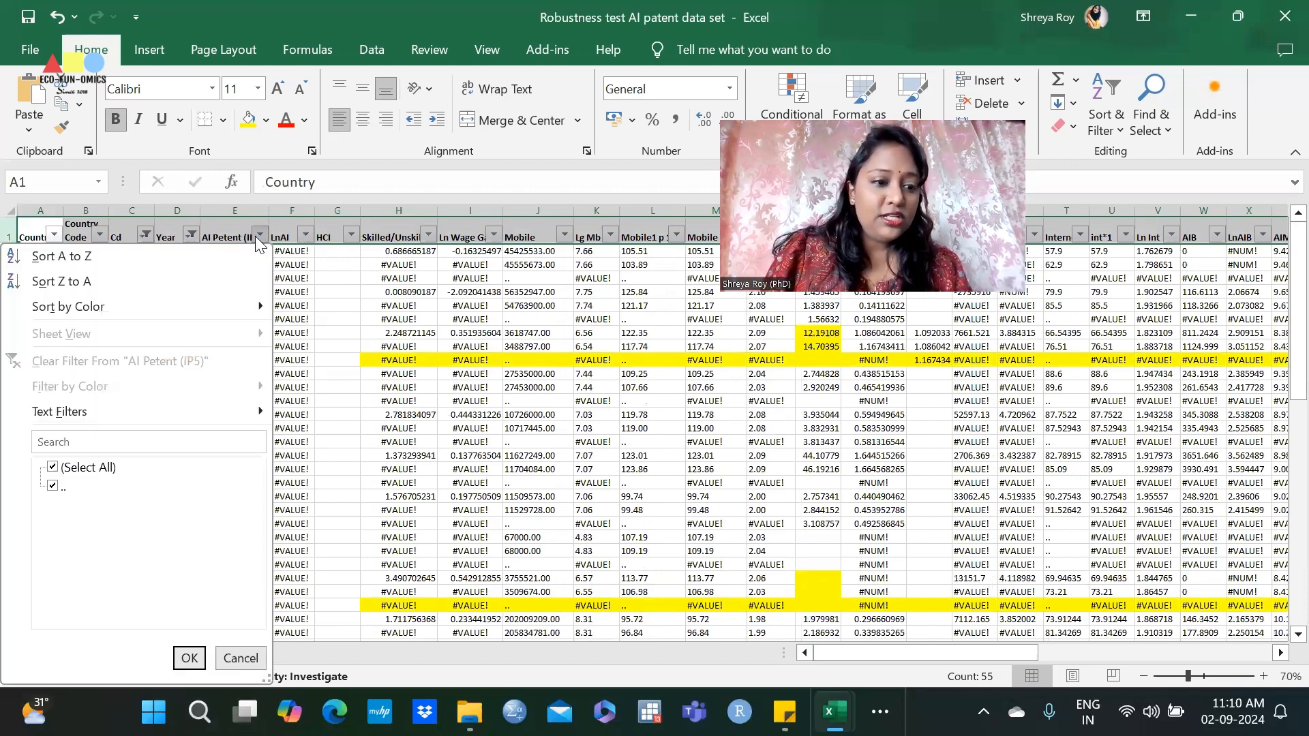
left_click(250, 659)
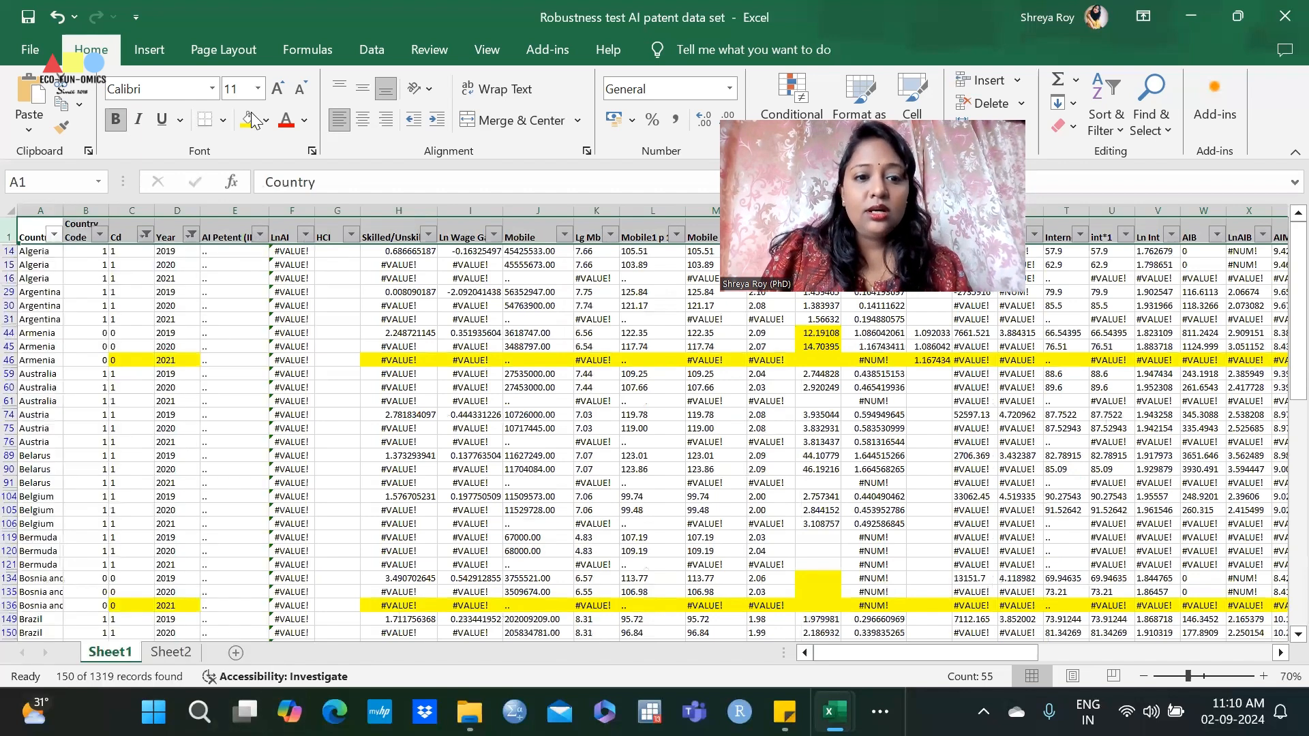
left_click(565, 236)
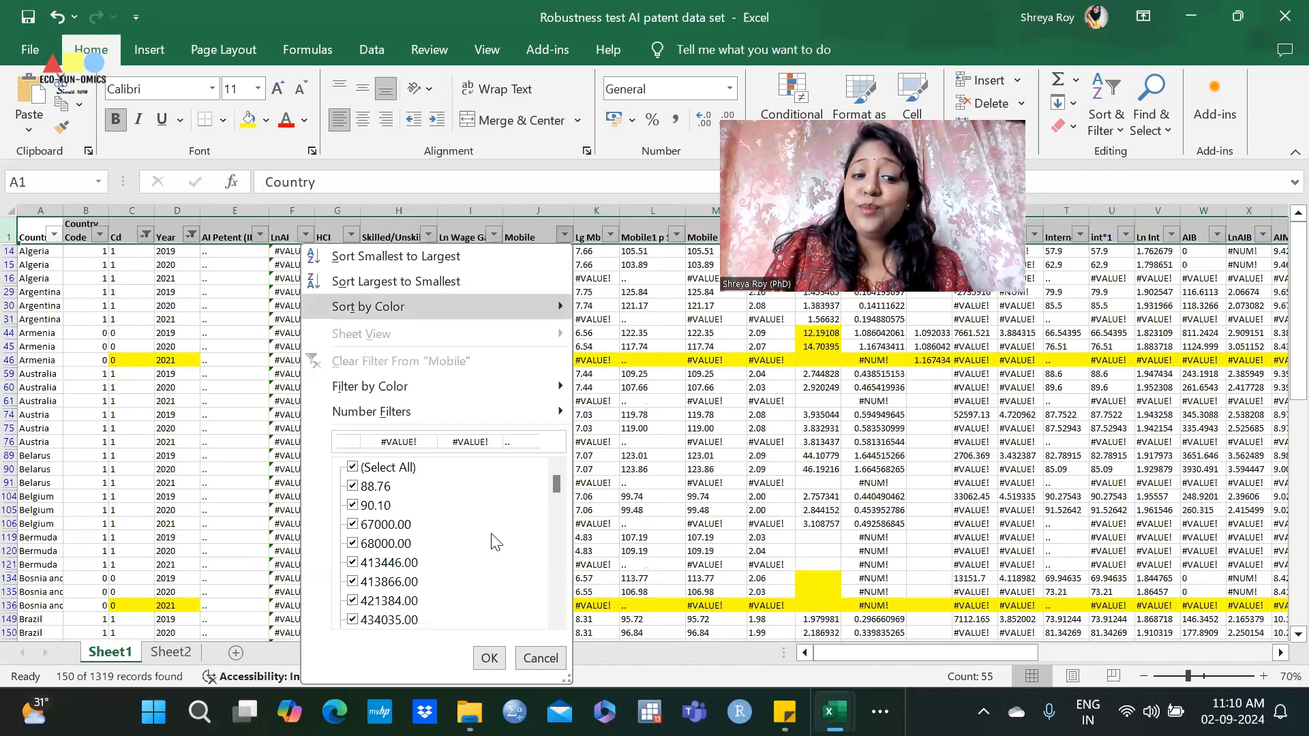
left_click_drag(557, 487, 554, 651)
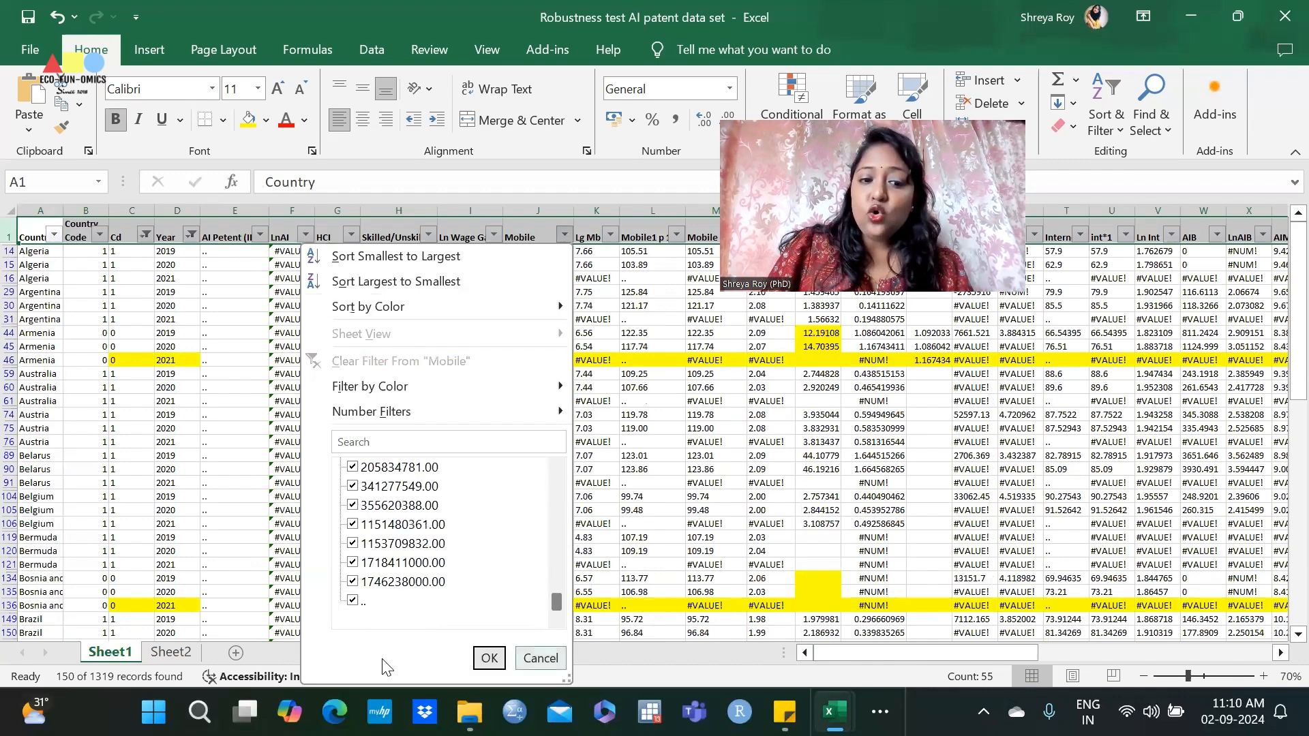
left_click(352, 600)
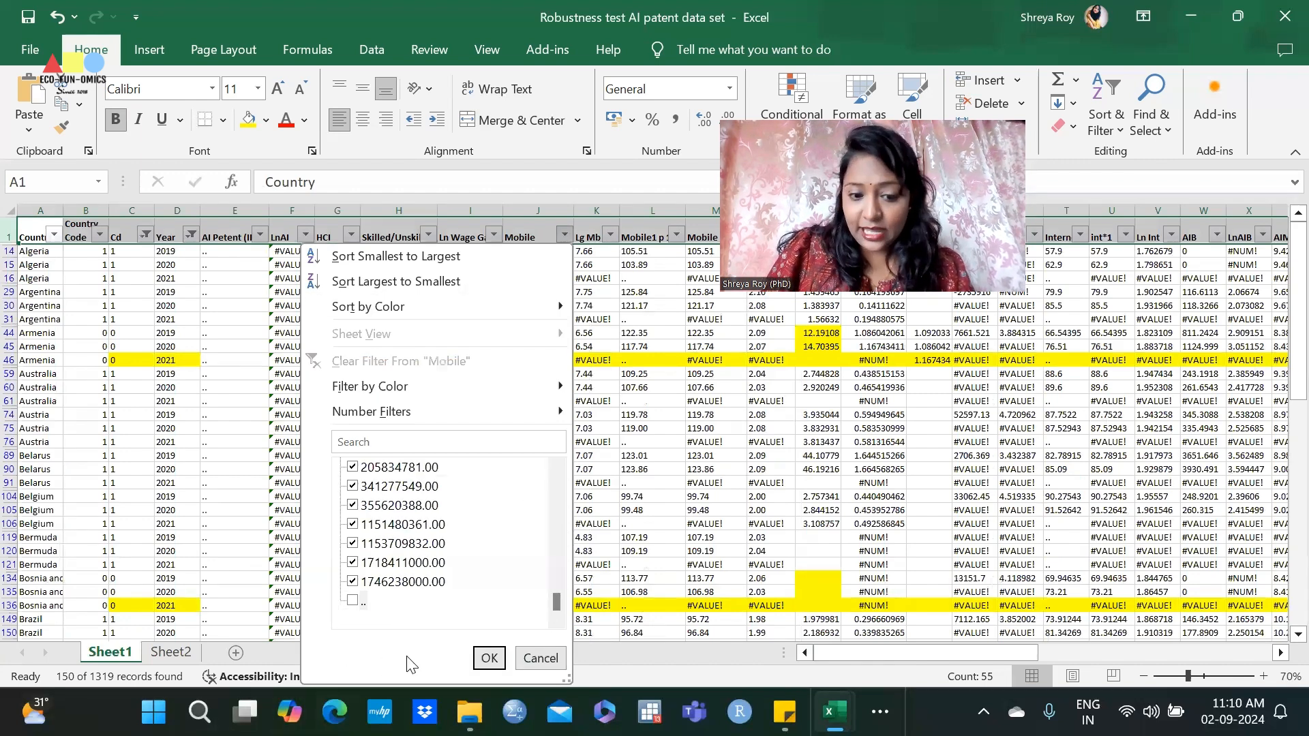
left_click(489, 658)
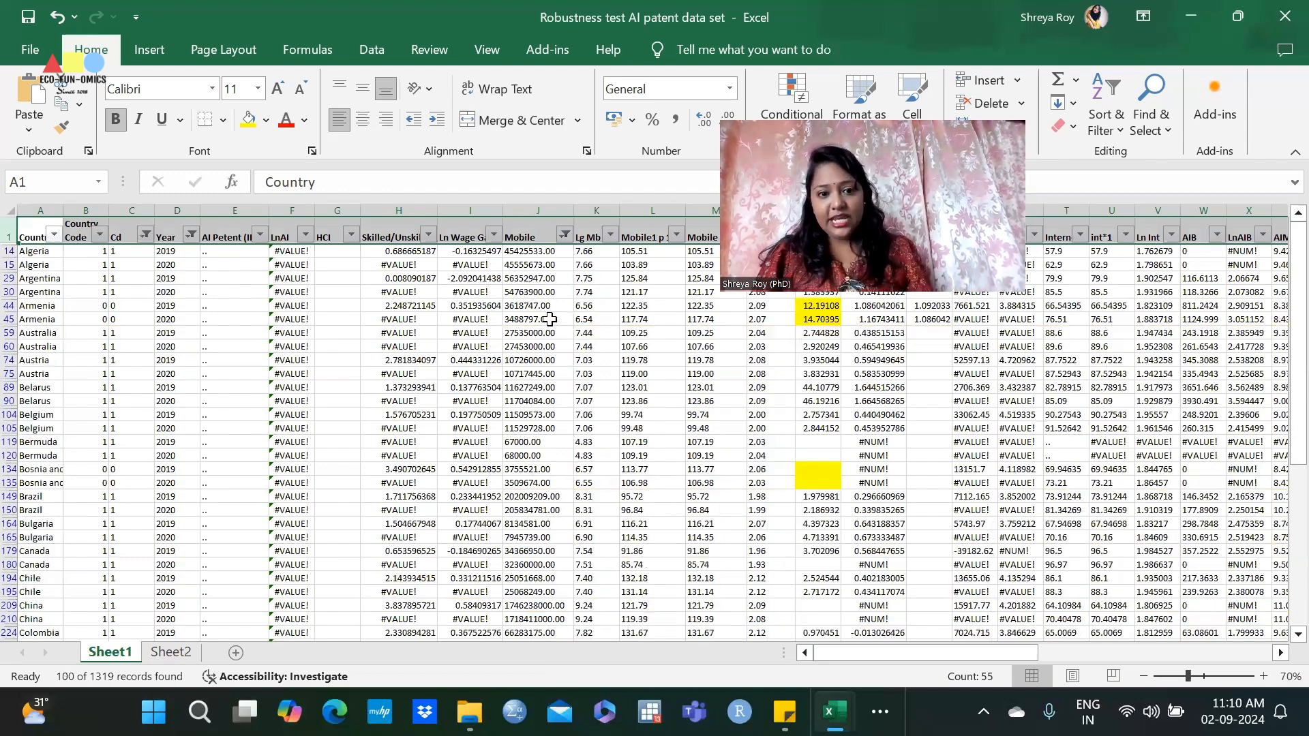
Select the filtered patent values from cell E14 across the data columns and down the visible rows
left_click_drag(236, 251, 1193, 576)
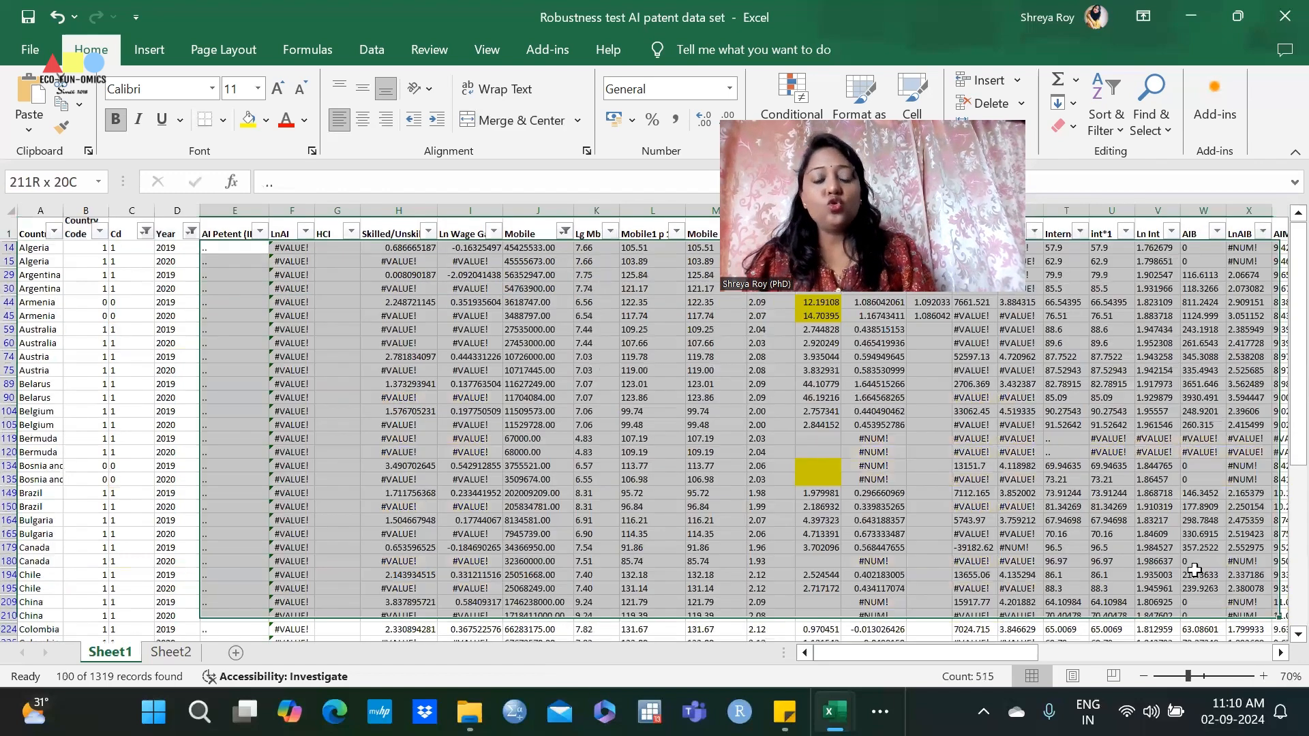
left_click_drag(435, 15, 447, 2)
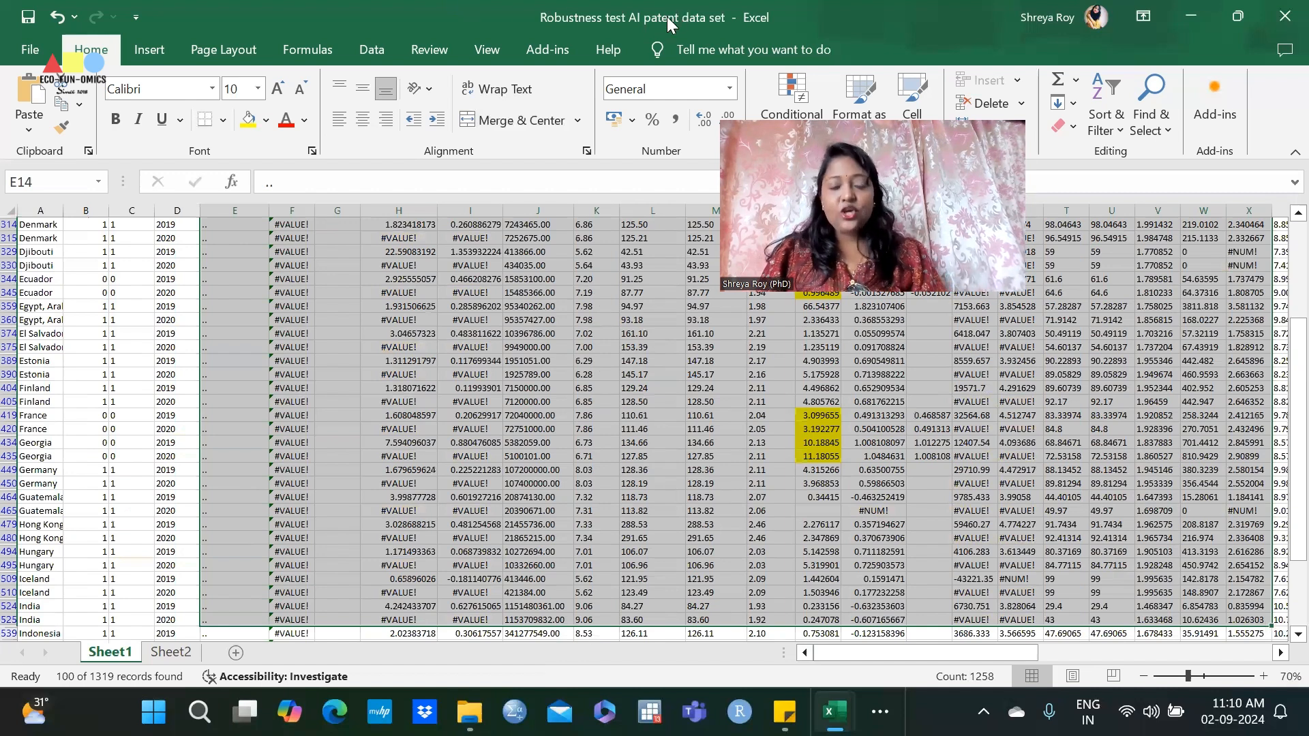
Close the patent data set and Marks BCC 2024 workbooks without saving their changes
left_click(1280, 10)
left_click(750, 504)
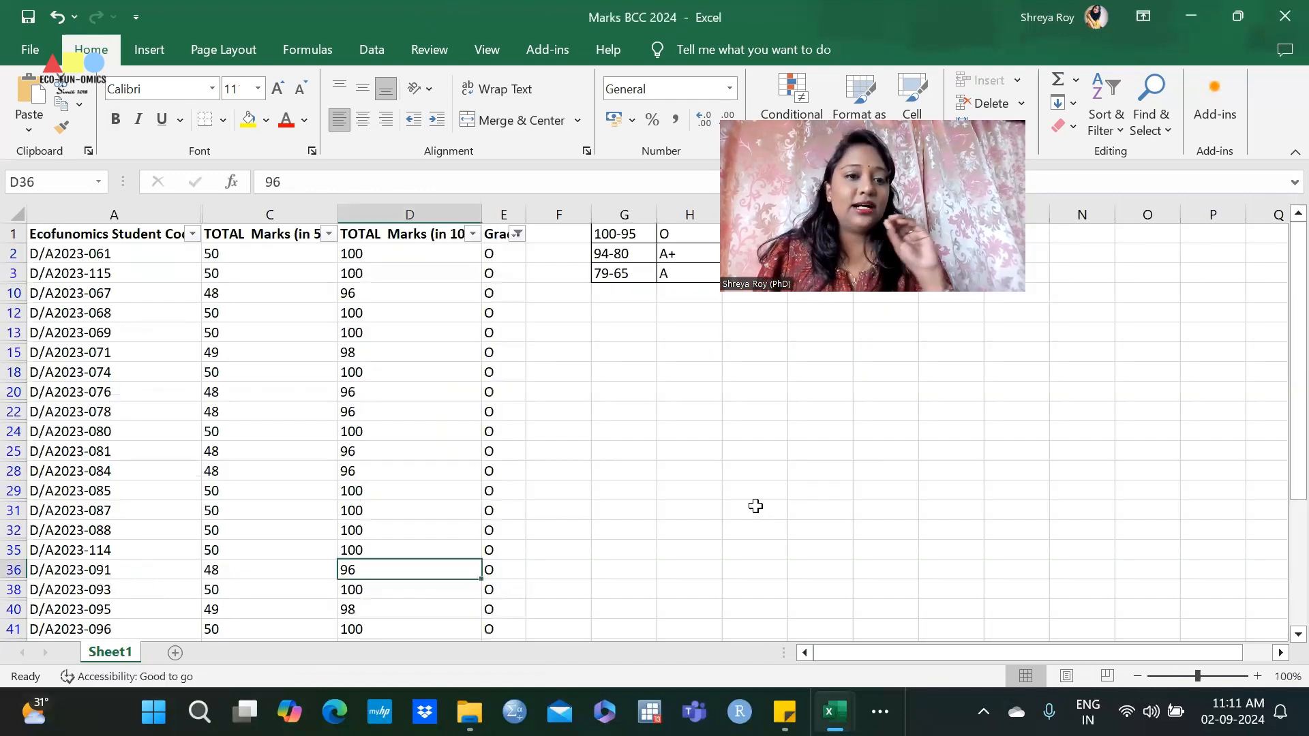
left_click(1284, 15)
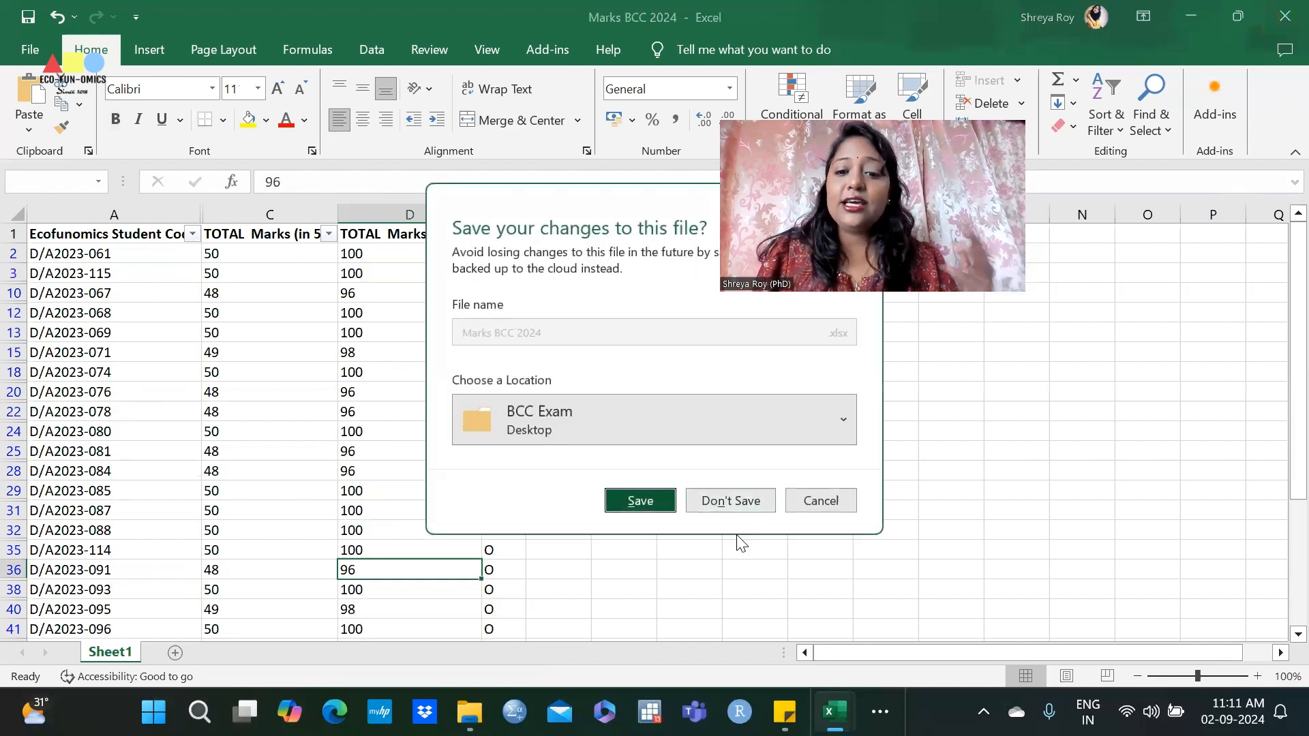
left_click(732, 511)
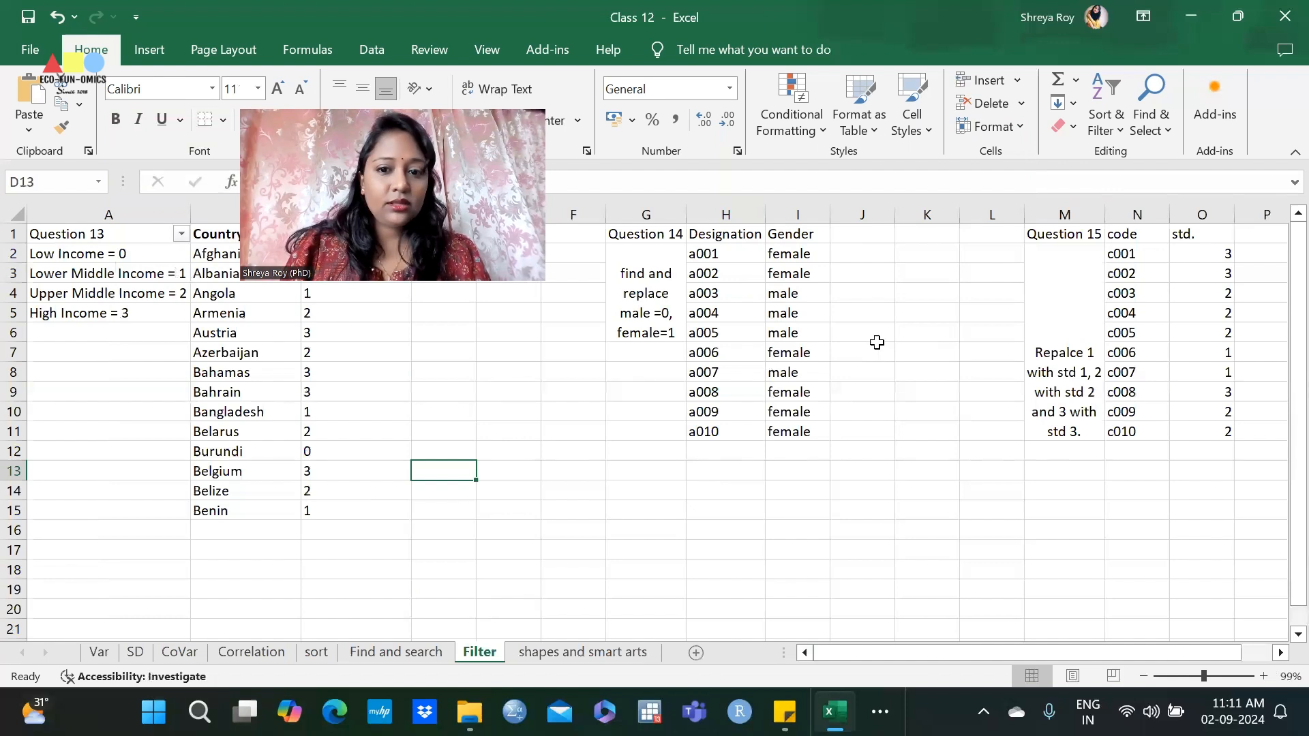
Turn on filtering for the Question 14 table from its Gender header in cell I1
left_click(808, 239)
left_click_drag(753, 236, 749, 437)
left_click_drag(809, 243, 791, 434)
left_click(796, 234)
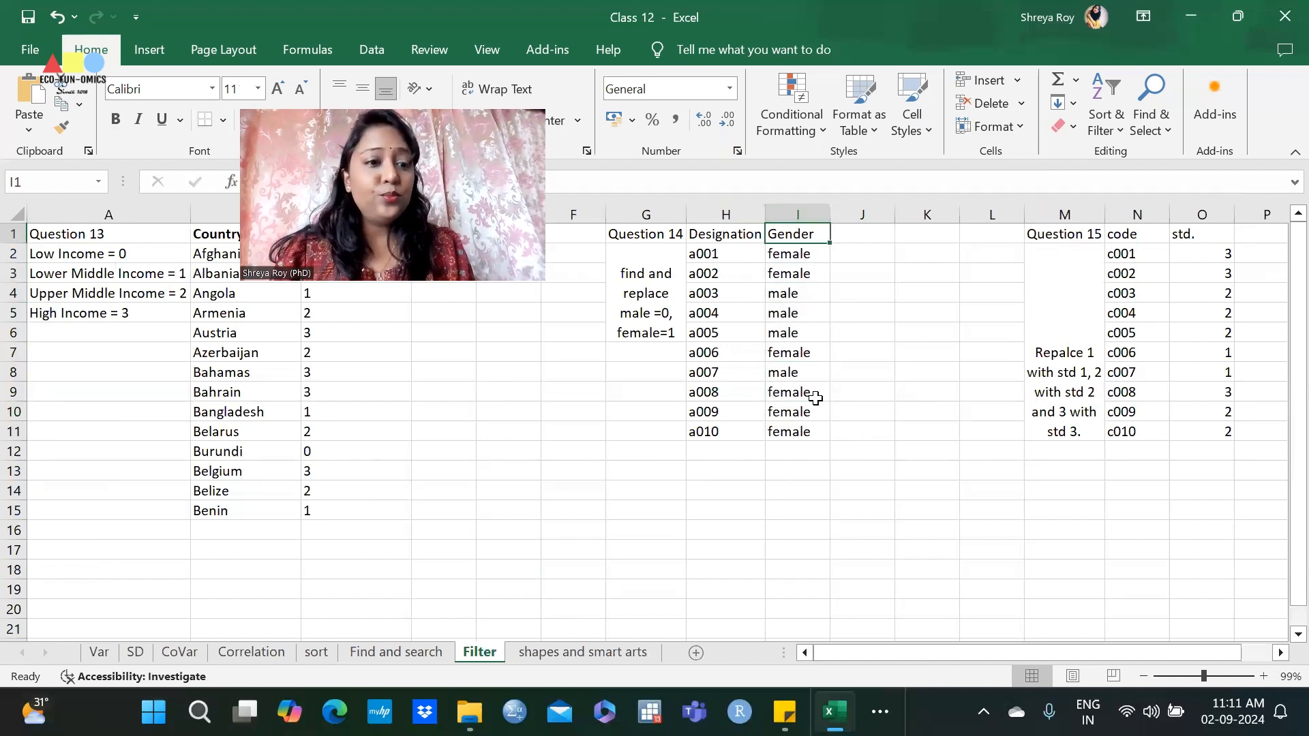
left_click(1106, 121)
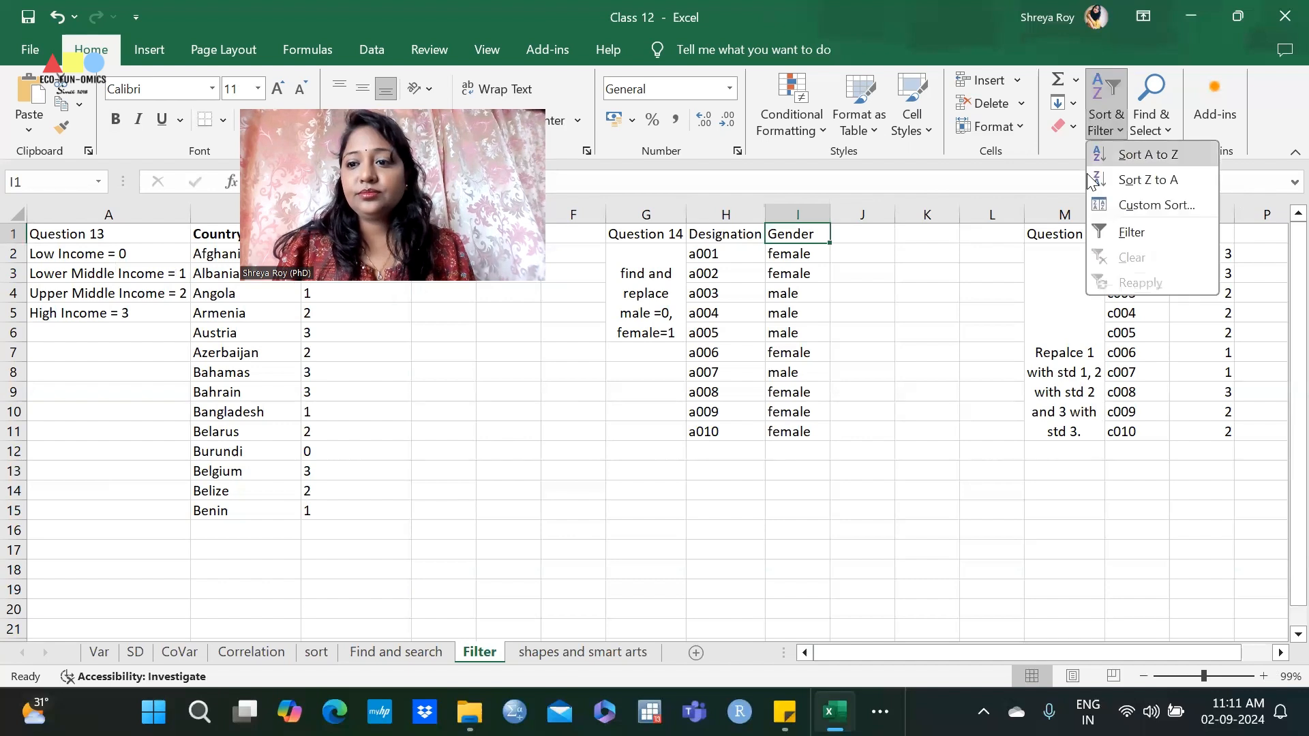
left_click(1133, 232)
Filter the Gender column to show only female rows and select their designation codes for counting
left_click(821, 233)
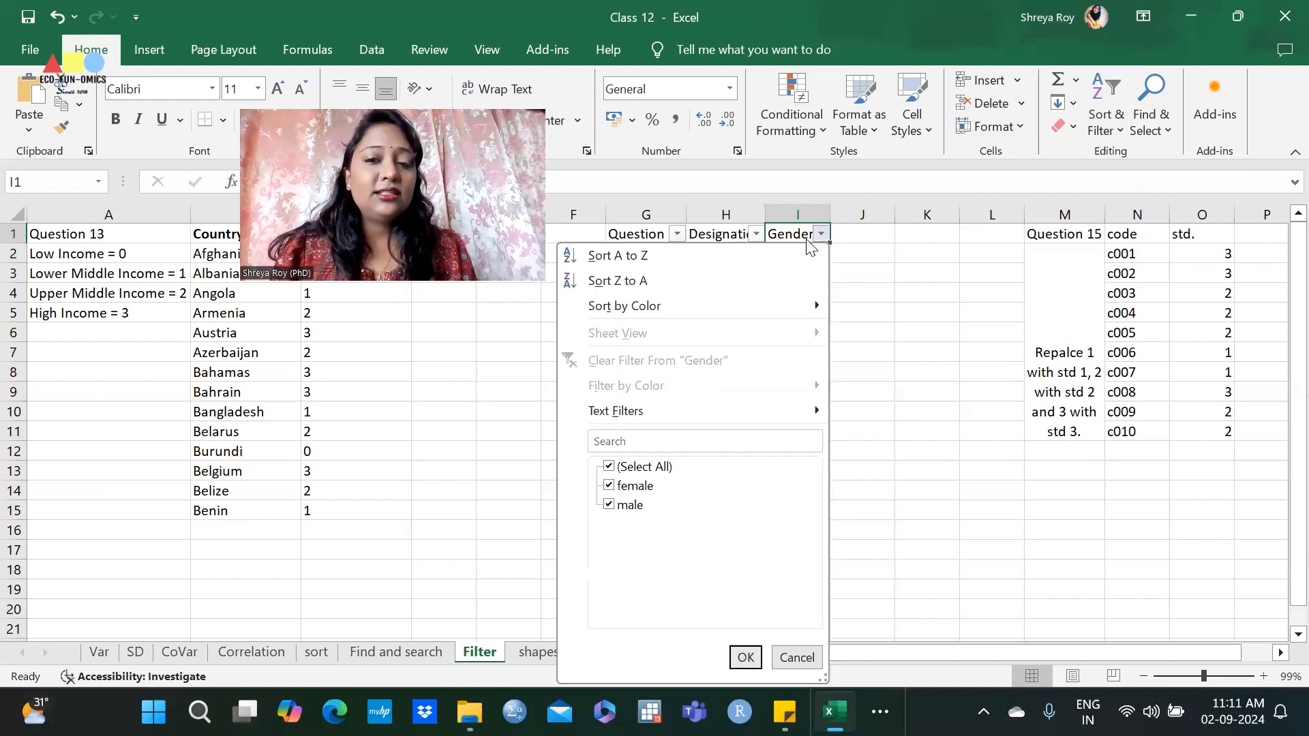
left_click(625, 470)
left_click(614, 486)
left_click(746, 657)
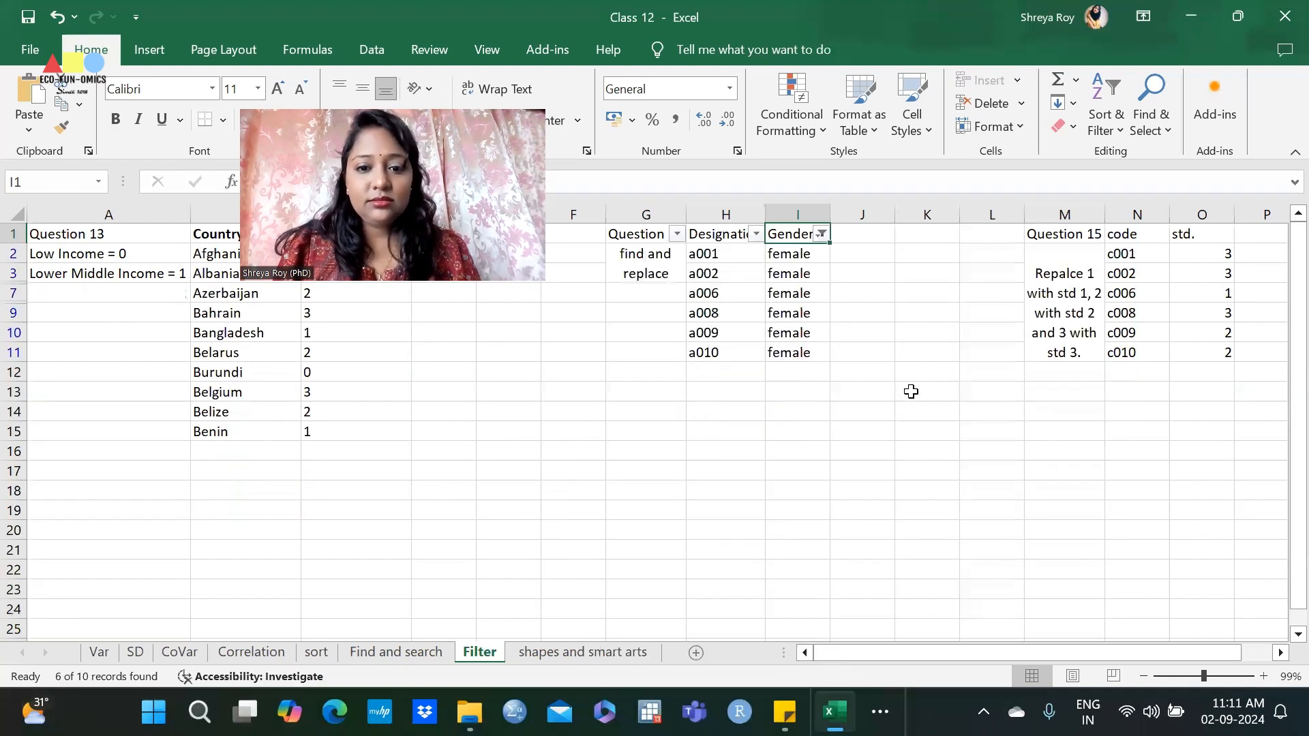
left_click(913, 390)
left_click_drag(736, 255, 761, 359)
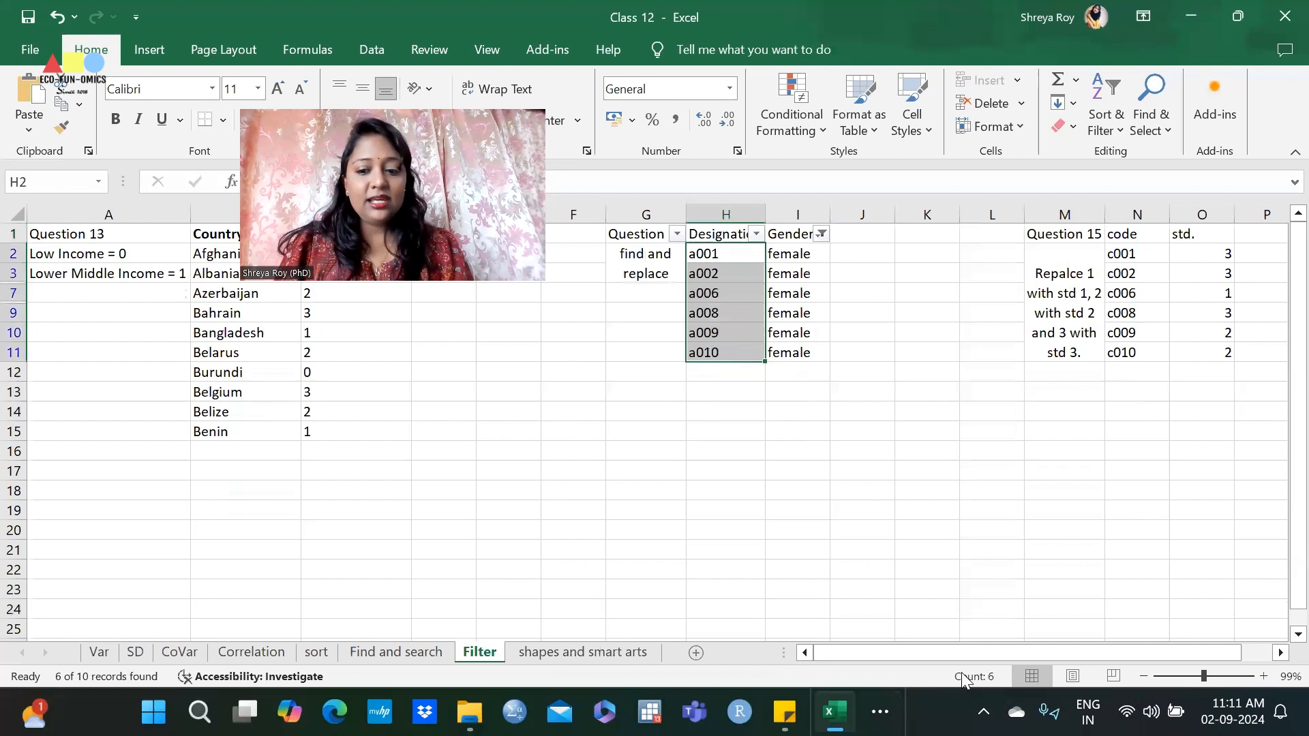
Switch the Gender filter to show only male rows and remove filtering from the table
left_click(822, 234)
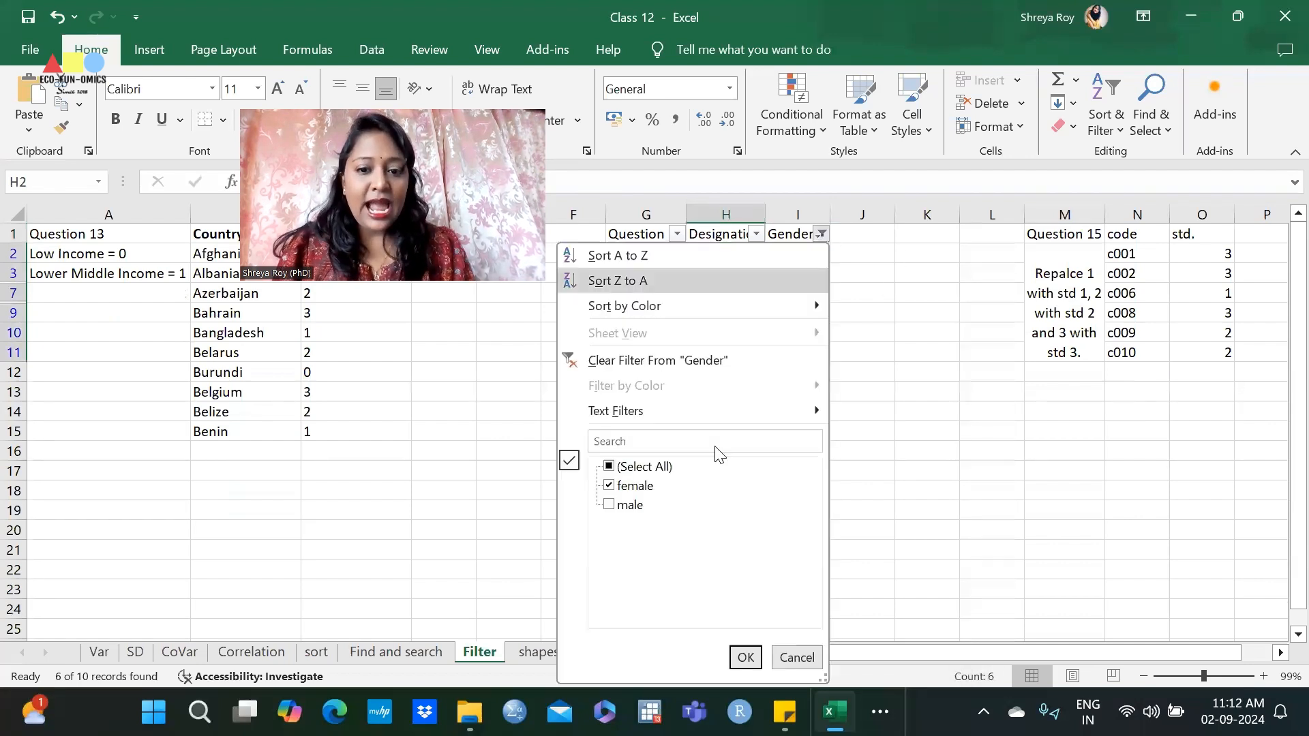
left_click(619, 487)
left_click(624, 505)
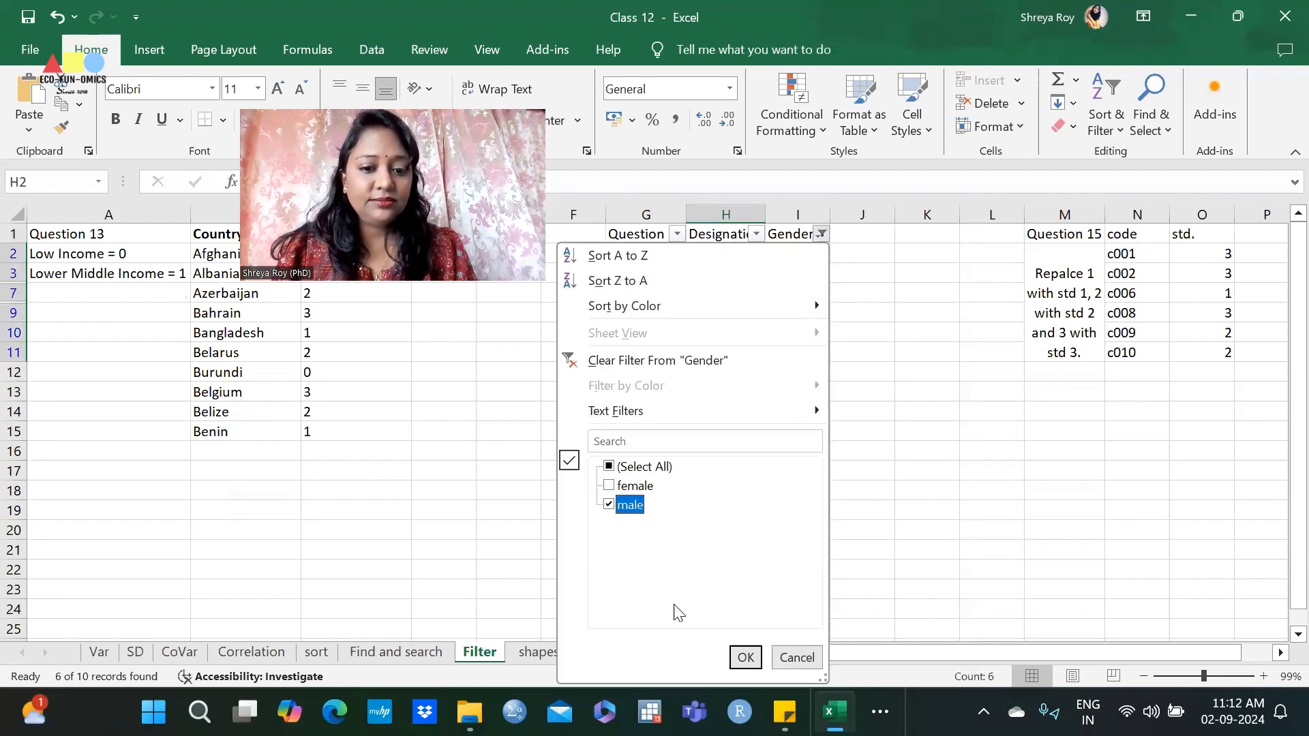
left_click(745, 657)
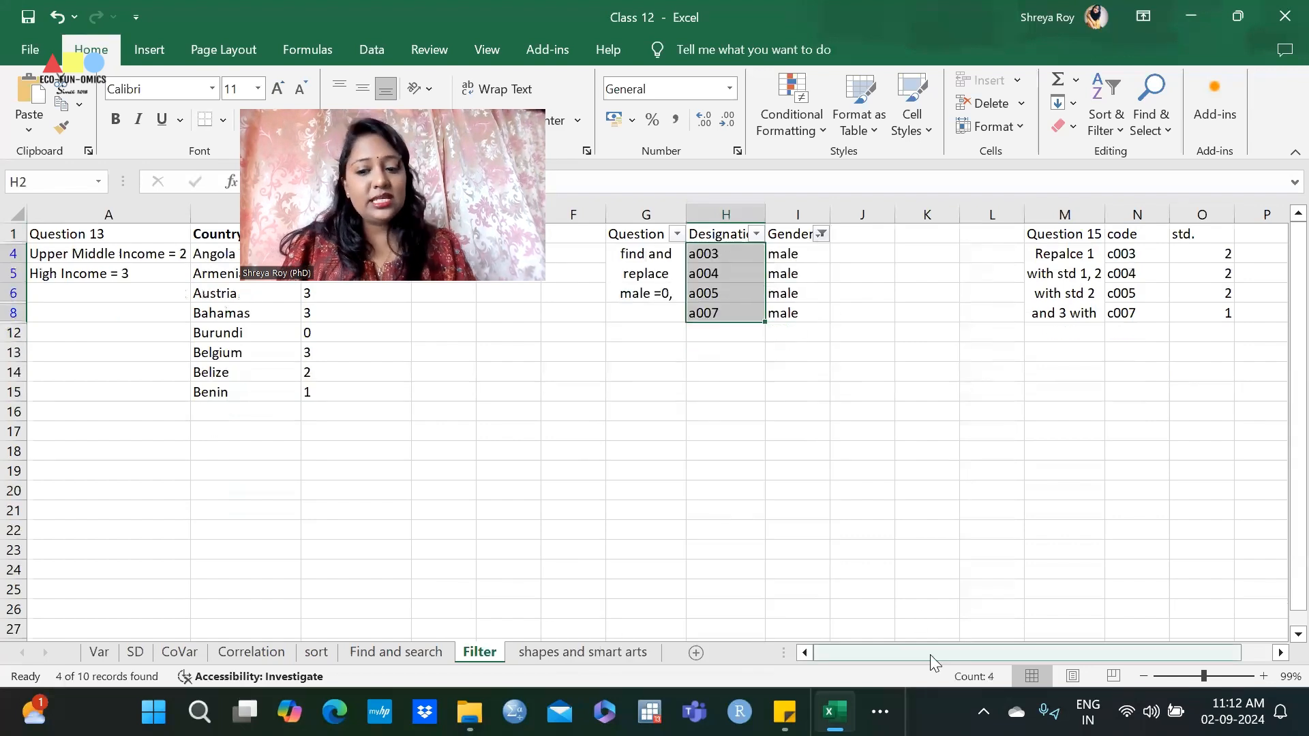
left_click(853, 393)
key("ctrl+shift+l")
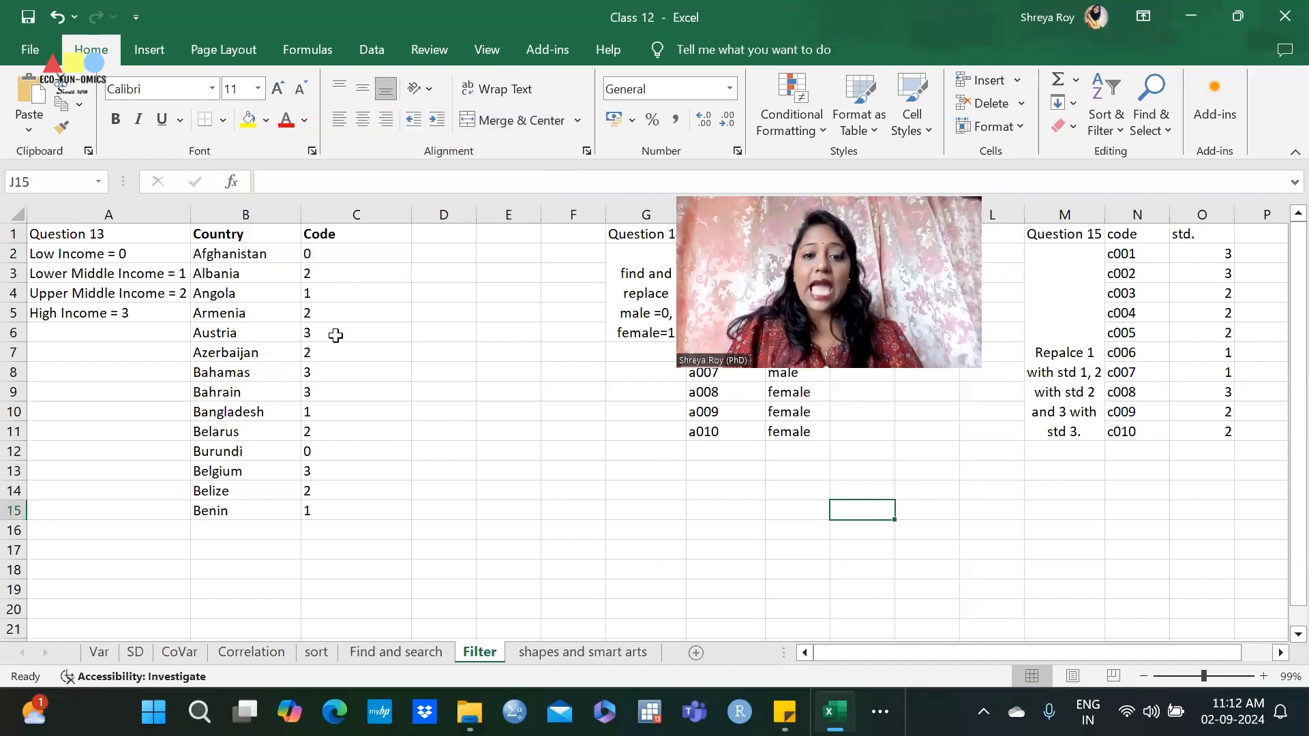
Replace every 0 in the country codes in C2:C15 with "Low Income"
left_click_drag(327, 259, 341, 510)
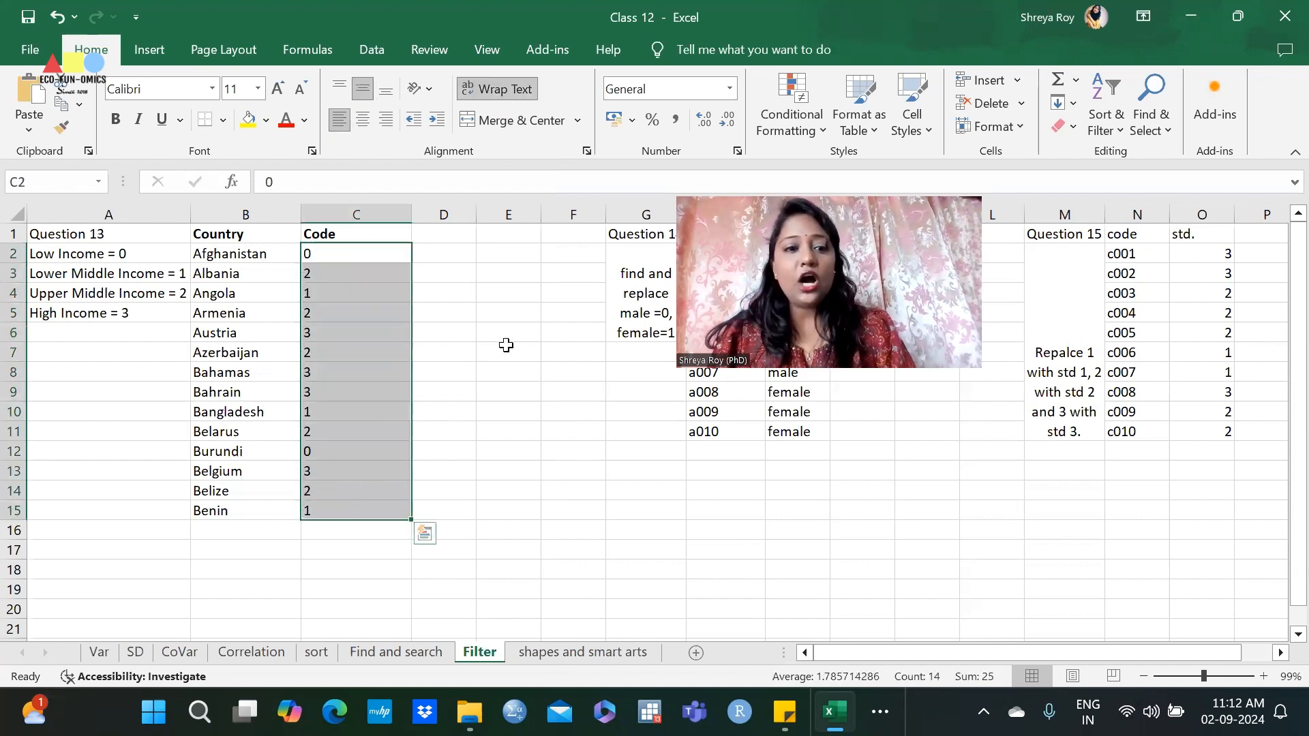
left_click(621, 316)
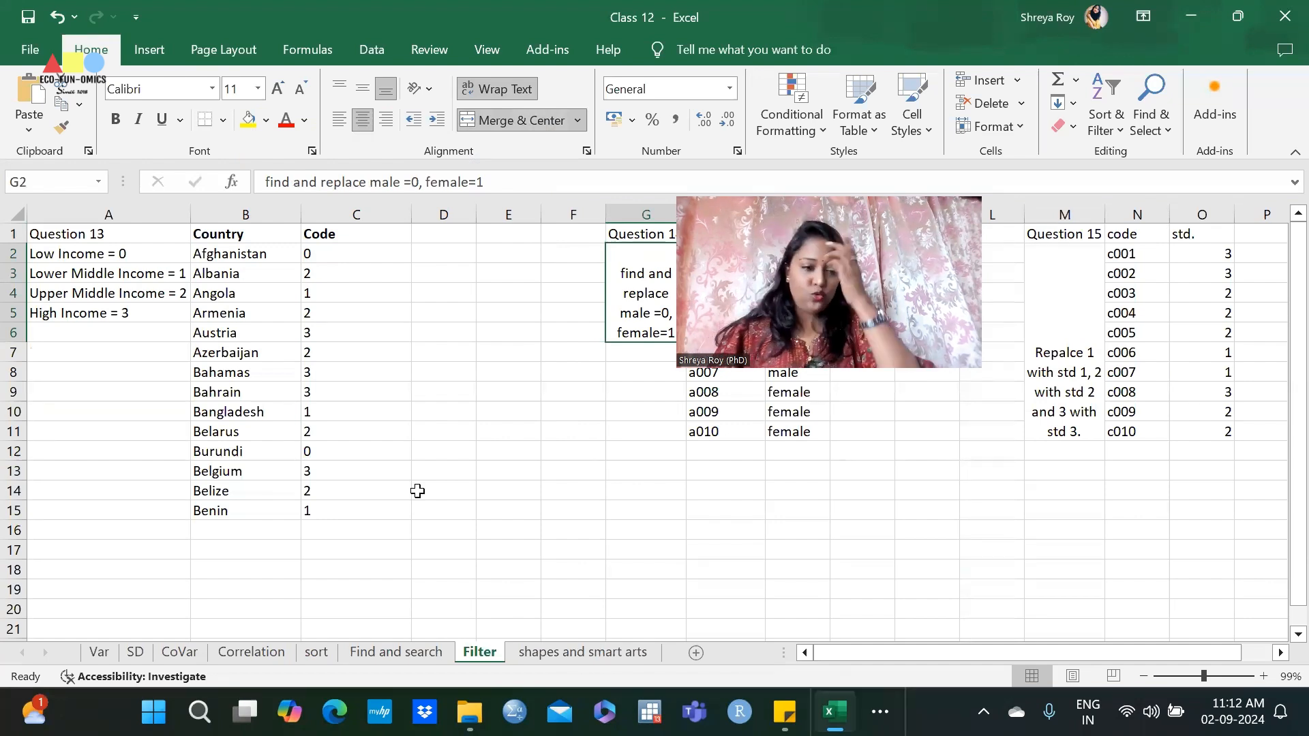
left_click_drag(345, 254, 345, 515)
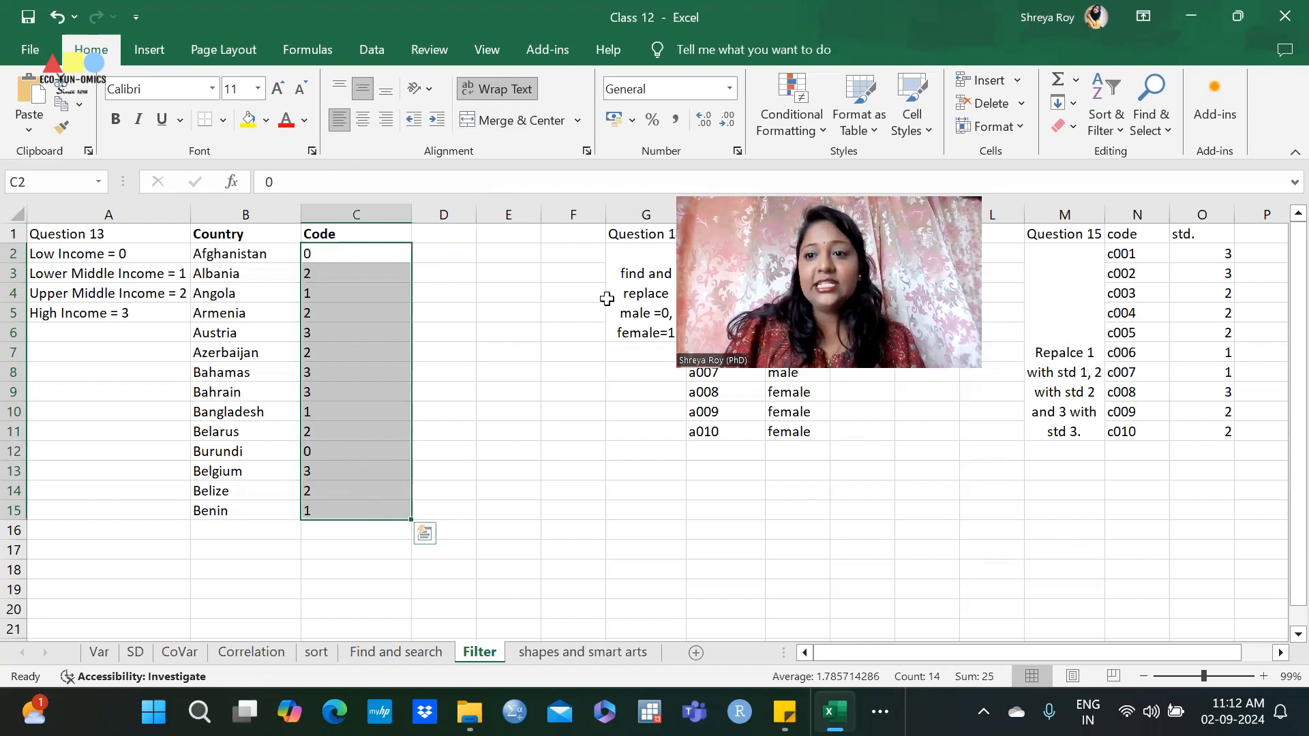
left_click(1104, 128)
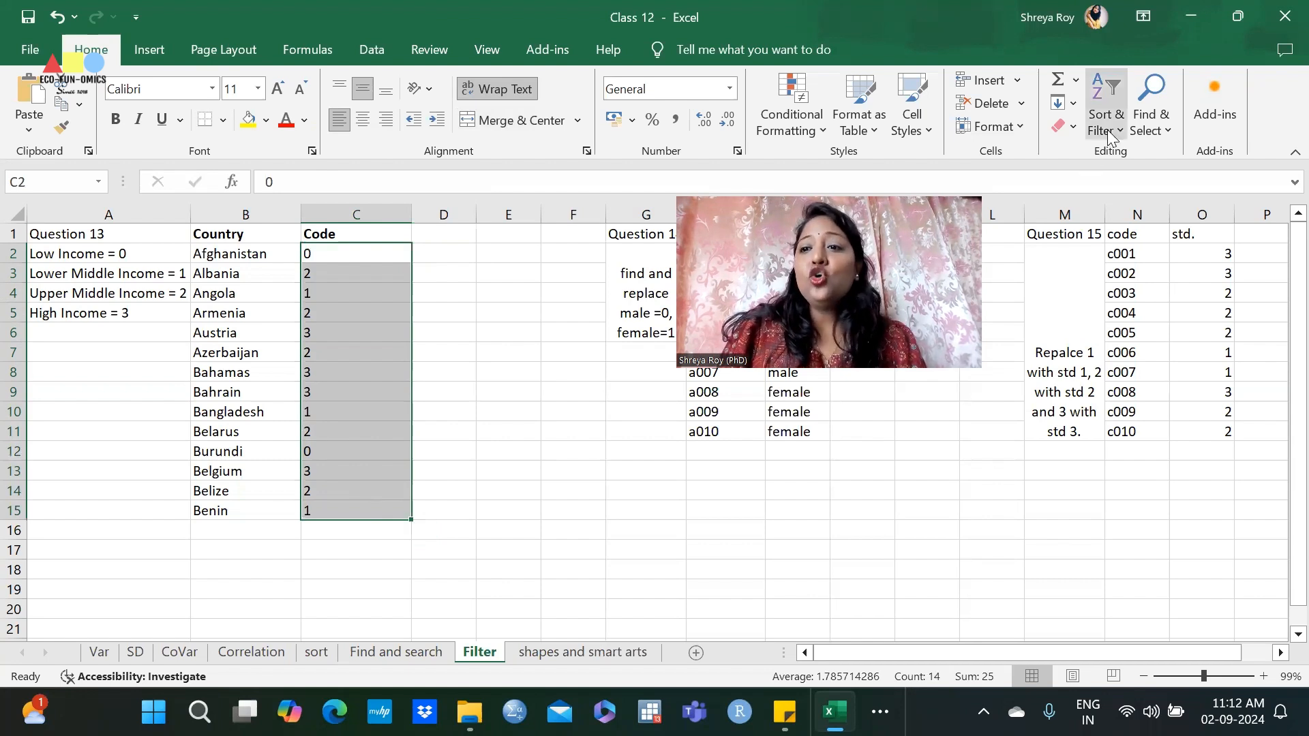
left_click(1151, 122)
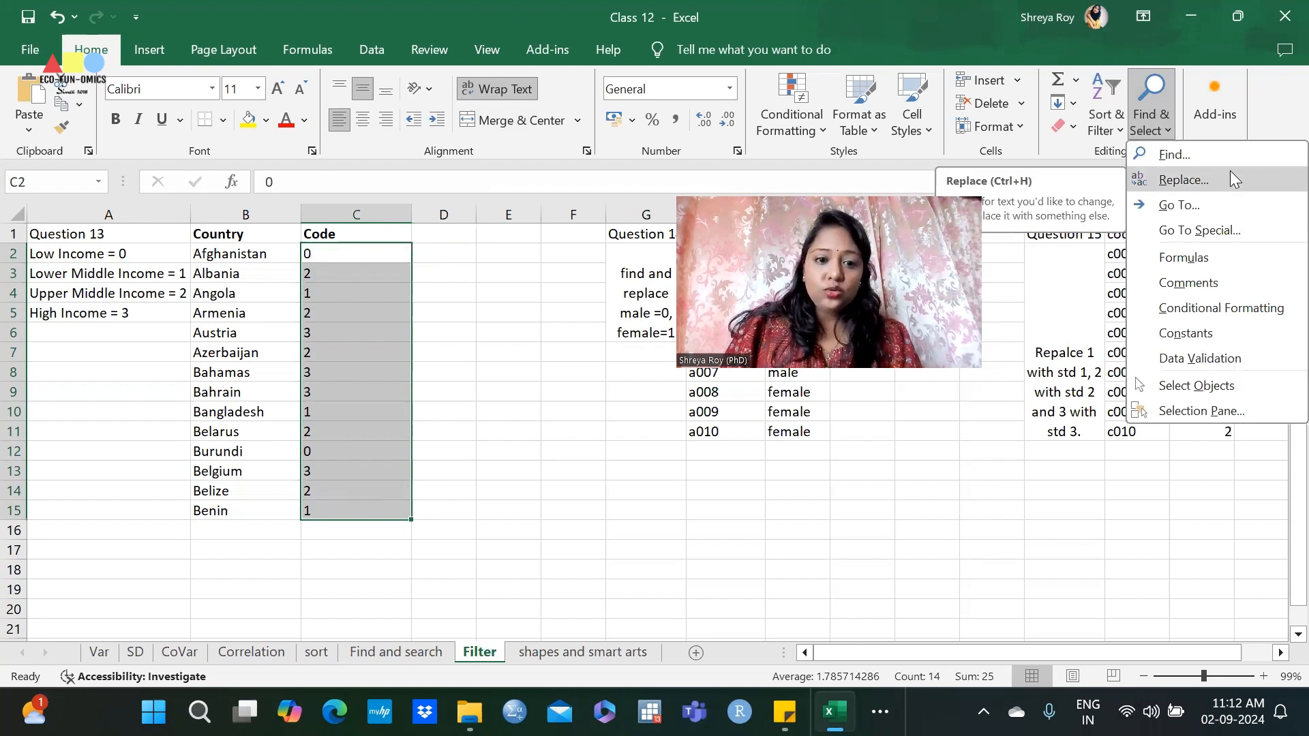
left_click(1231, 179)
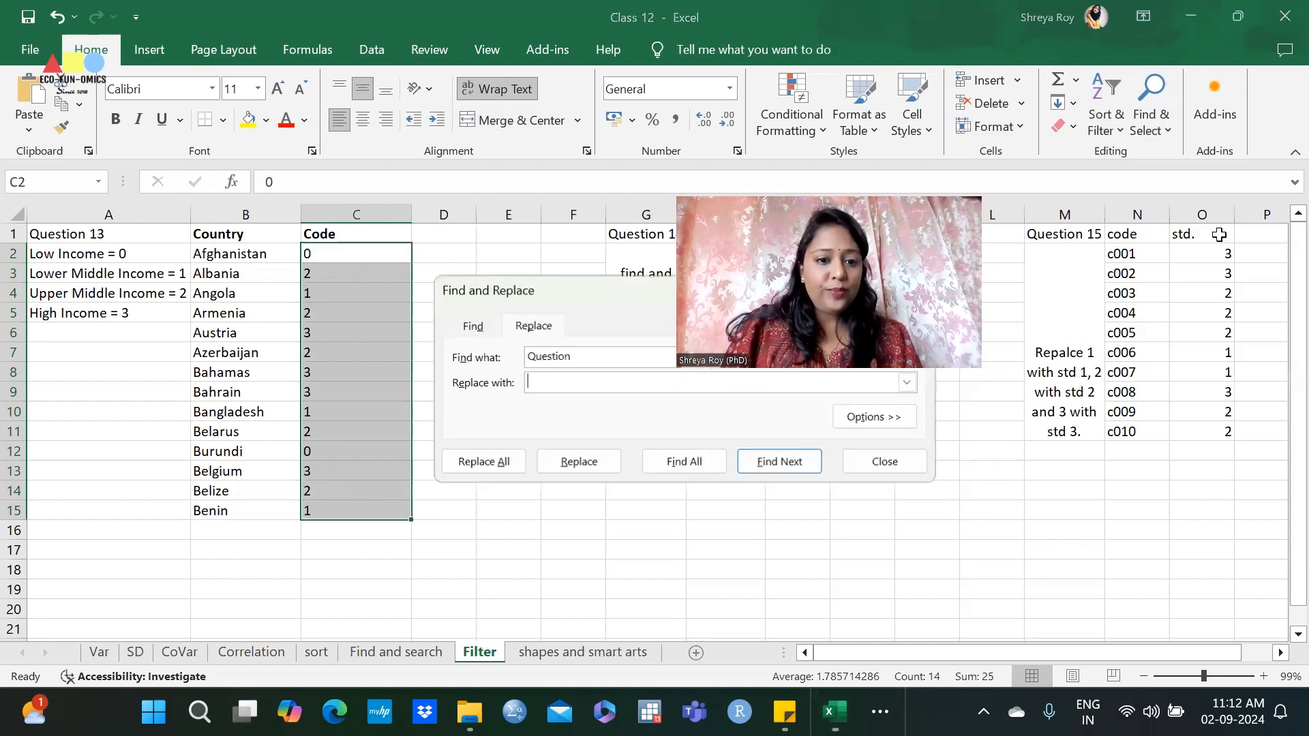
double_click(542, 358)
type("0")
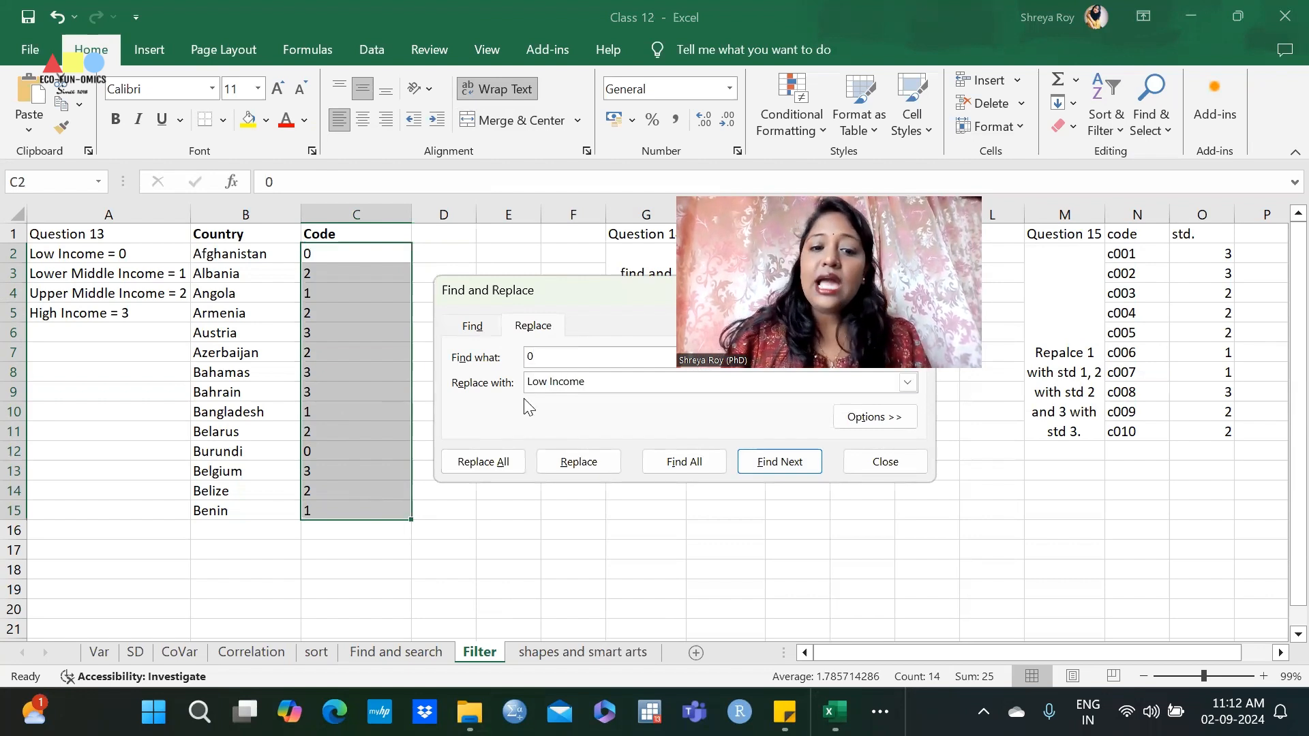
left_click(506, 472)
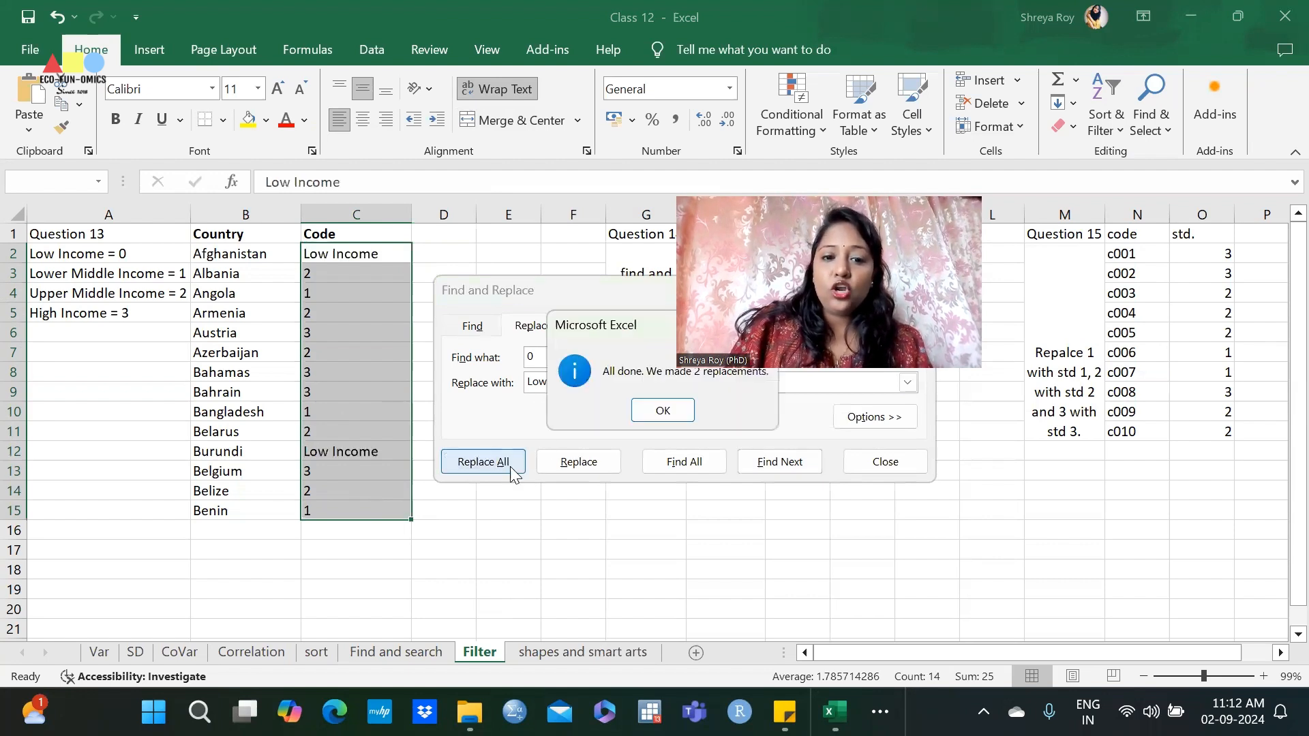
left_click(666, 409)
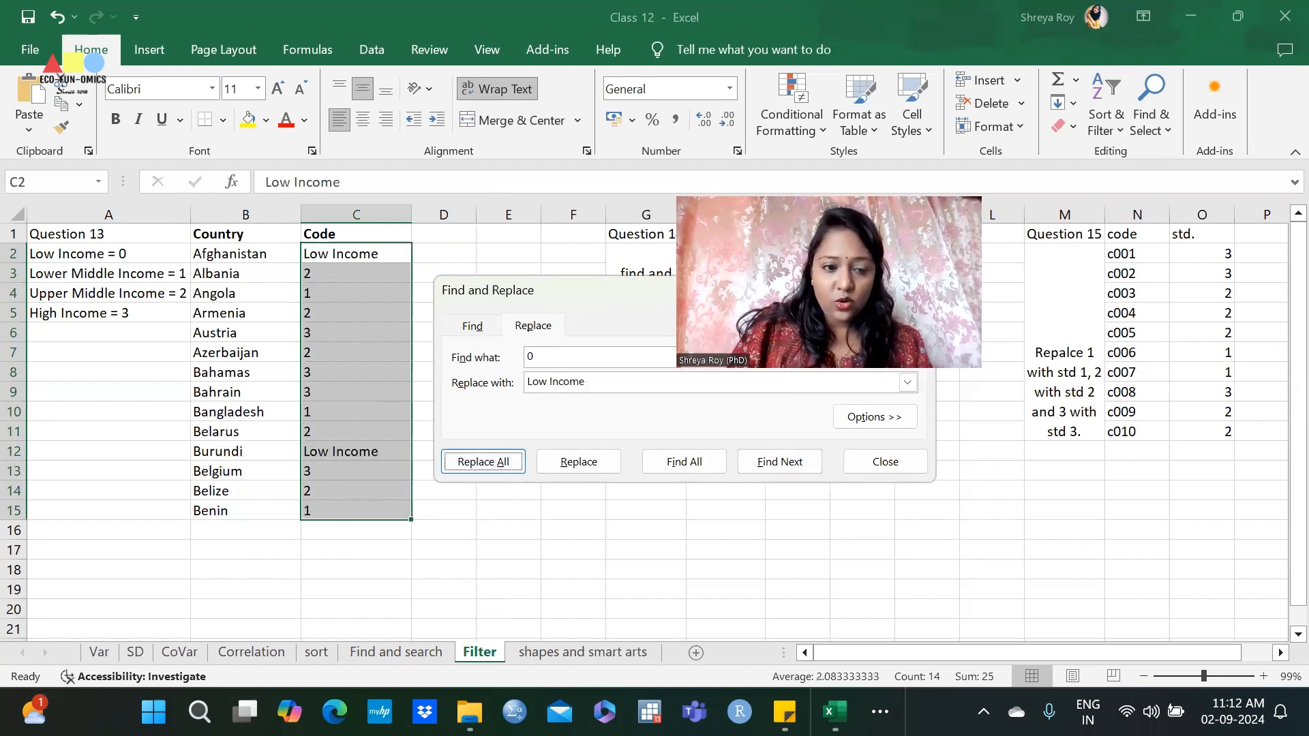
Replace every 1 in the country codes in C2:C15 with "Lower Middle Income"
left_click(555, 356)
key("BackSpace")
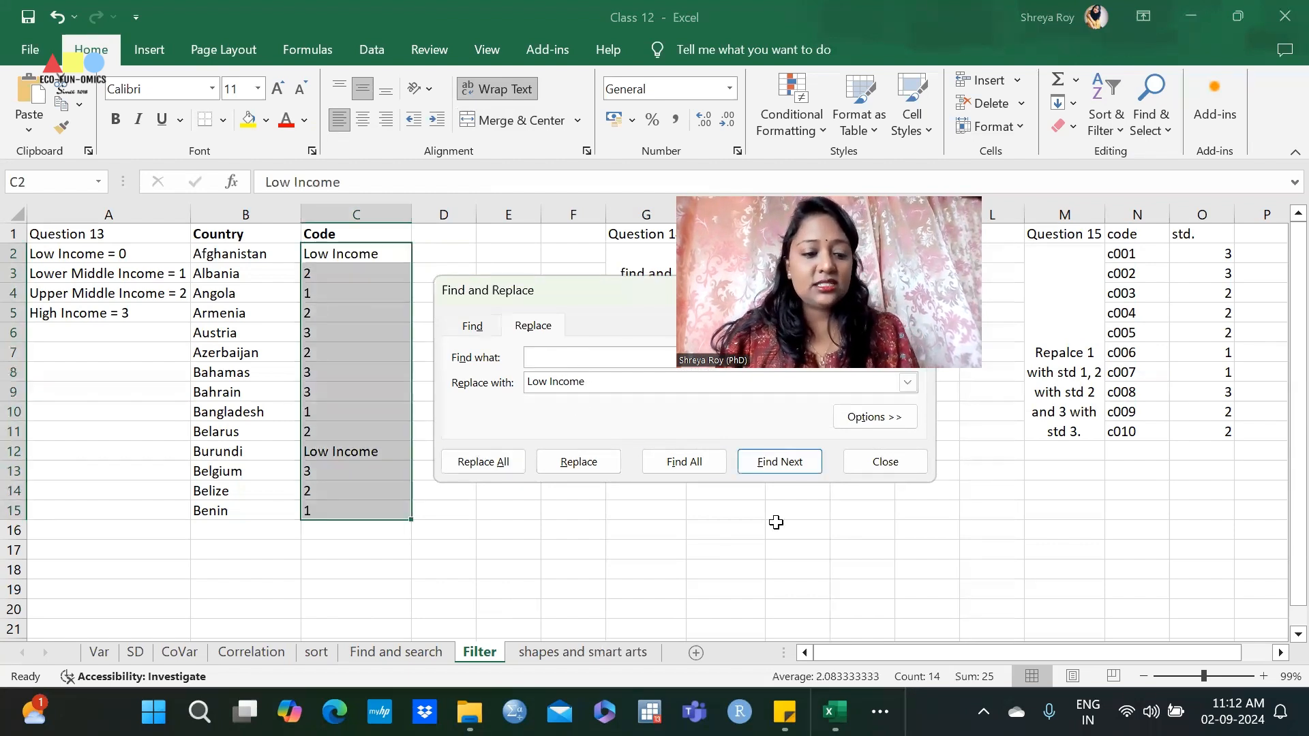
left_click(548, 386)
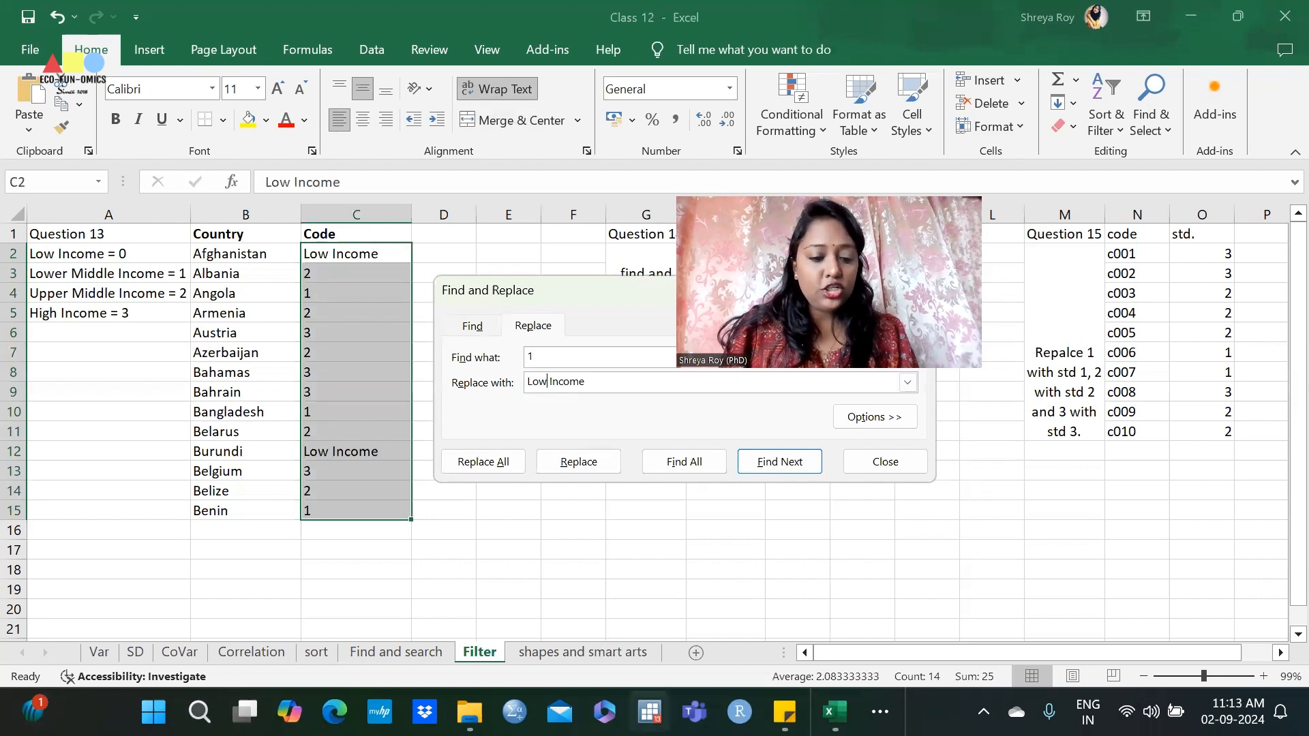
type("er Middle")
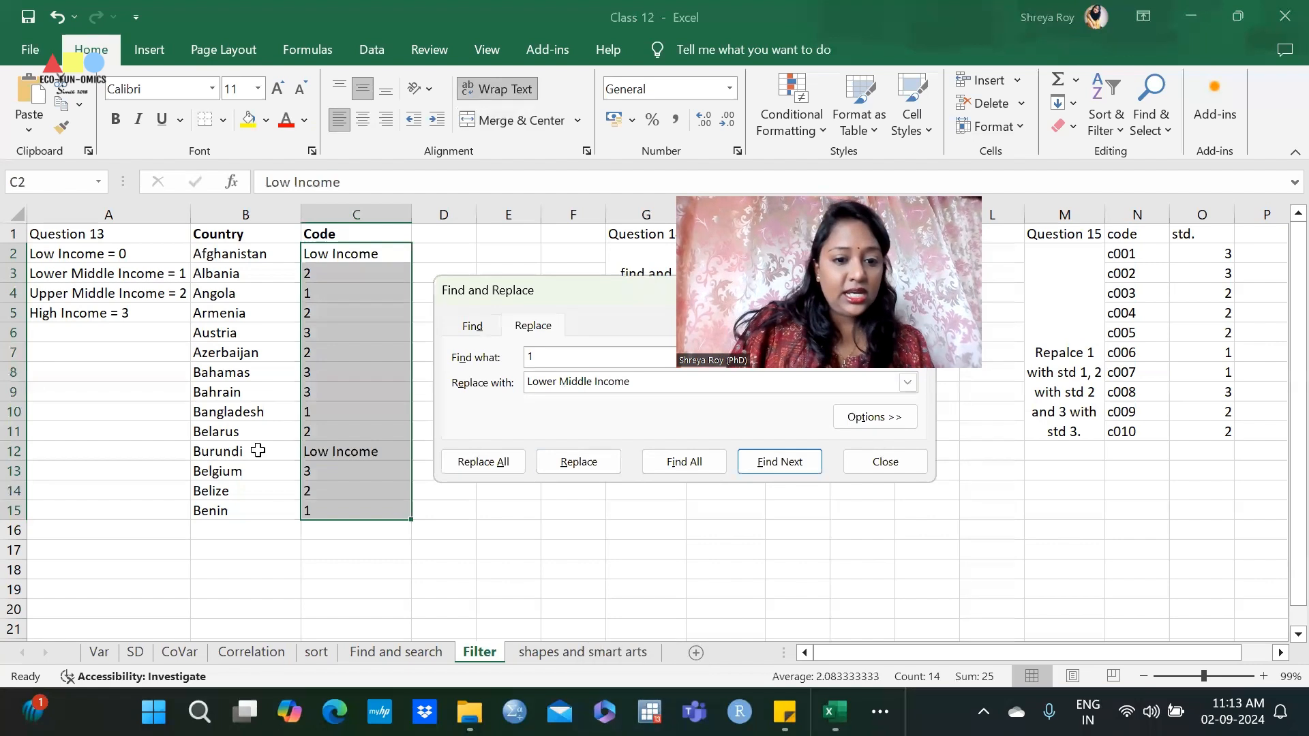
left_click(484, 461)
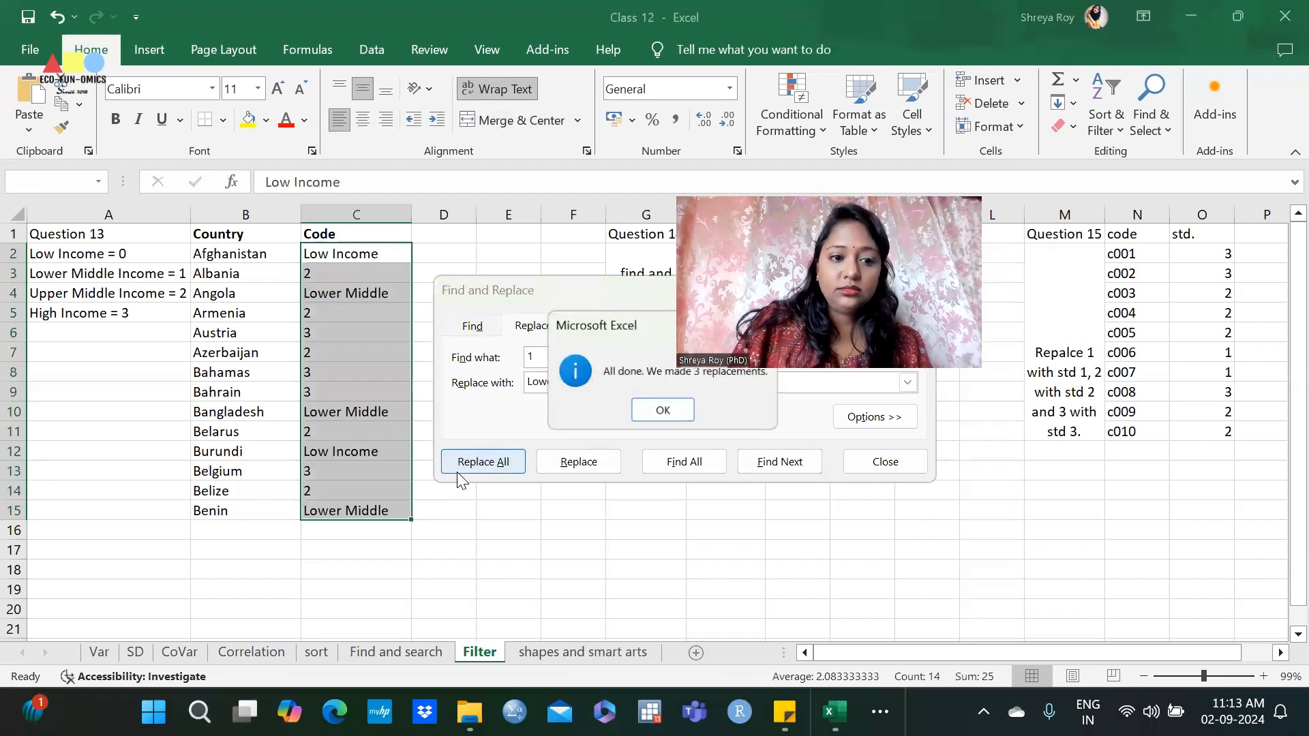
left_click(663, 410)
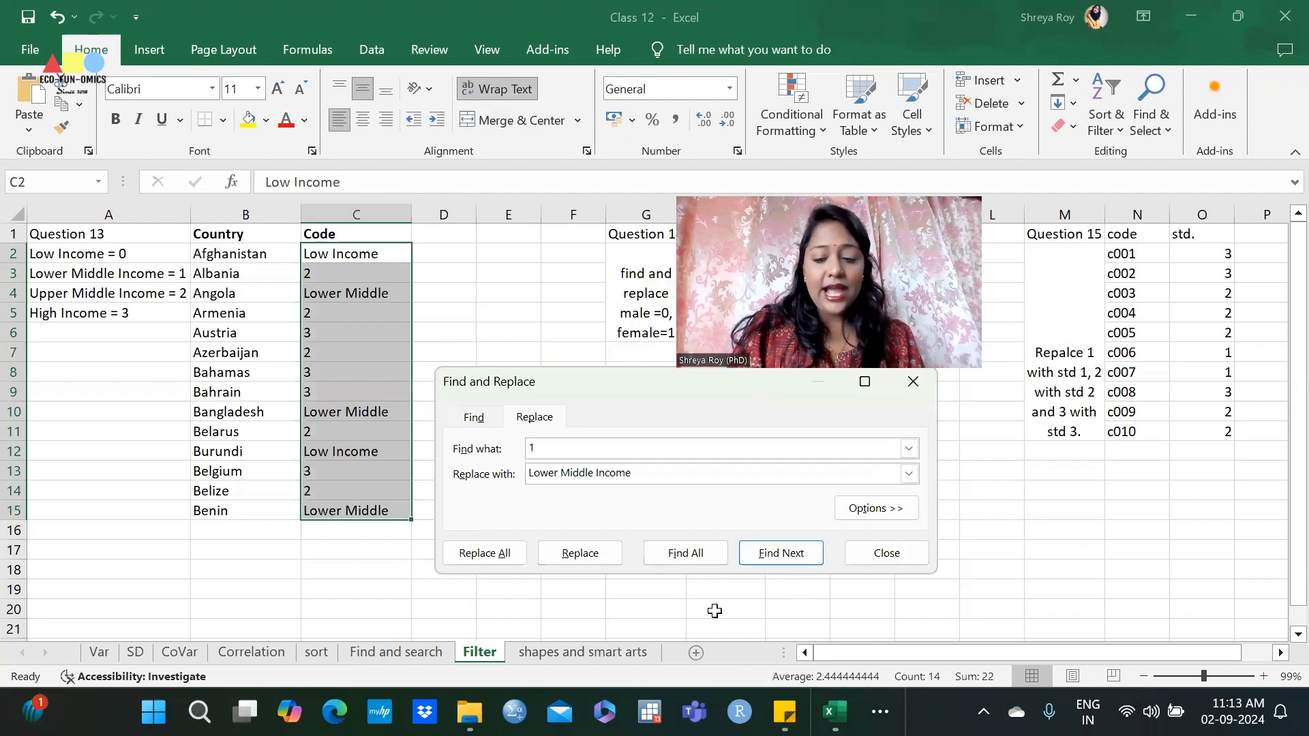
Replace every 2 in the country codes in C2:C15 with "Upper Middle Income"
type("2")
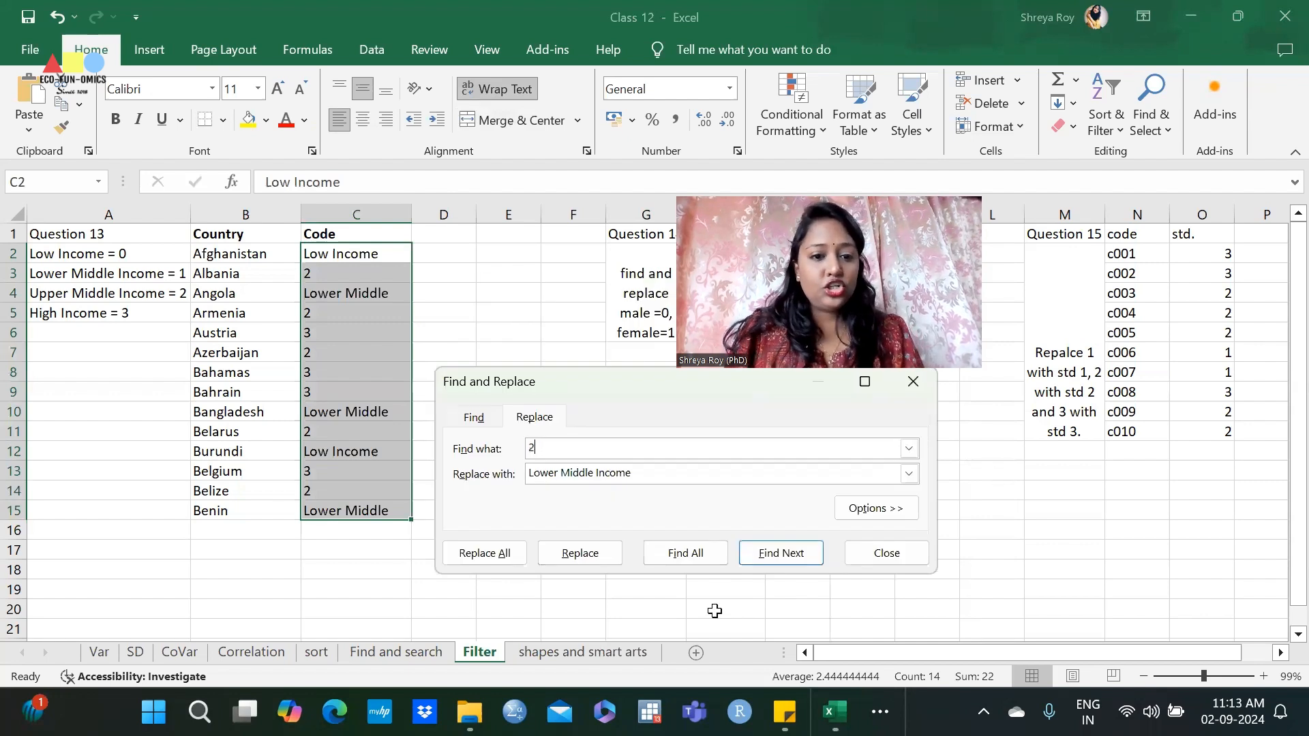
double_click(542, 473)
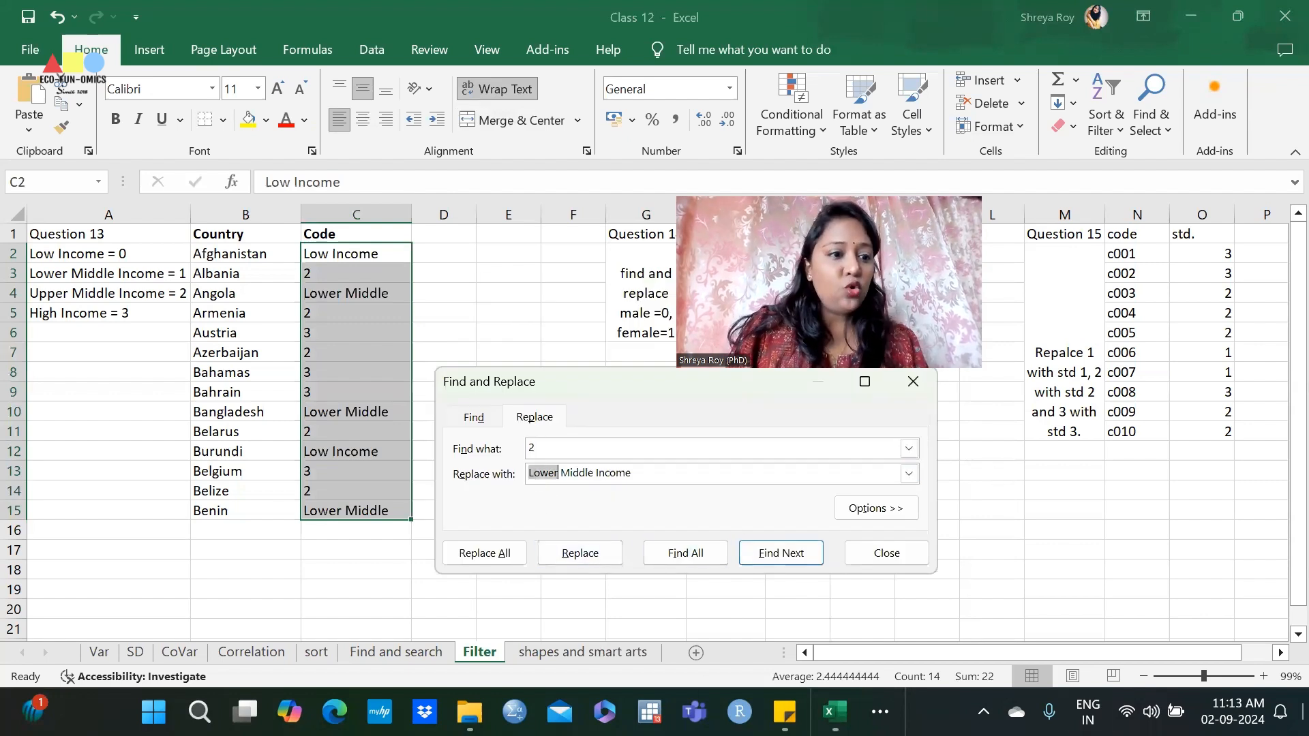
type("Upper")
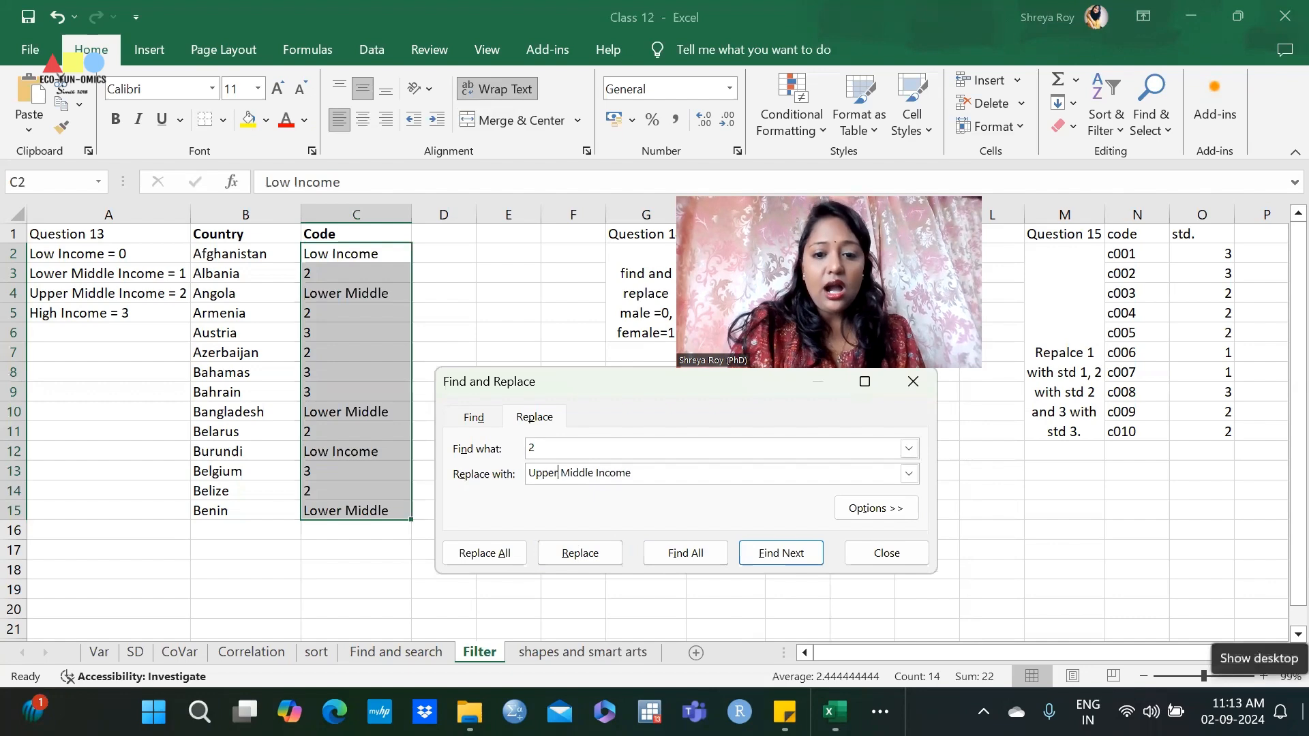
left_click(481, 554)
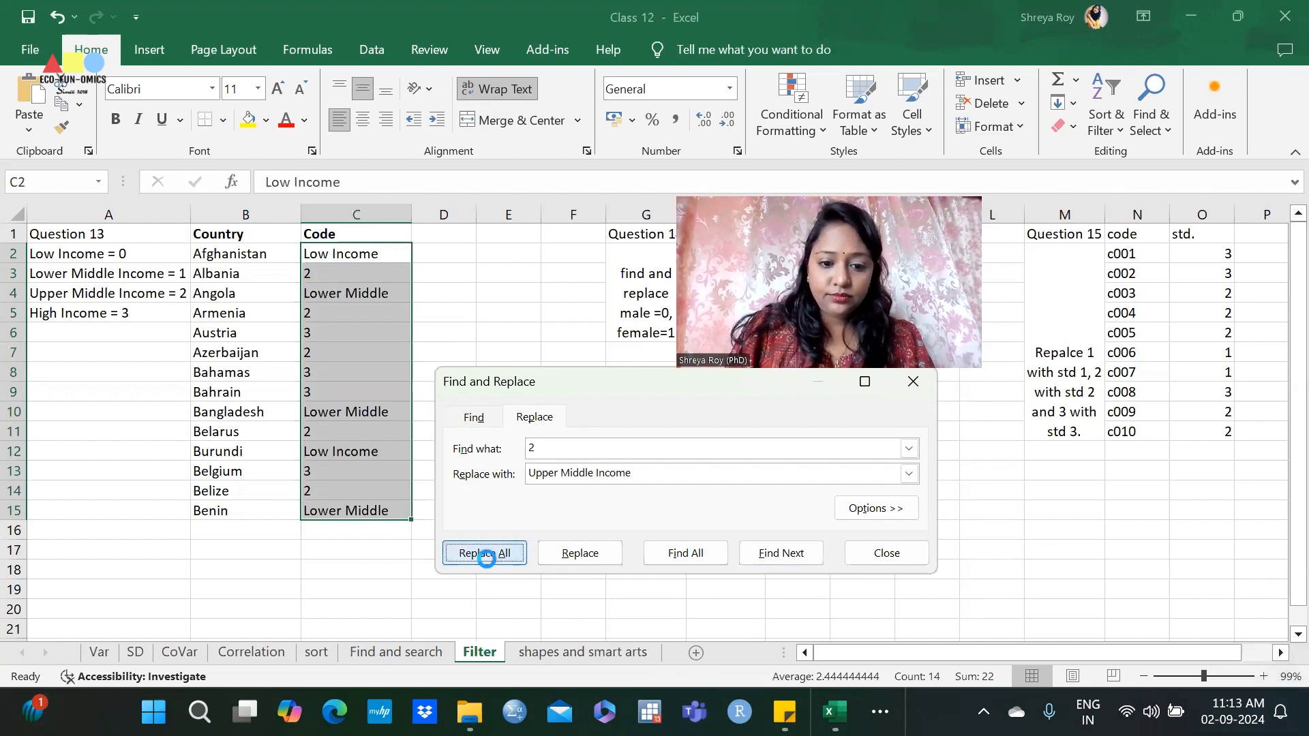
left_click_drag(638, 320, 512, 255)
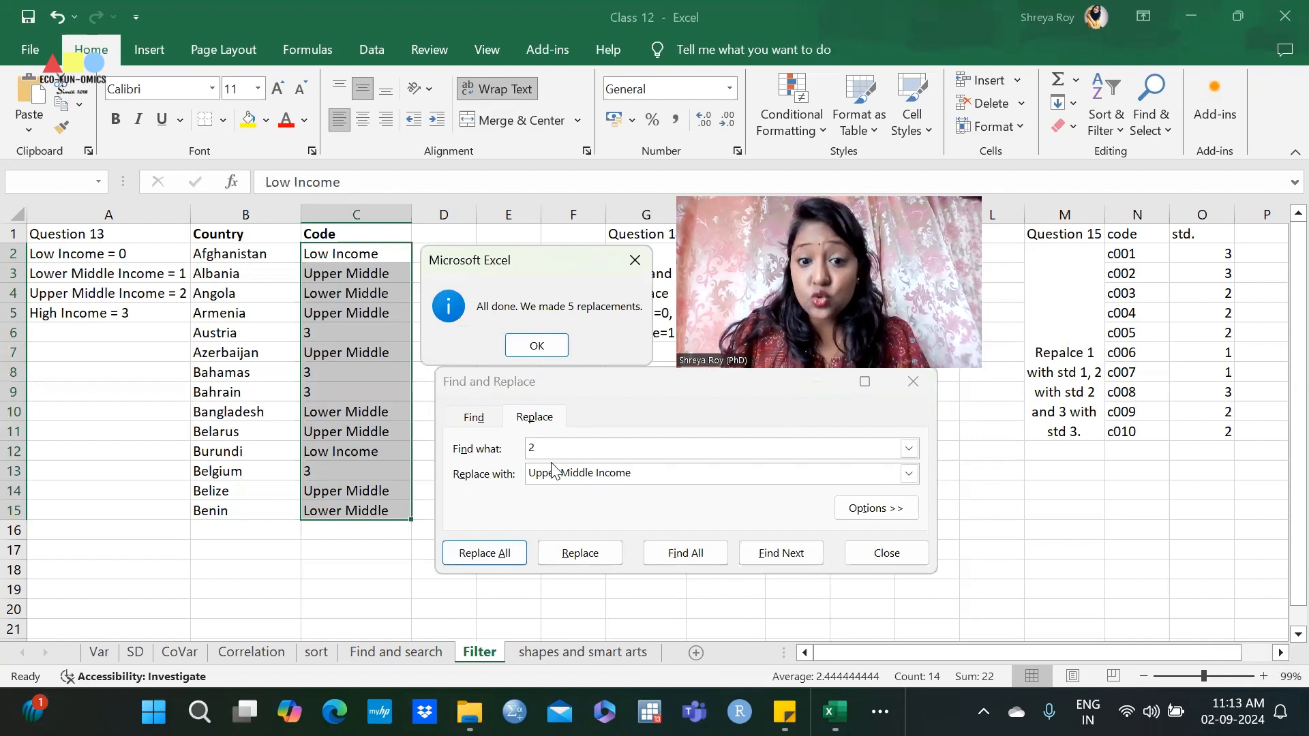
left_click(537, 346)
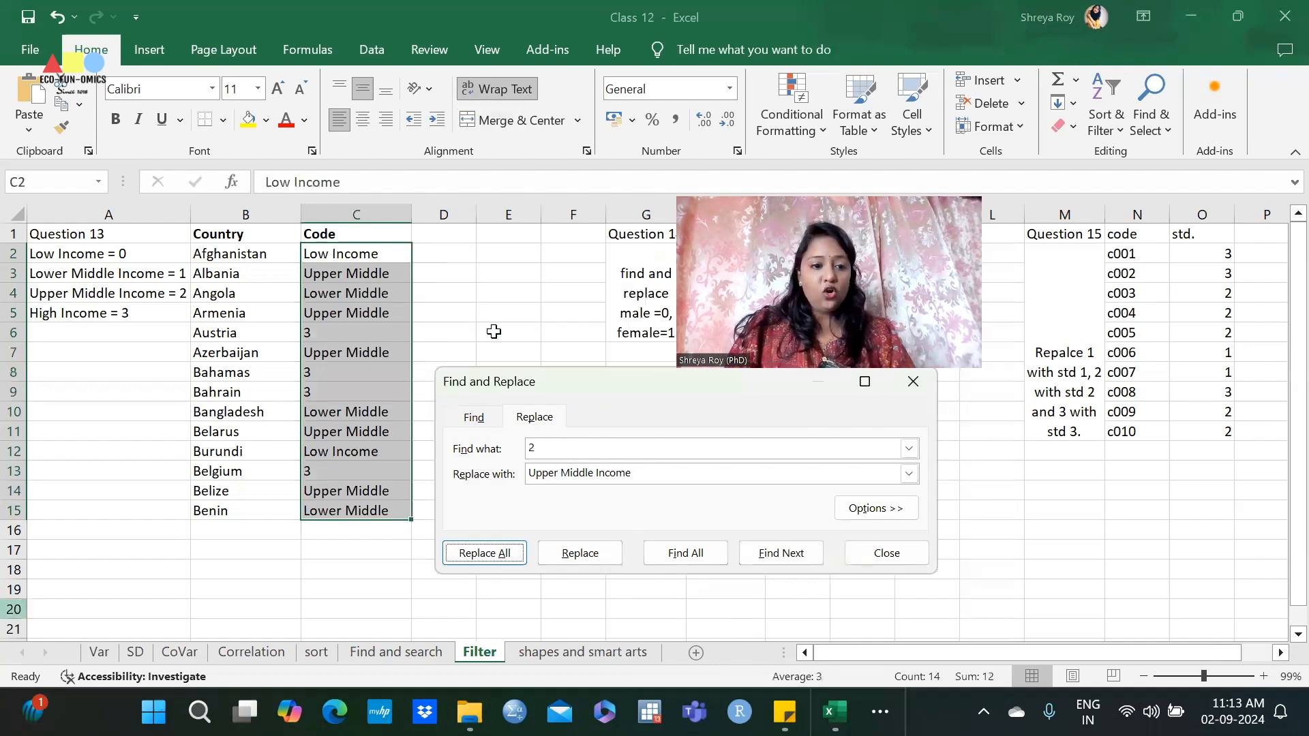
Replace every 3 in the country codes in C2:C15 with "High Income" and close Find and Replace
left_click(827, 448)
key("BackSpace")
type("3")
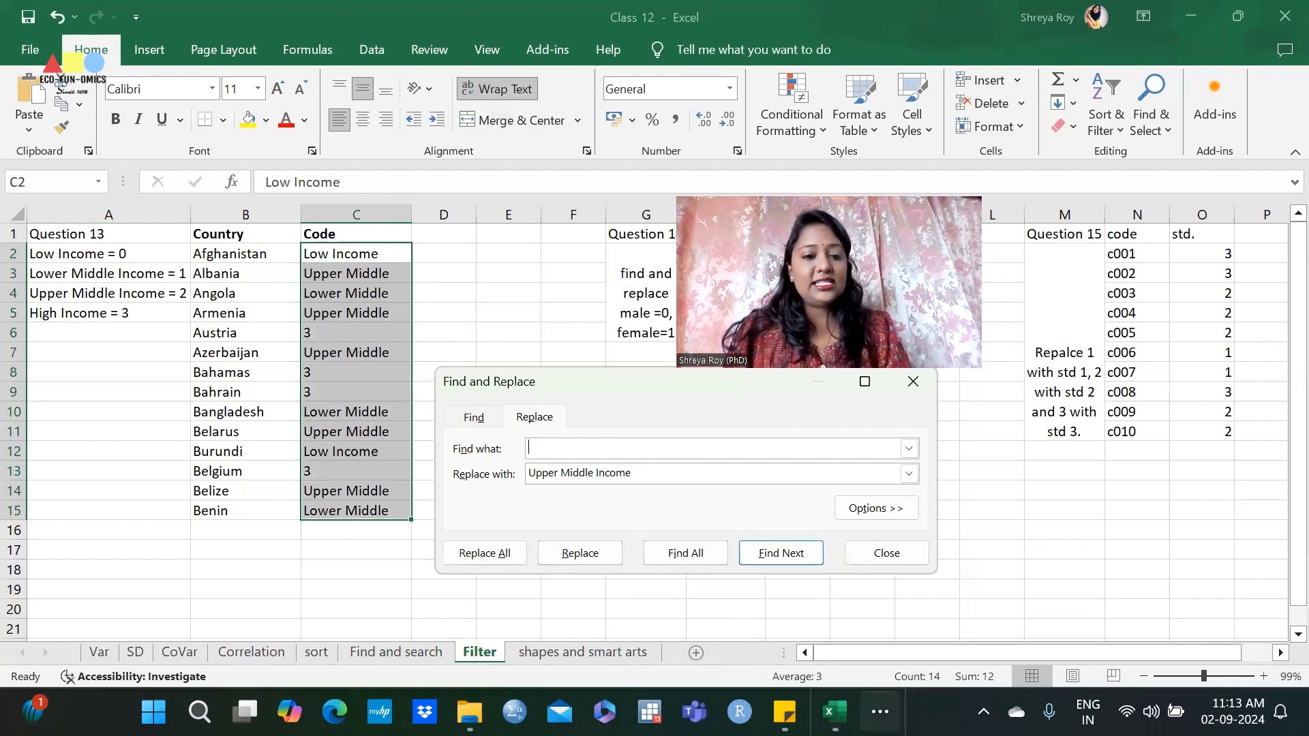
left_click_drag(594, 473, 526, 472)
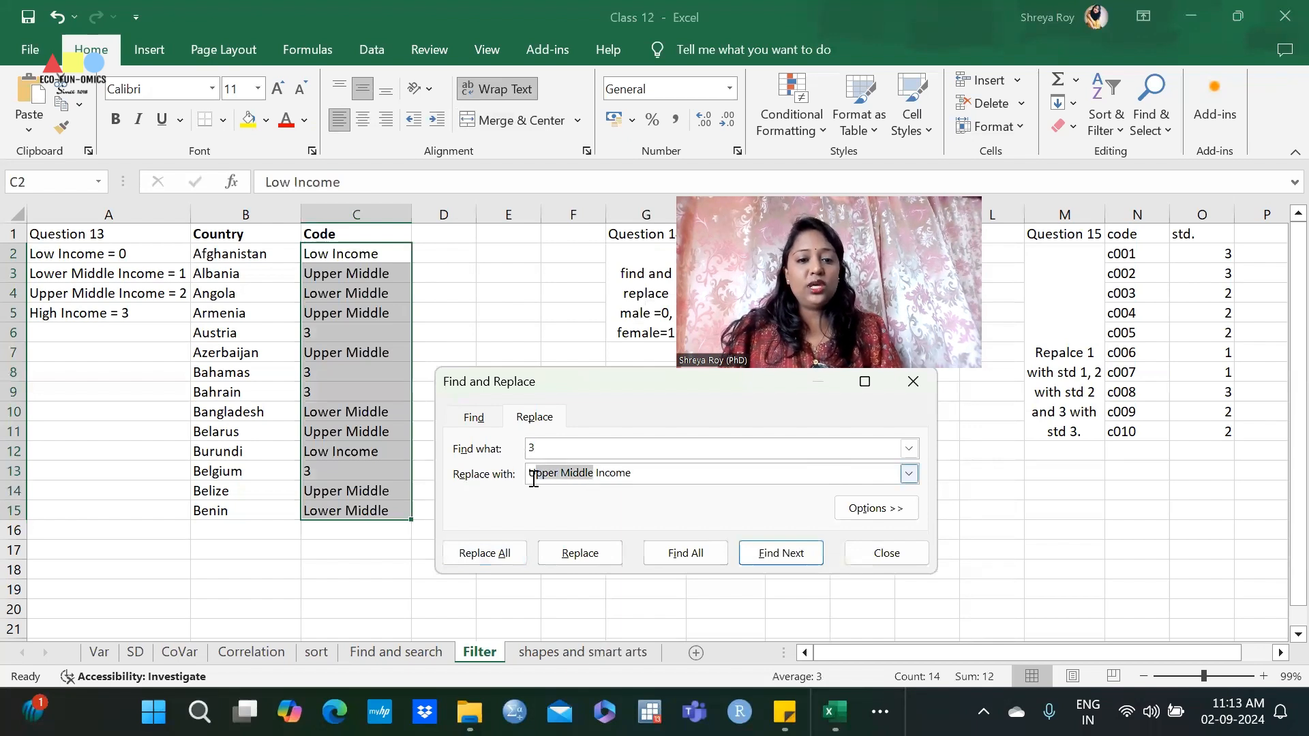
type("High")
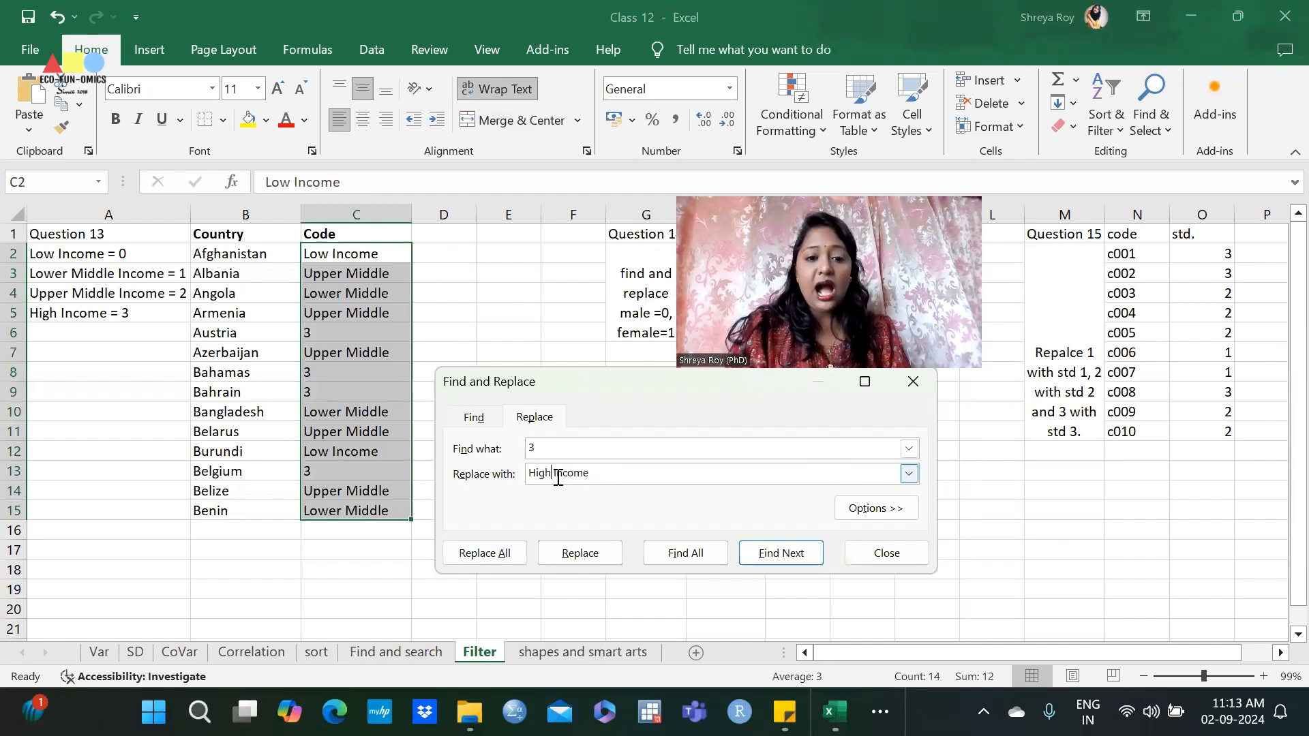
left_click(503, 558)
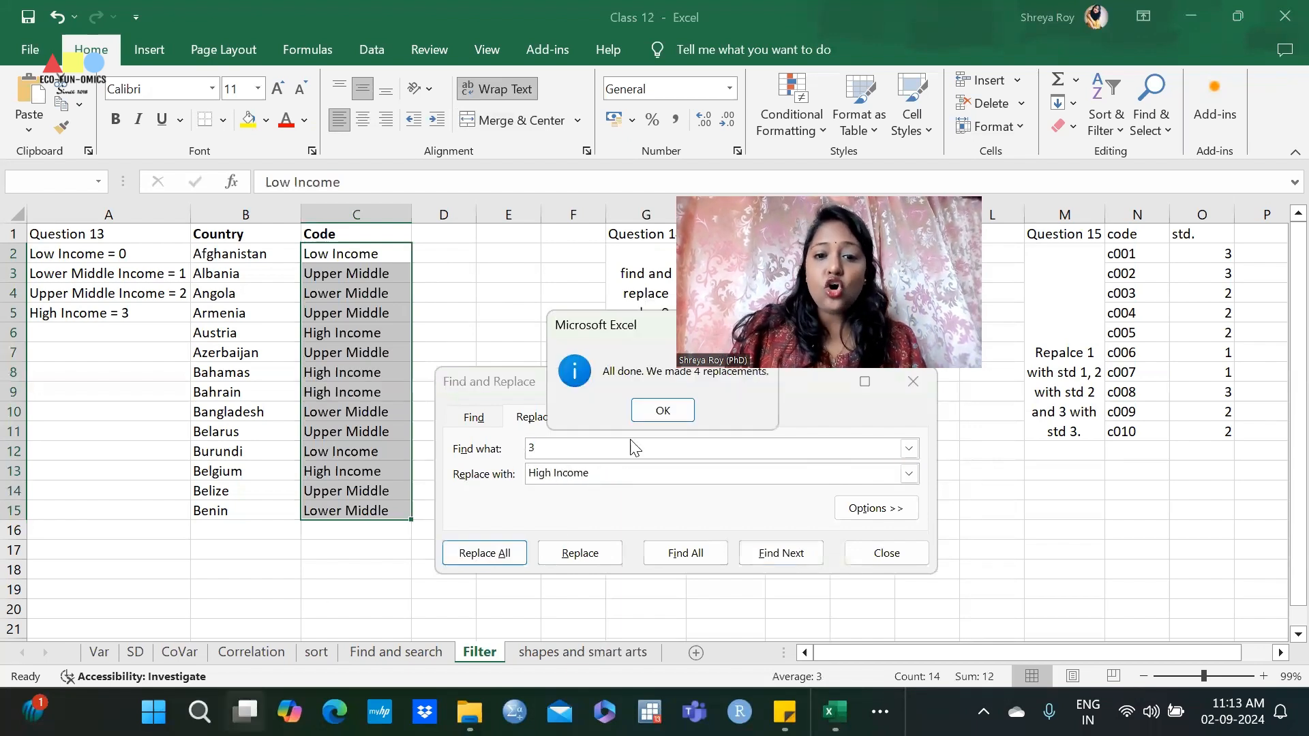
left_click(663, 411)
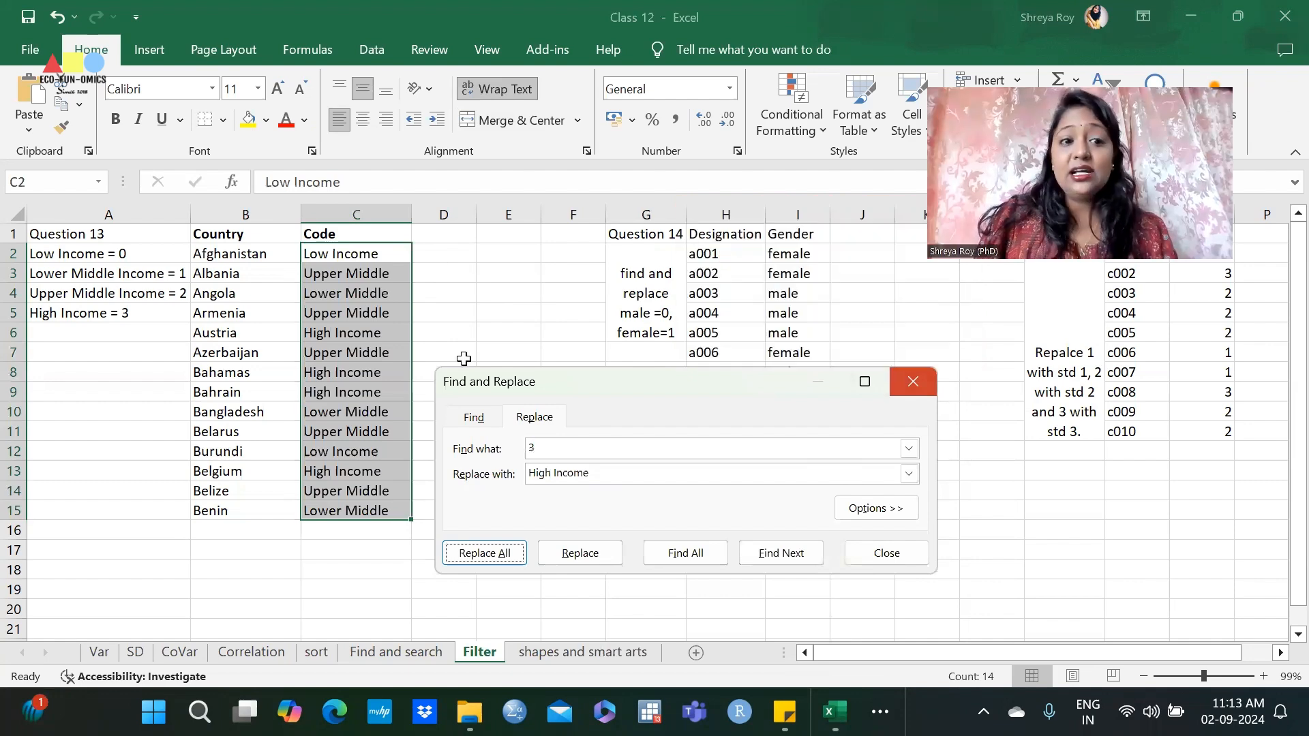
key("Escape")
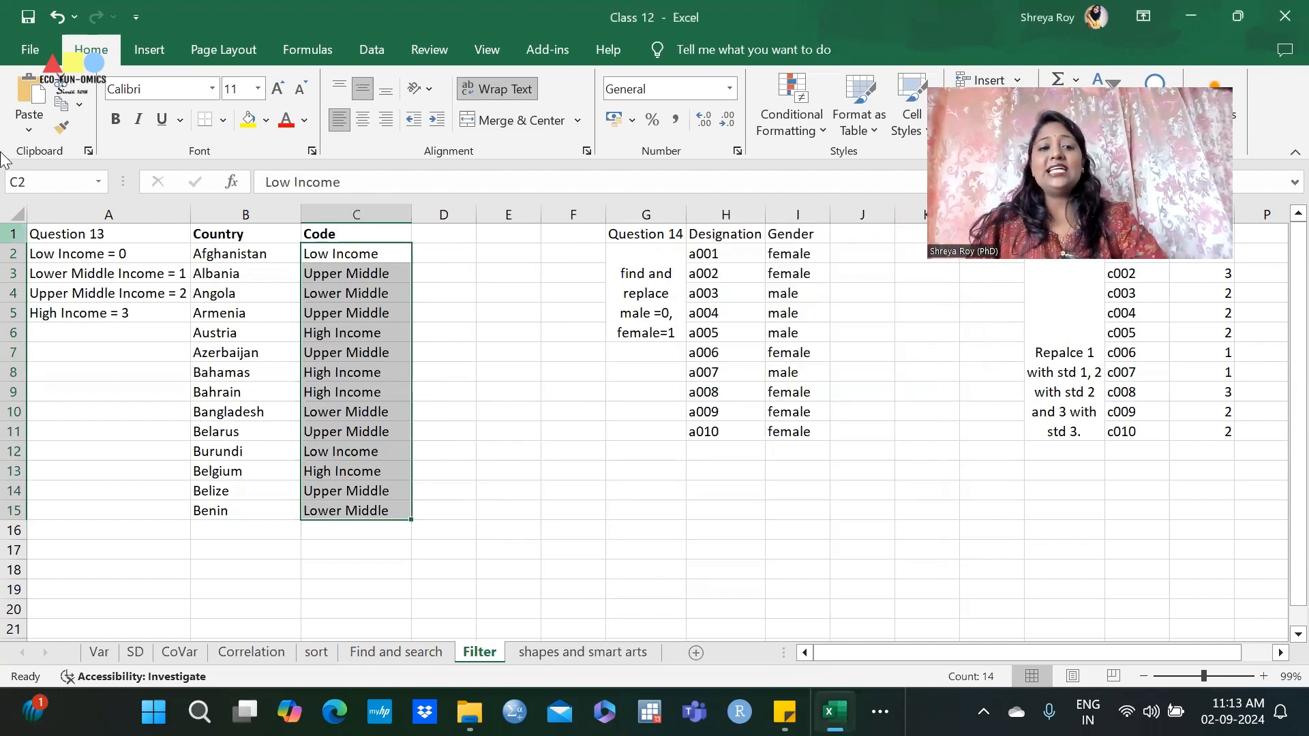
left_click_drag(341, 254, 321, 531)
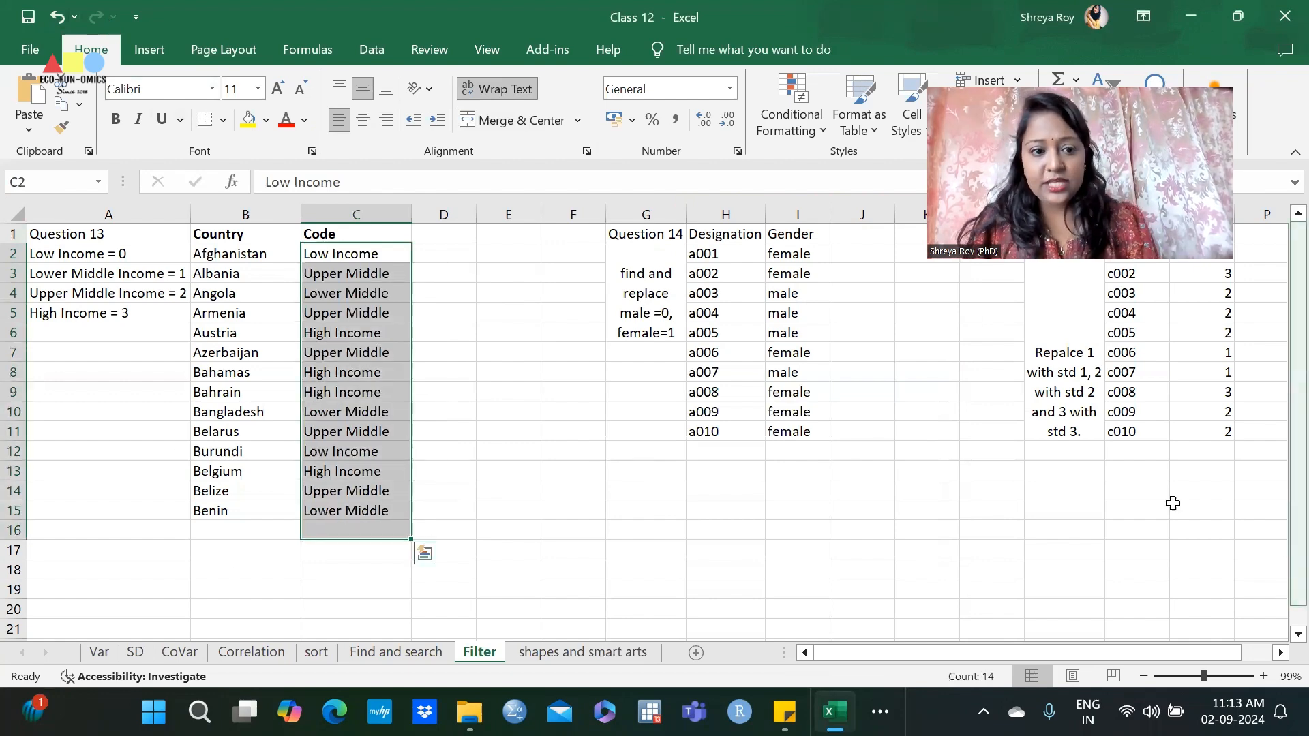
left_click(622, 495)
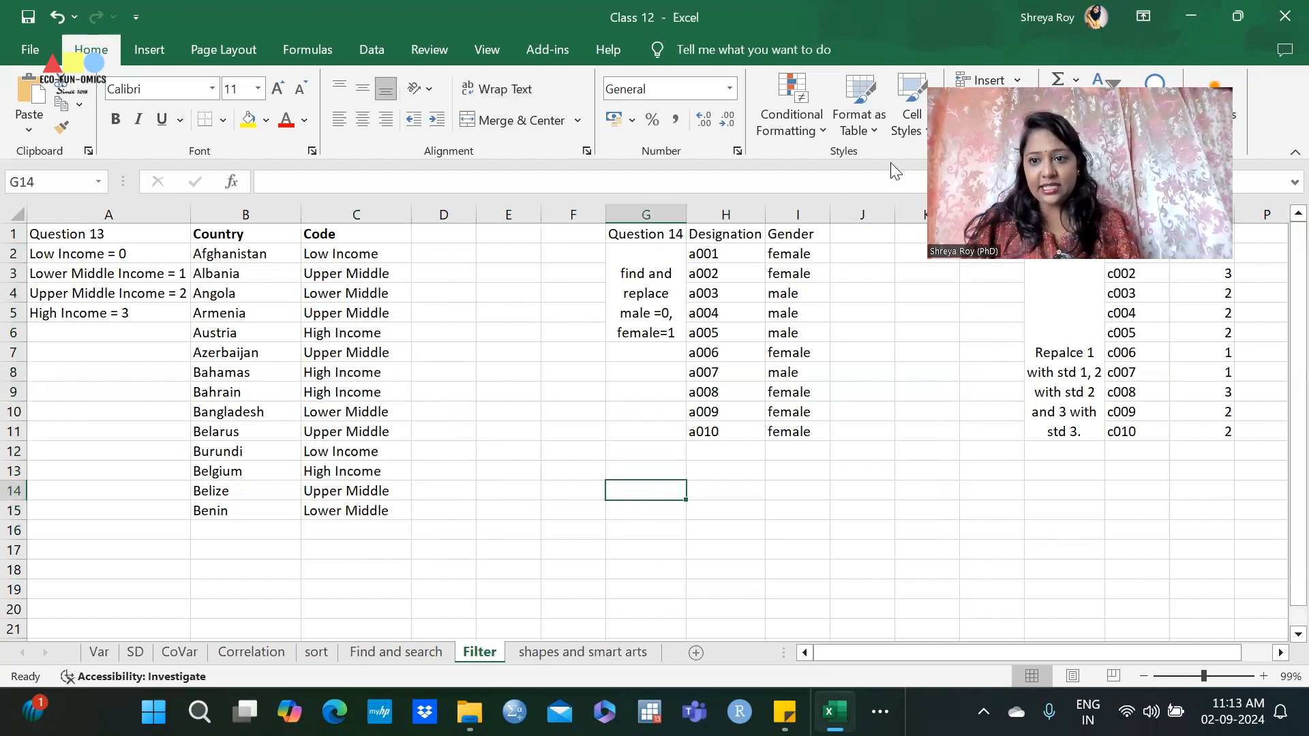
Replace every 0 across the whole sheet with "low income", selecting only the empty cell K15 instead of a range
left_click(904, 505)
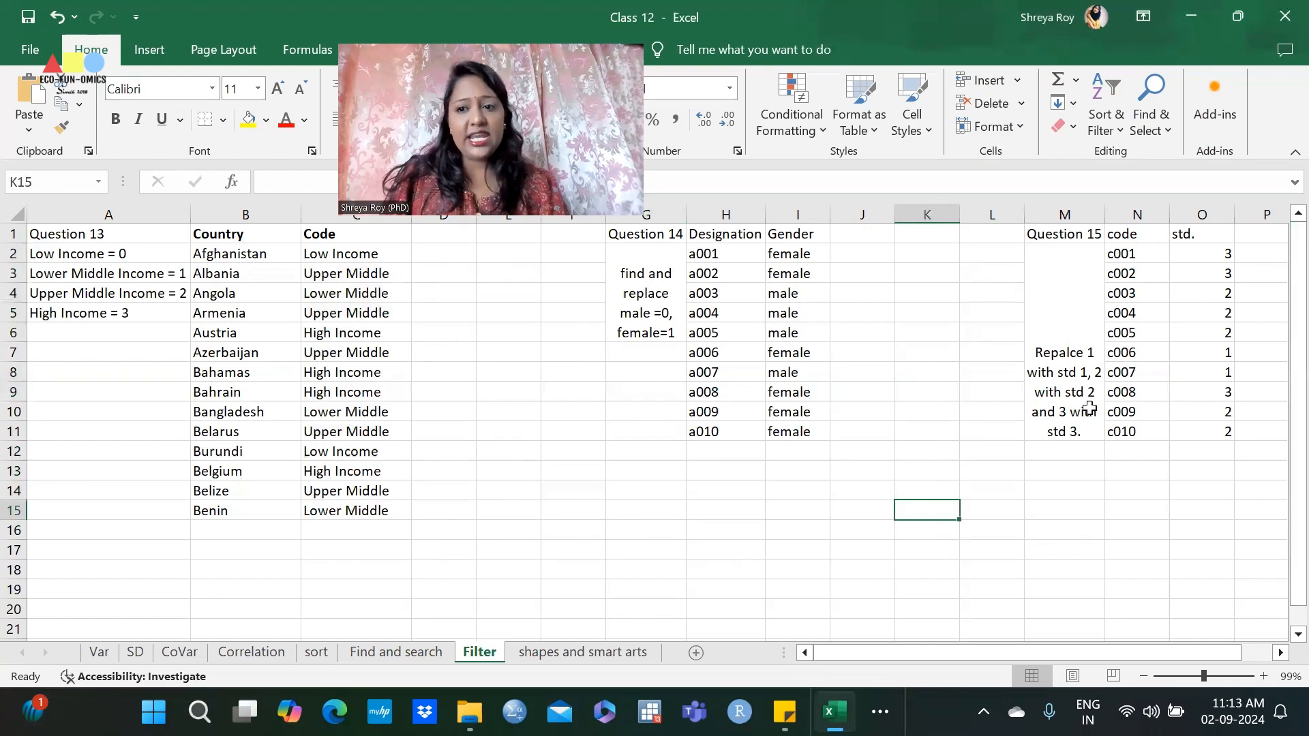
left_click(1138, 112)
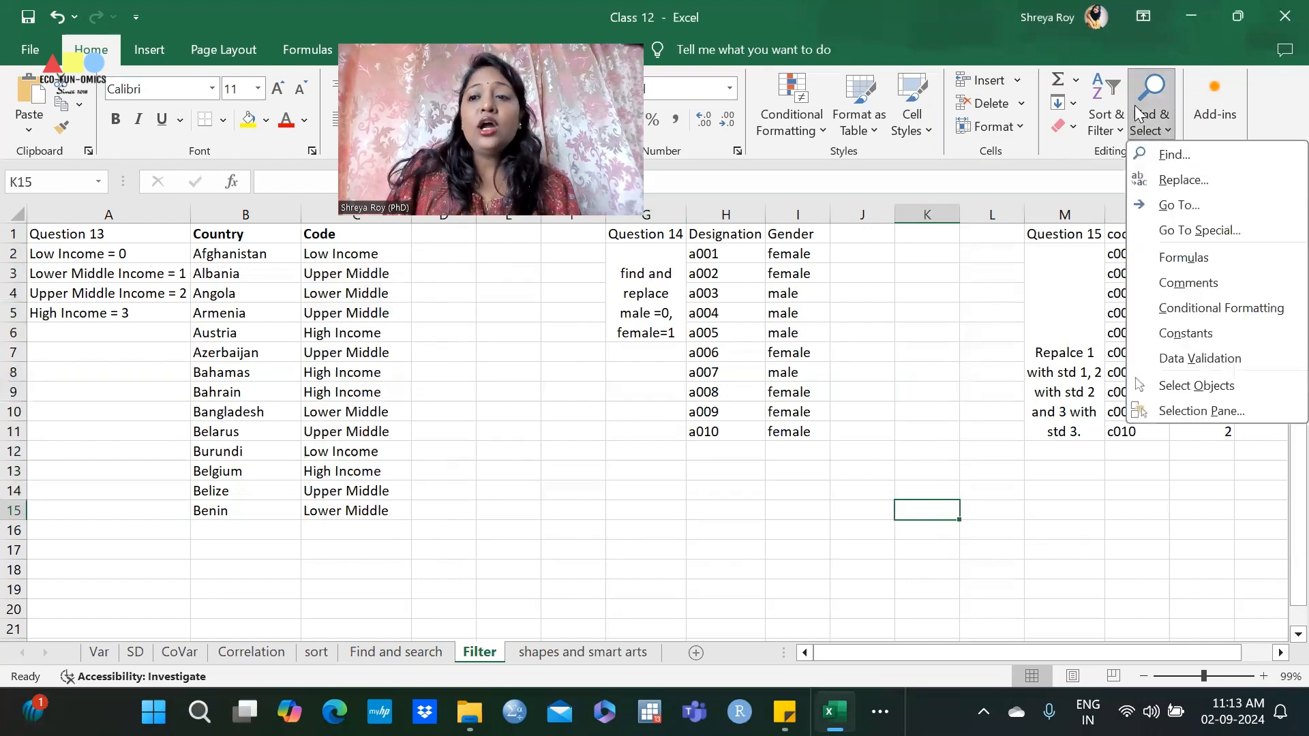
left_click(1173, 181)
left_click(535, 471)
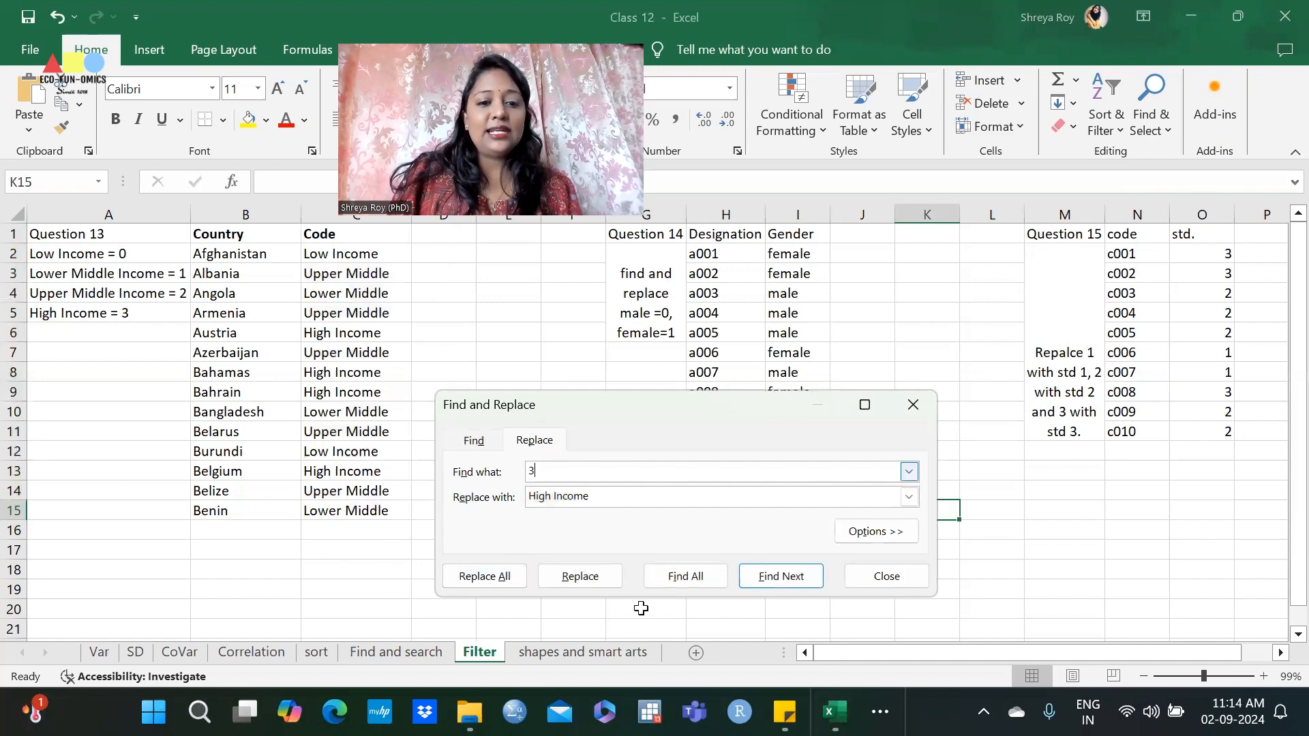
key("BackSpace")
type("0")
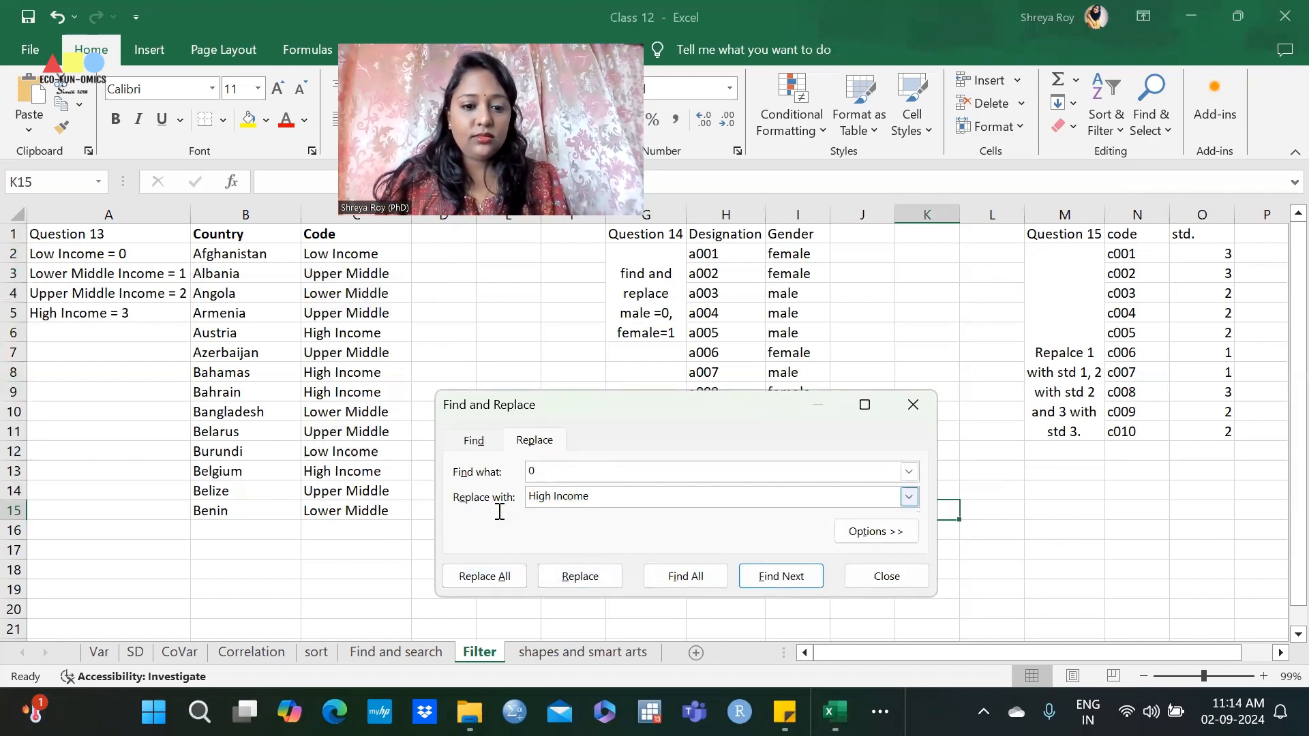
key("Tab")
key("BackSpace")
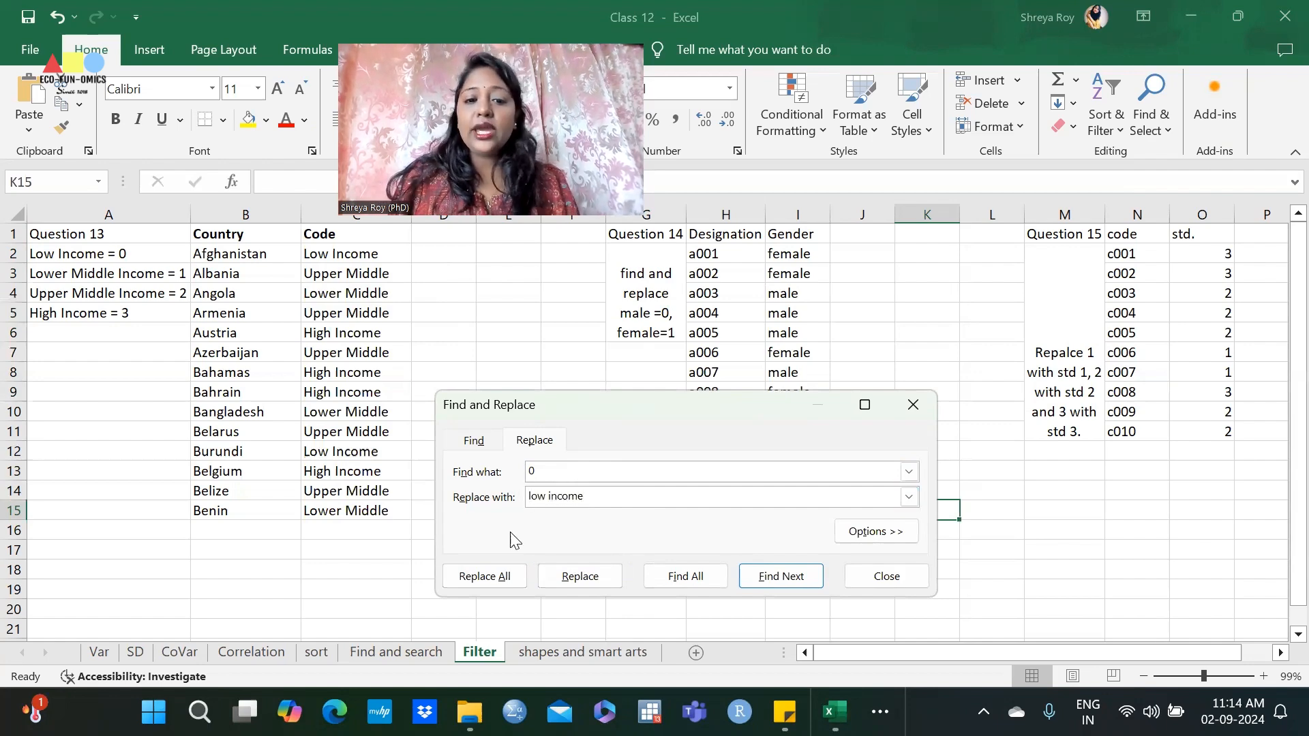
left_click(469, 580)
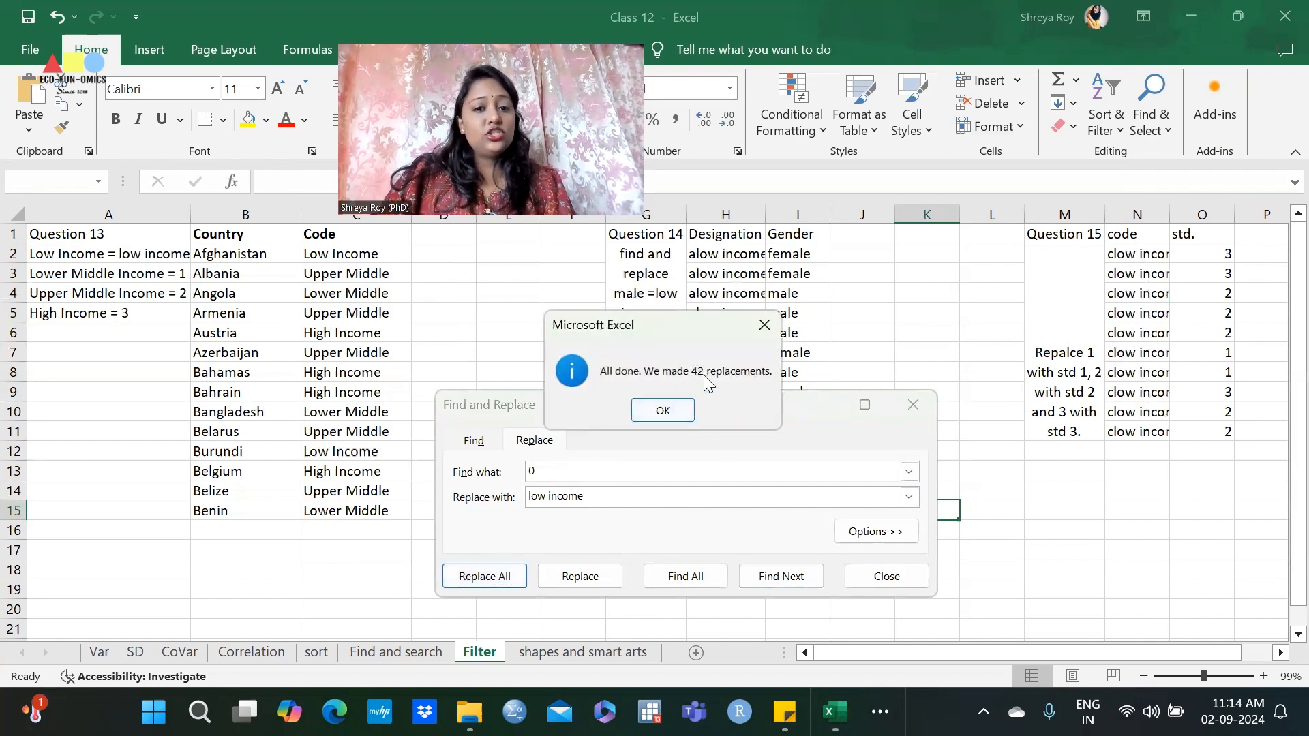
left_click(663, 411)
left_click(912, 408)
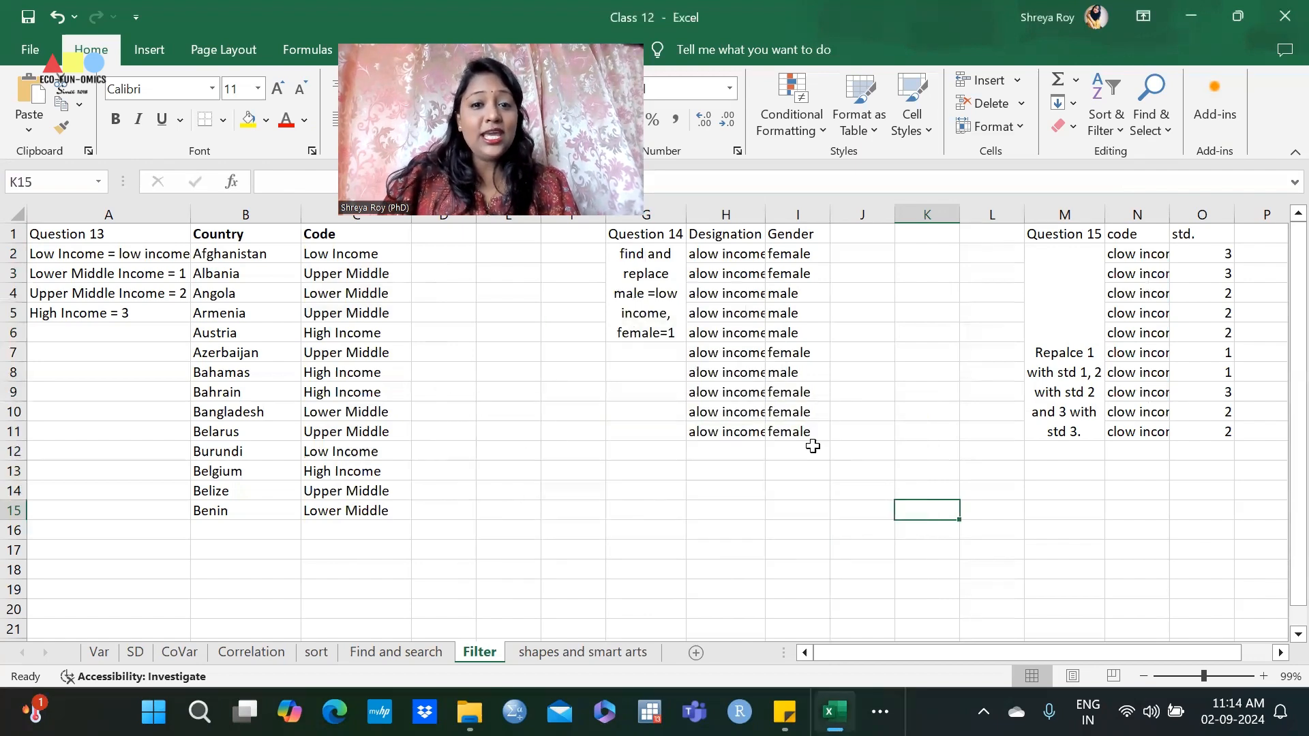
Check the Designation codes, the Question 13 key and the Question 15 codes, and undo the sheet-wide replacement
left_click_drag(709, 253, 705, 427)
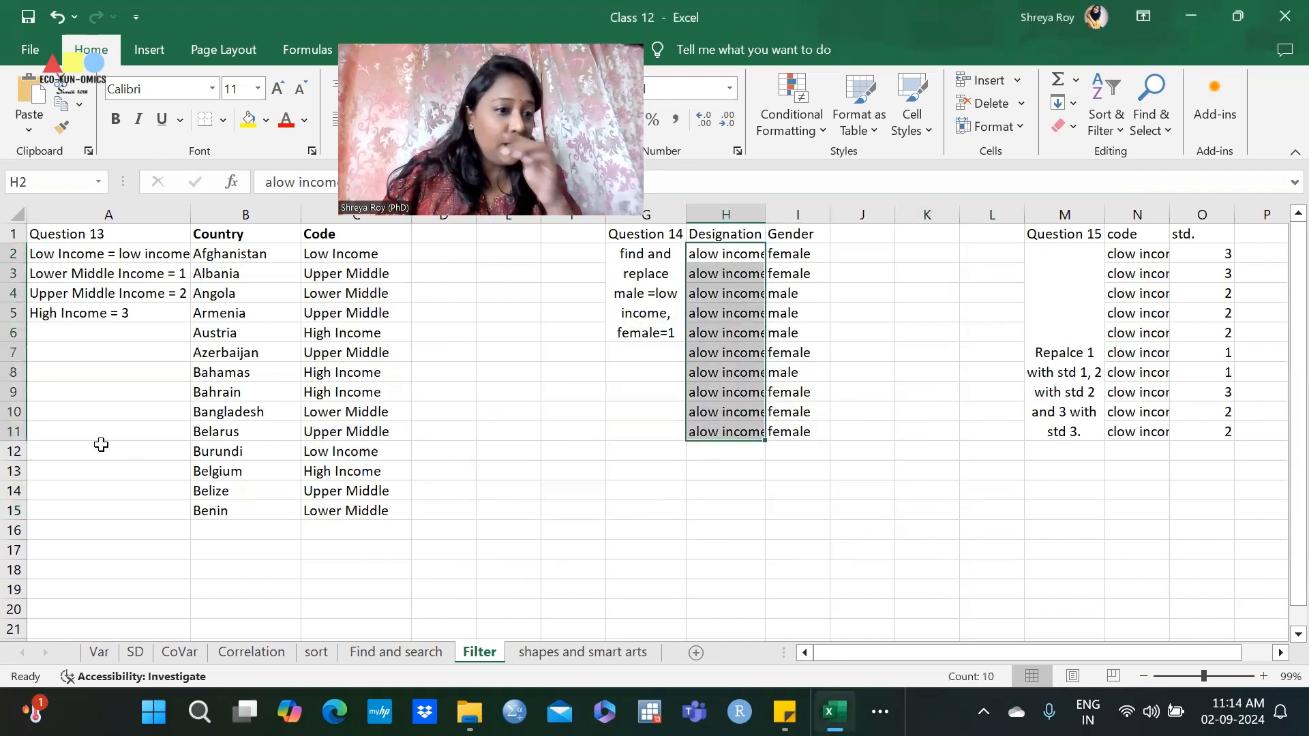
left_click_drag(62, 254, 104, 269)
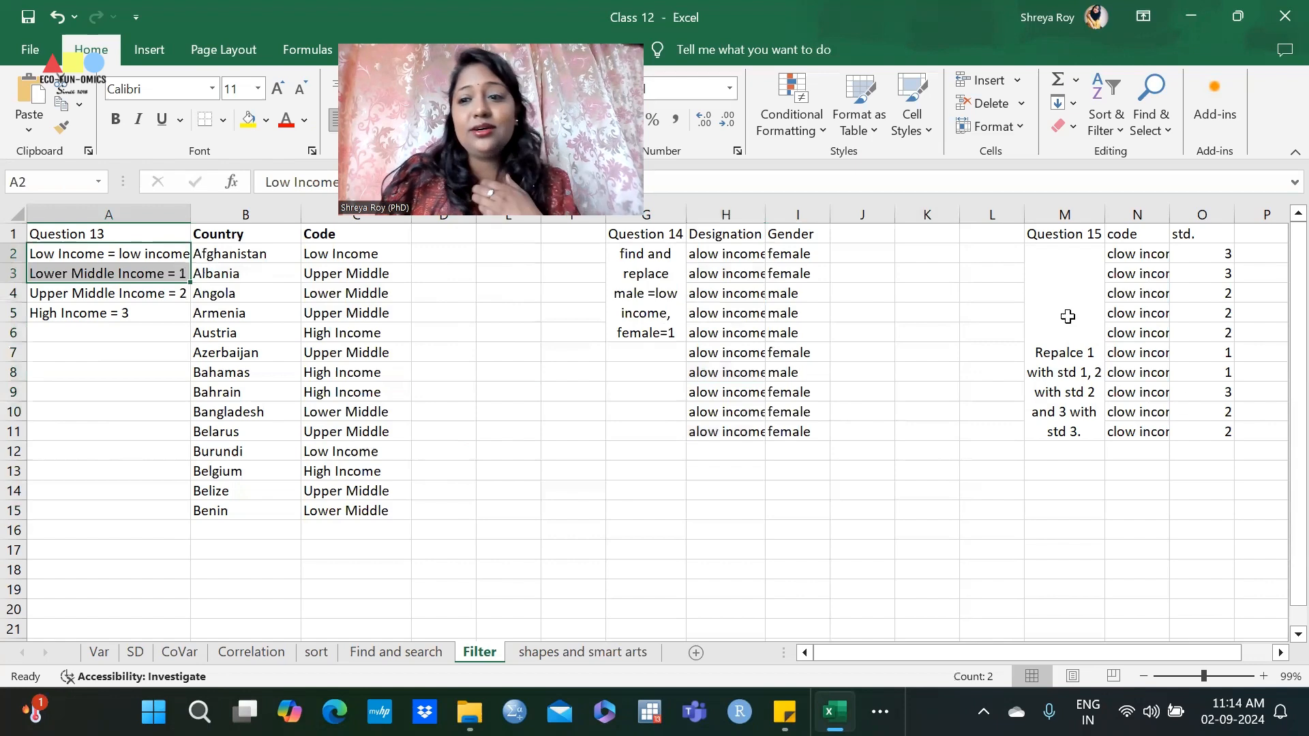
left_click_drag(1138, 254, 1113, 441)
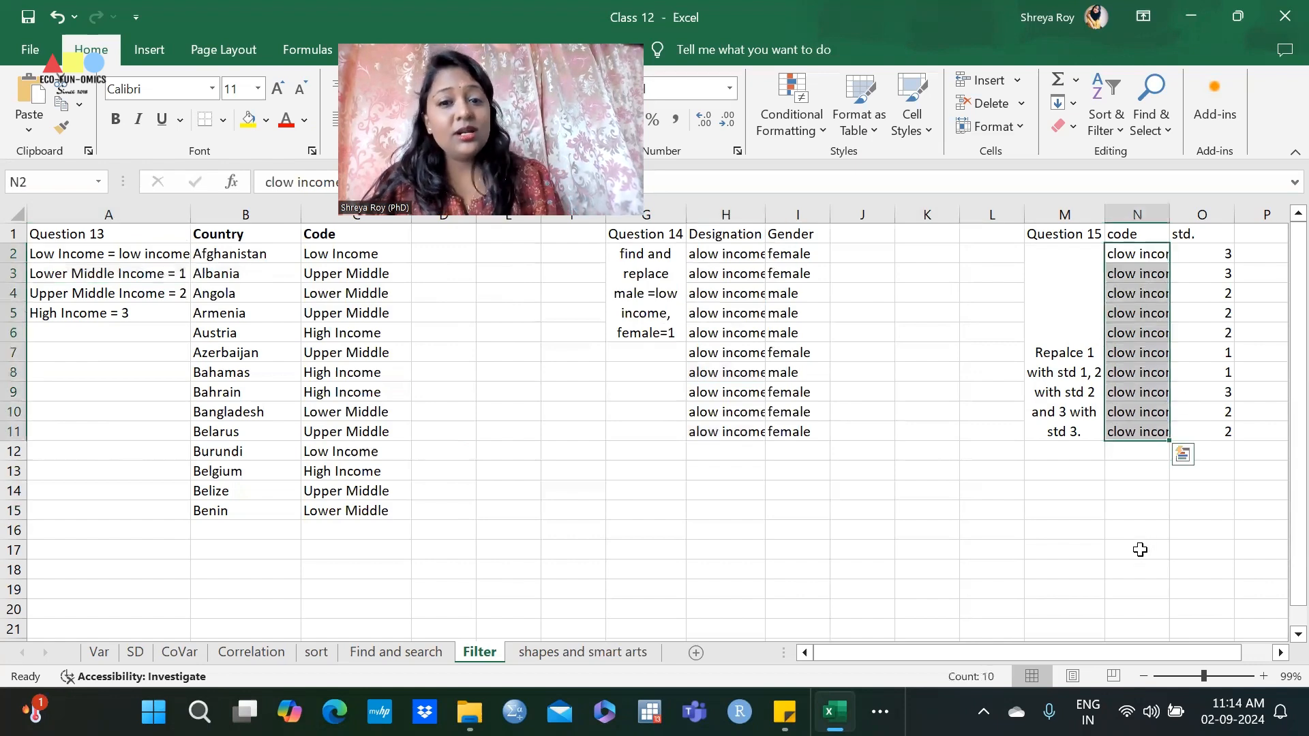
key("ctrl+q")
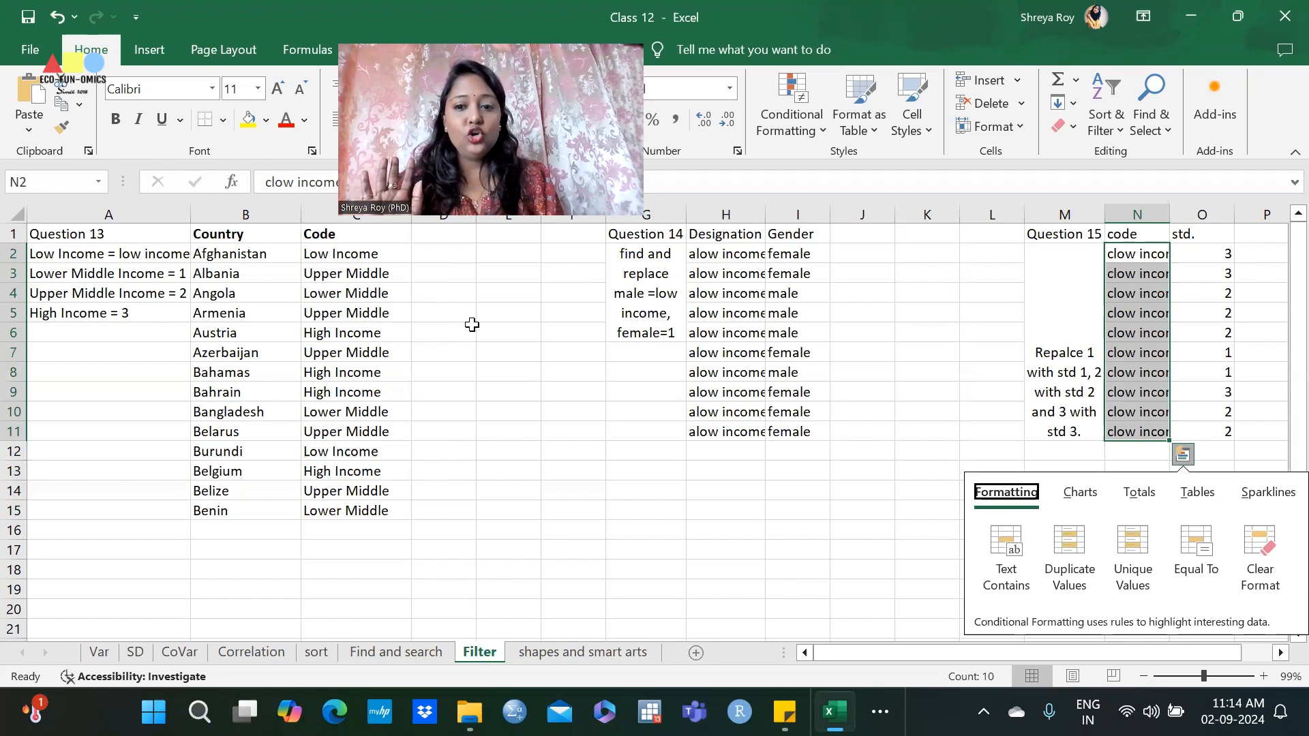
left_click(58, 17)
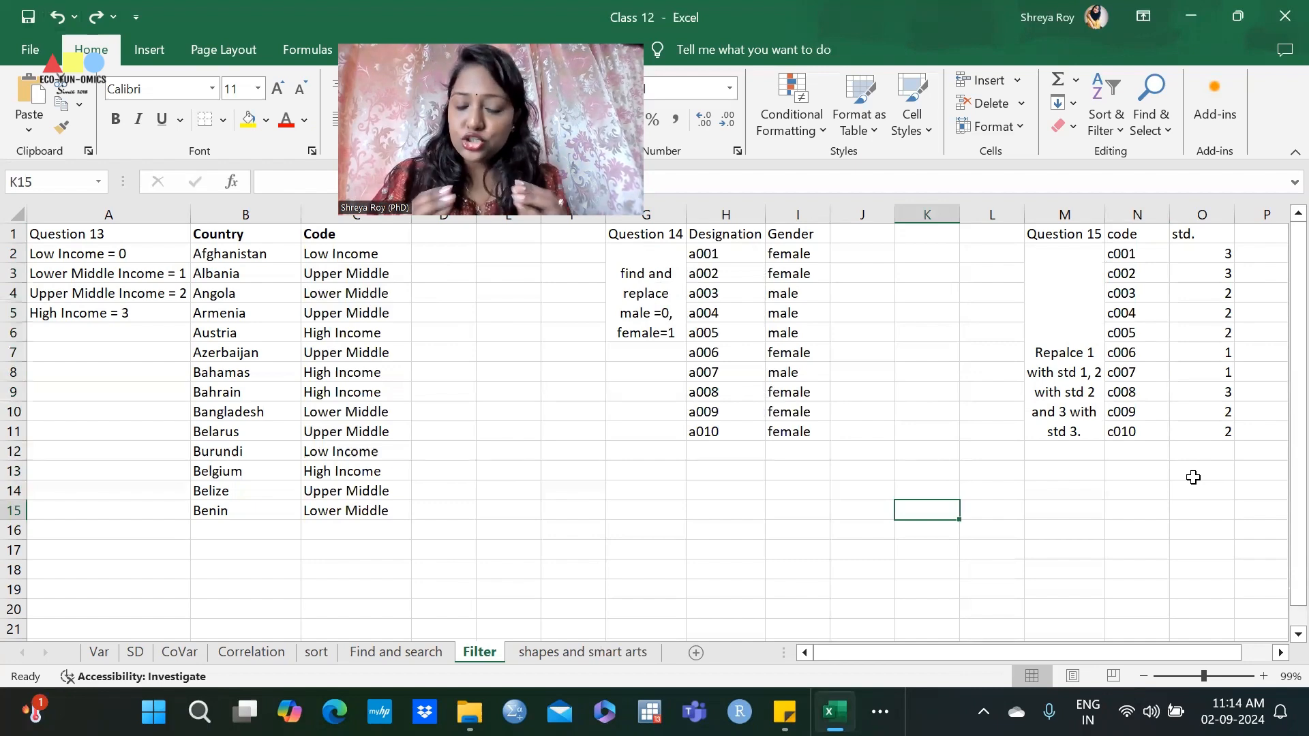
left_click_drag(805, 253, 827, 440)
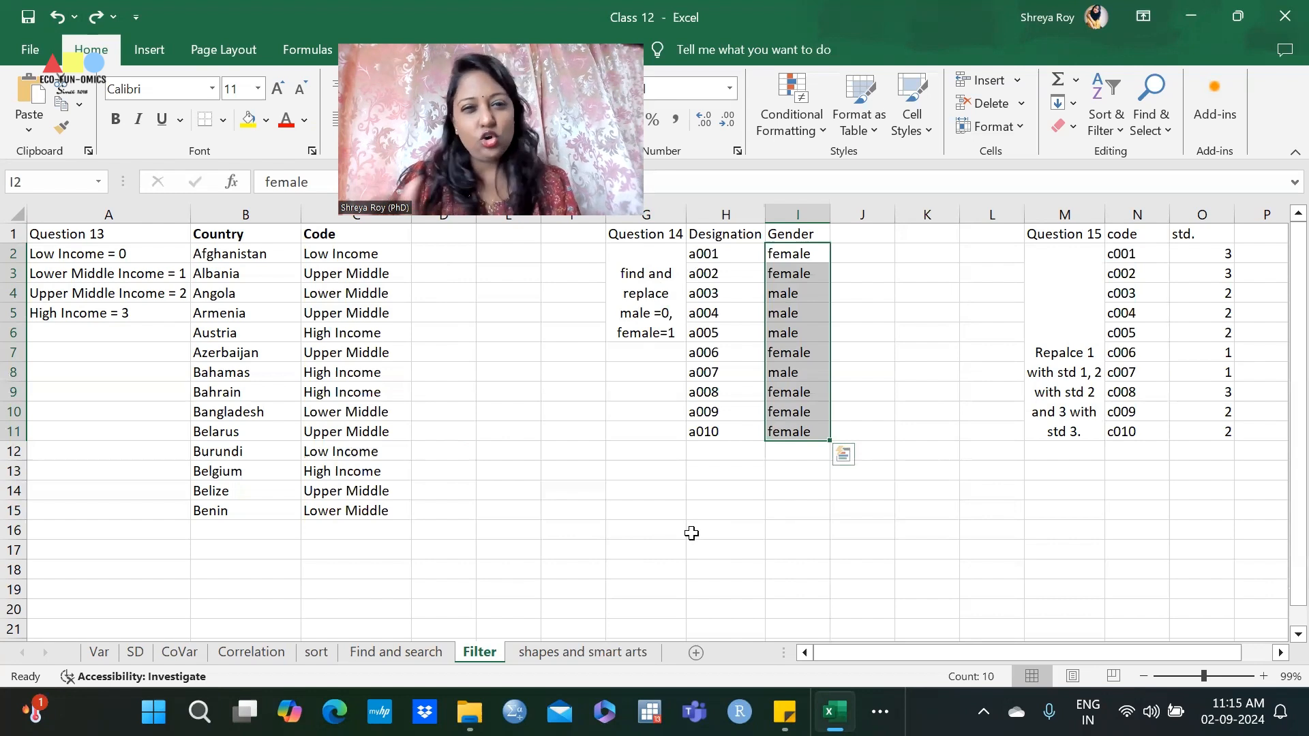
left_click(890, 319)
left_click(776, 252)
left_click_drag(776, 252, 784, 431)
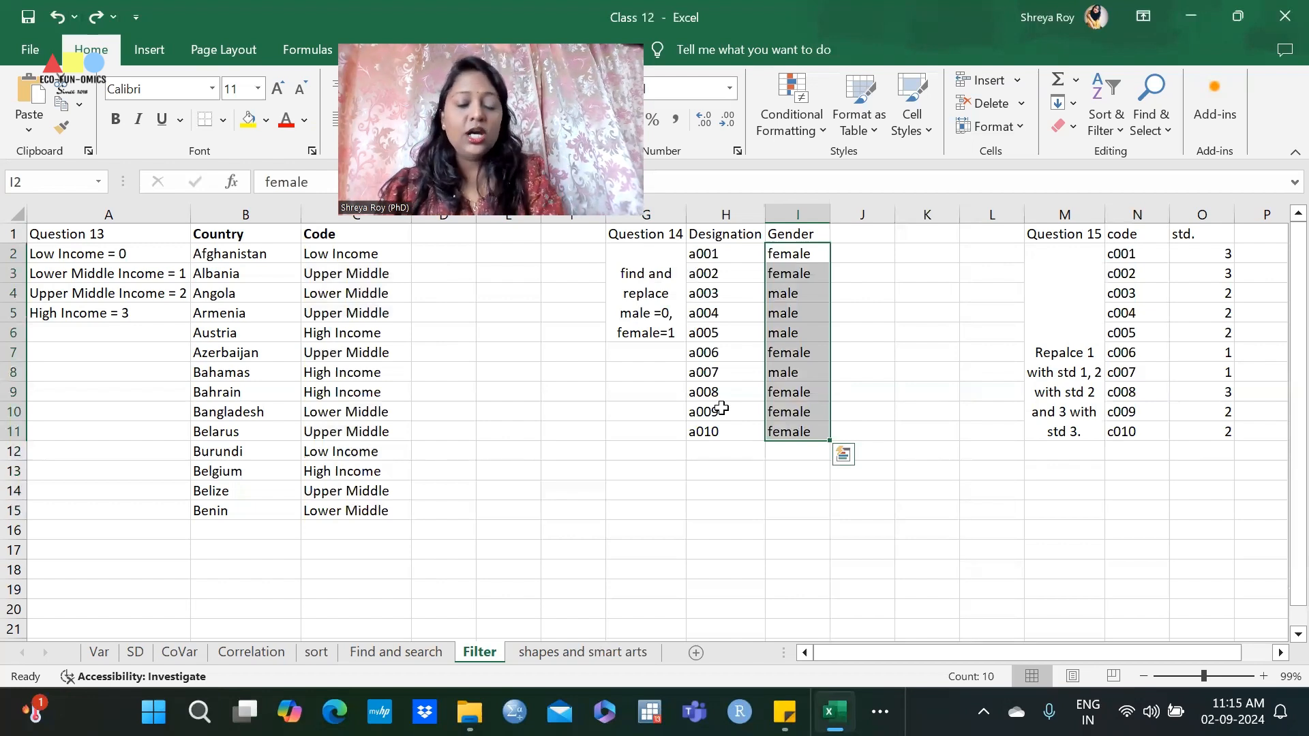
left_click(772, 255)
double_click(773, 255)
Try to replace every "male" with 0 in the gender values in I2:I11 before handling "female", and undo the replacement
left_click_drag(773, 255, 795, 432)
left_click(789, 273)
double_click(784, 273)
left_click(741, 544)
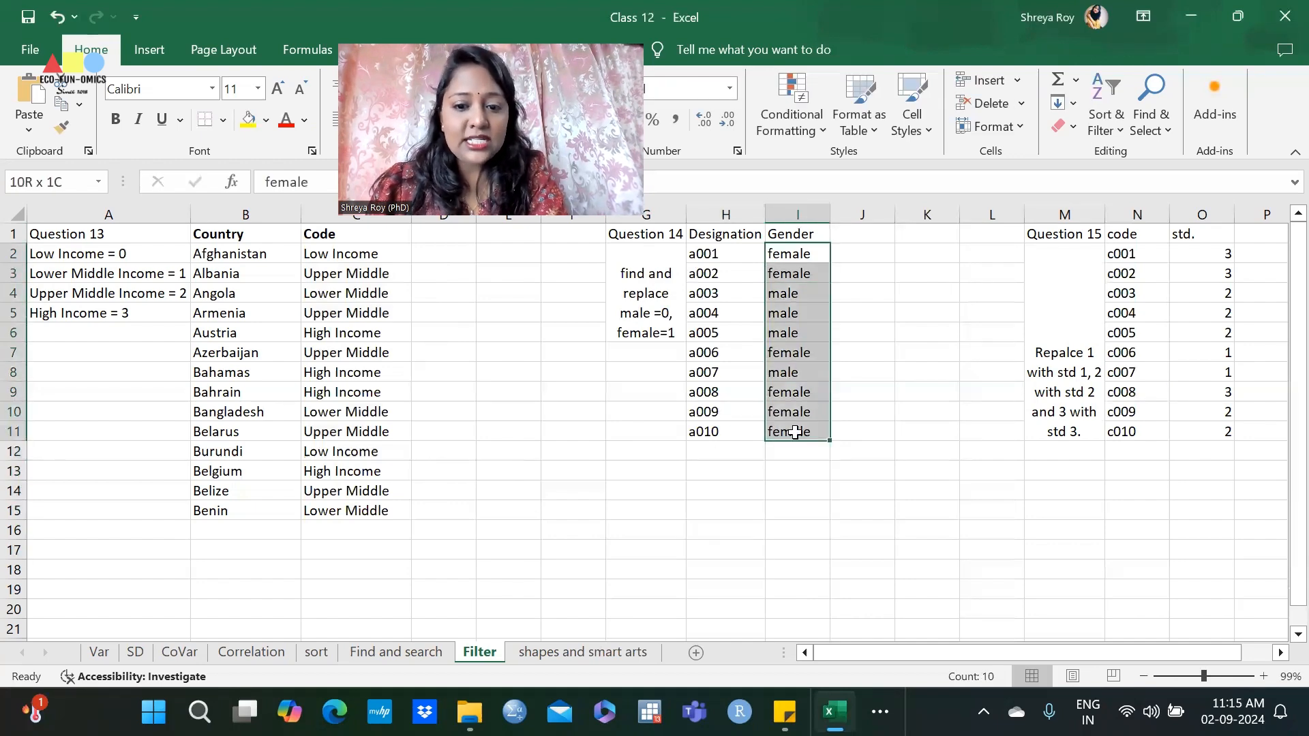
left_click(1102, 112)
left_click(1151, 112)
left_click(1156, 178)
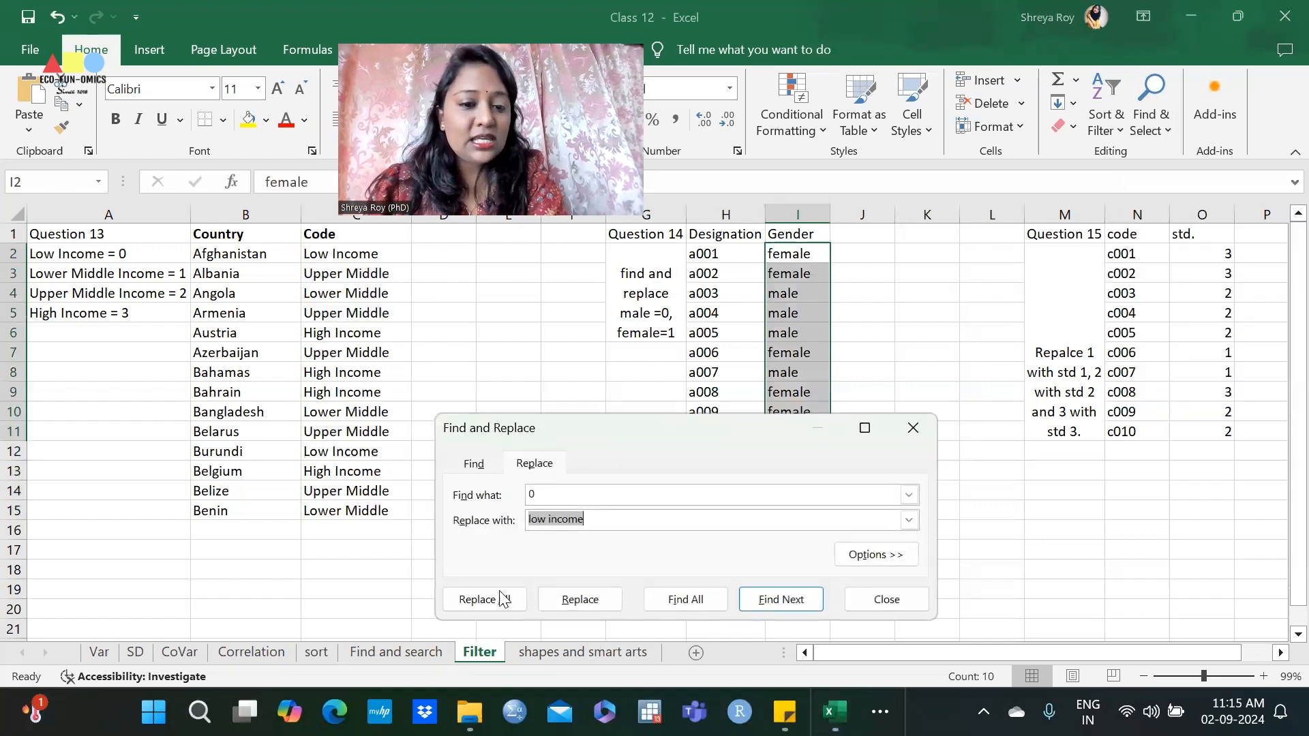
left_click(532, 492)
key("BackSpace")
type("mL")
type("ale")
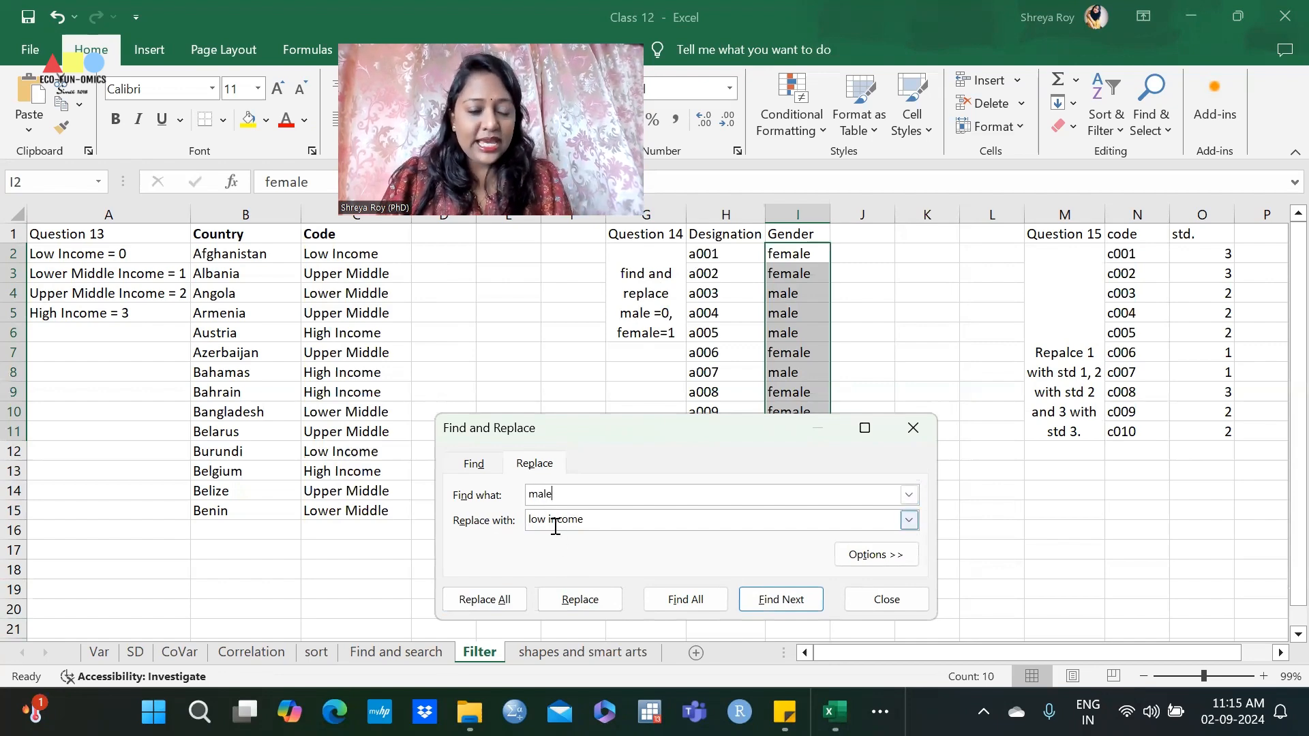
left_click_drag(550, 524, 612, 525)
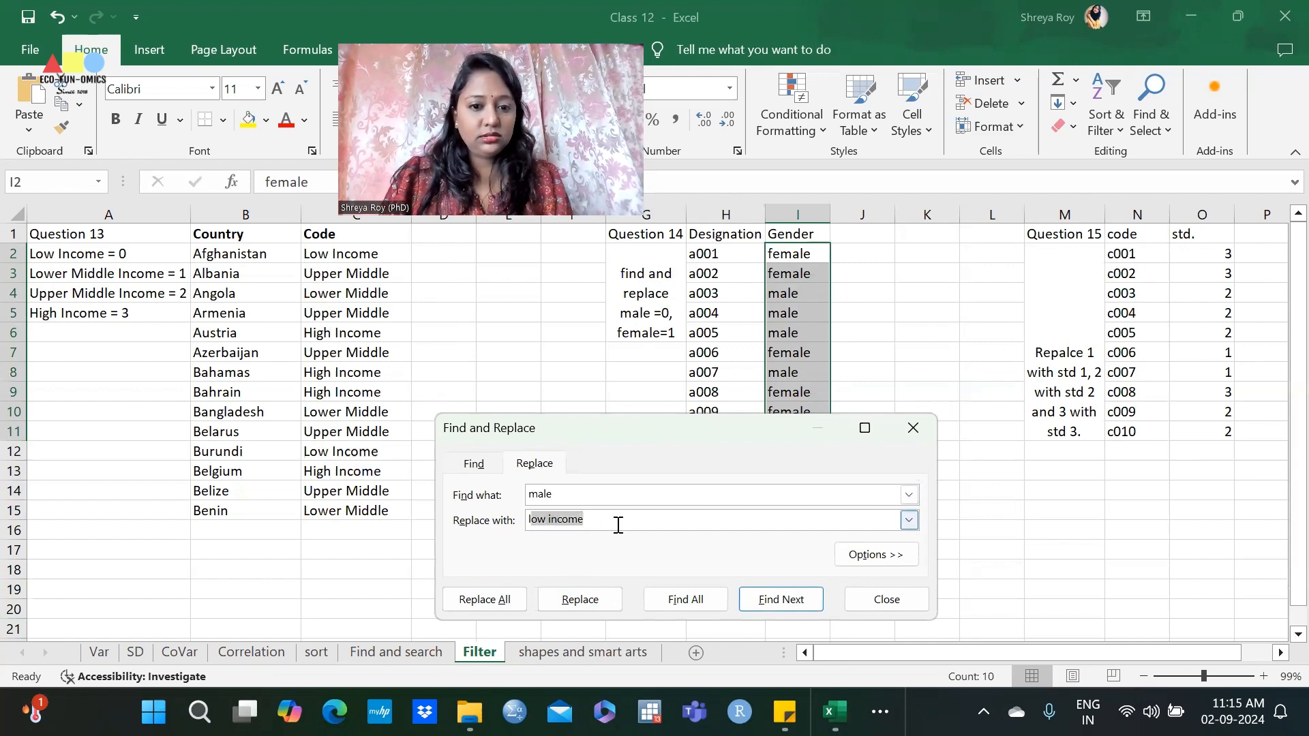
key("BackSpace")
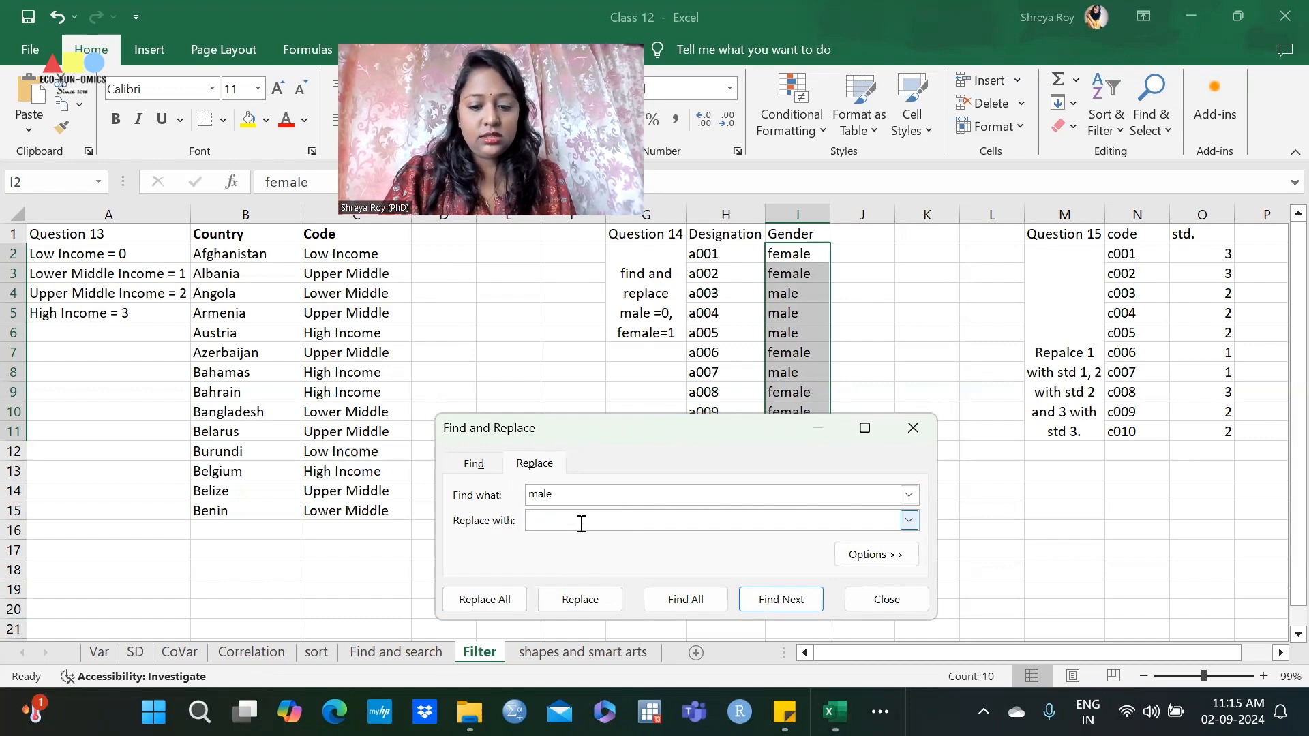
type("0")
left_click(485, 600)
left_click(665, 410)
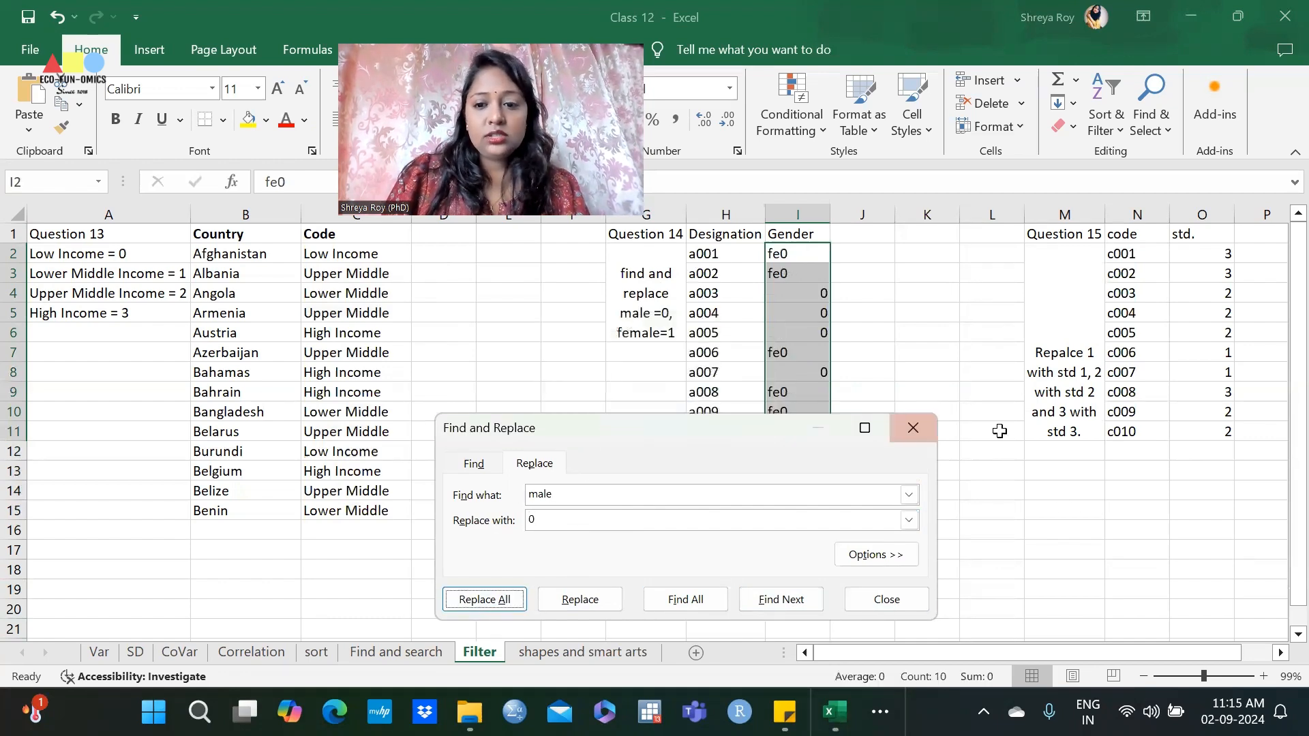
left_click(913, 428)
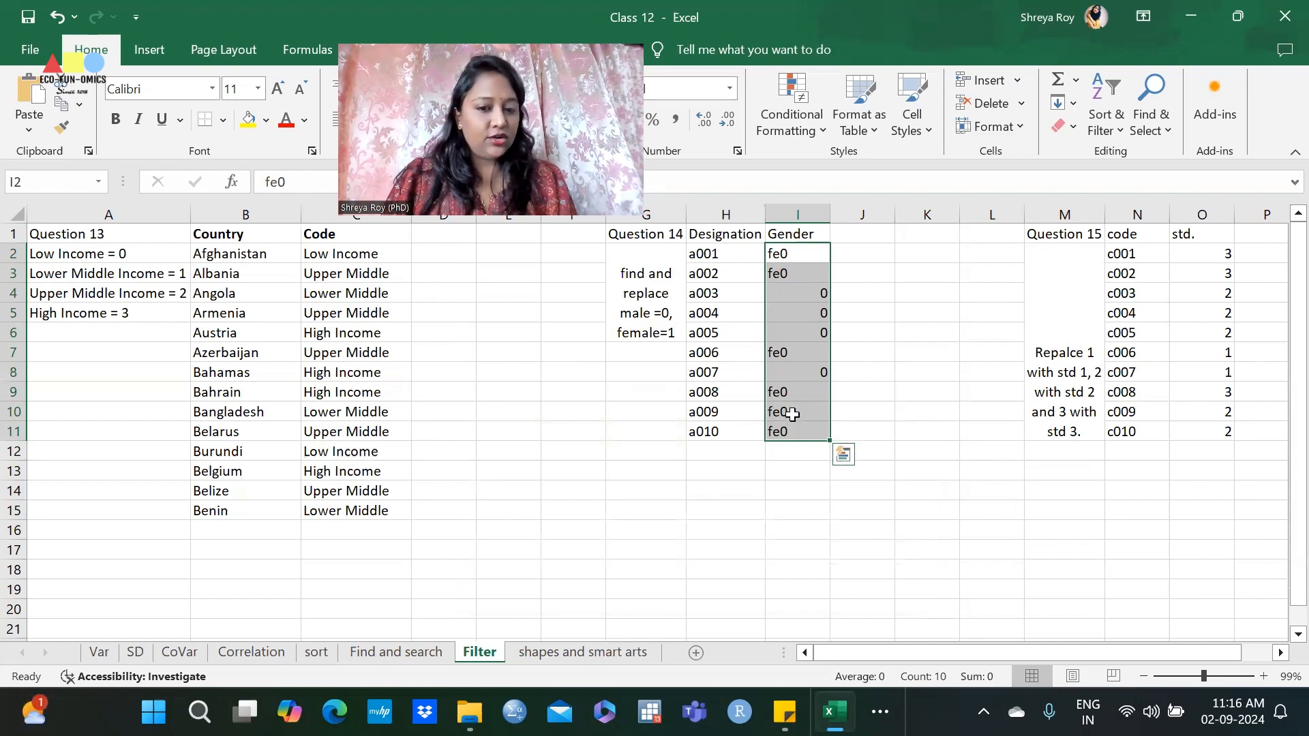
key("ctrl+z")
Replace every "female" in the gender values in I2:I11 with 1
left_click(789, 271)
left_click_drag(789, 253, 802, 432)
left_click(1092, 94)
left_click(1150, 102)
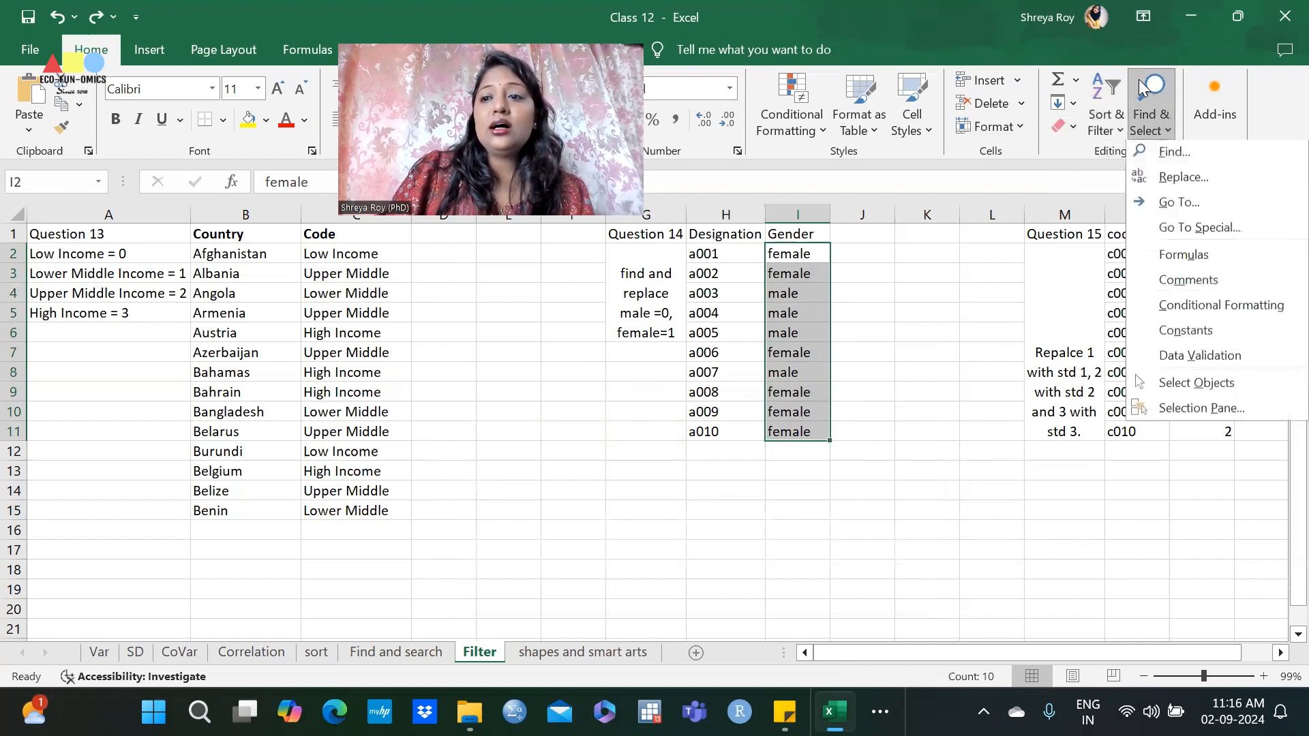
left_click(1153, 177)
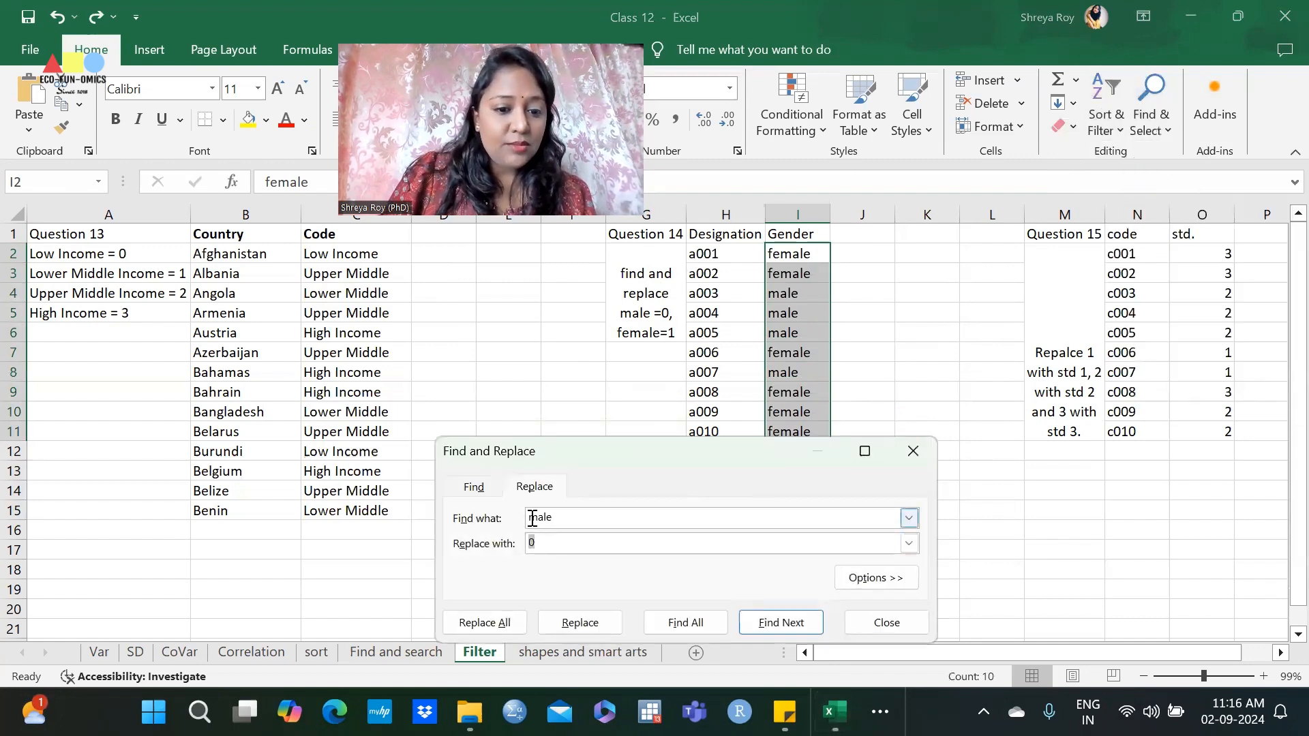
left_click(531, 518)
type("fe")
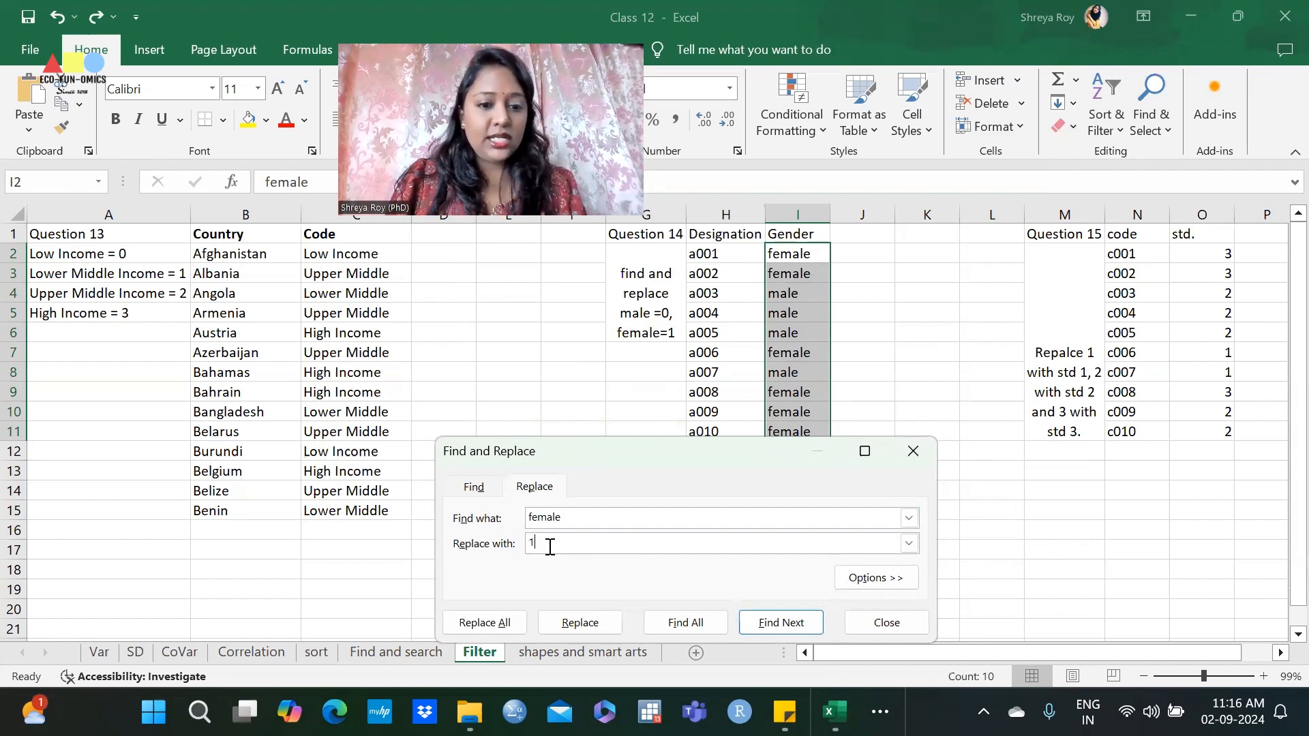
left_click(484, 622)
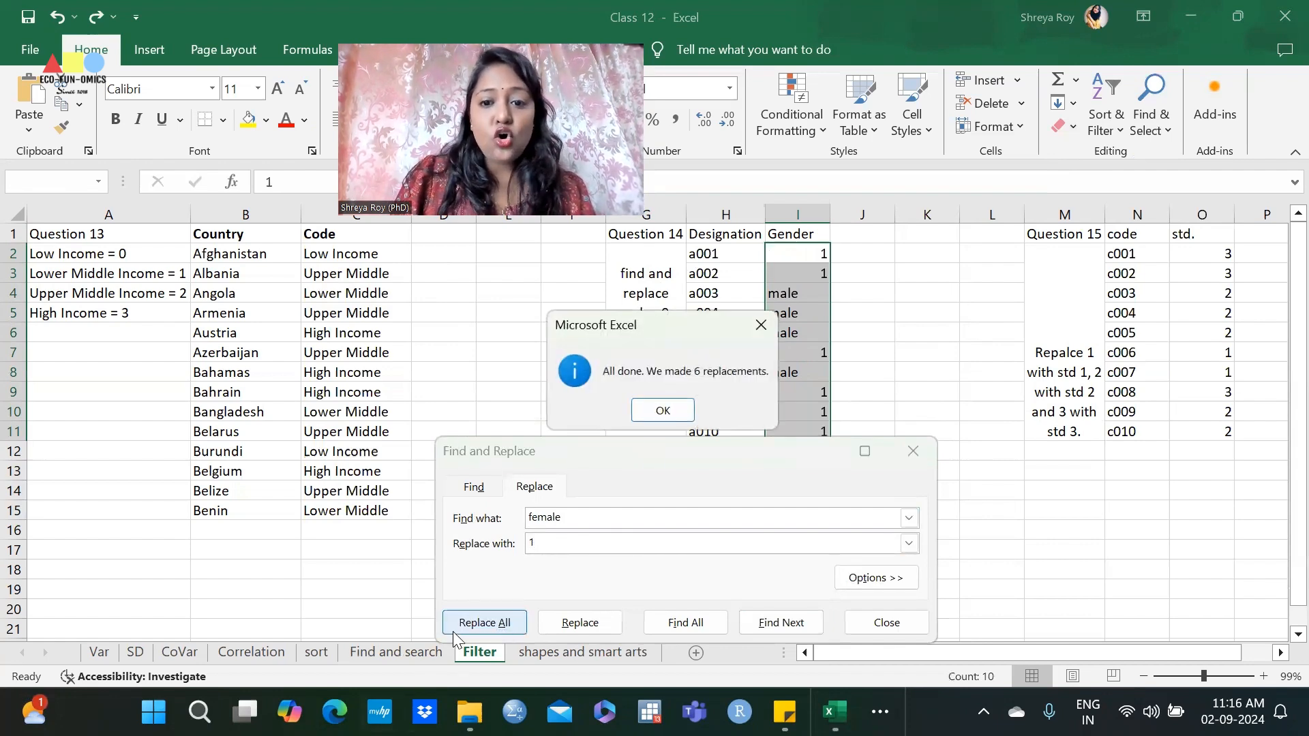
left_click(645, 411)
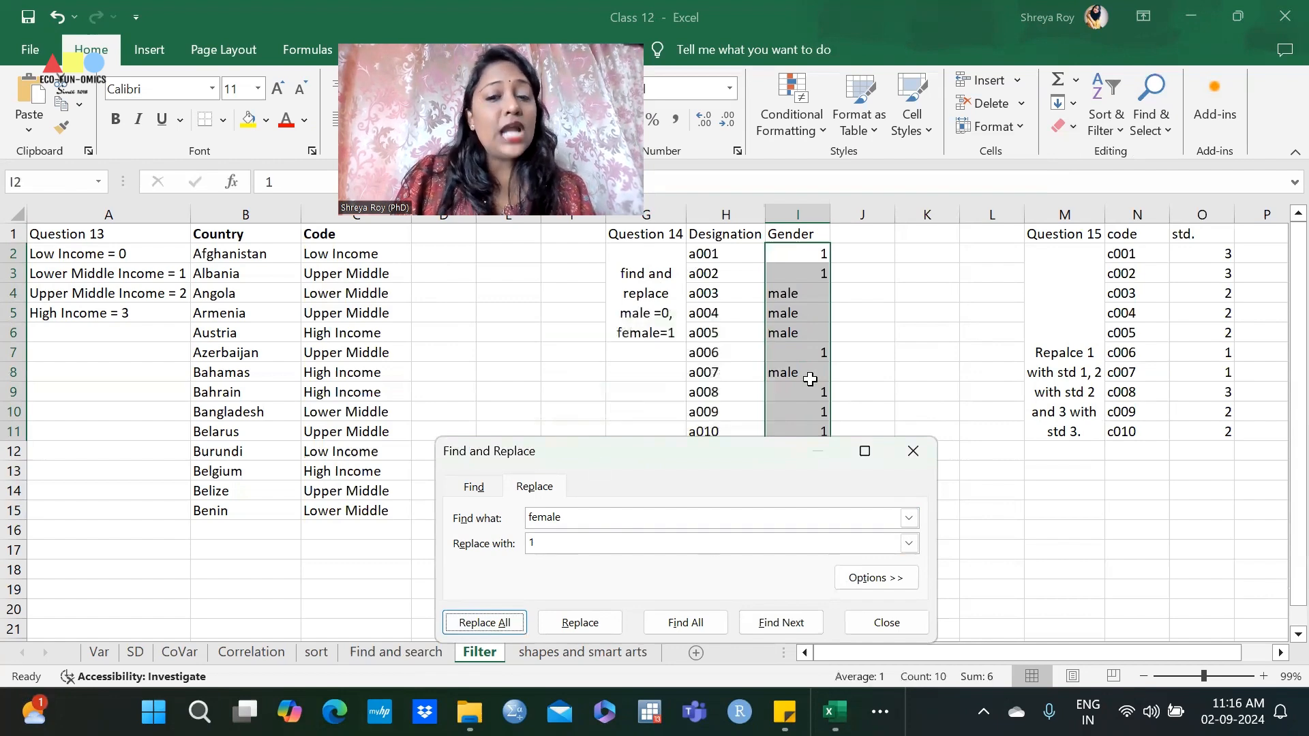
Replace every "male" in the gender values in I2:I11 with 0 and close Find and Replace
left_click_drag(743, 453, 466, 349)
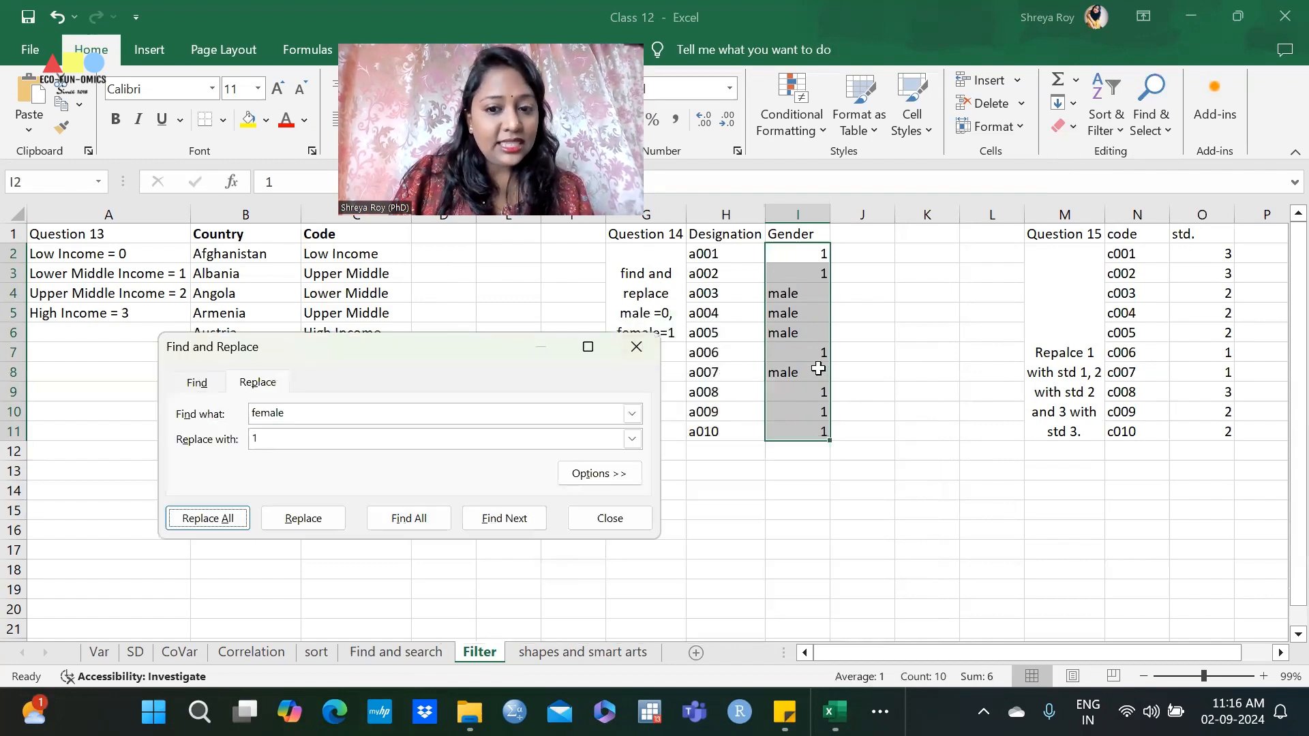
left_click(262, 413)
key("BackSpace")
key("BackSpace")
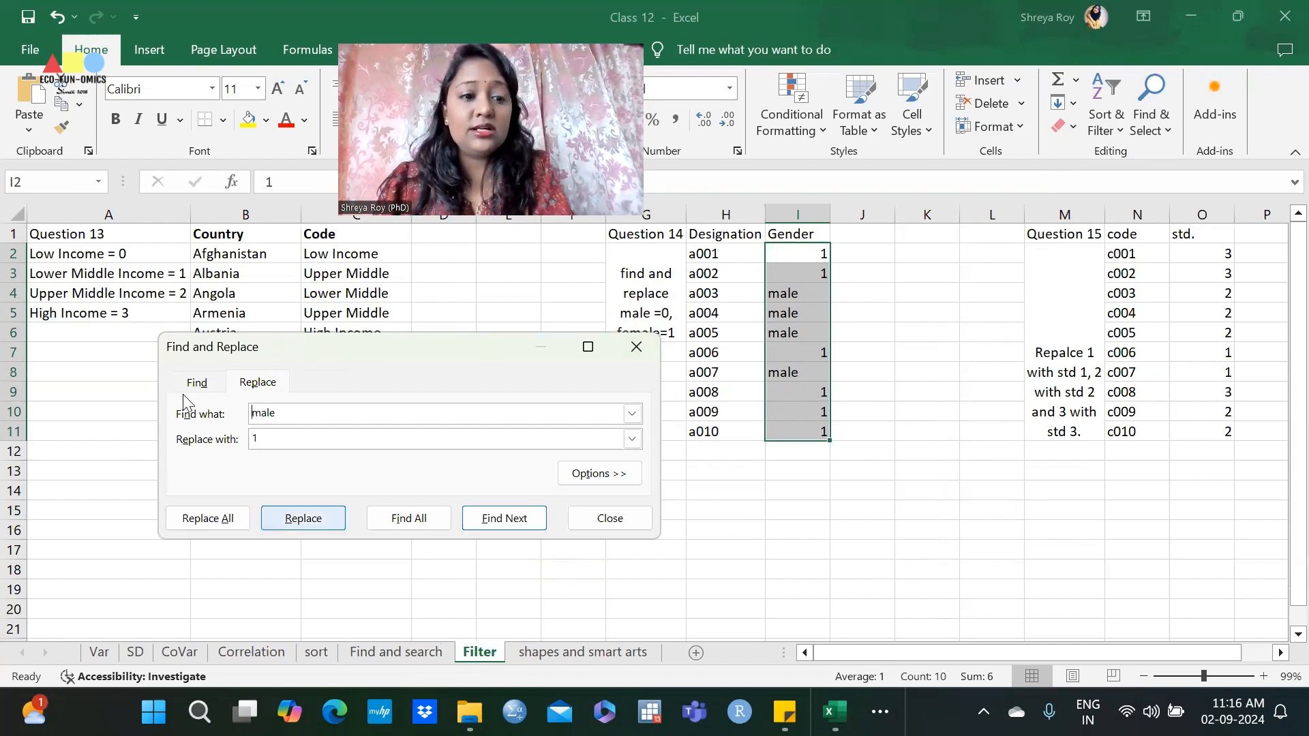
left_click(277, 437)
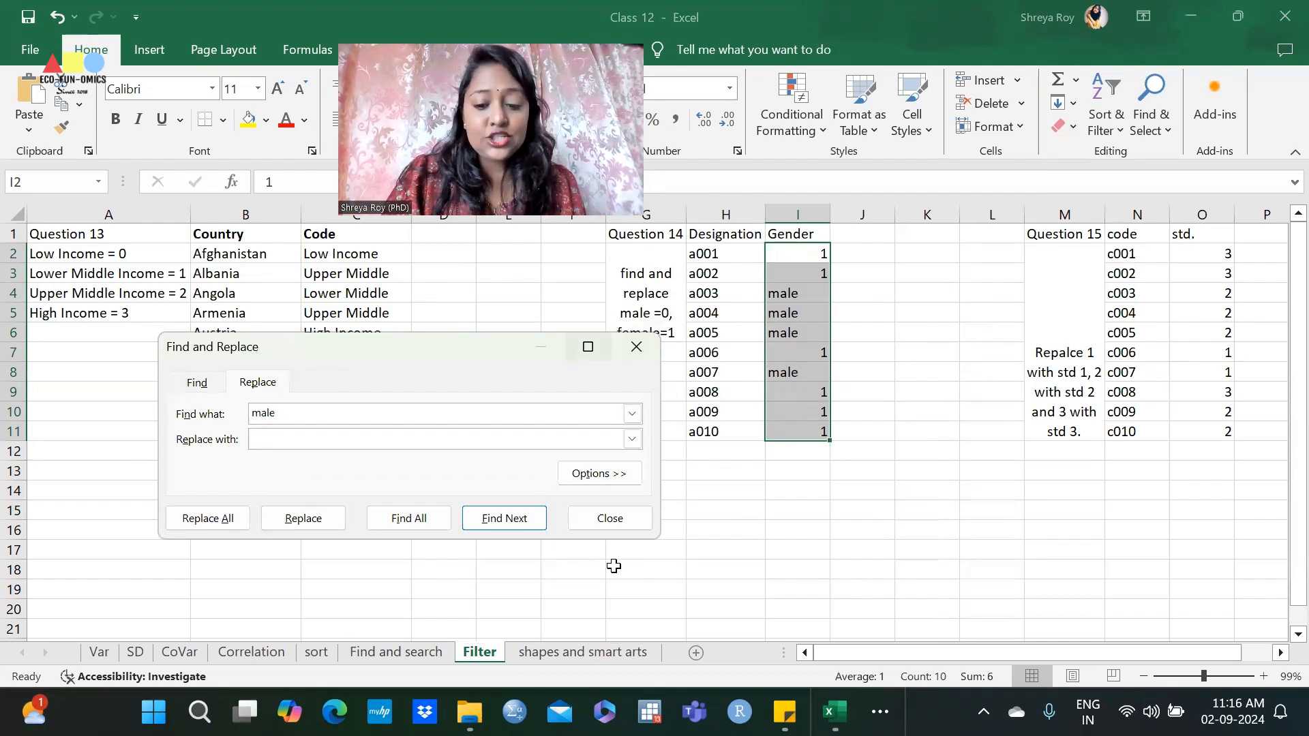
type("0")
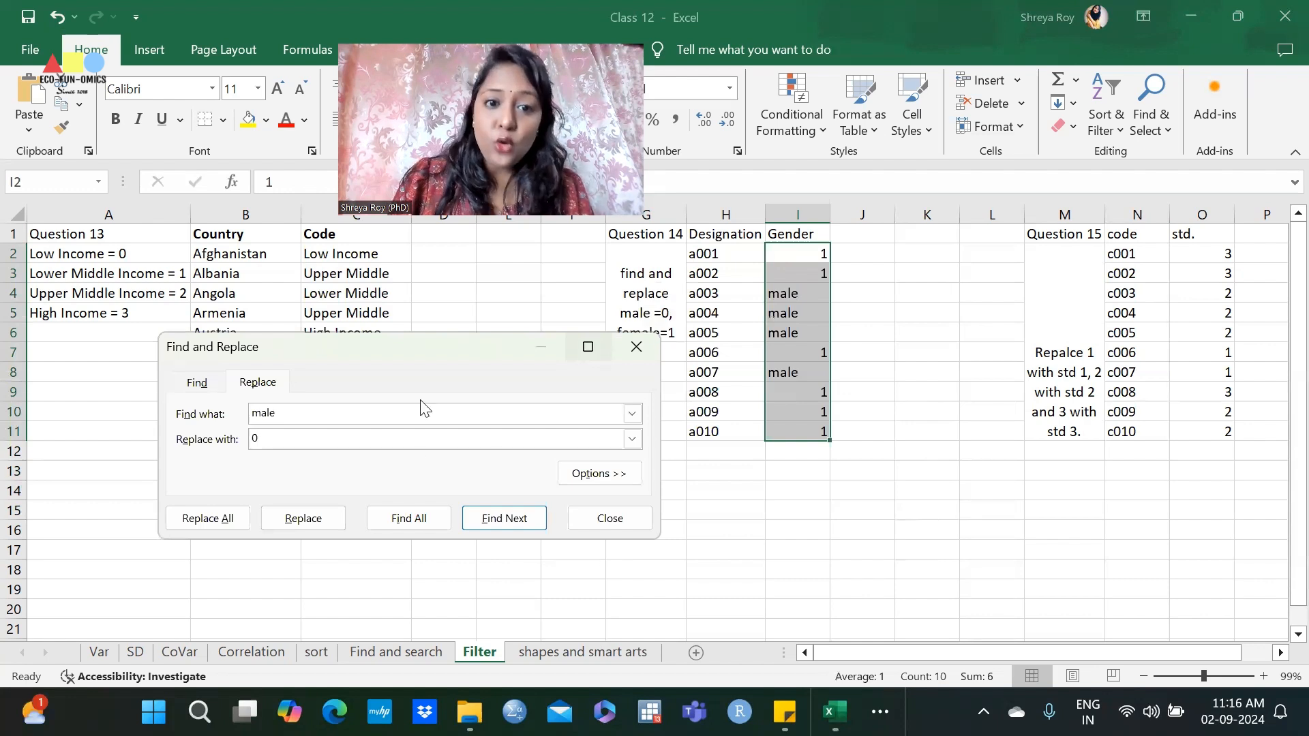
left_click(182, 522)
left_click(662, 410)
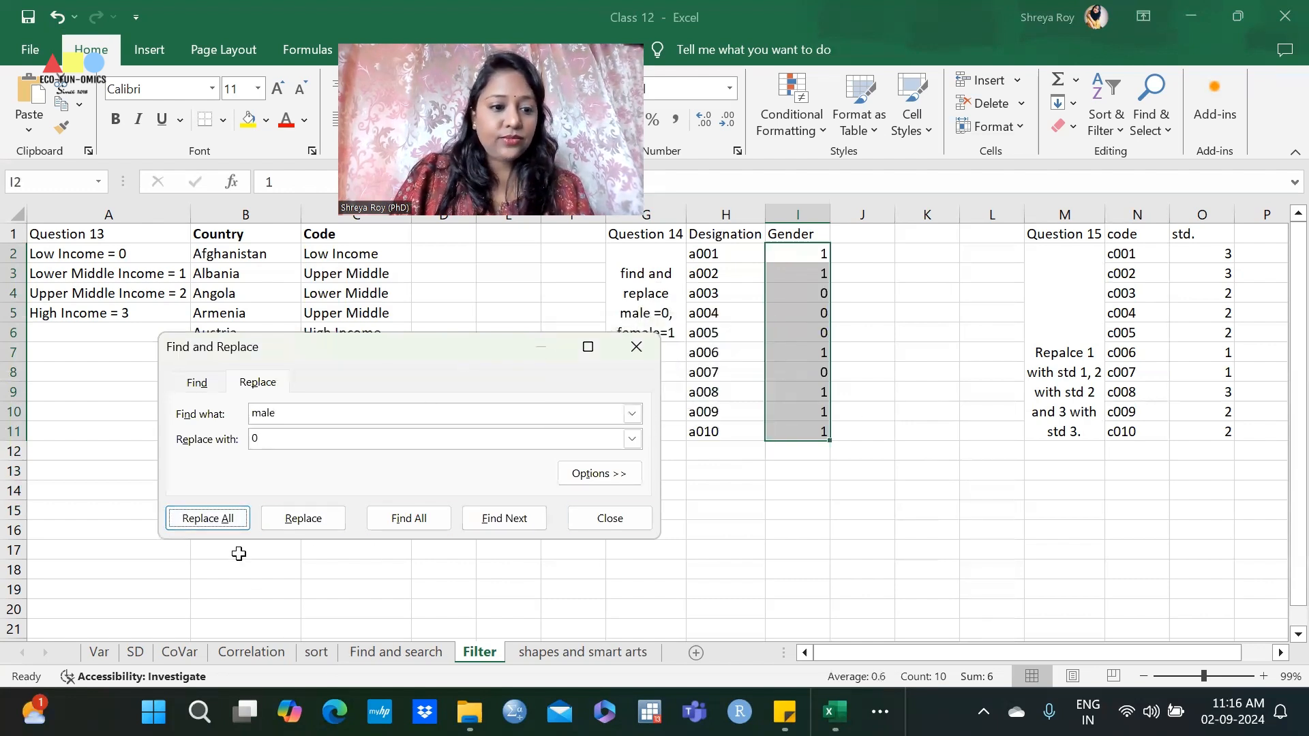
left_click(647, 356)
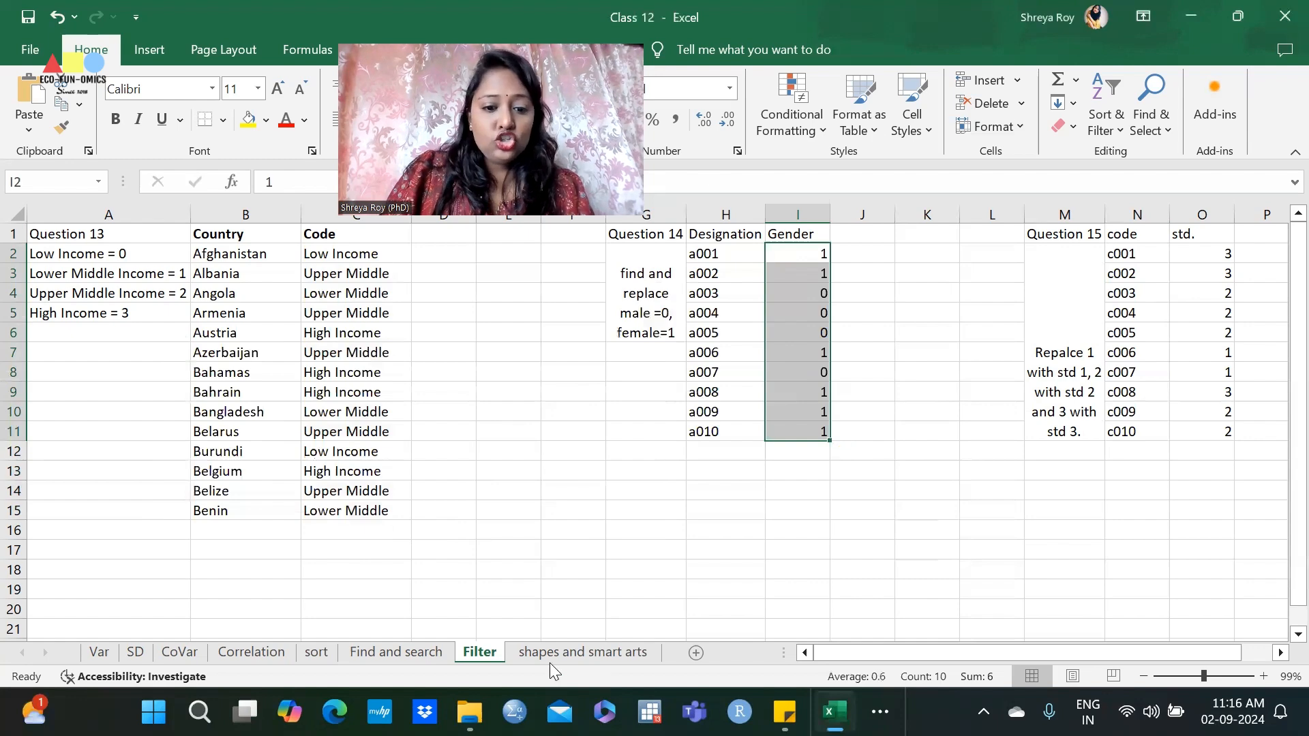
Look over the shapes and smart arts, Find and search, and sort sheets, and return to the Filter sheet
left_click(600, 655)
left_click(480, 654)
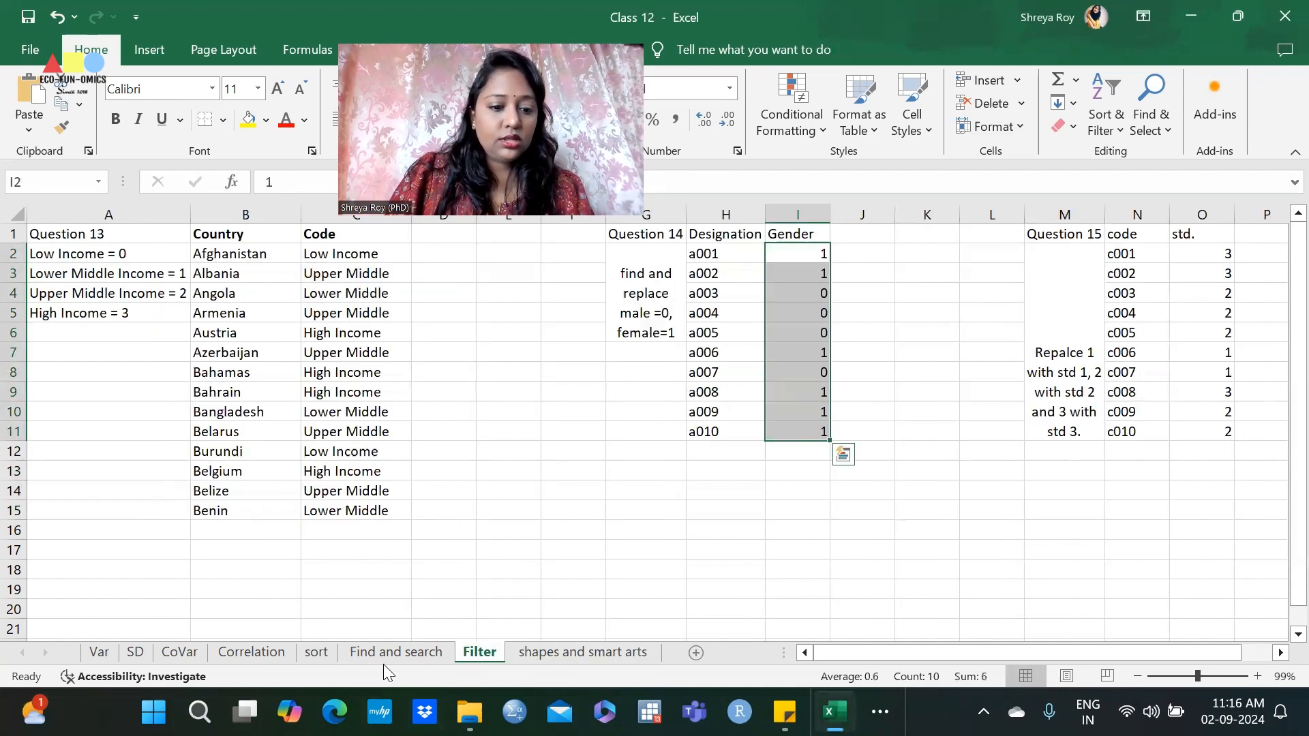
left_click(416, 656)
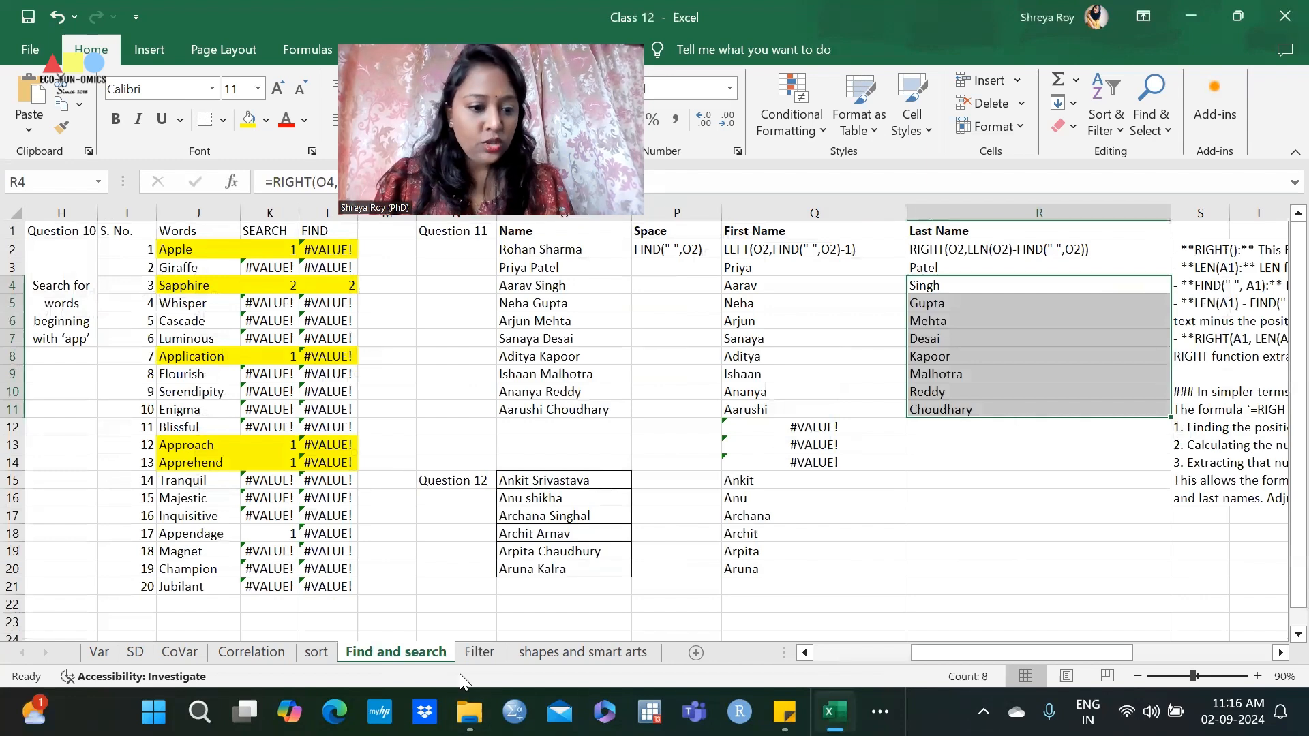
left_click(301, 656)
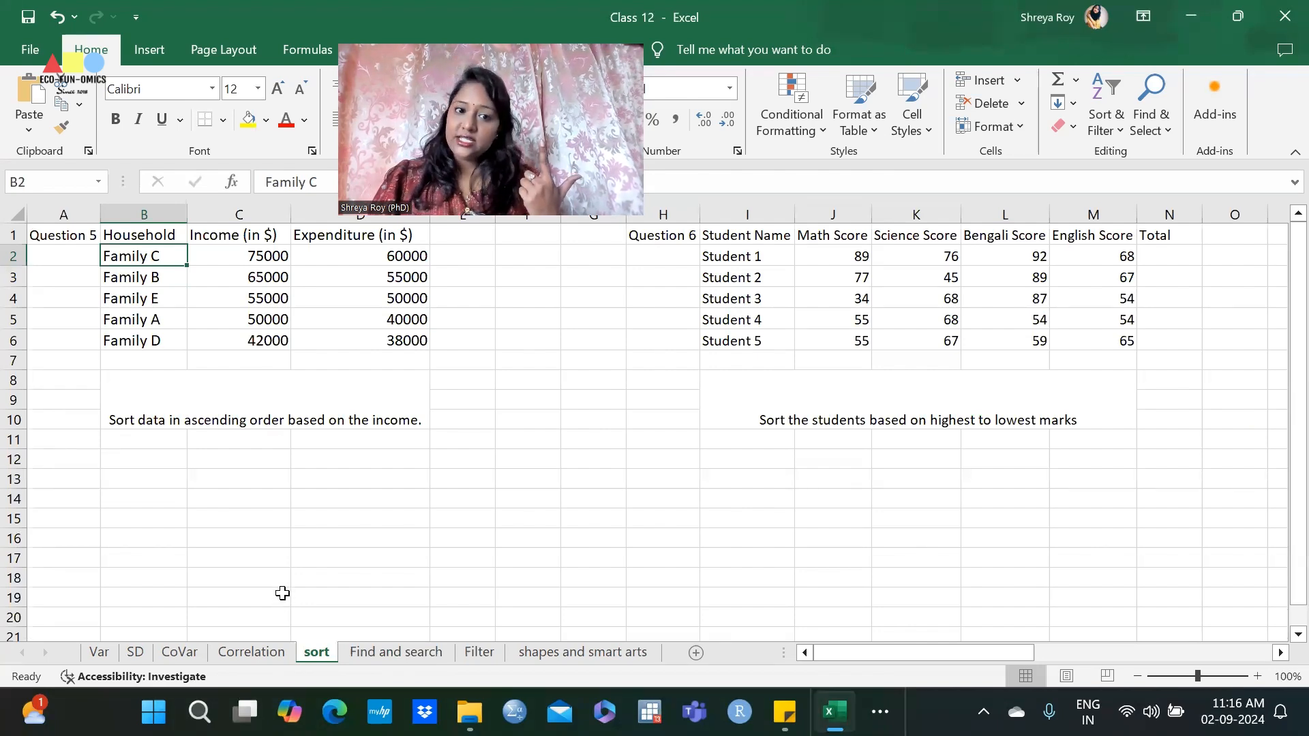
left_click(414, 650)
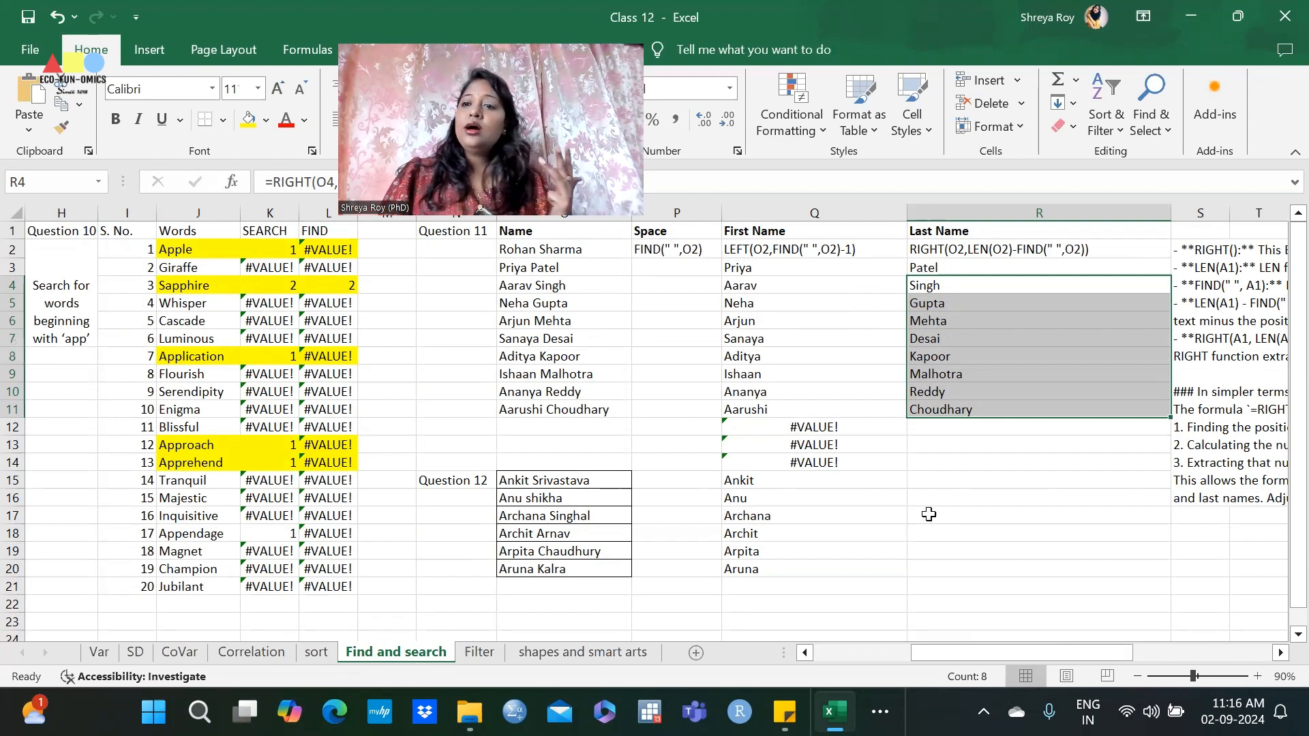
left_click(477, 652)
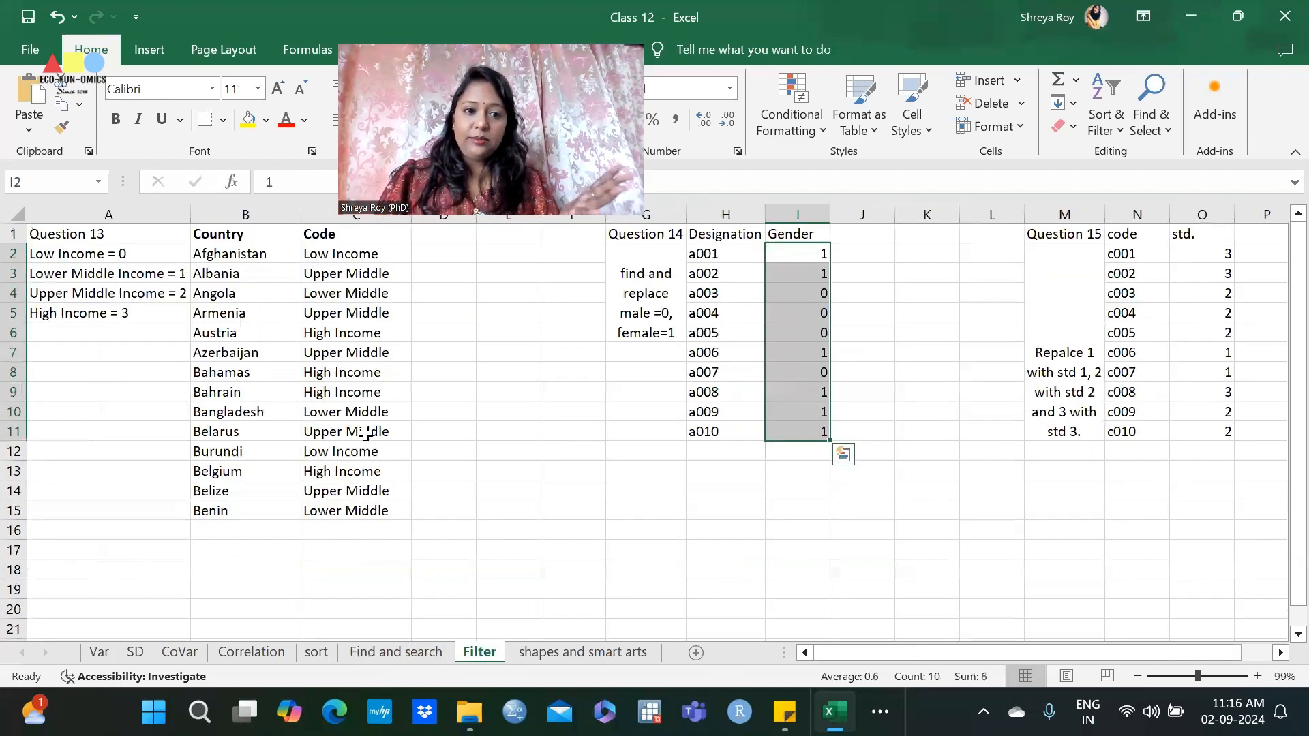